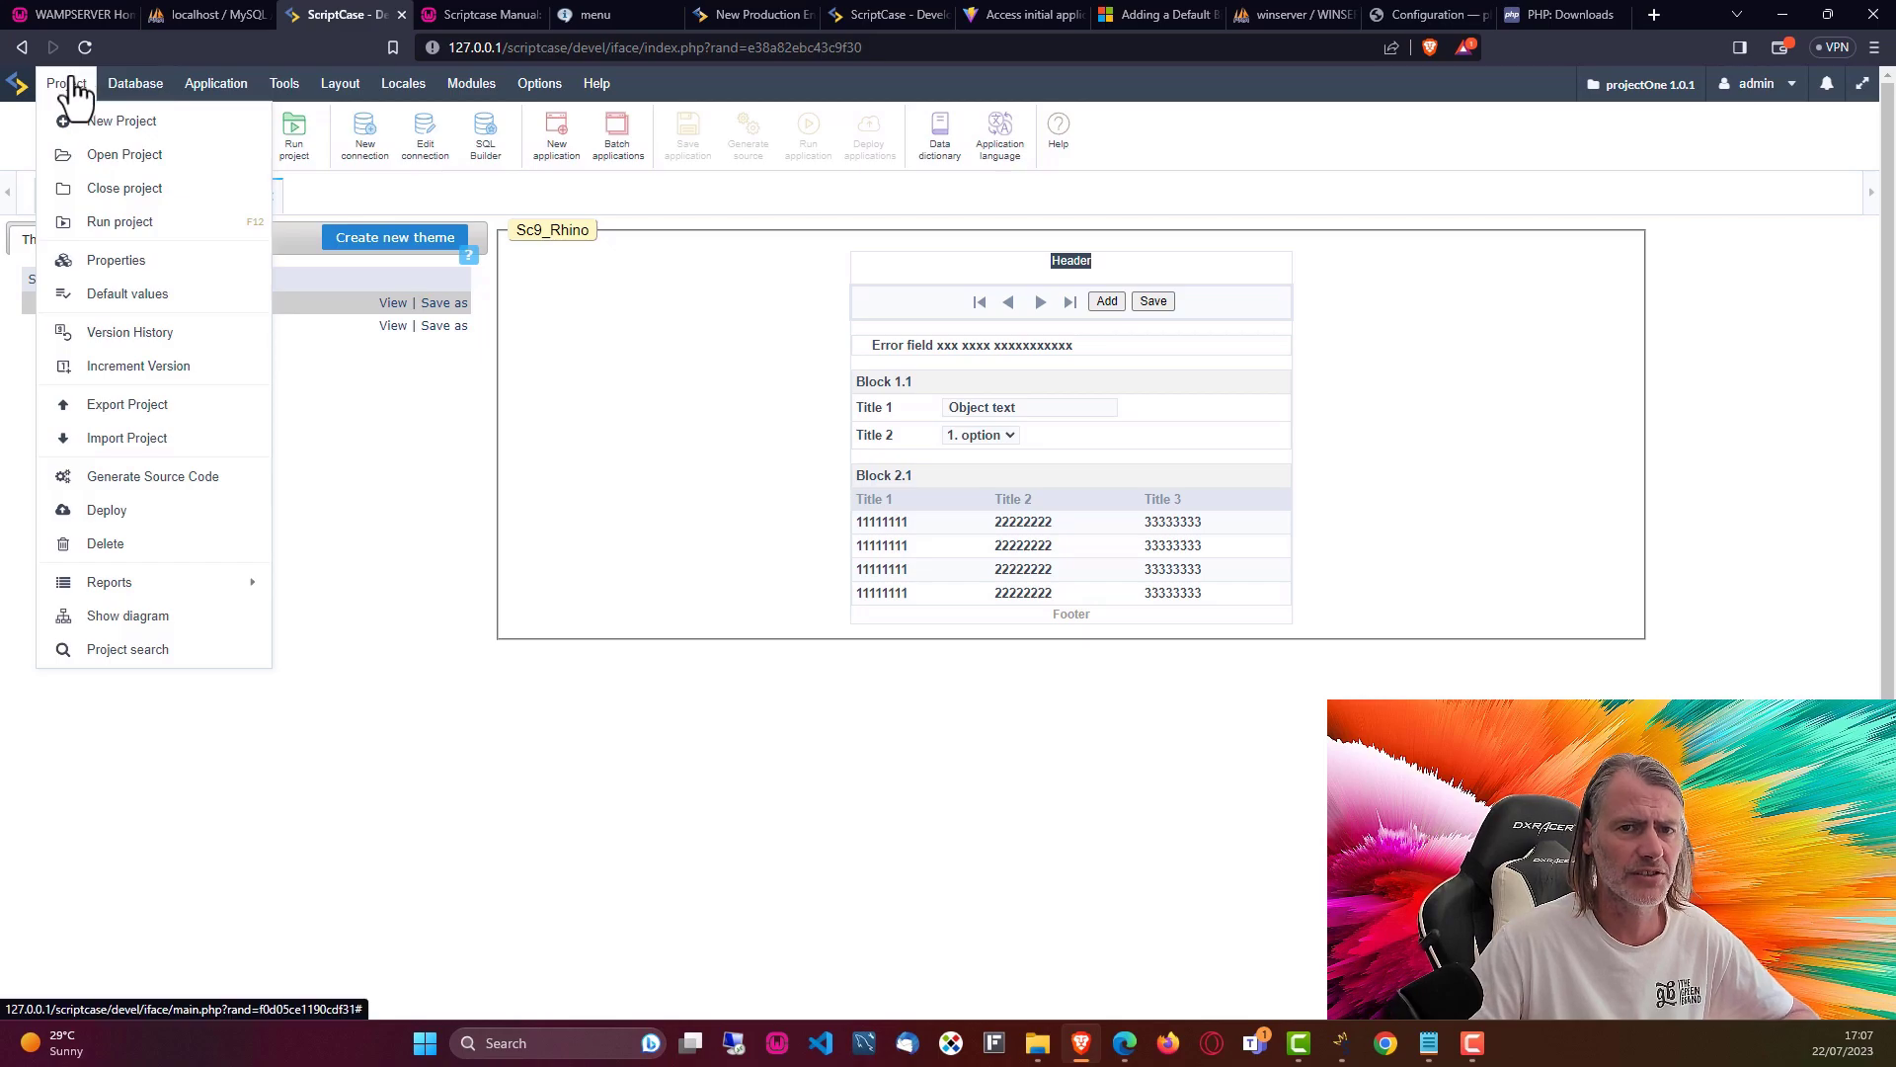
- Replace all of the project's themes with Sc9_SweetCoral, make it the default theme and save the project properties
{"action": "left_click", "coordinate": [124, 262]}
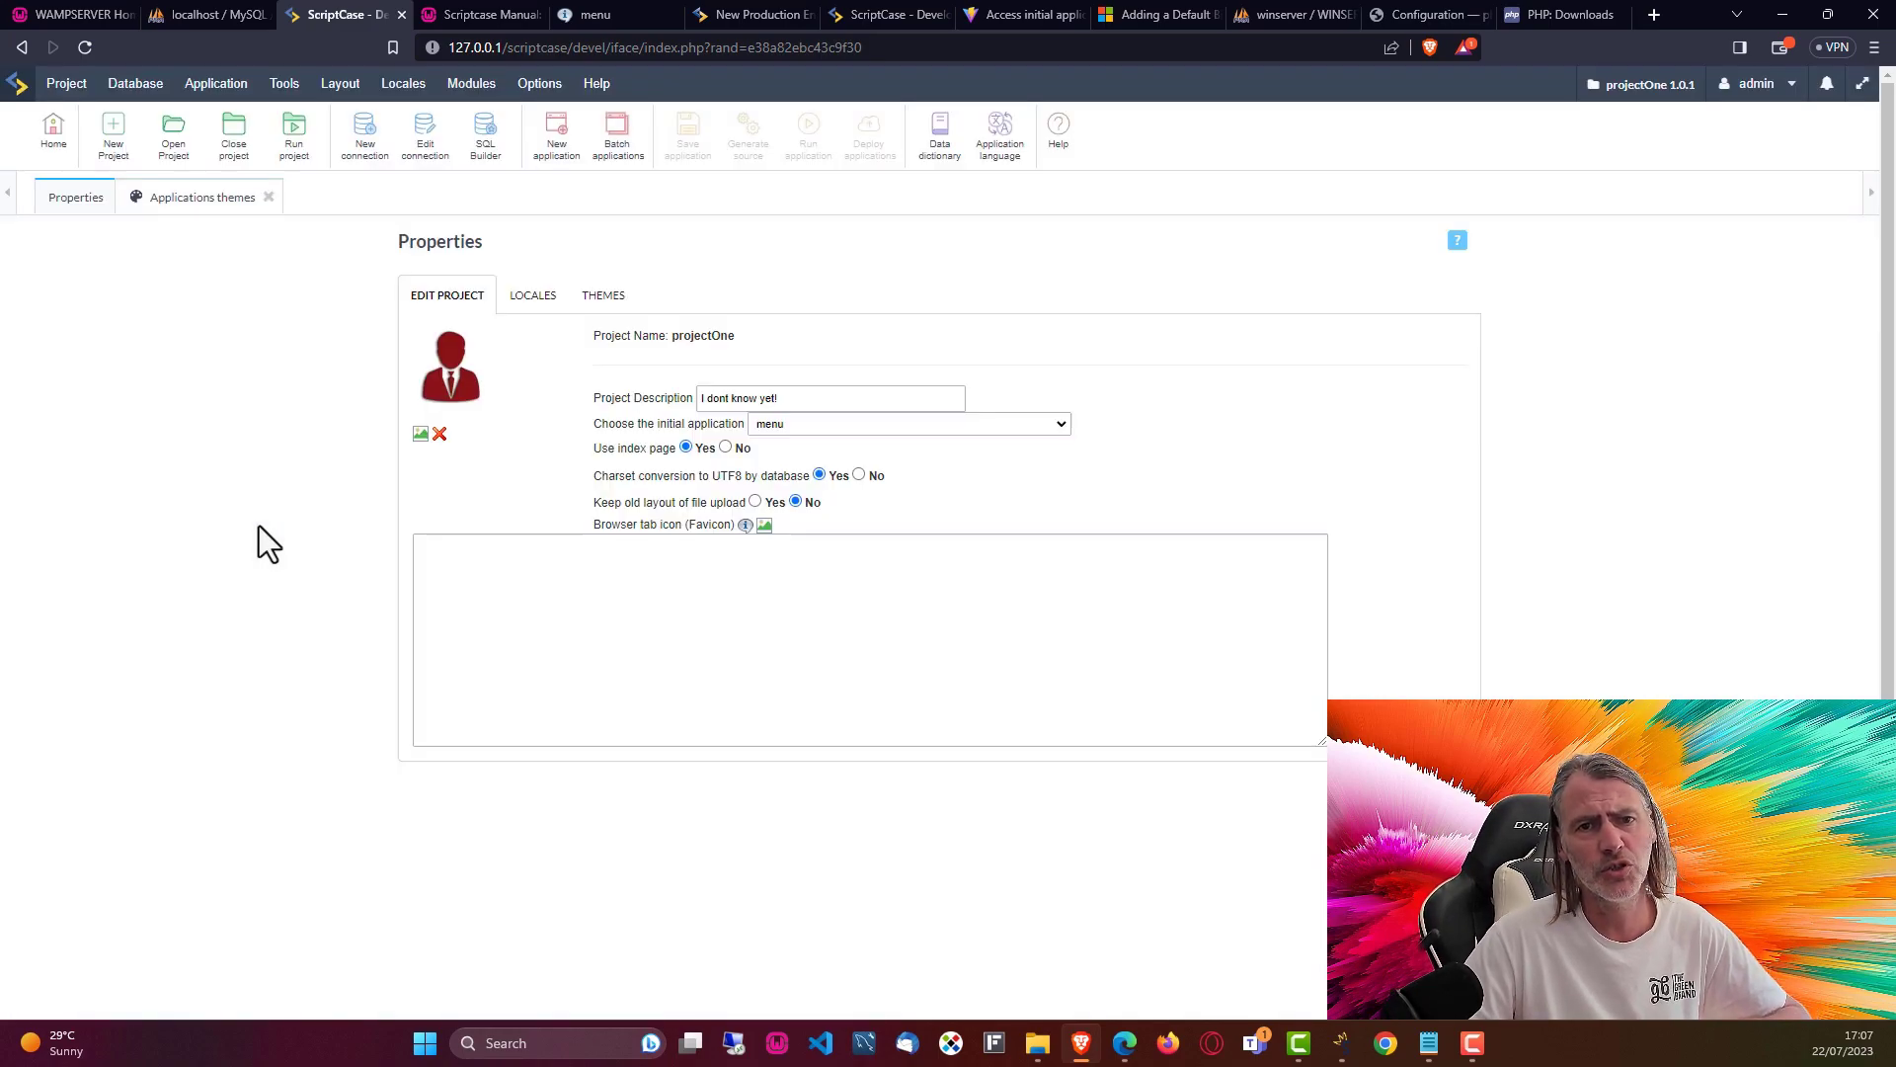
{"action": "left_click", "coordinate": [603, 296]}
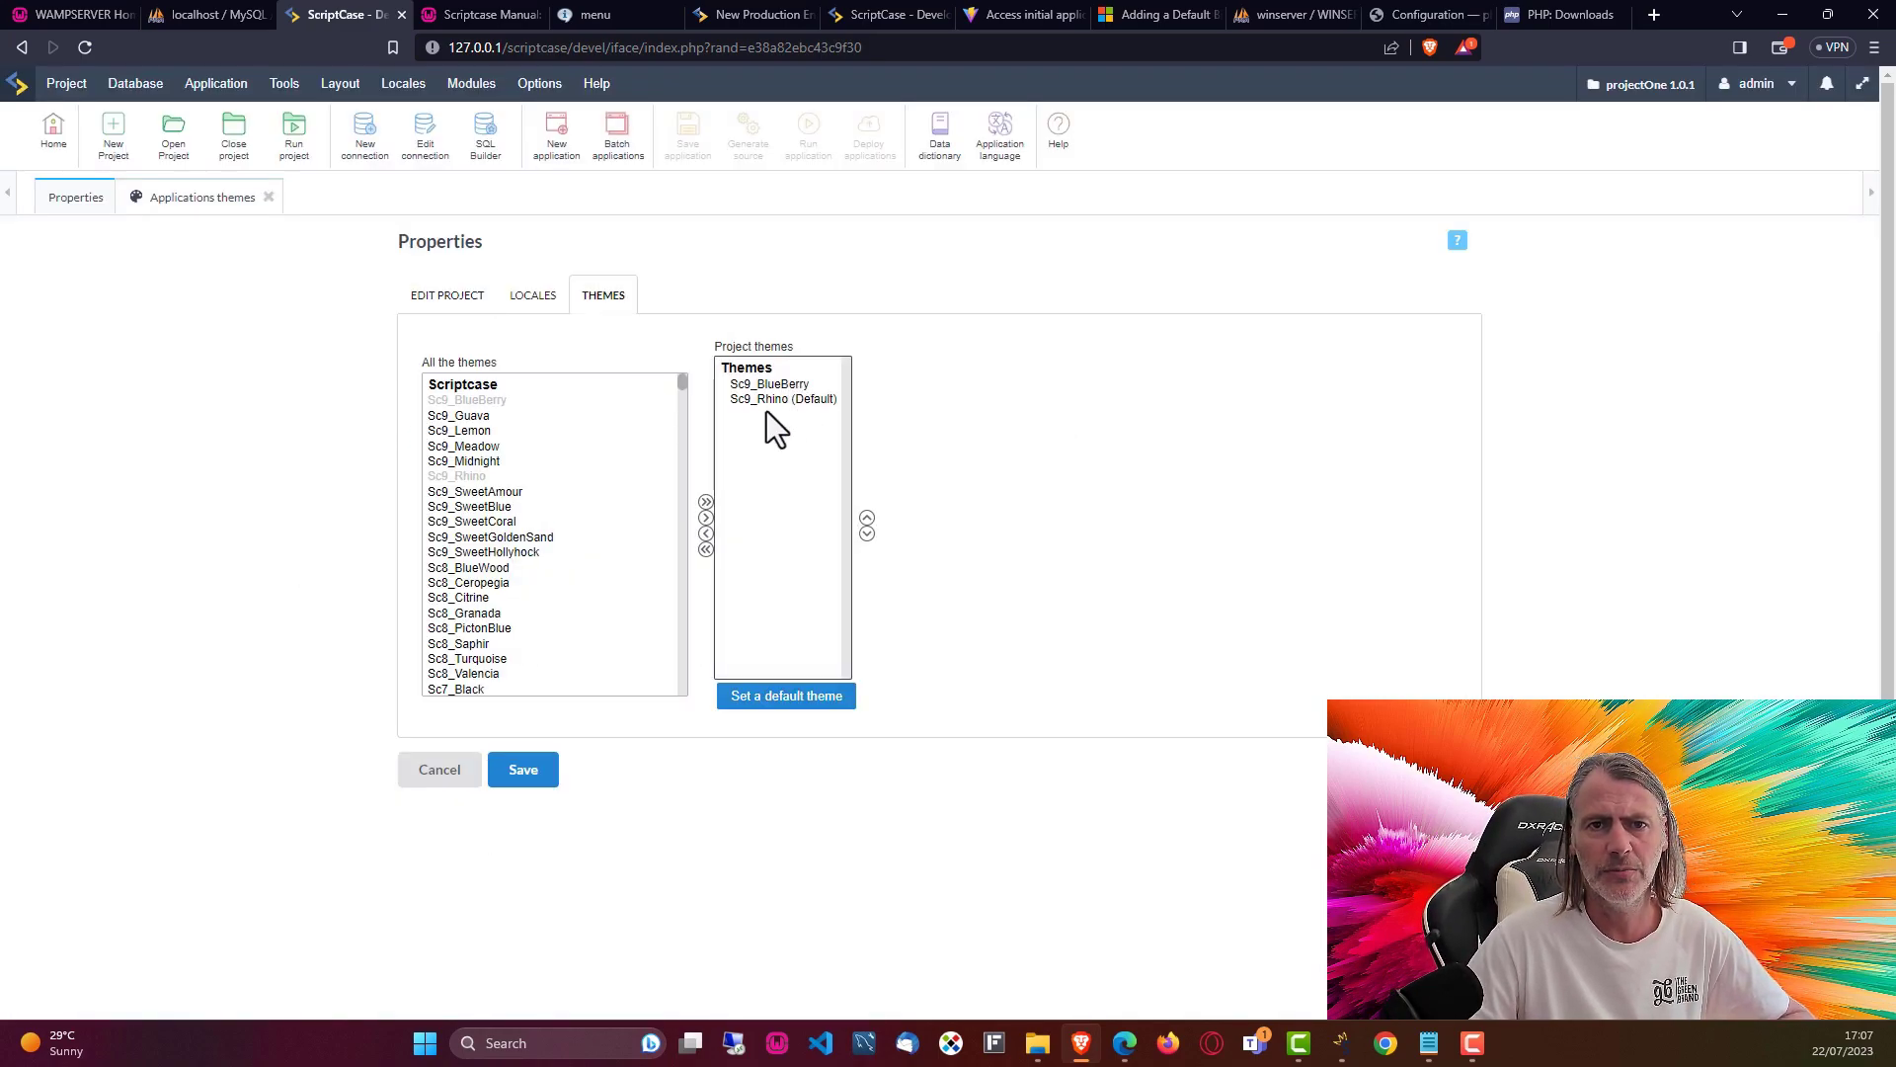
{"action": "left_click", "coordinate": [705, 550]}
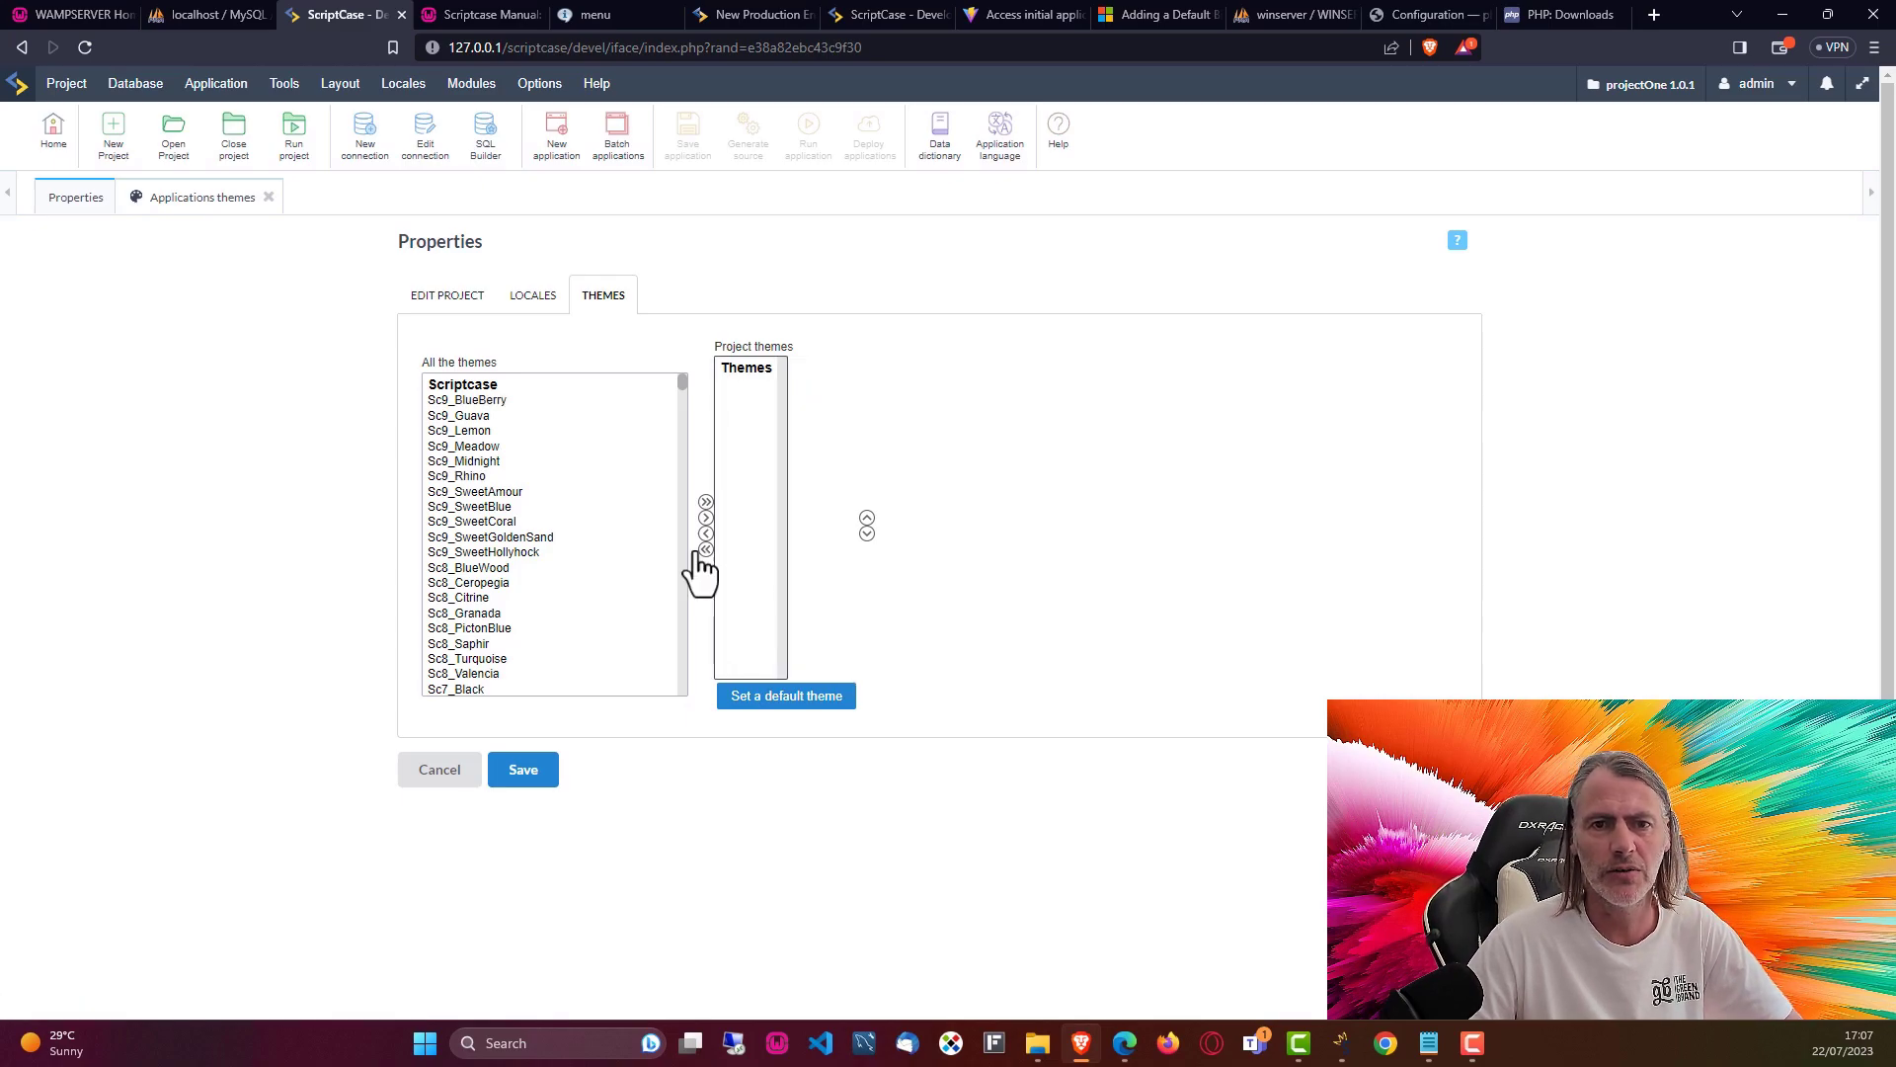
{"action": "left_click", "coordinate": [466, 524]}
{"action": "left_click", "coordinate": [706, 518]}
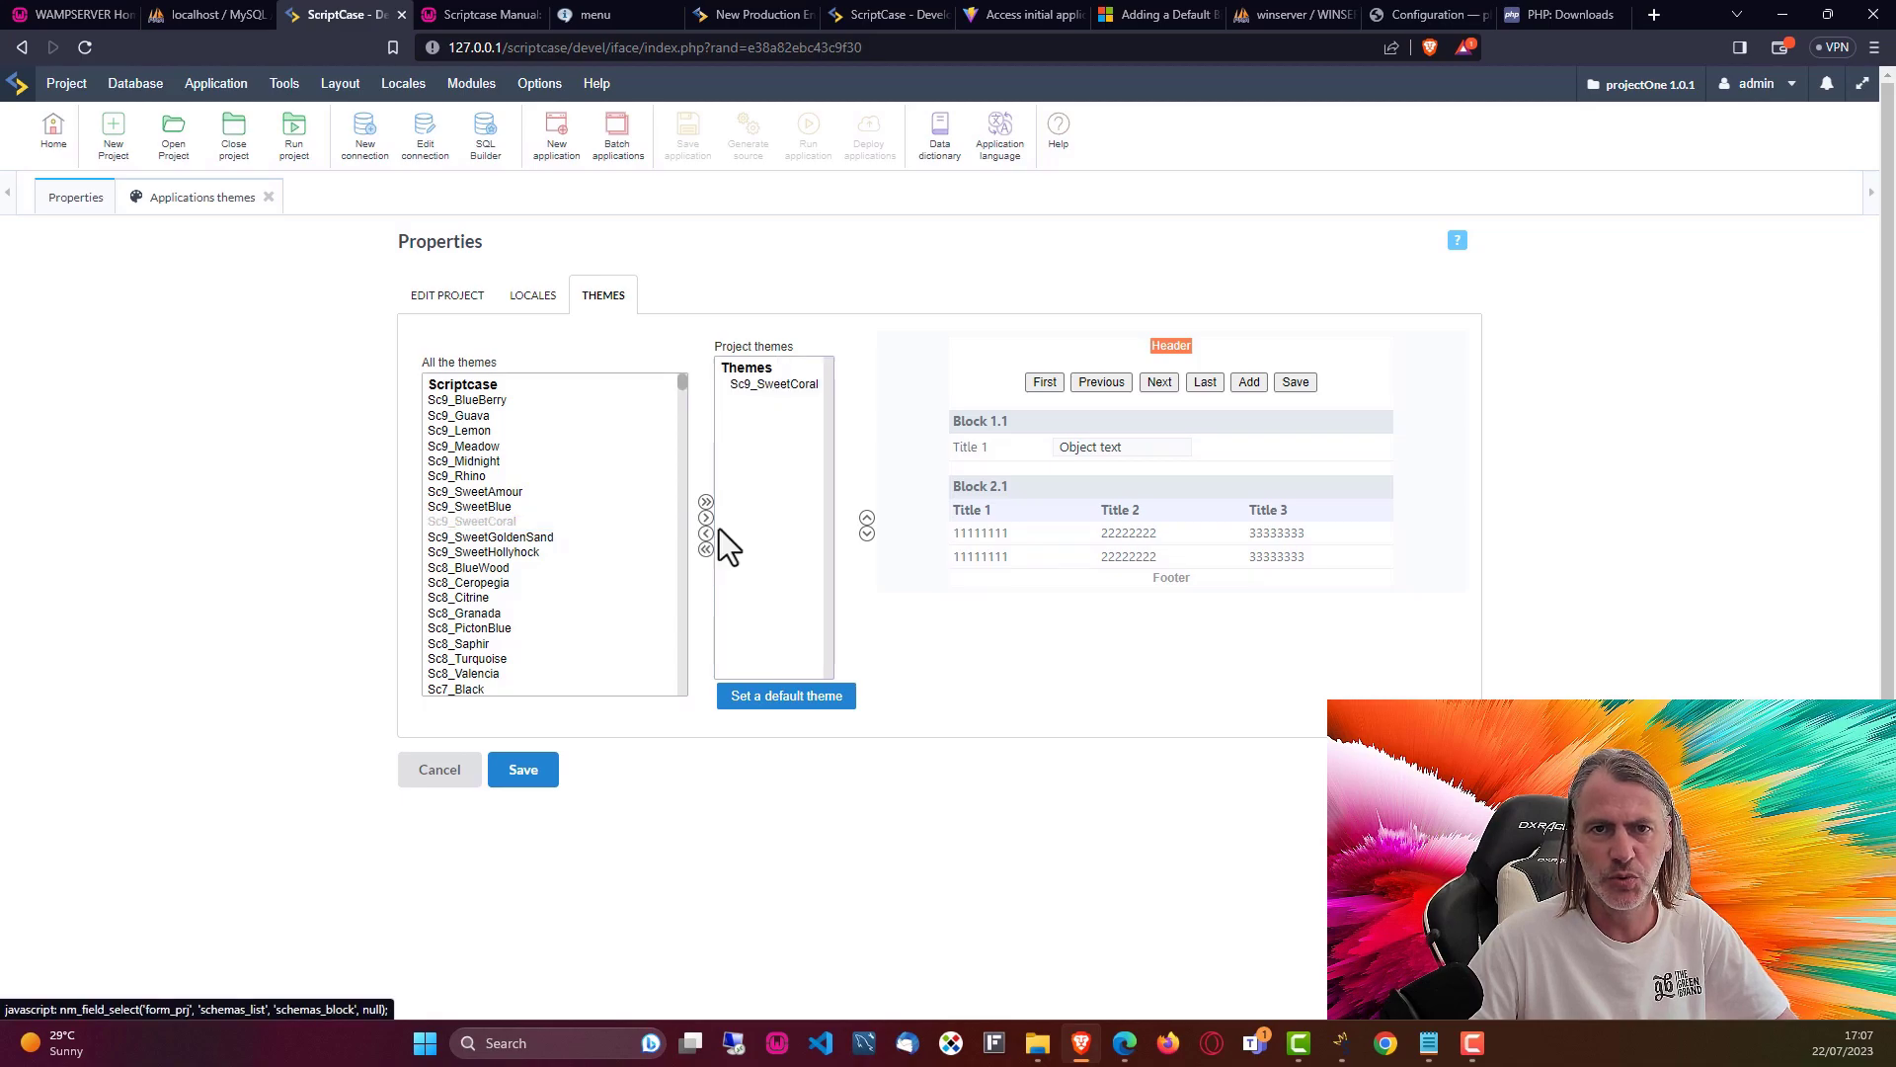
{"action": "left_click", "coordinate": [798, 695]}
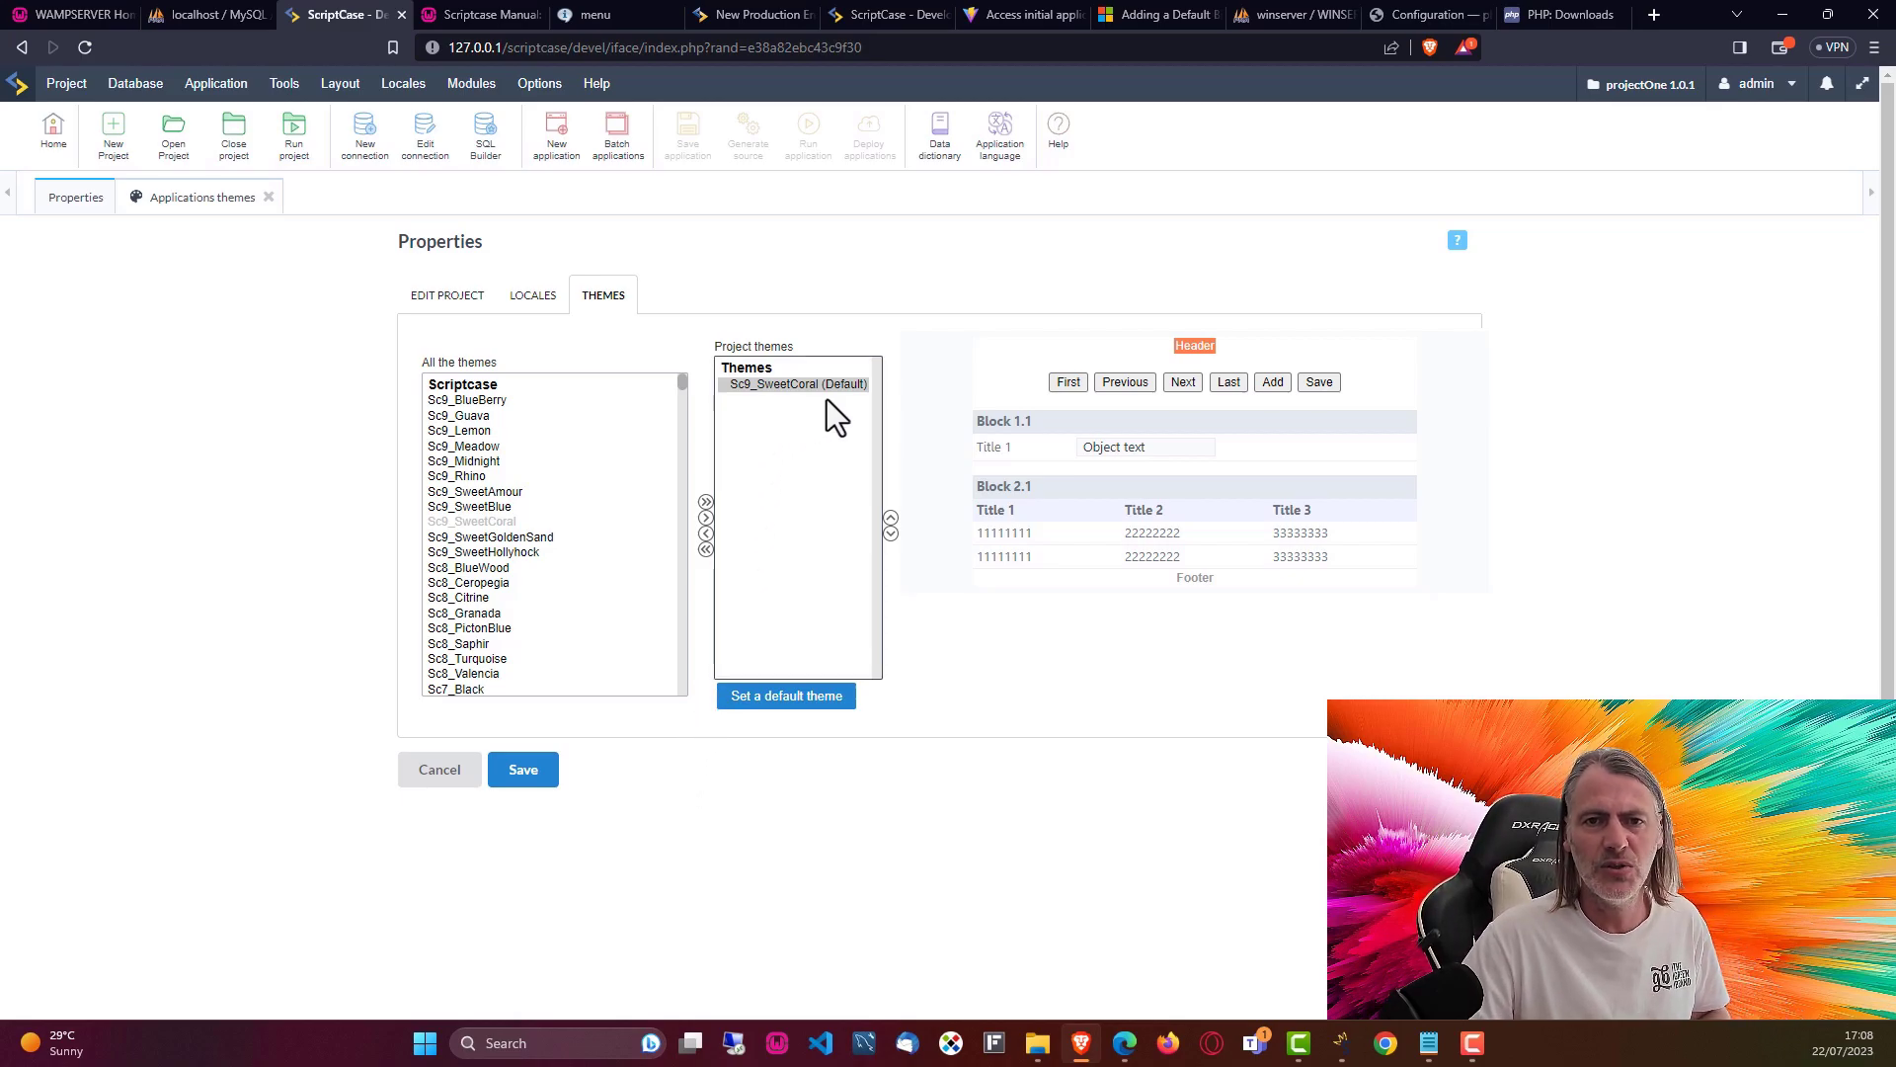
{"action": "left_click", "coordinate": [537, 776]}
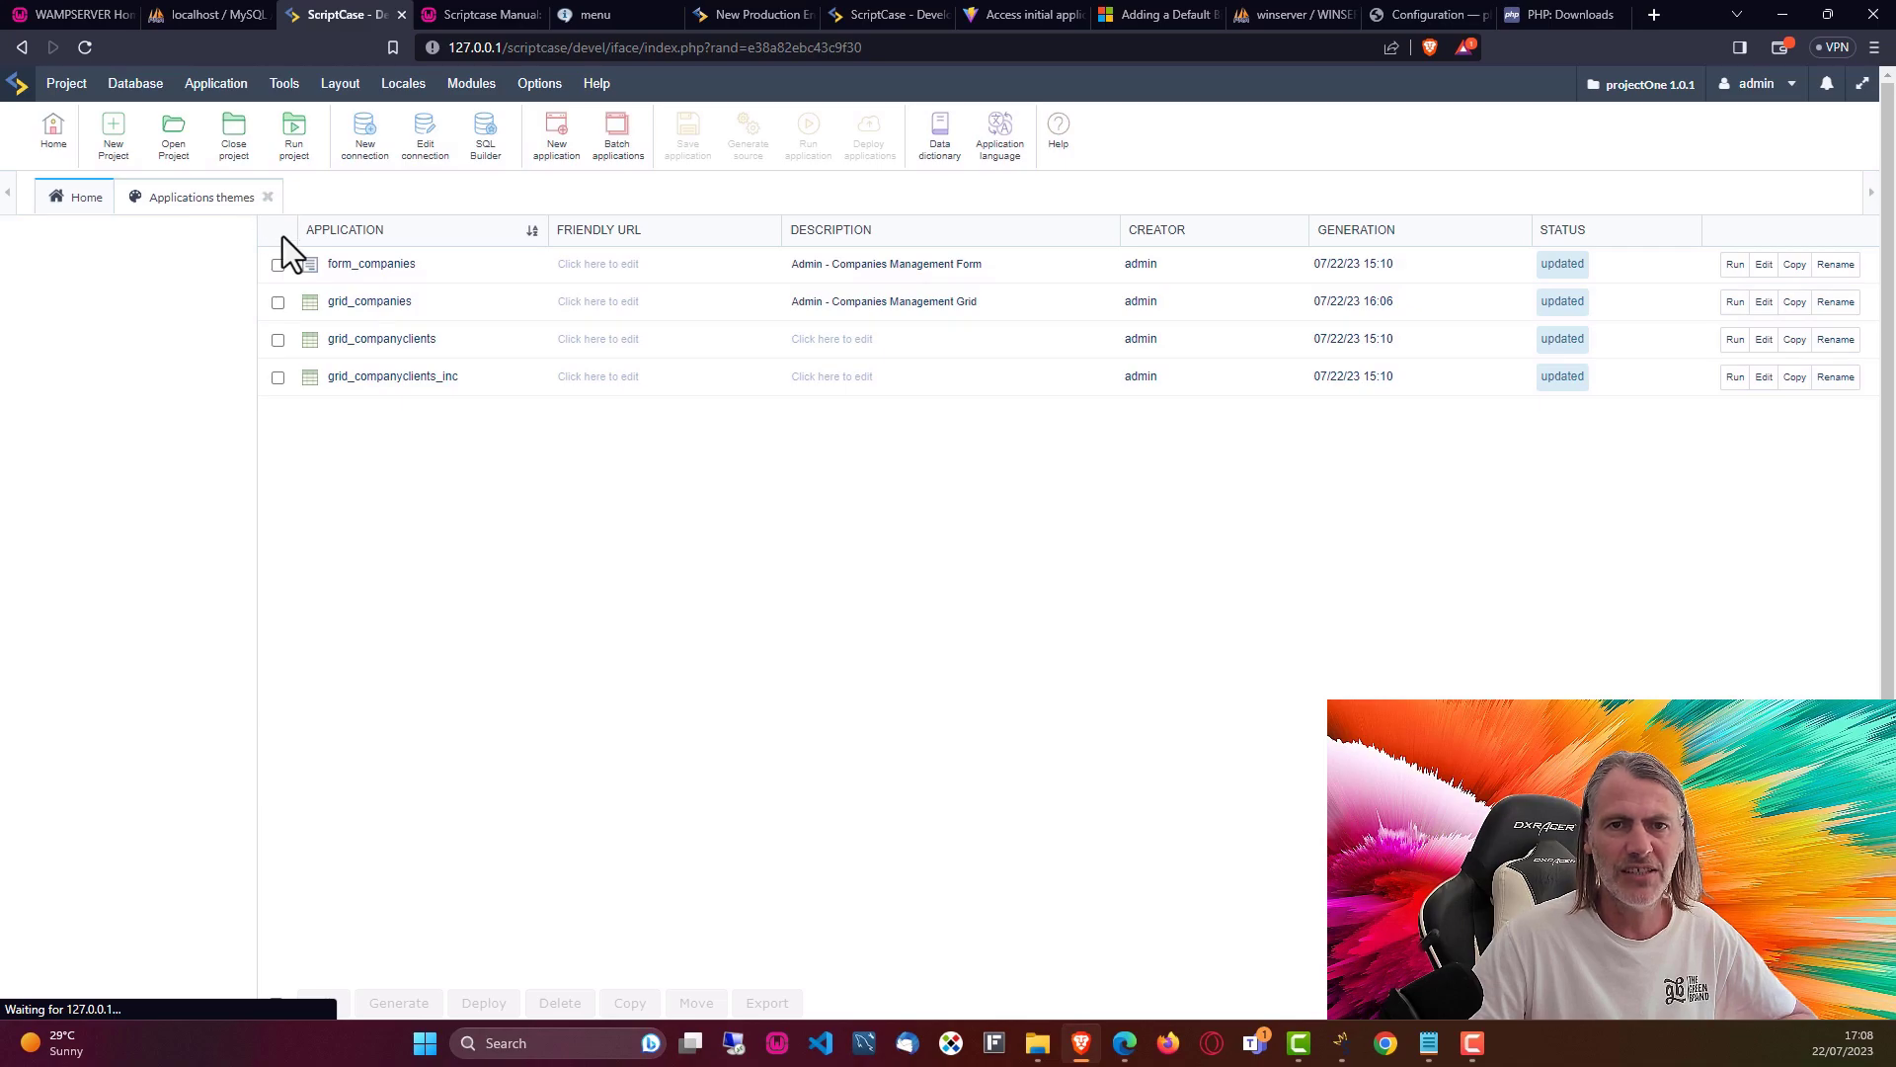
- Reopen the application themes and try to save a copy of Sc9_SweetCoral in Project mode as projectTheme
{"action": "left_click", "coordinate": [267, 198]}
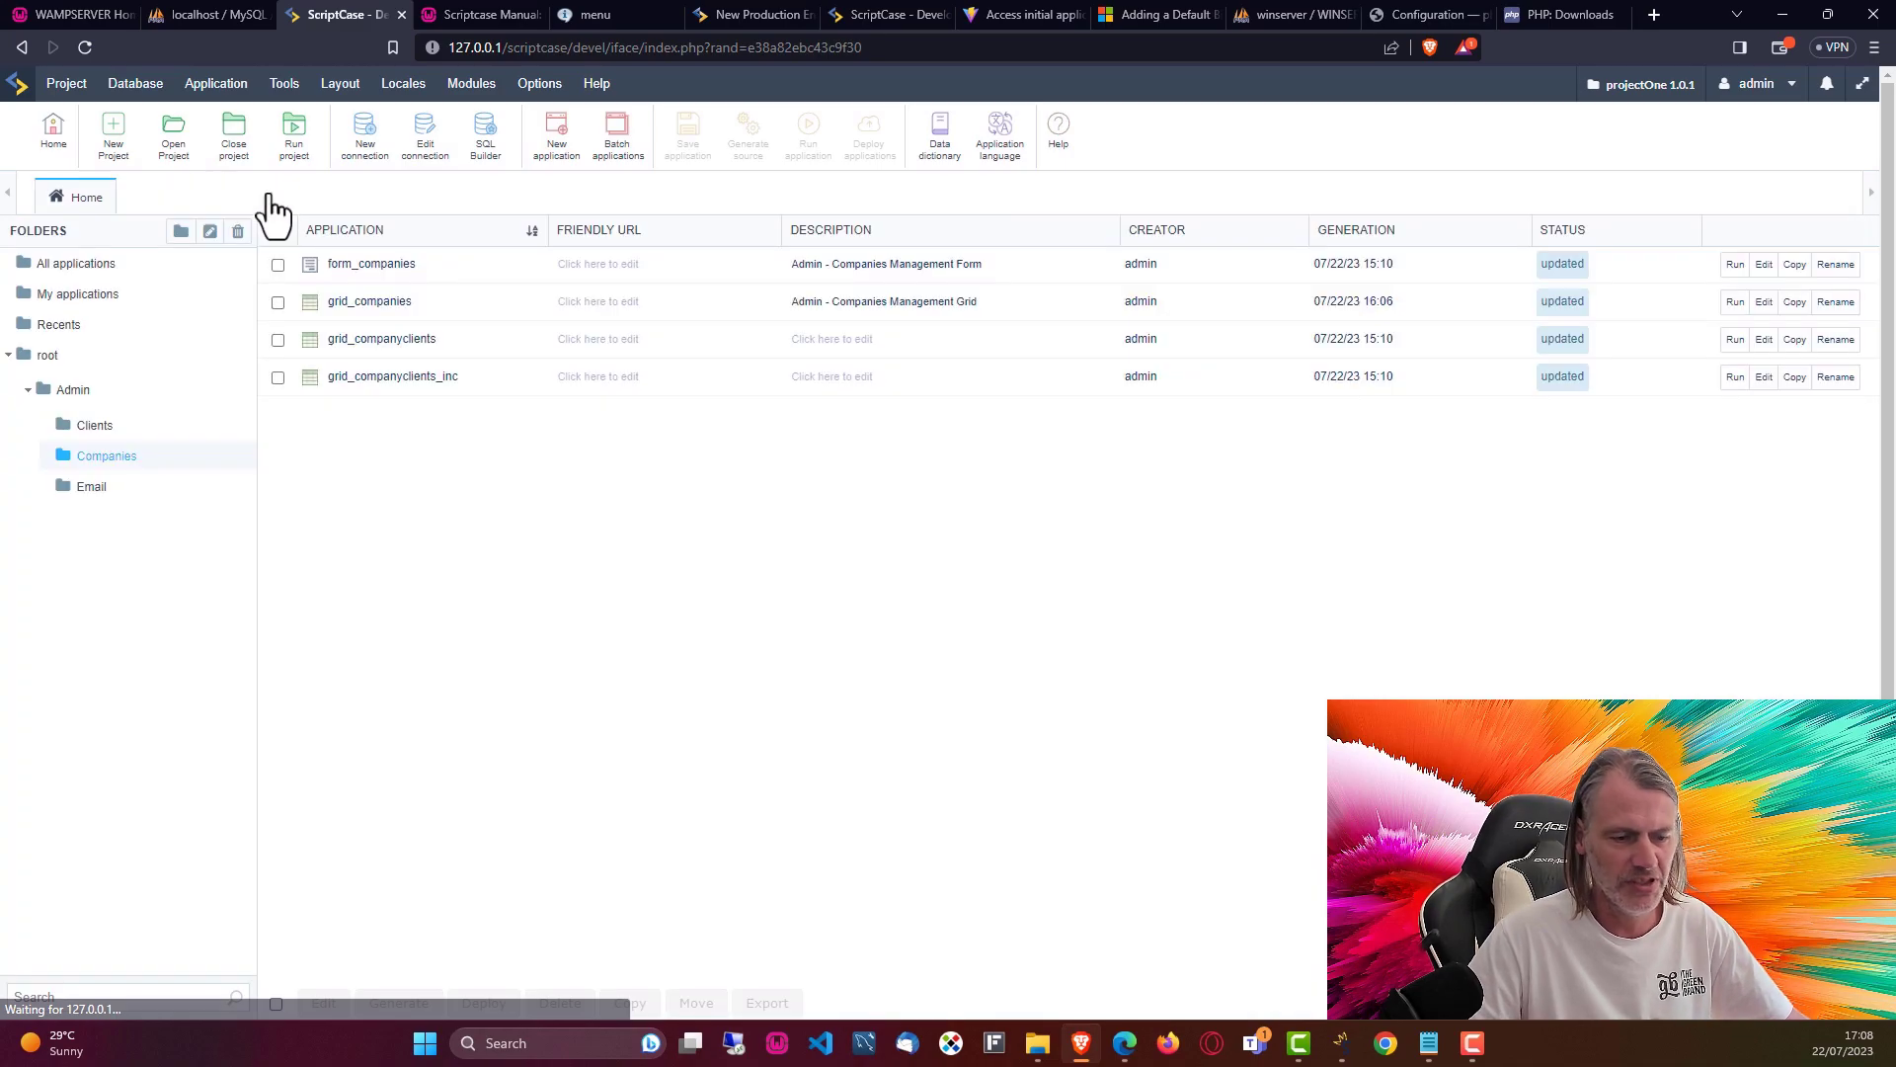
{"action": "left_click", "coordinate": [339, 85]}
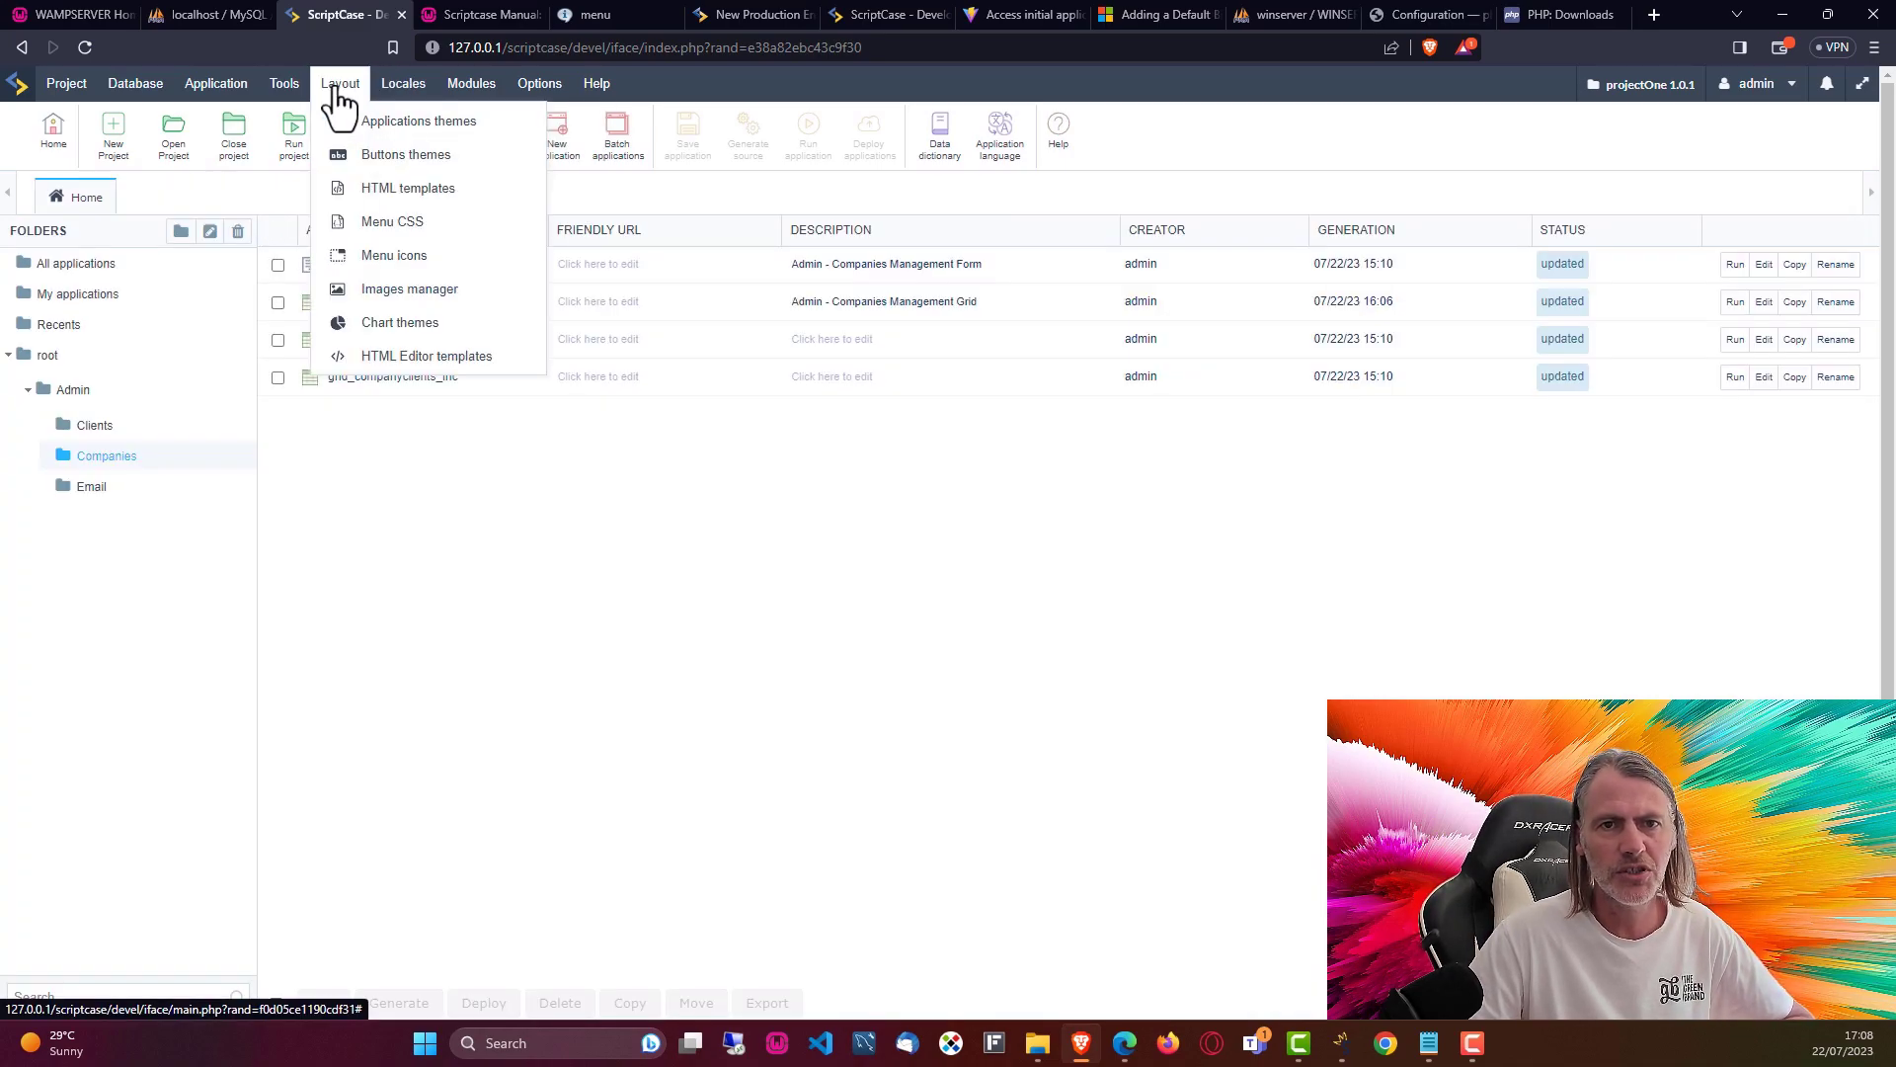
{"action": "left_click", "coordinate": [363, 122]}
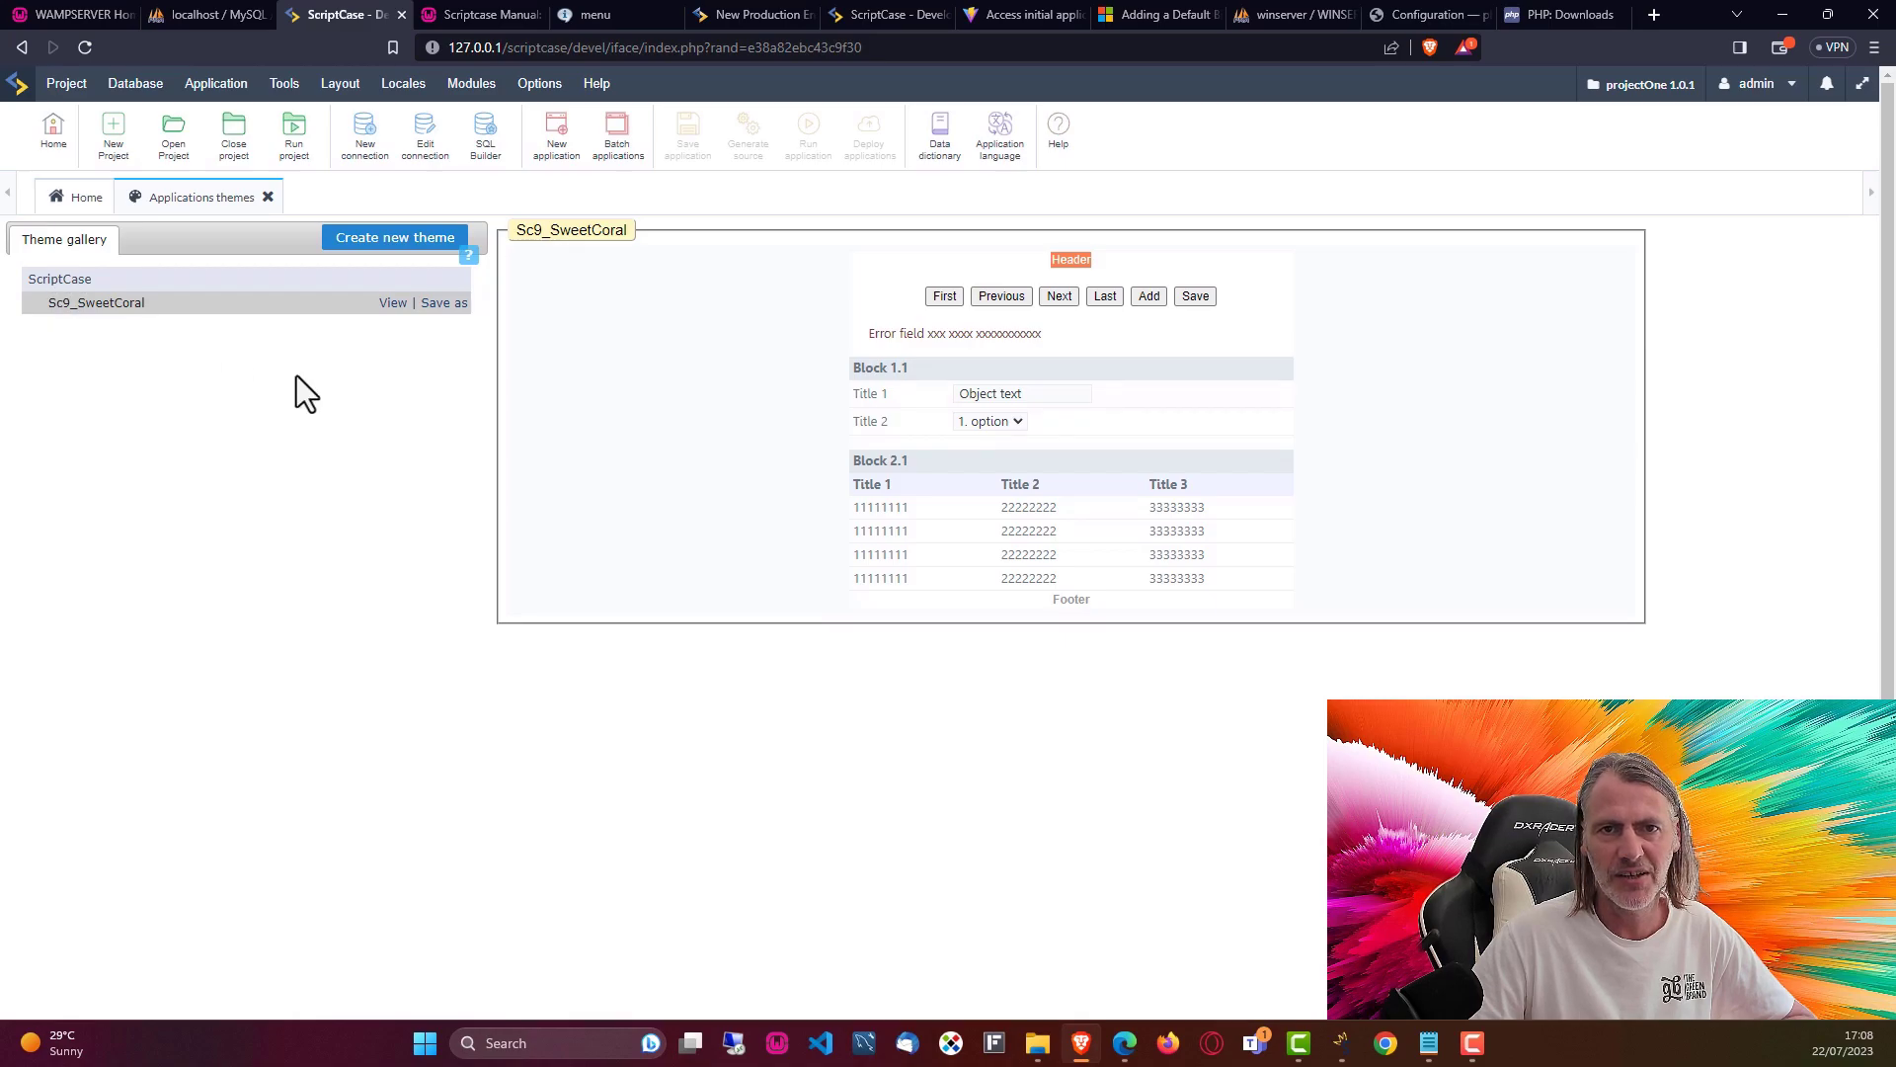
{"action": "left_click", "coordinate": [452, 306]}
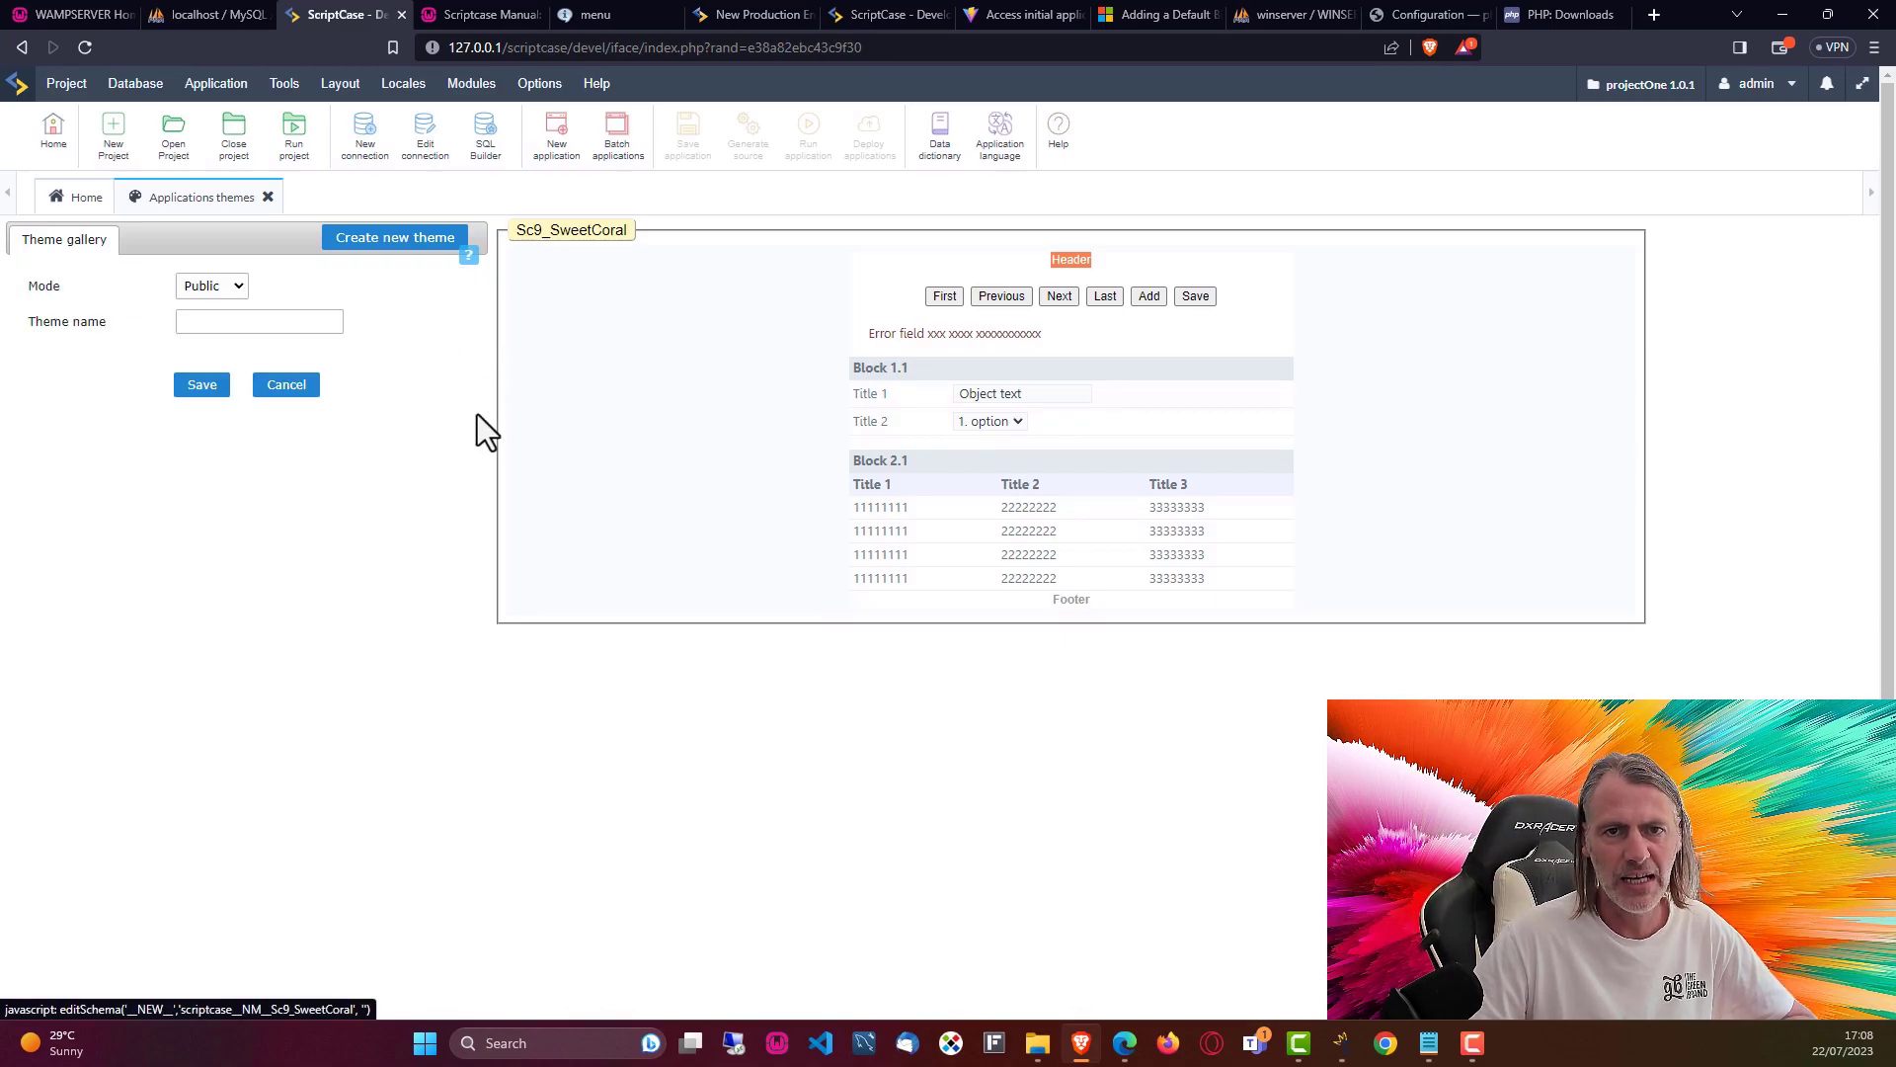
{"action": "left_click", "coordinate": [212, 286]}
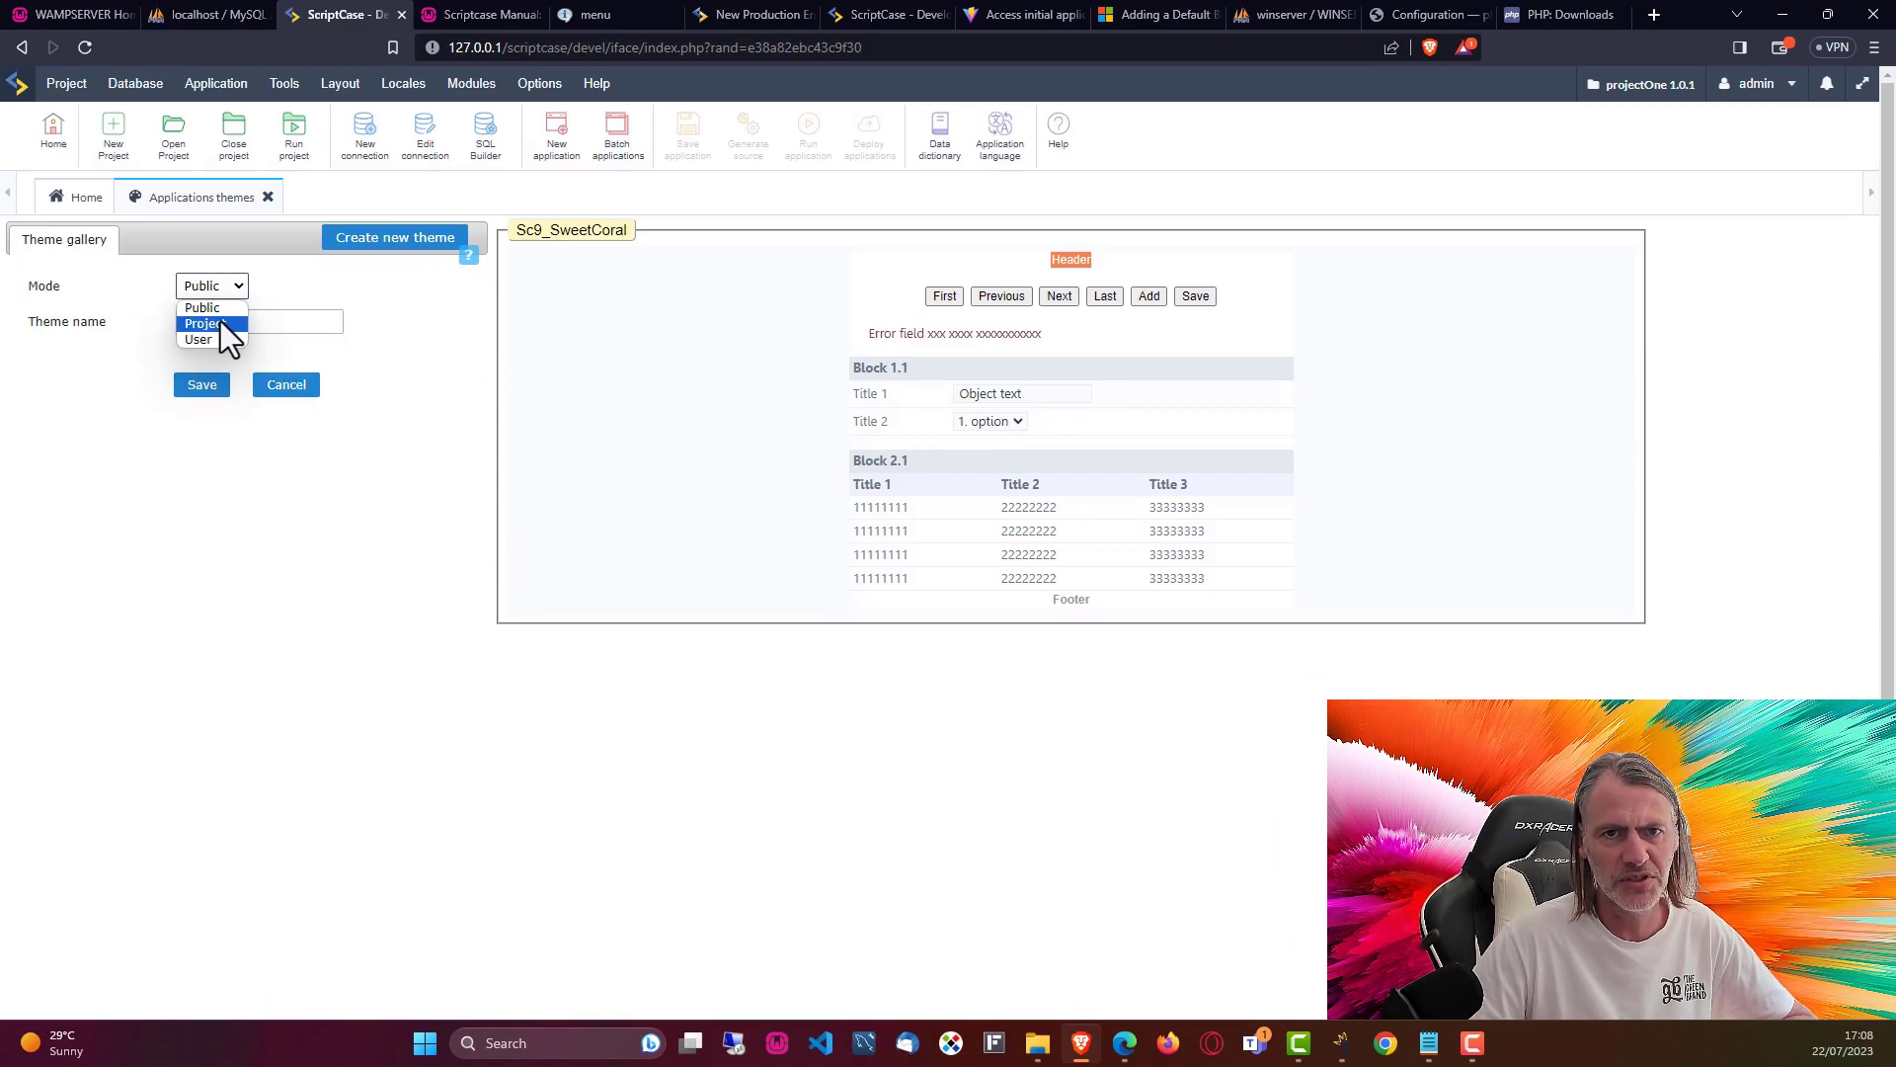
{"action": "left_click", "coordinate": [217, 323]}
{"action": "left_click", "coordinate": [270, 322]}
{"action": "type", "text": "p"}
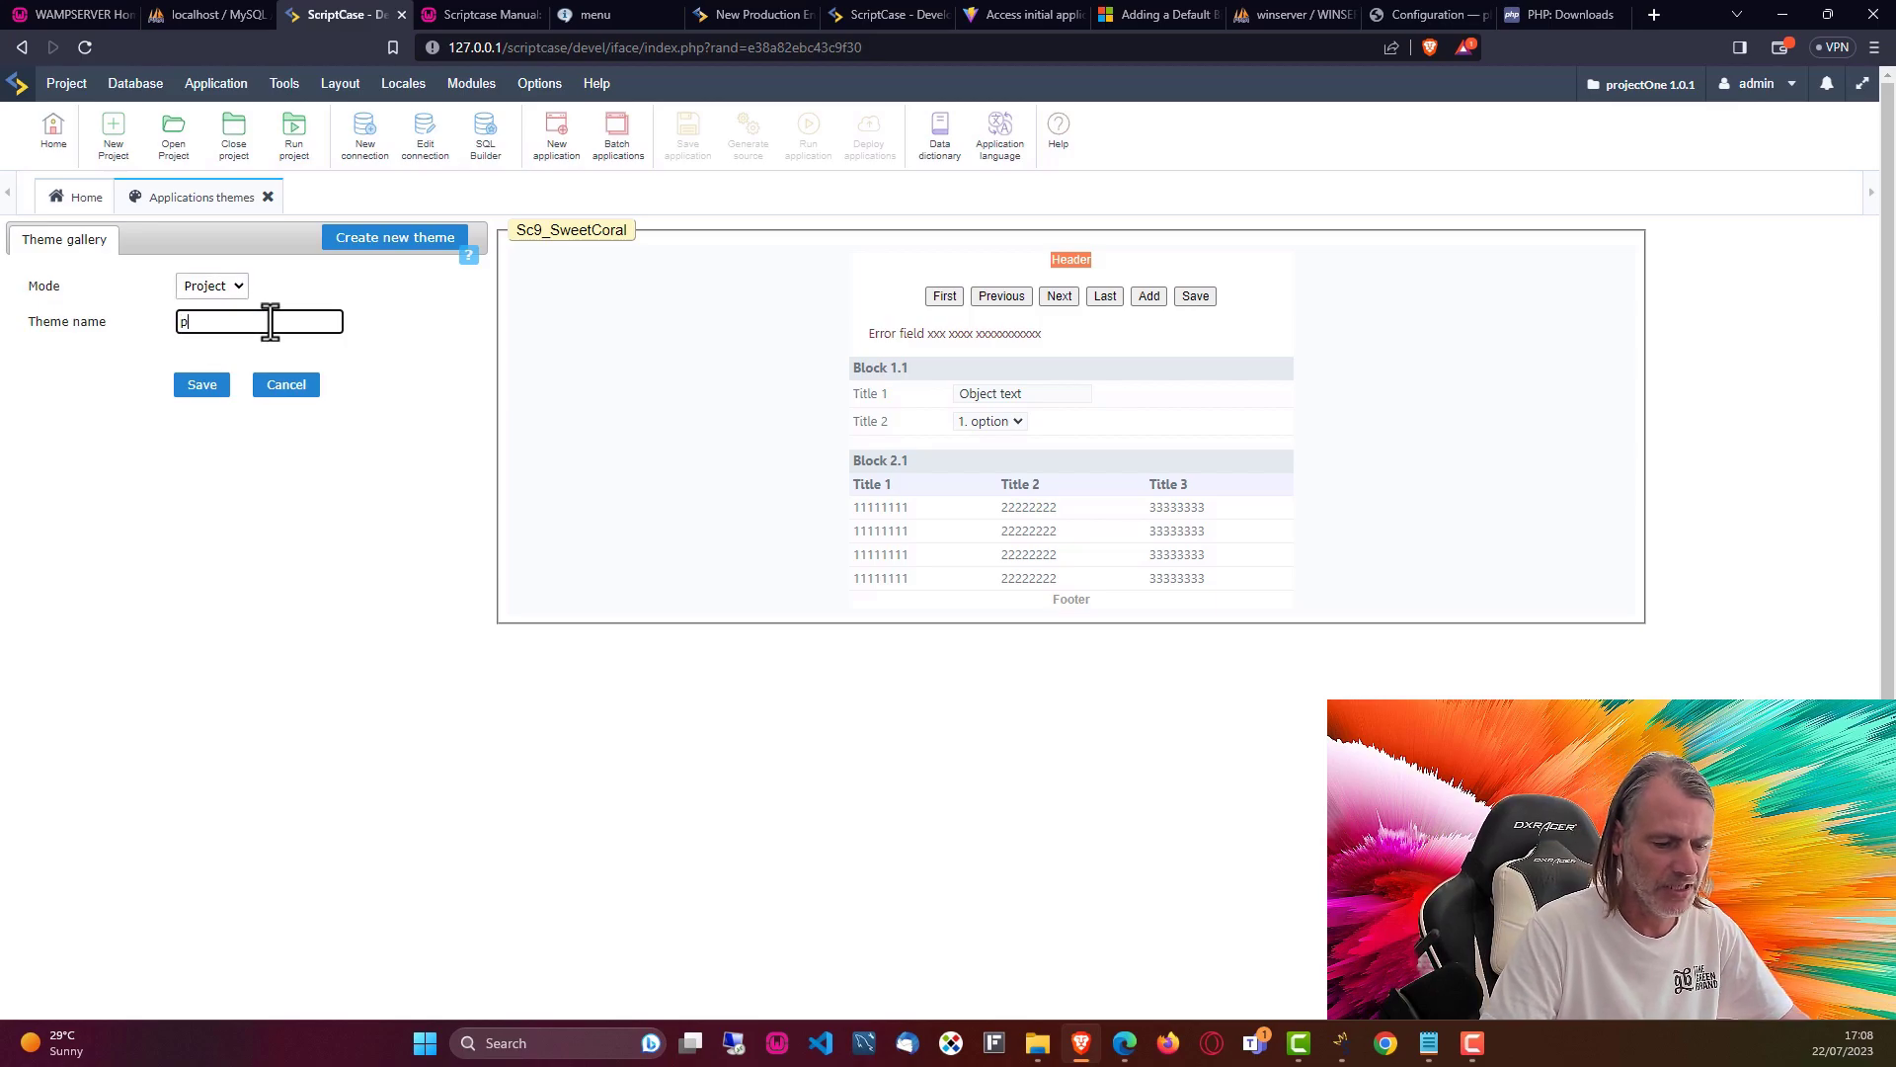
{"action": "type", "text": "rojectTheme"}
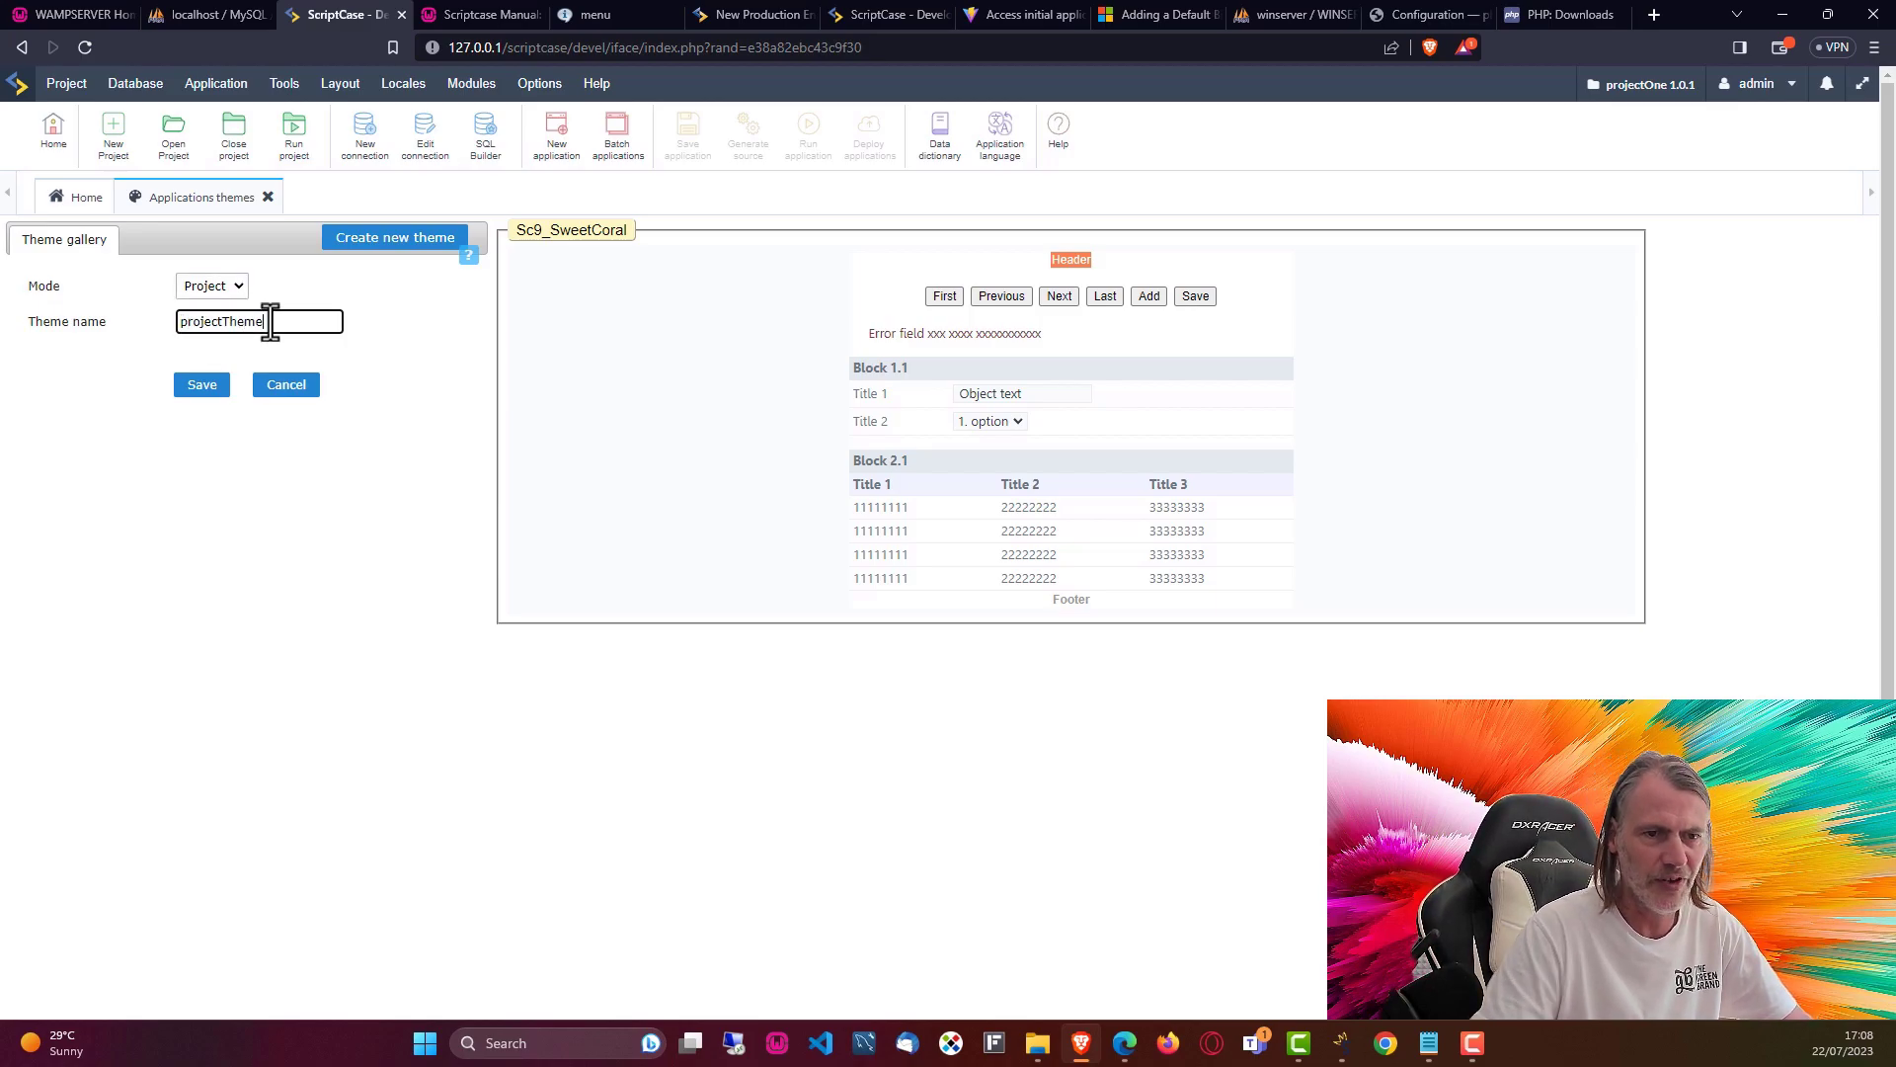
{"action": "left_click", "coordinate": [201, 387]}
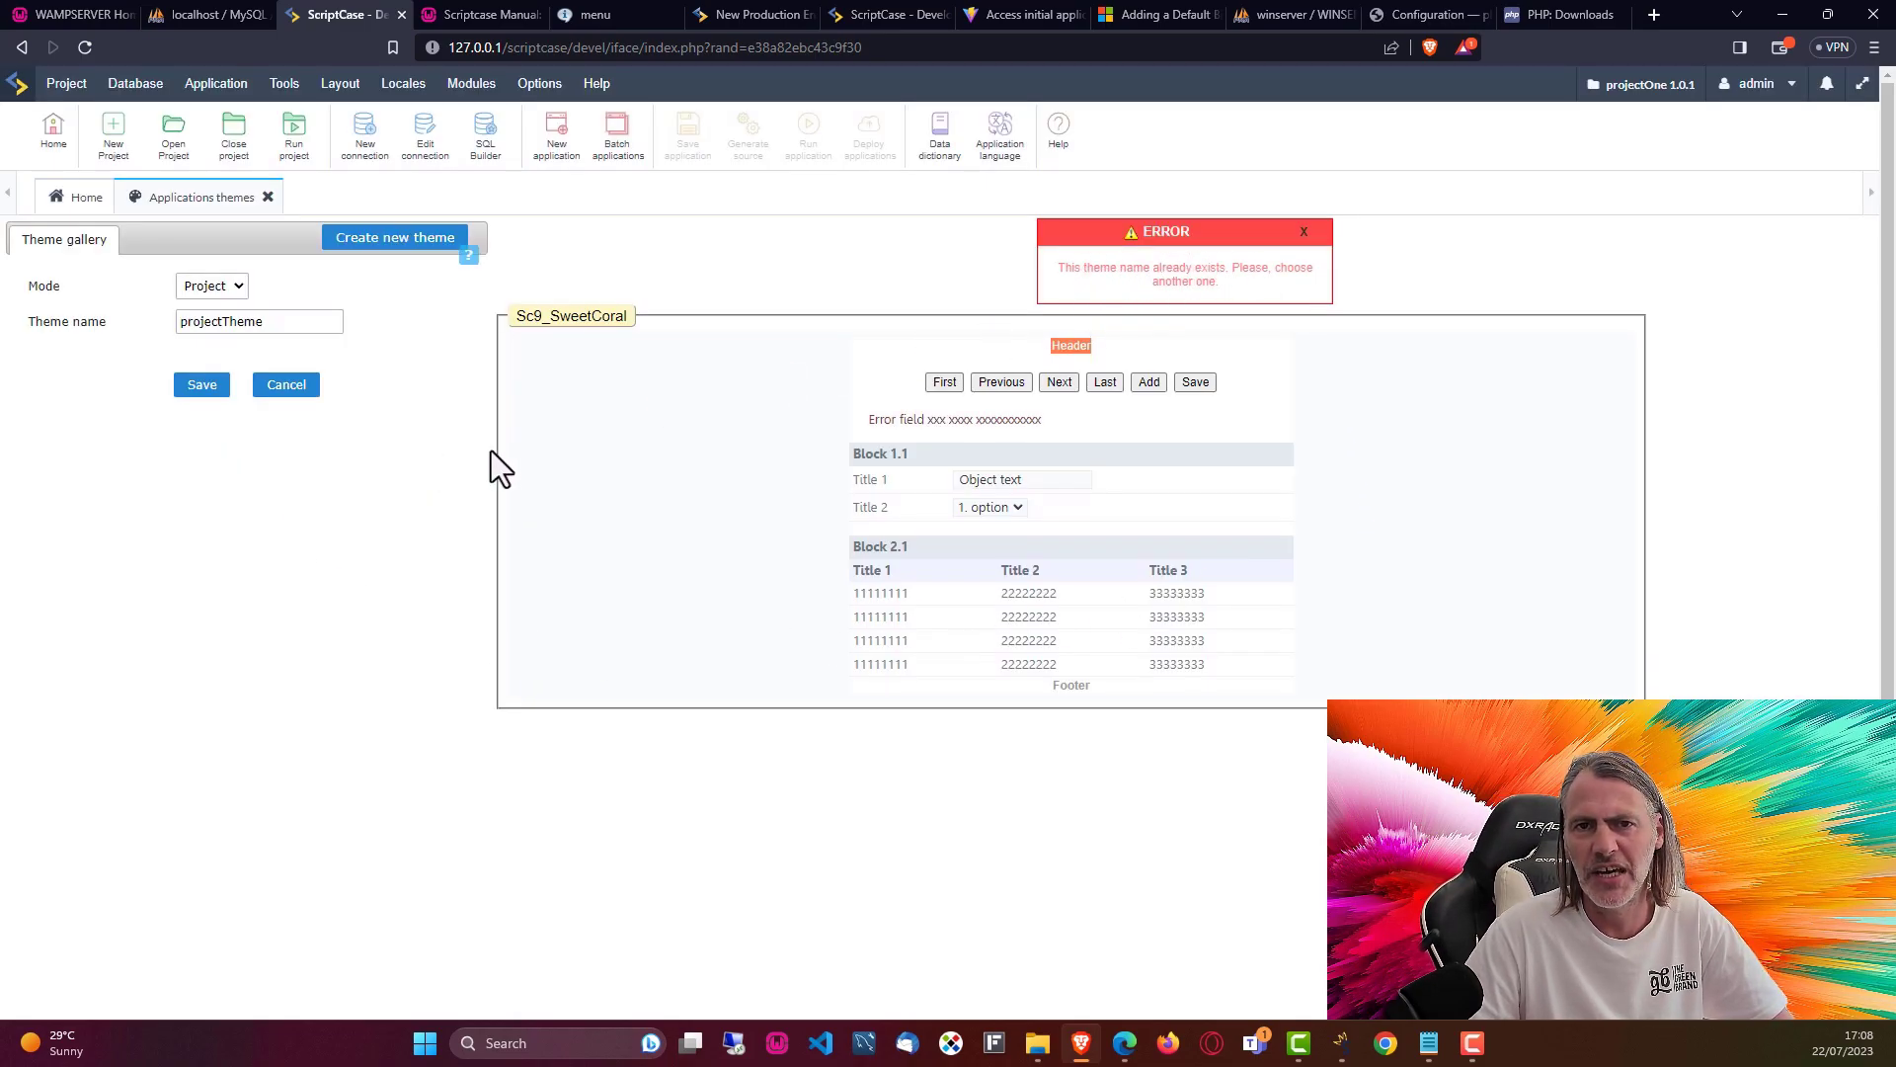
- Change the theme copy's name to themeproject and save it
{"action": "left_click_drag", "start_coordinate": [283, 324], "coordinate": [163, 312]}
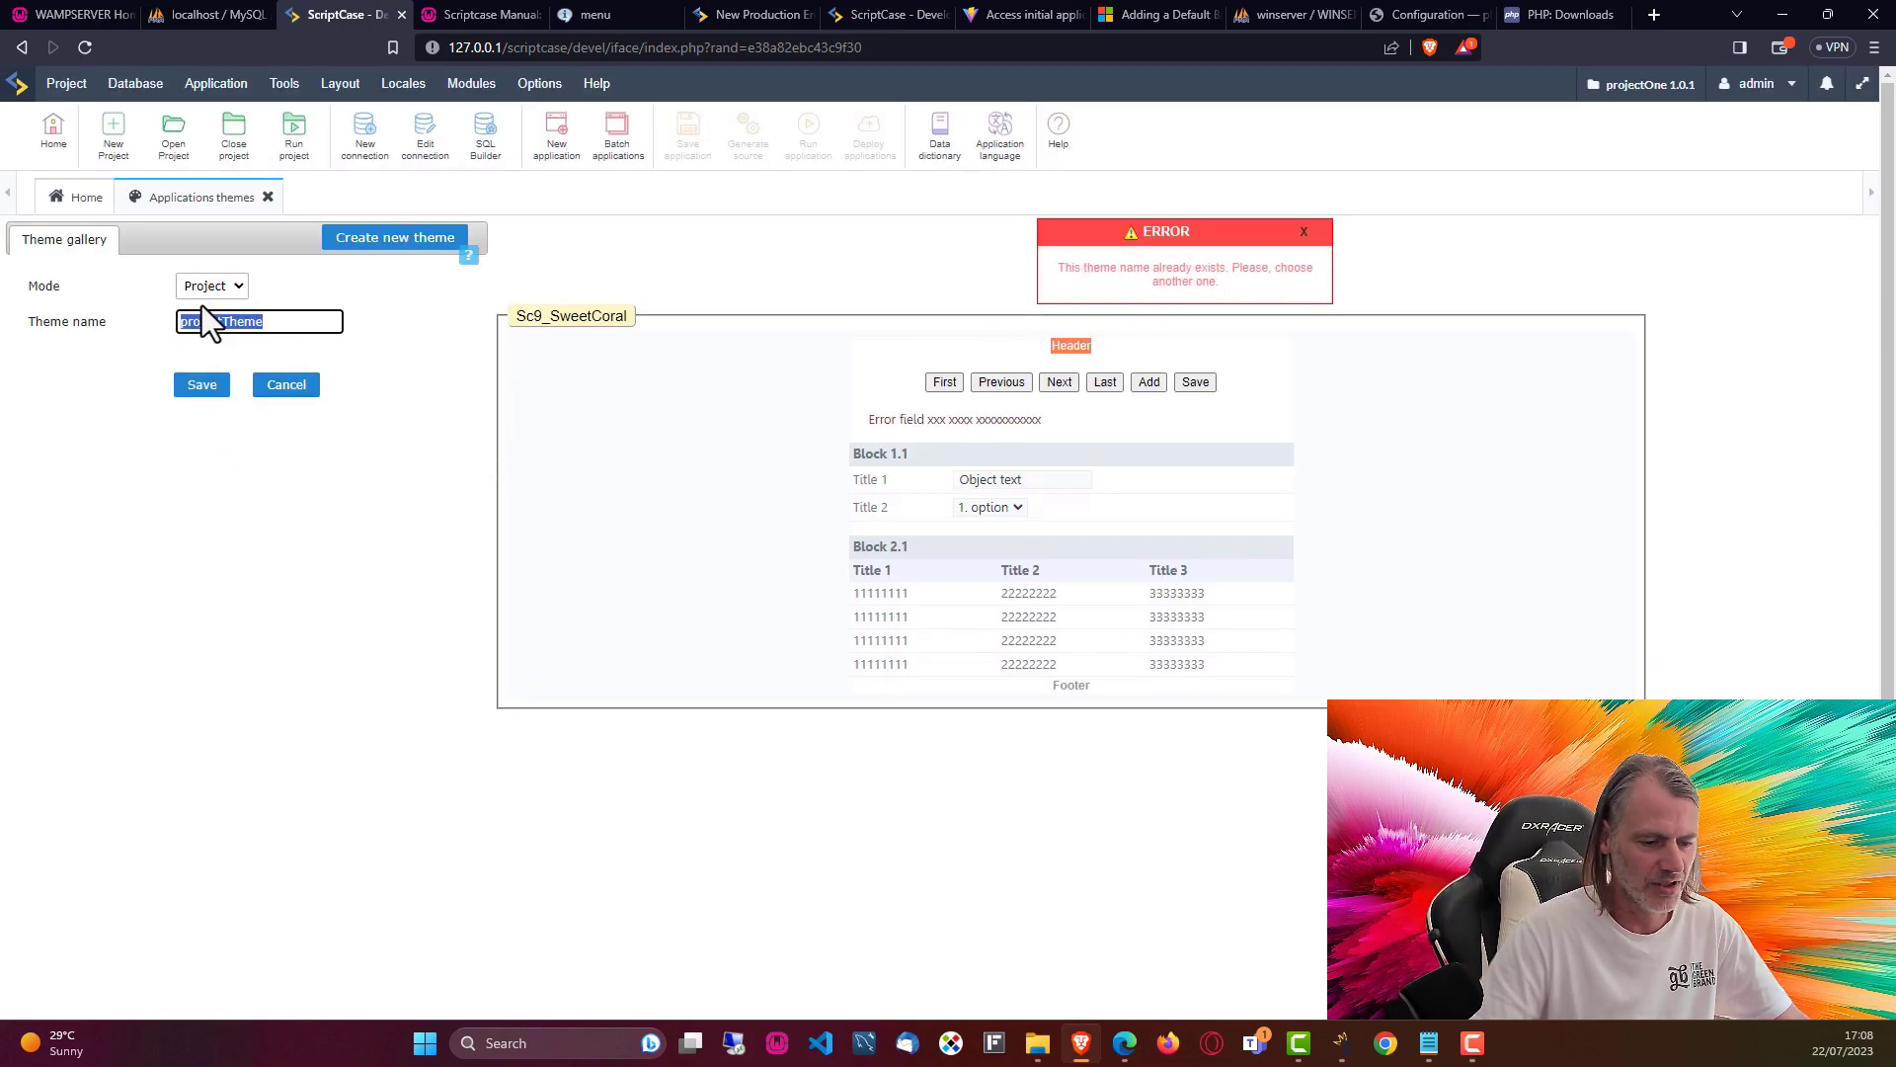
{"action": "type", "text": "themeproje"}
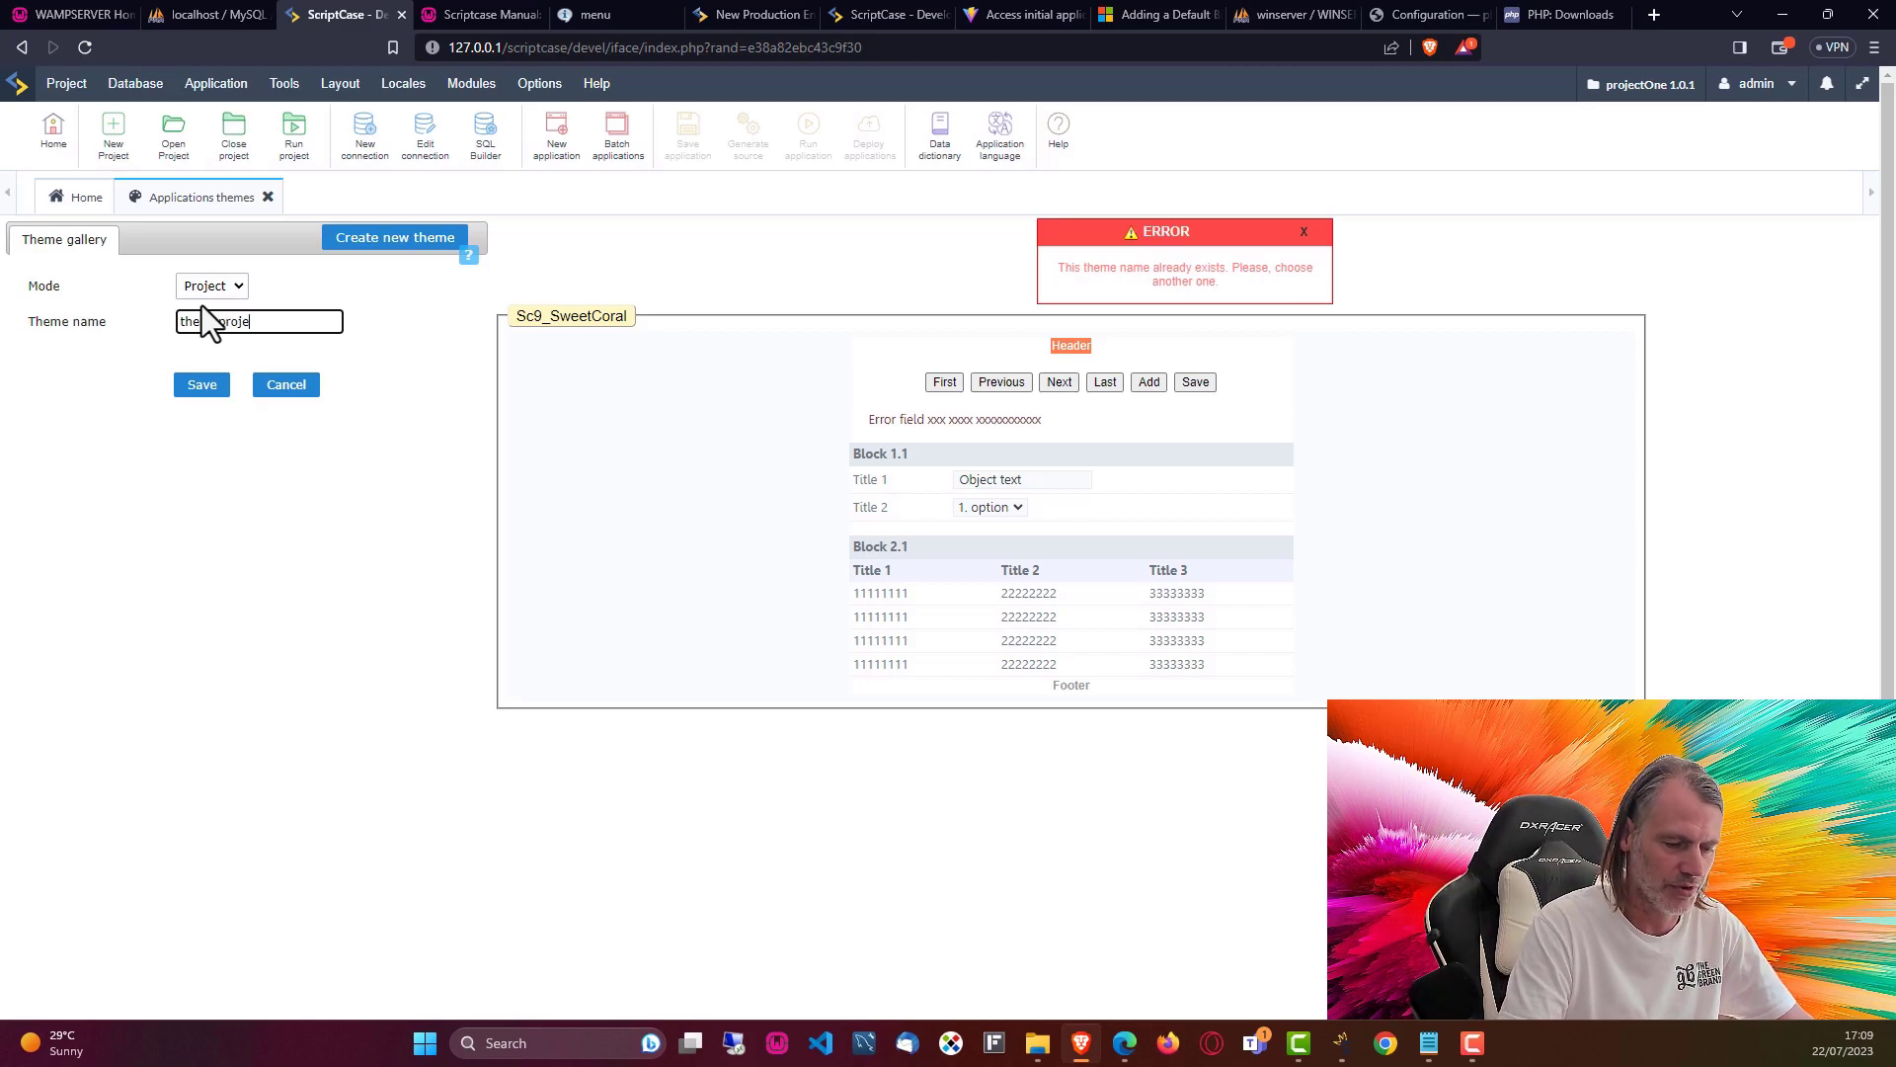
{"action": "type", "text": "ct"}
{"action": "left_click", "coordinate": [202, 387]}
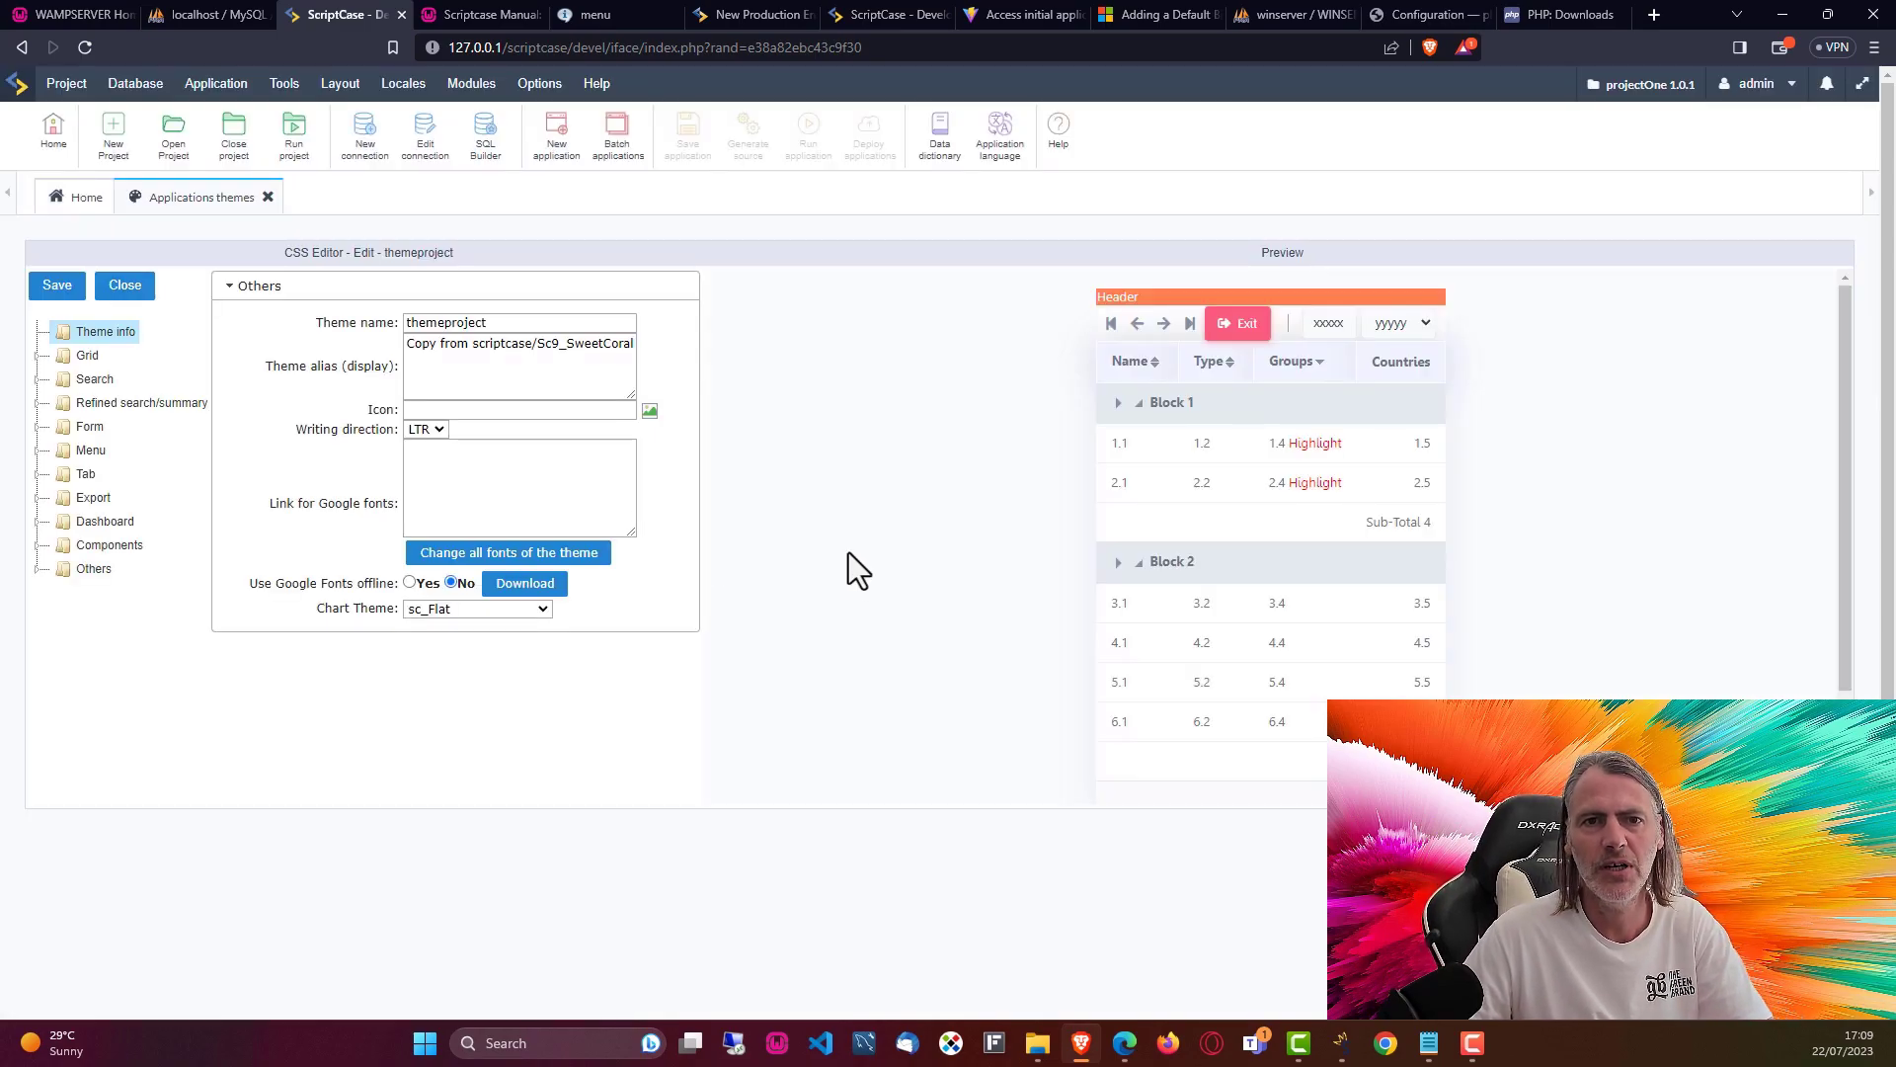
- Save the themeproject theme in the CSS editor, then close the editor and the application themes page
{"action": "left_click", "coordinate": [59, 287]}
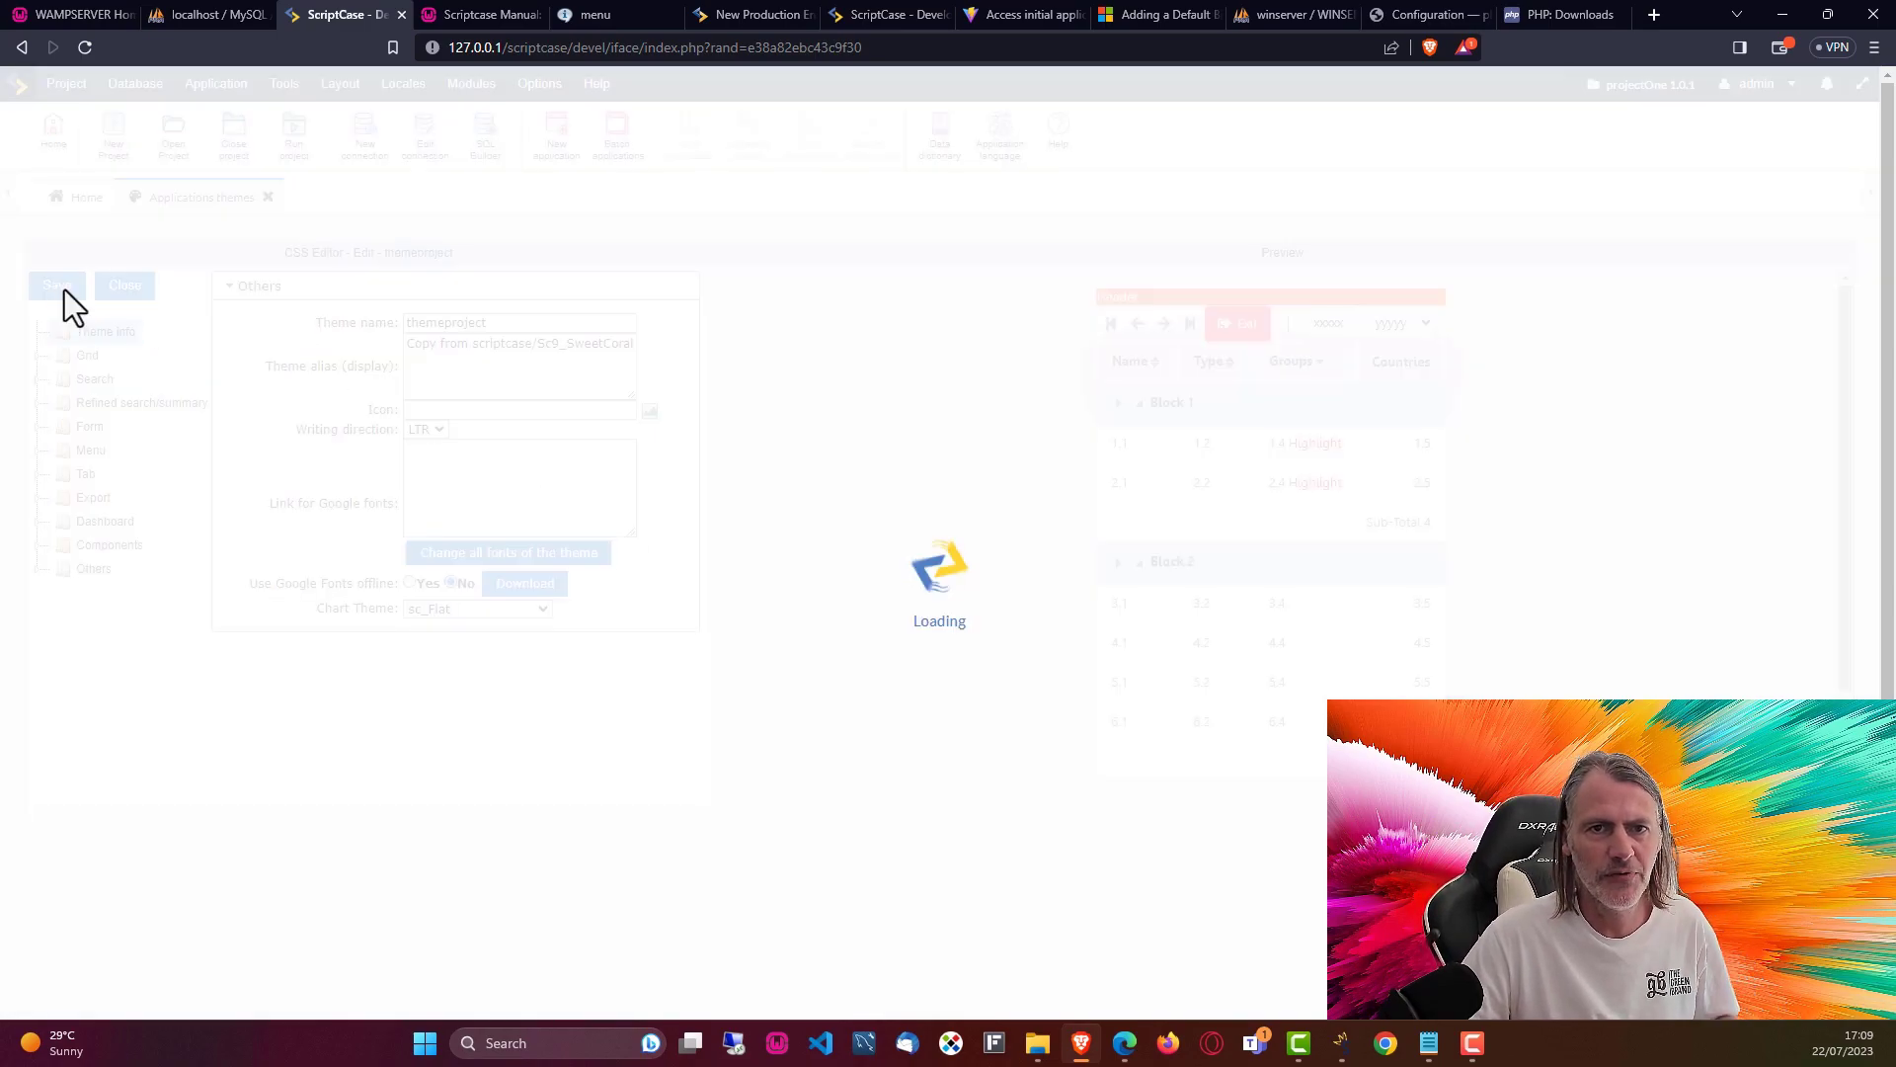
{"action": "left_click", "coordinate": [125, 286]}
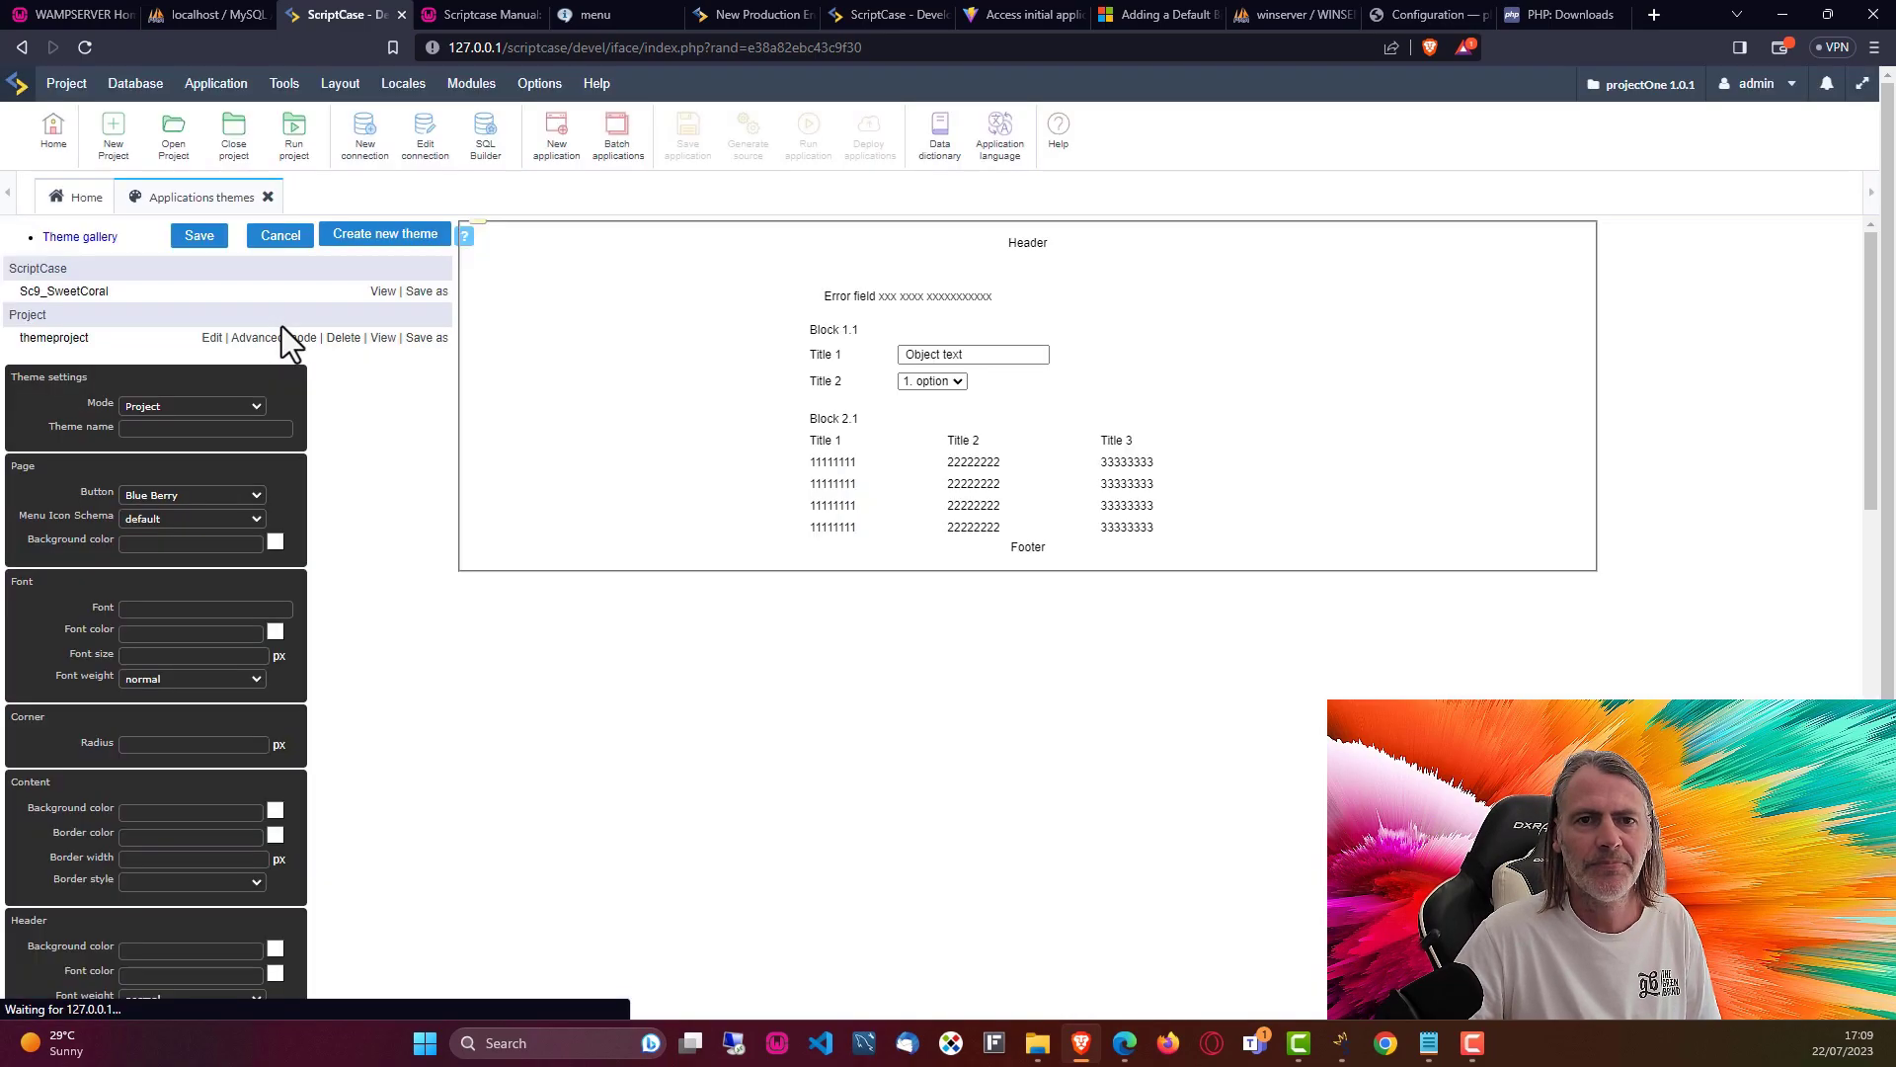
{"action": "left_click", "coordinate": [268, 197]}
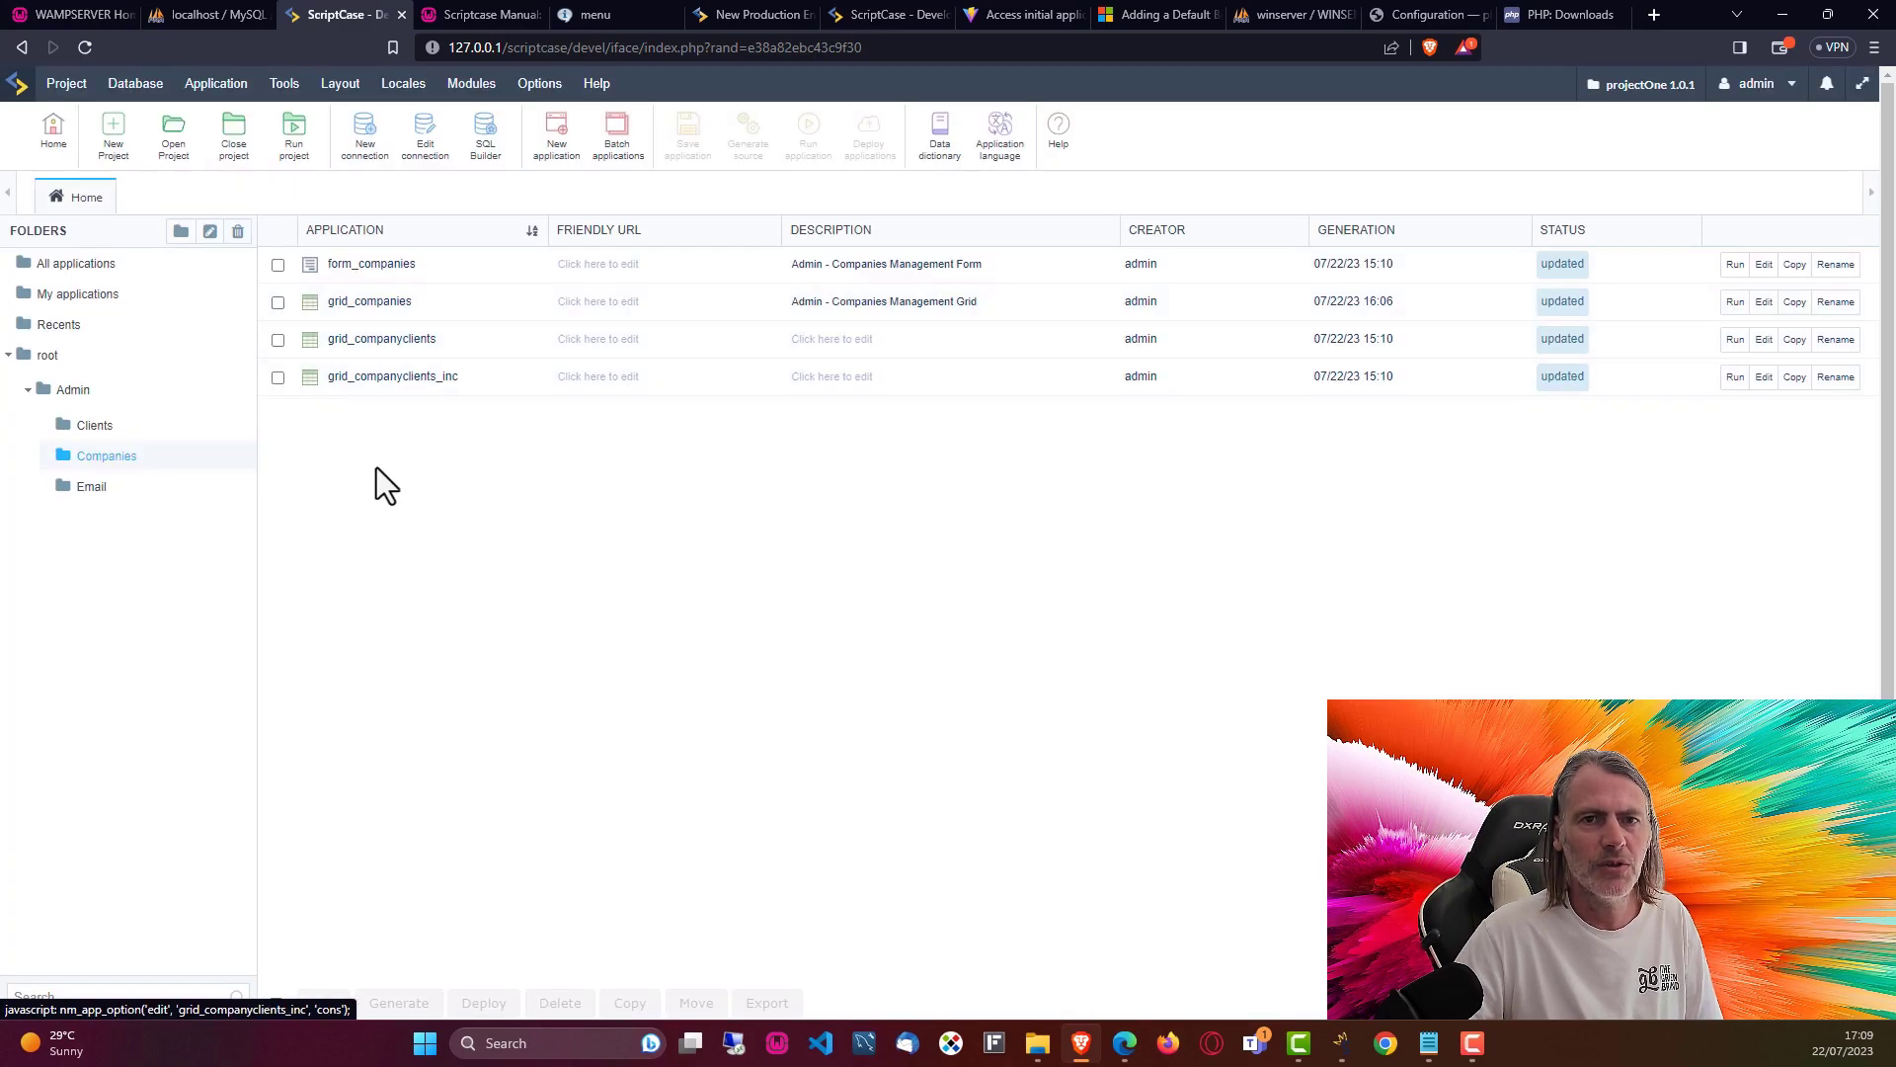
- Set themeproject as the default theme in the project properties
{"action": "left_click", "coordinate": [66, 83]}
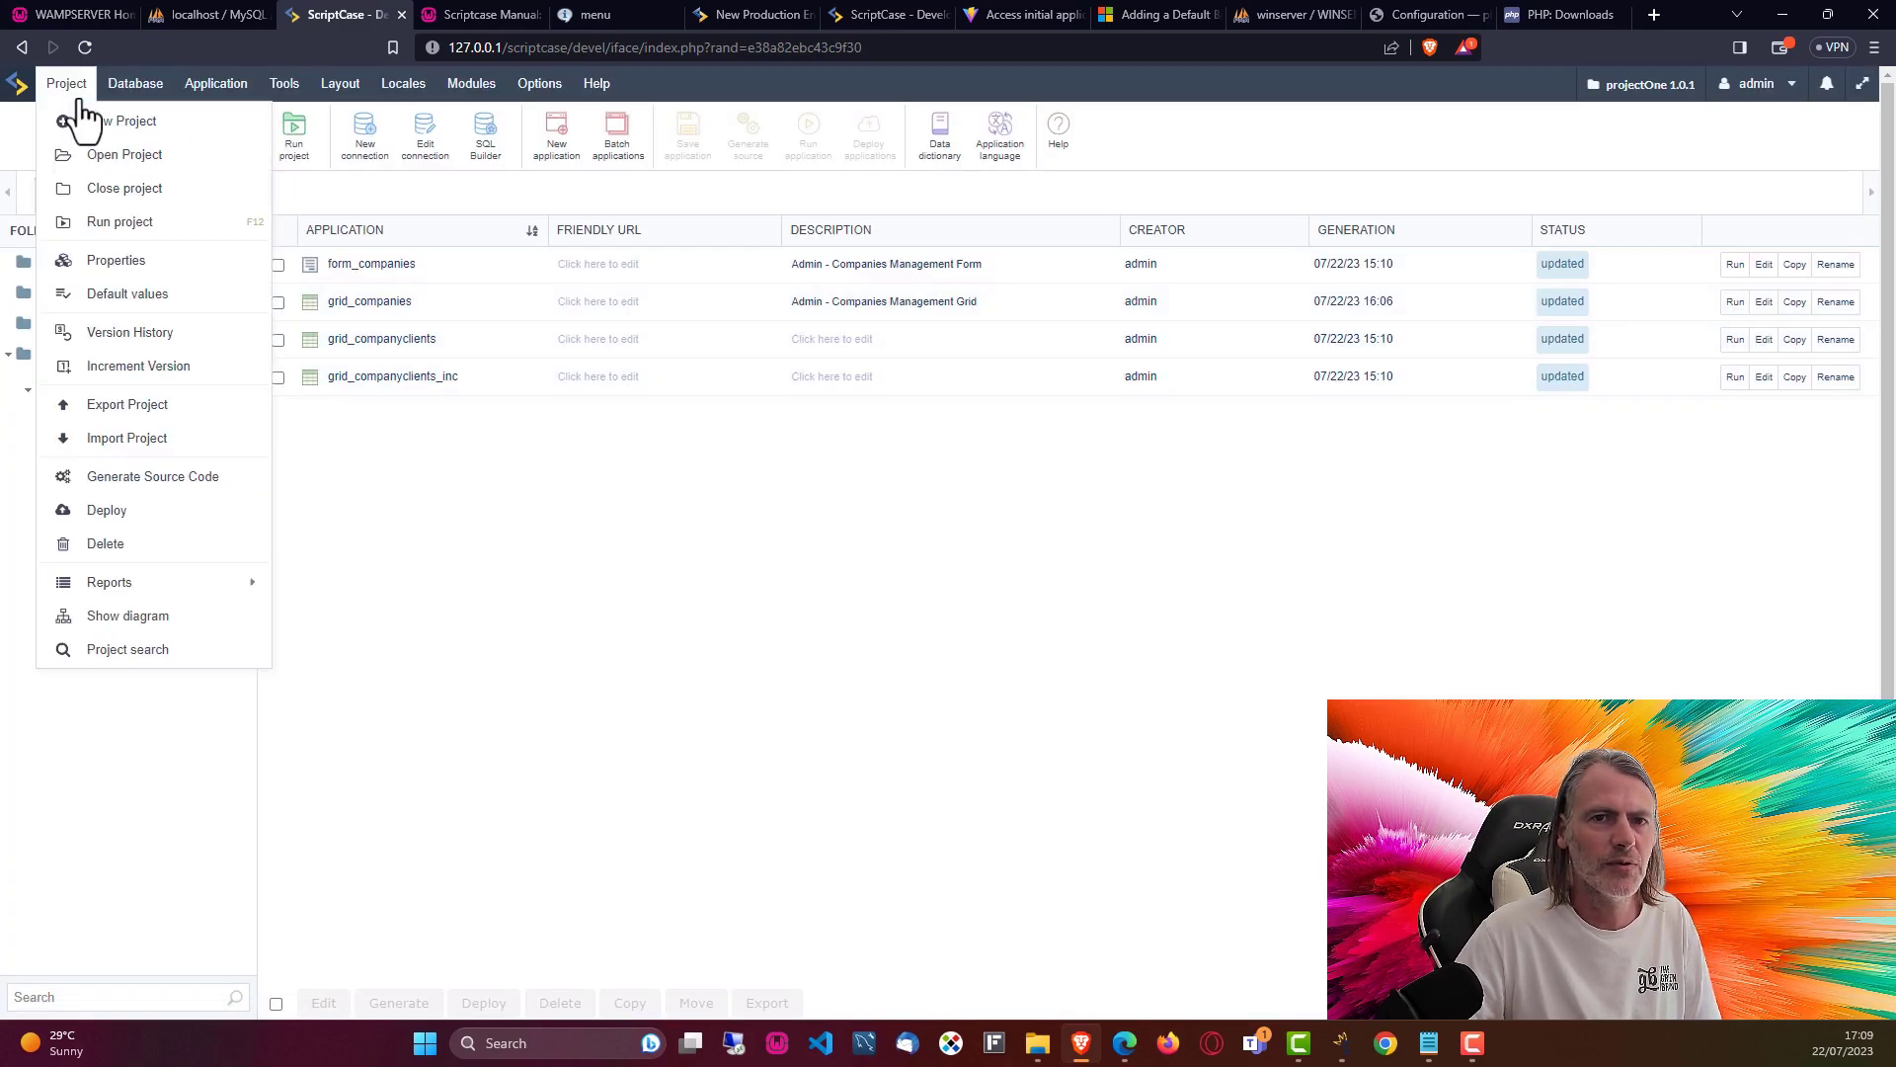
{"action": "left_click", "coordinate": [127, 275]}
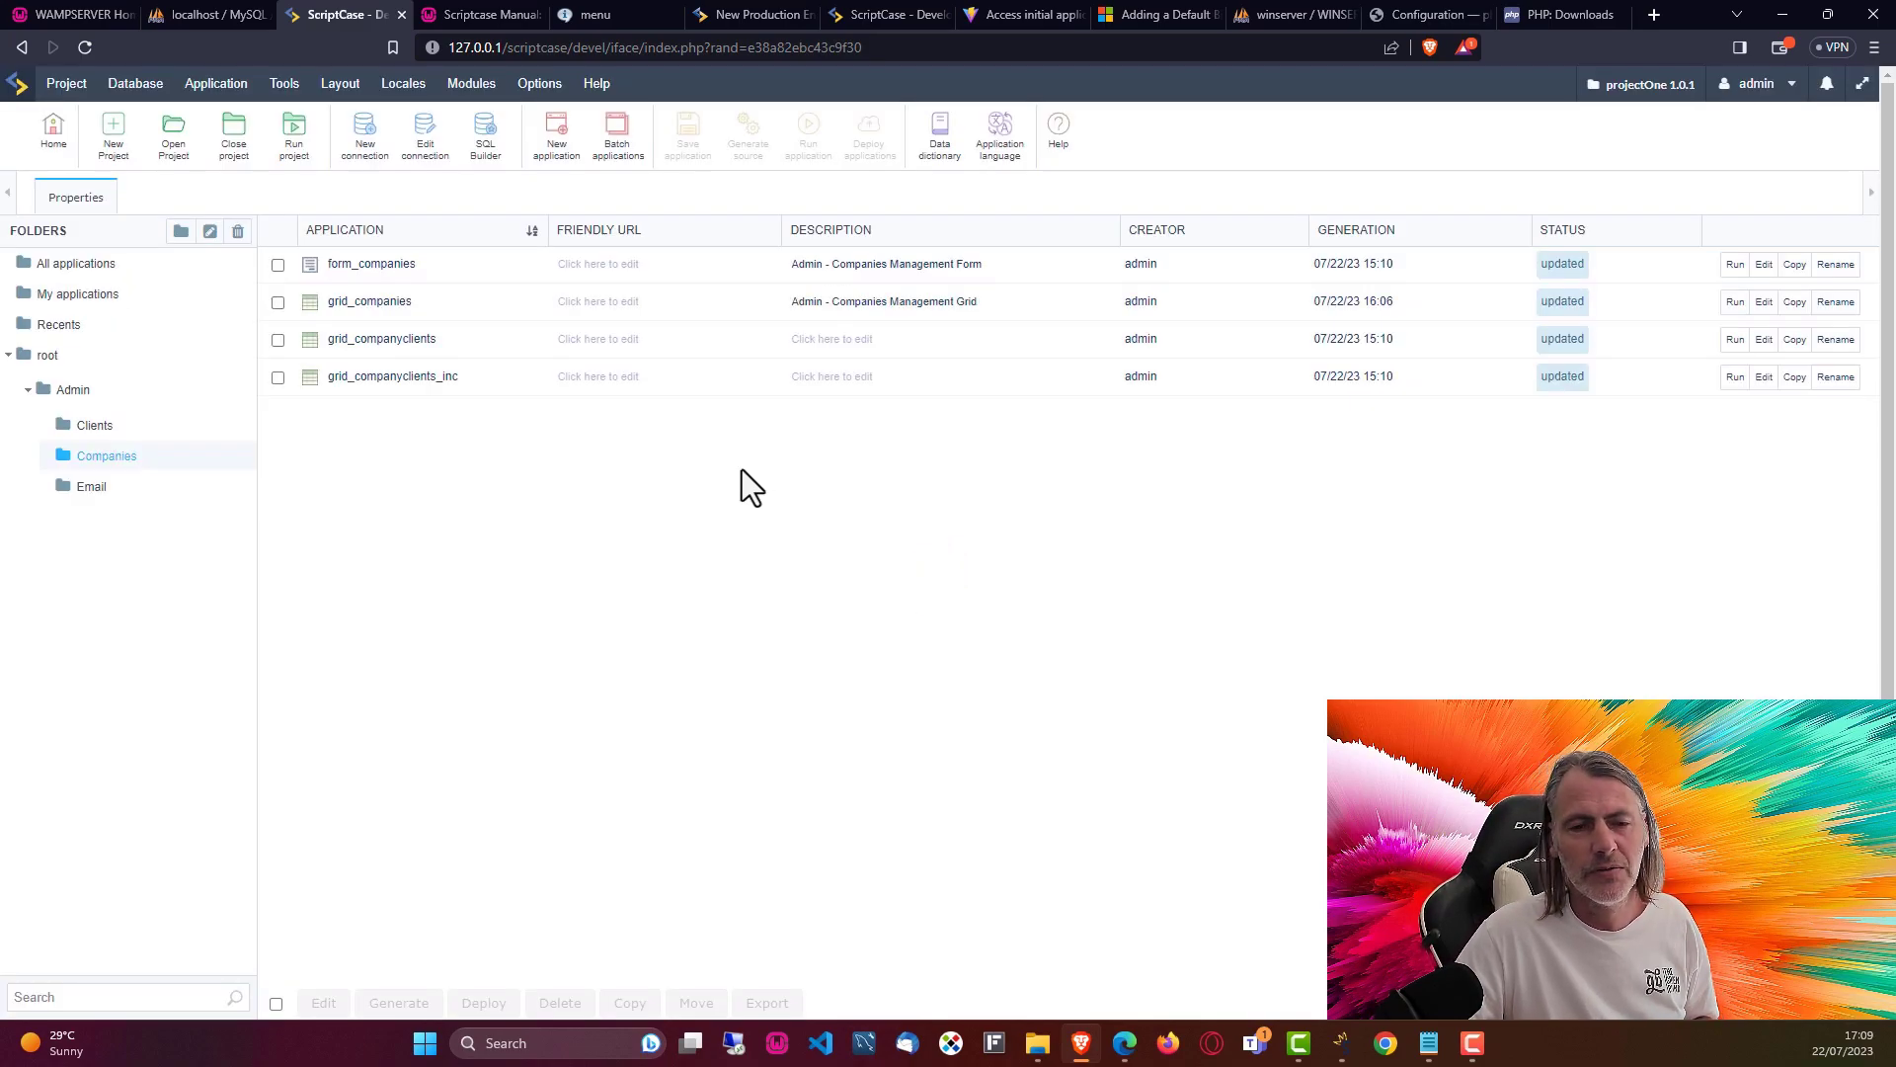
{"action": "left_click", "coordinate": [604, 295]}
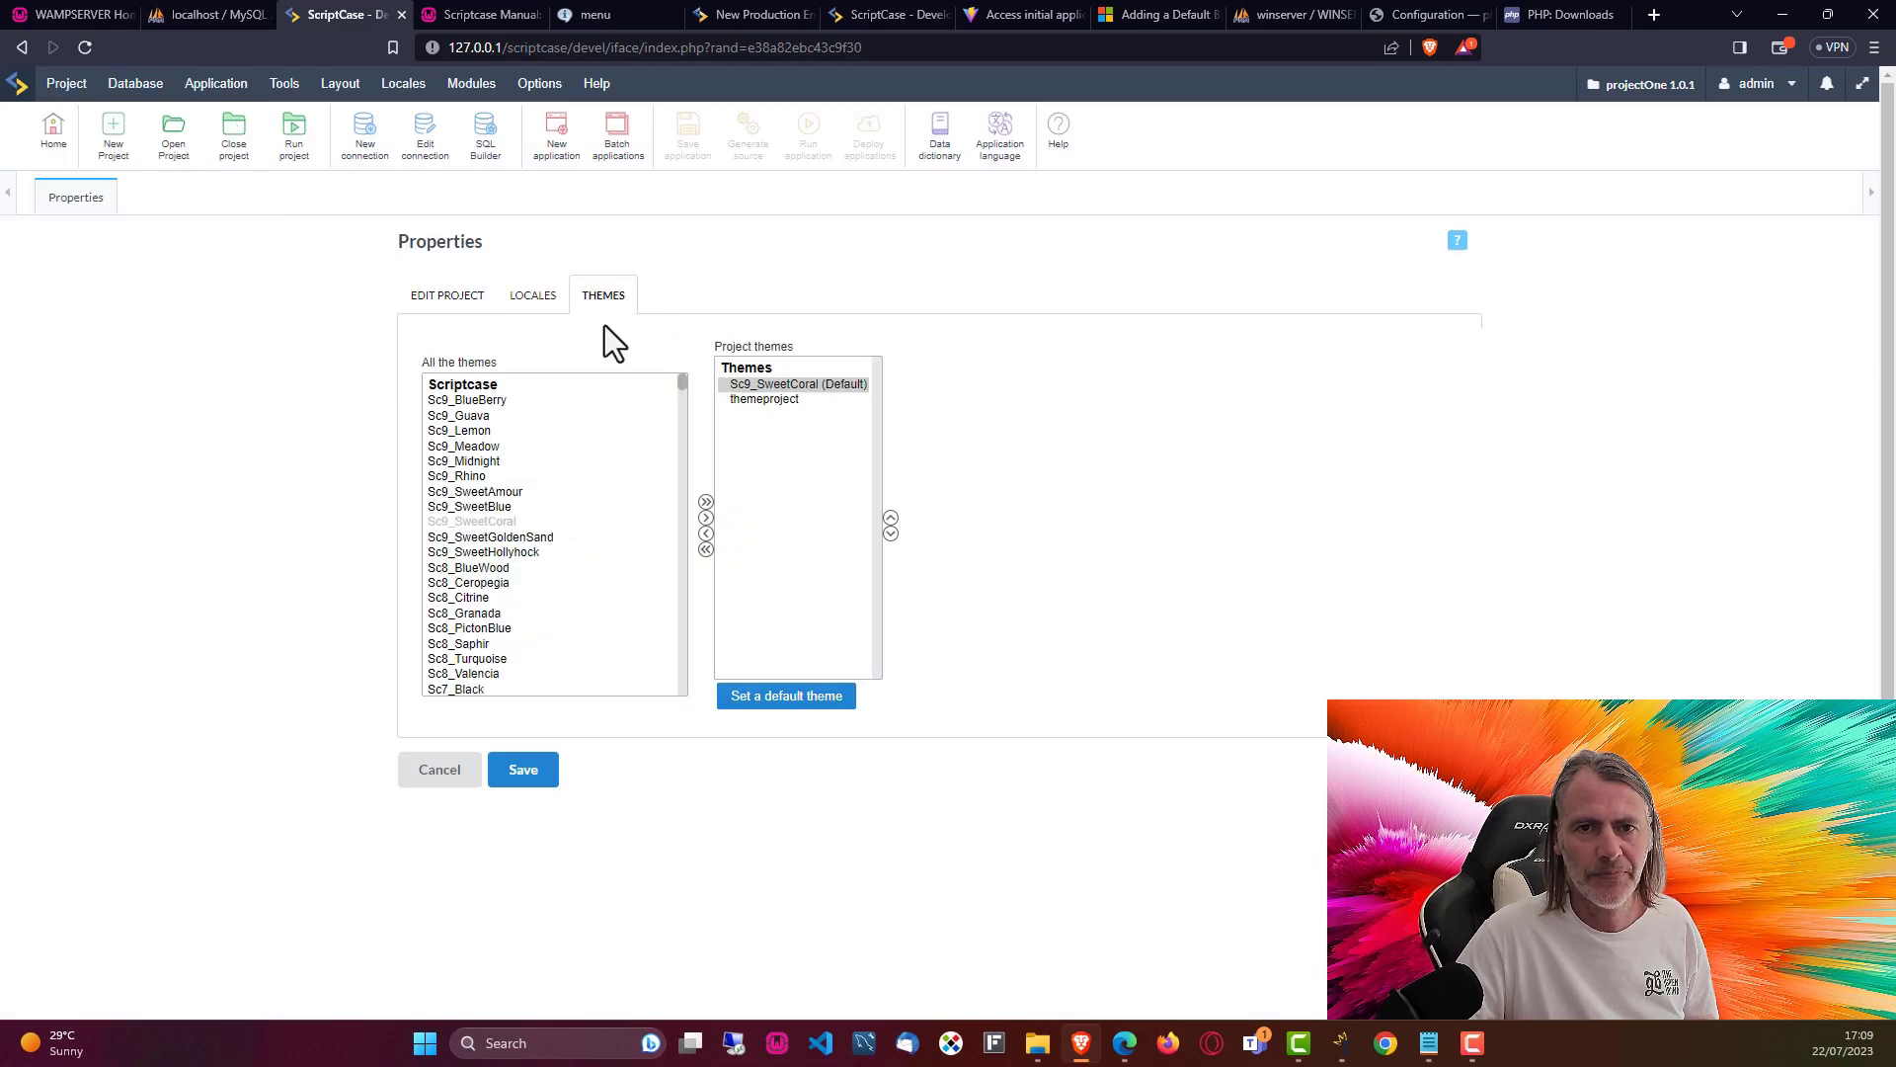
{"action": "left_click", "coordinate": [797, 385]}
{"action": "left_click", "coordinate": [774, 400]}
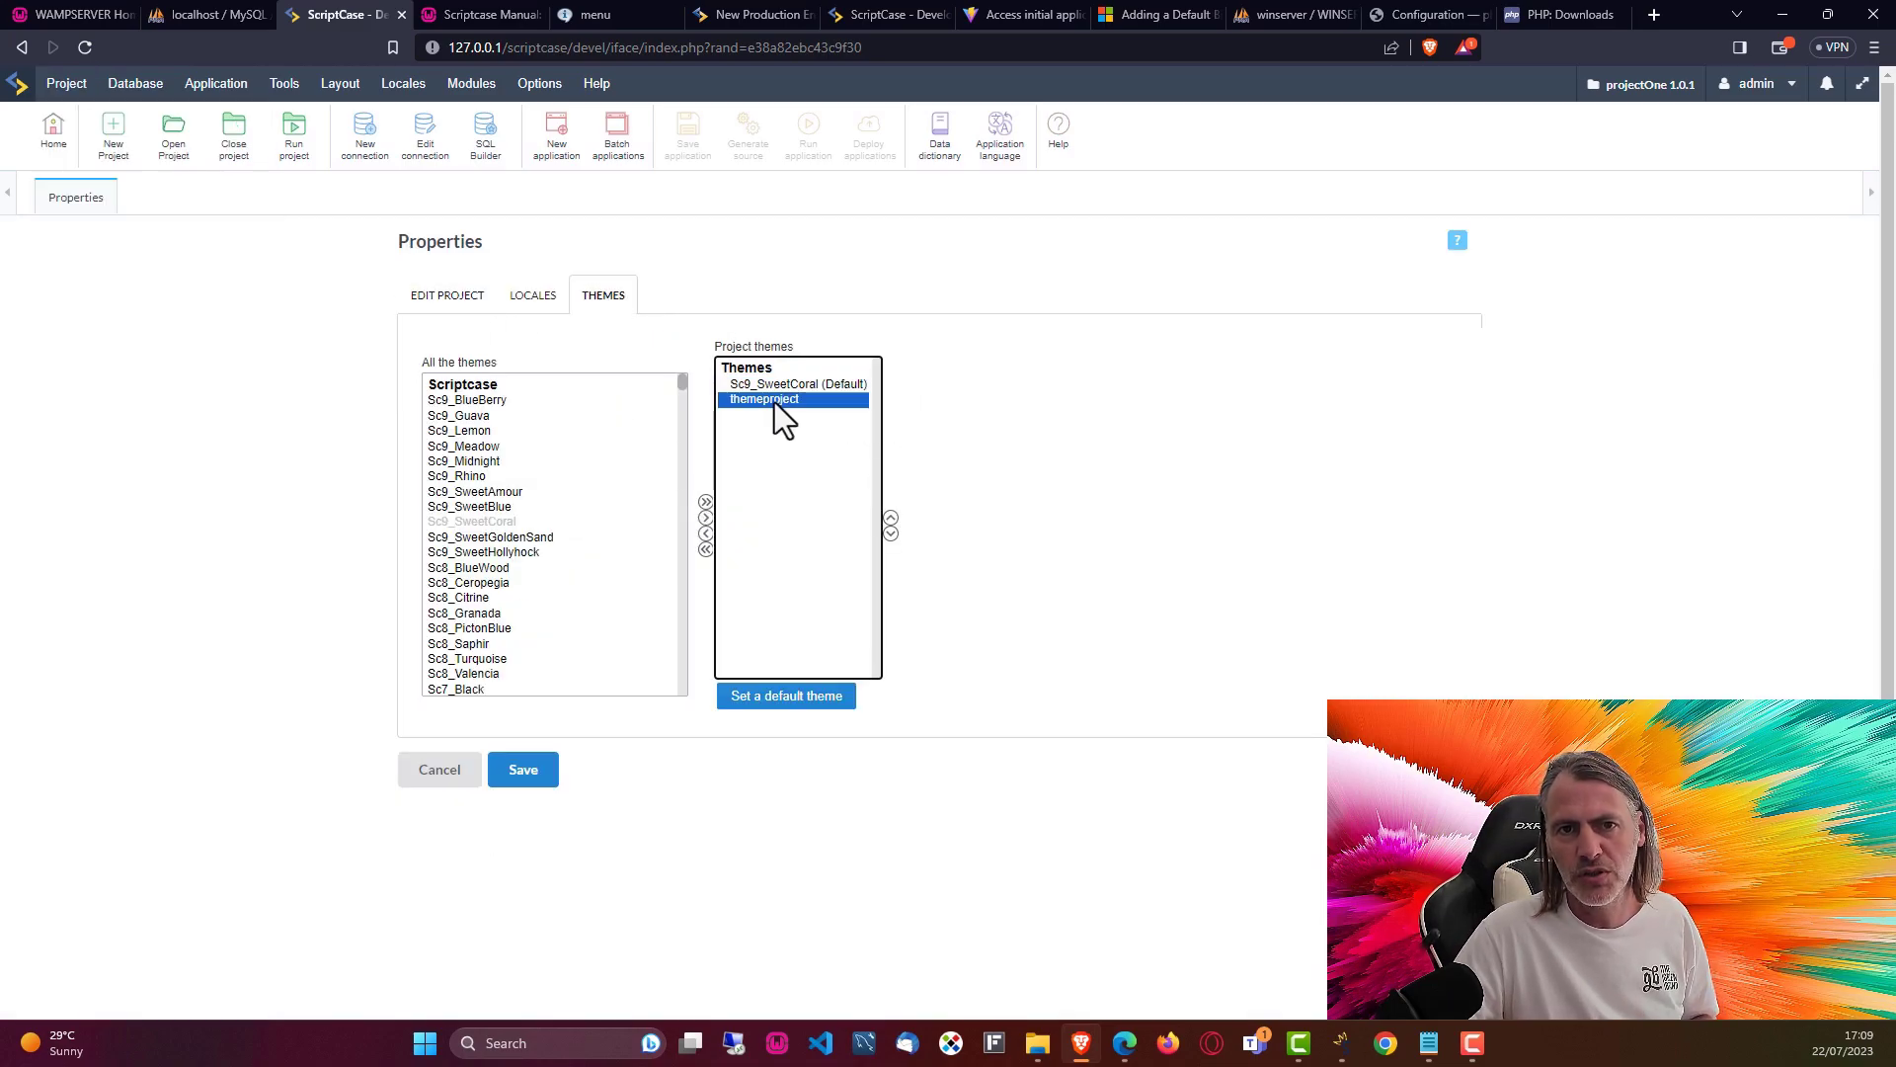
{"action": "left_click", "coordinate": [787, 700]}
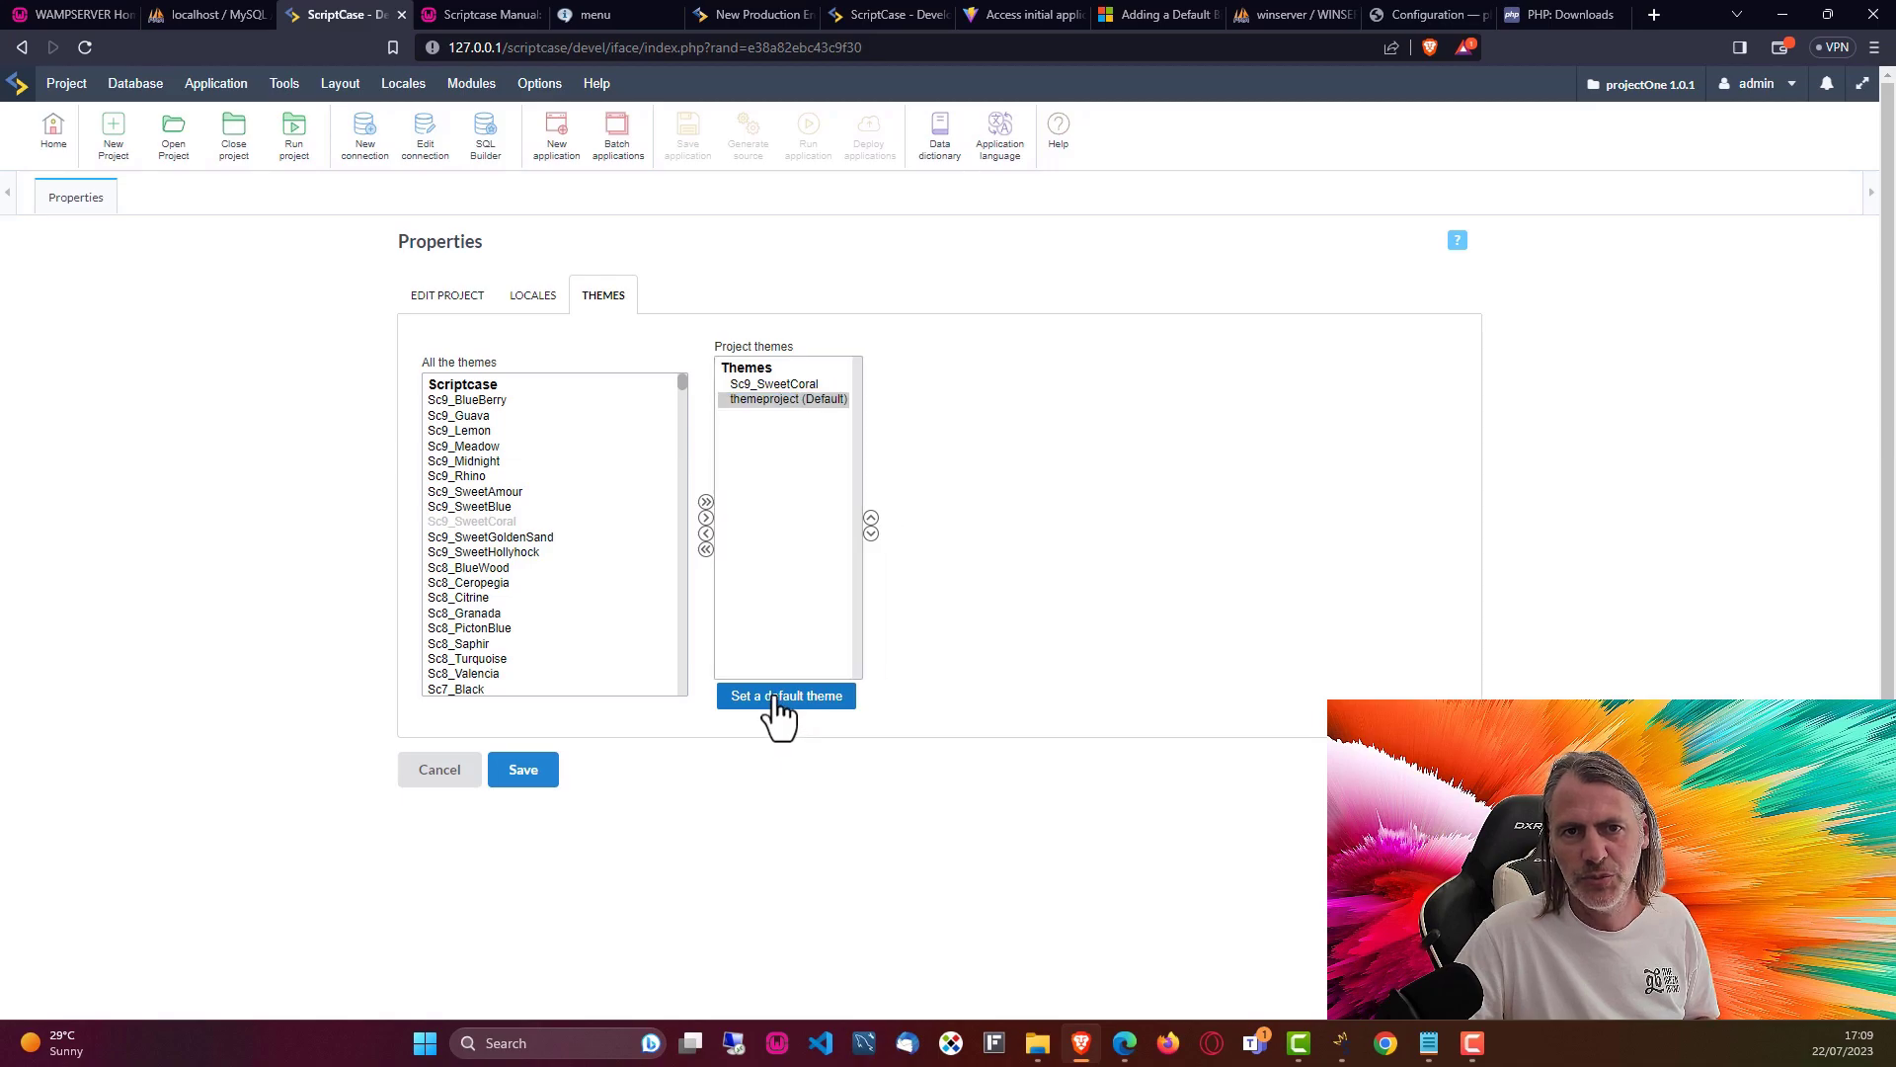
- Remove Sc9_SweetCoral from the project themes and save the project properties
{"action": "left_click", "coordinate": [761, 383]}
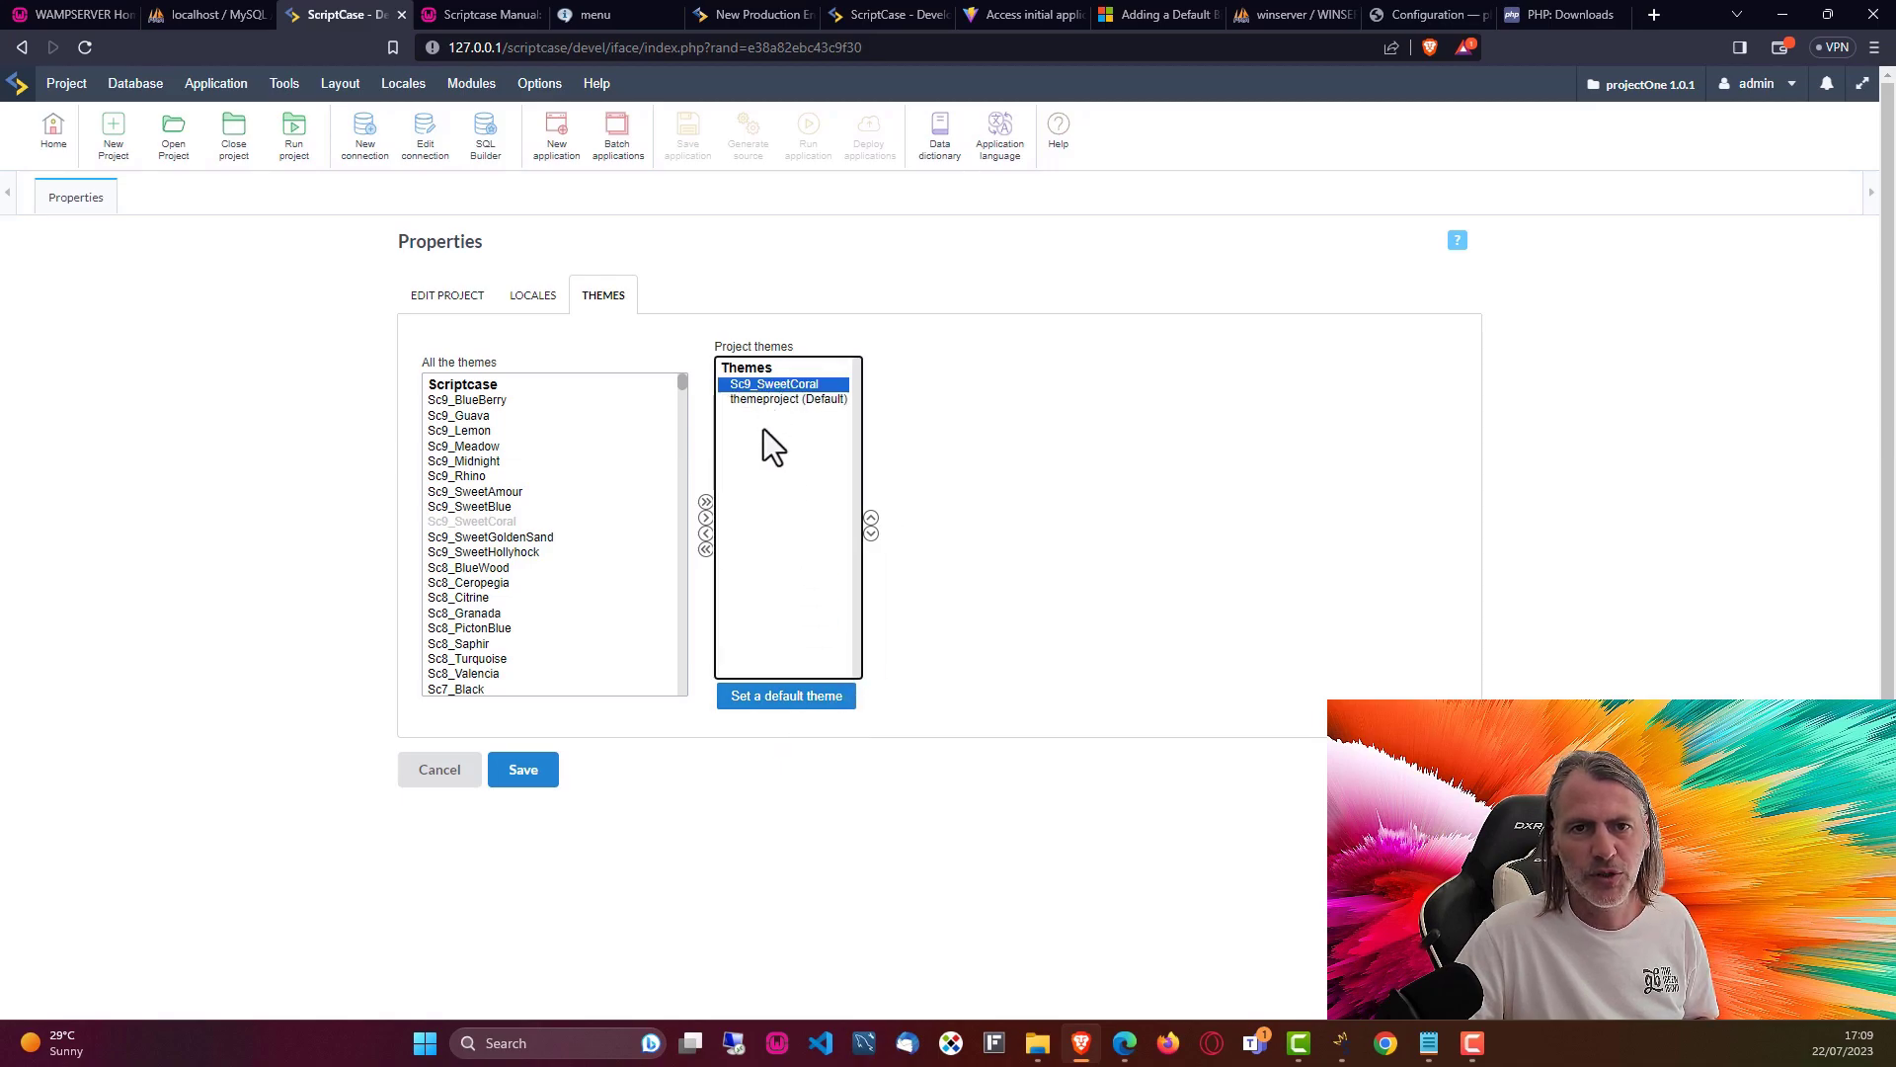
{"action": "left_click", "coordinate": [705, 533]}
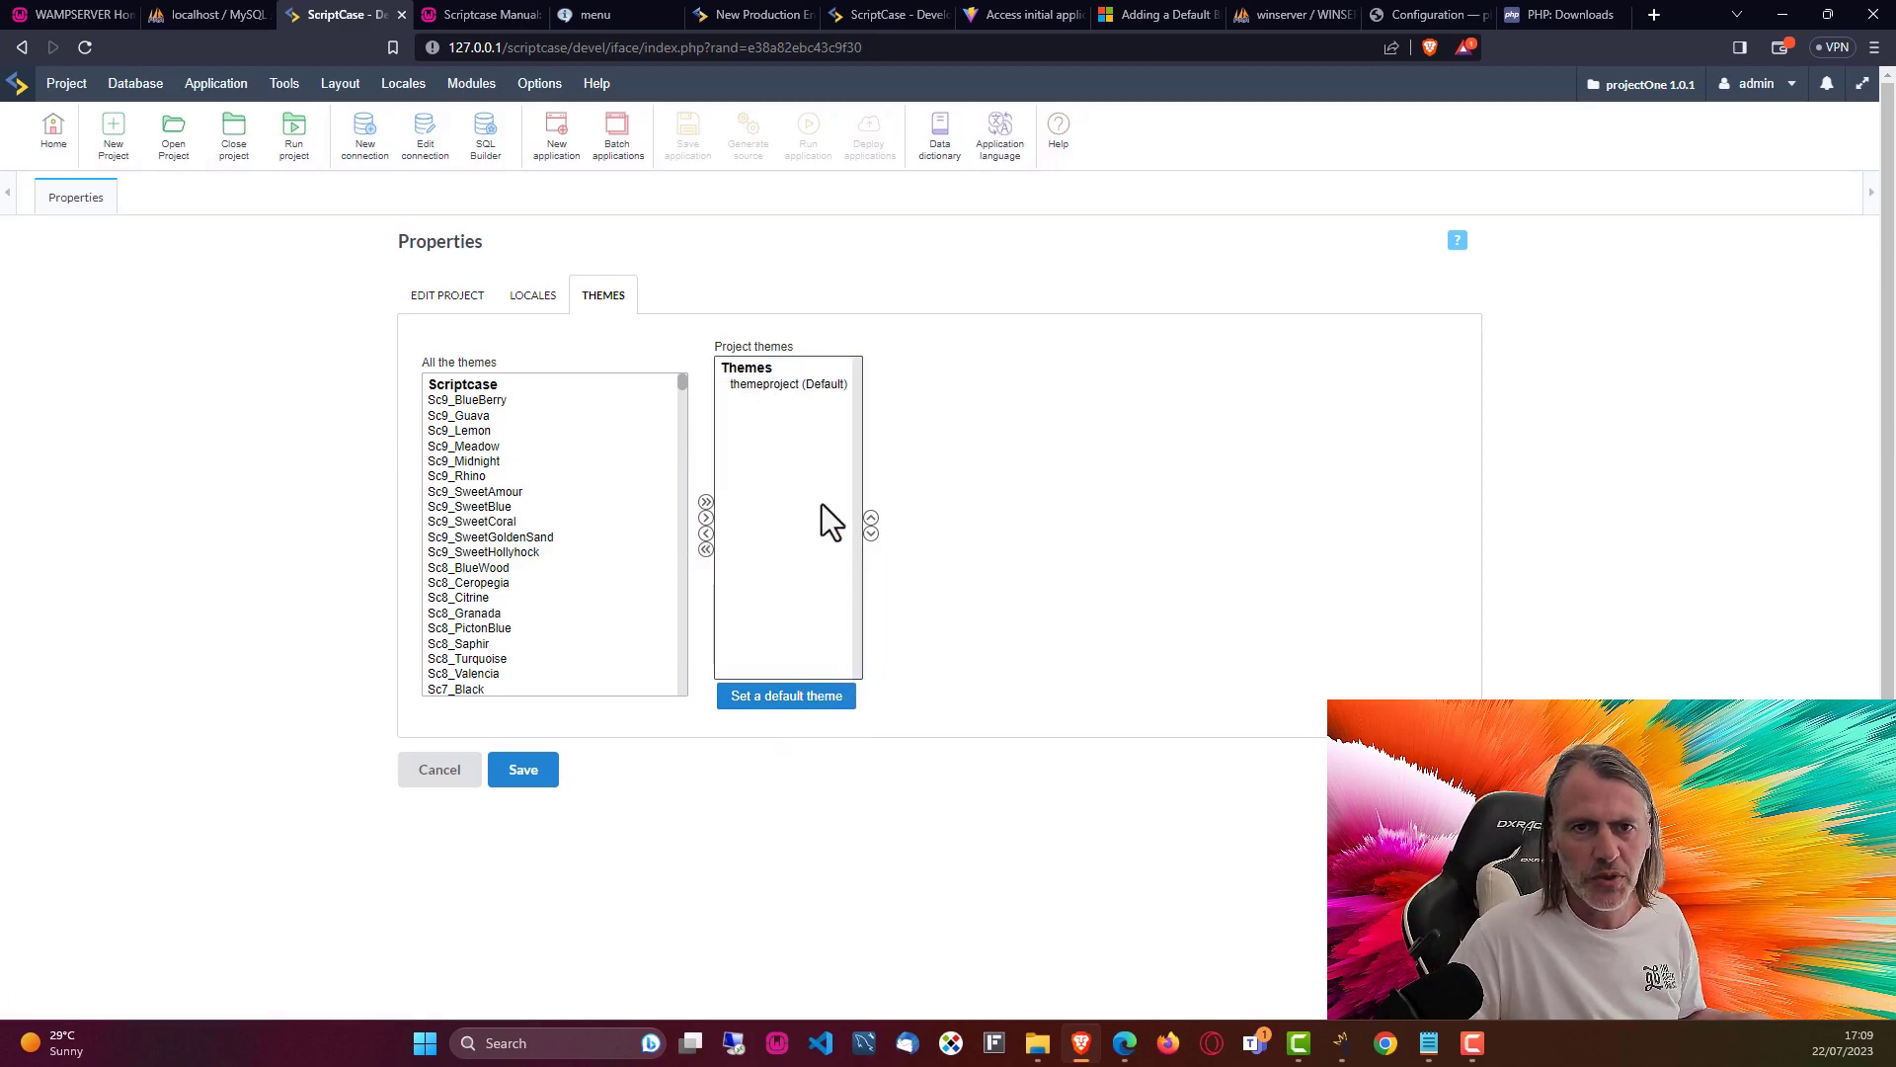
{"action": "left_click", "coordinate": [752, 387]}
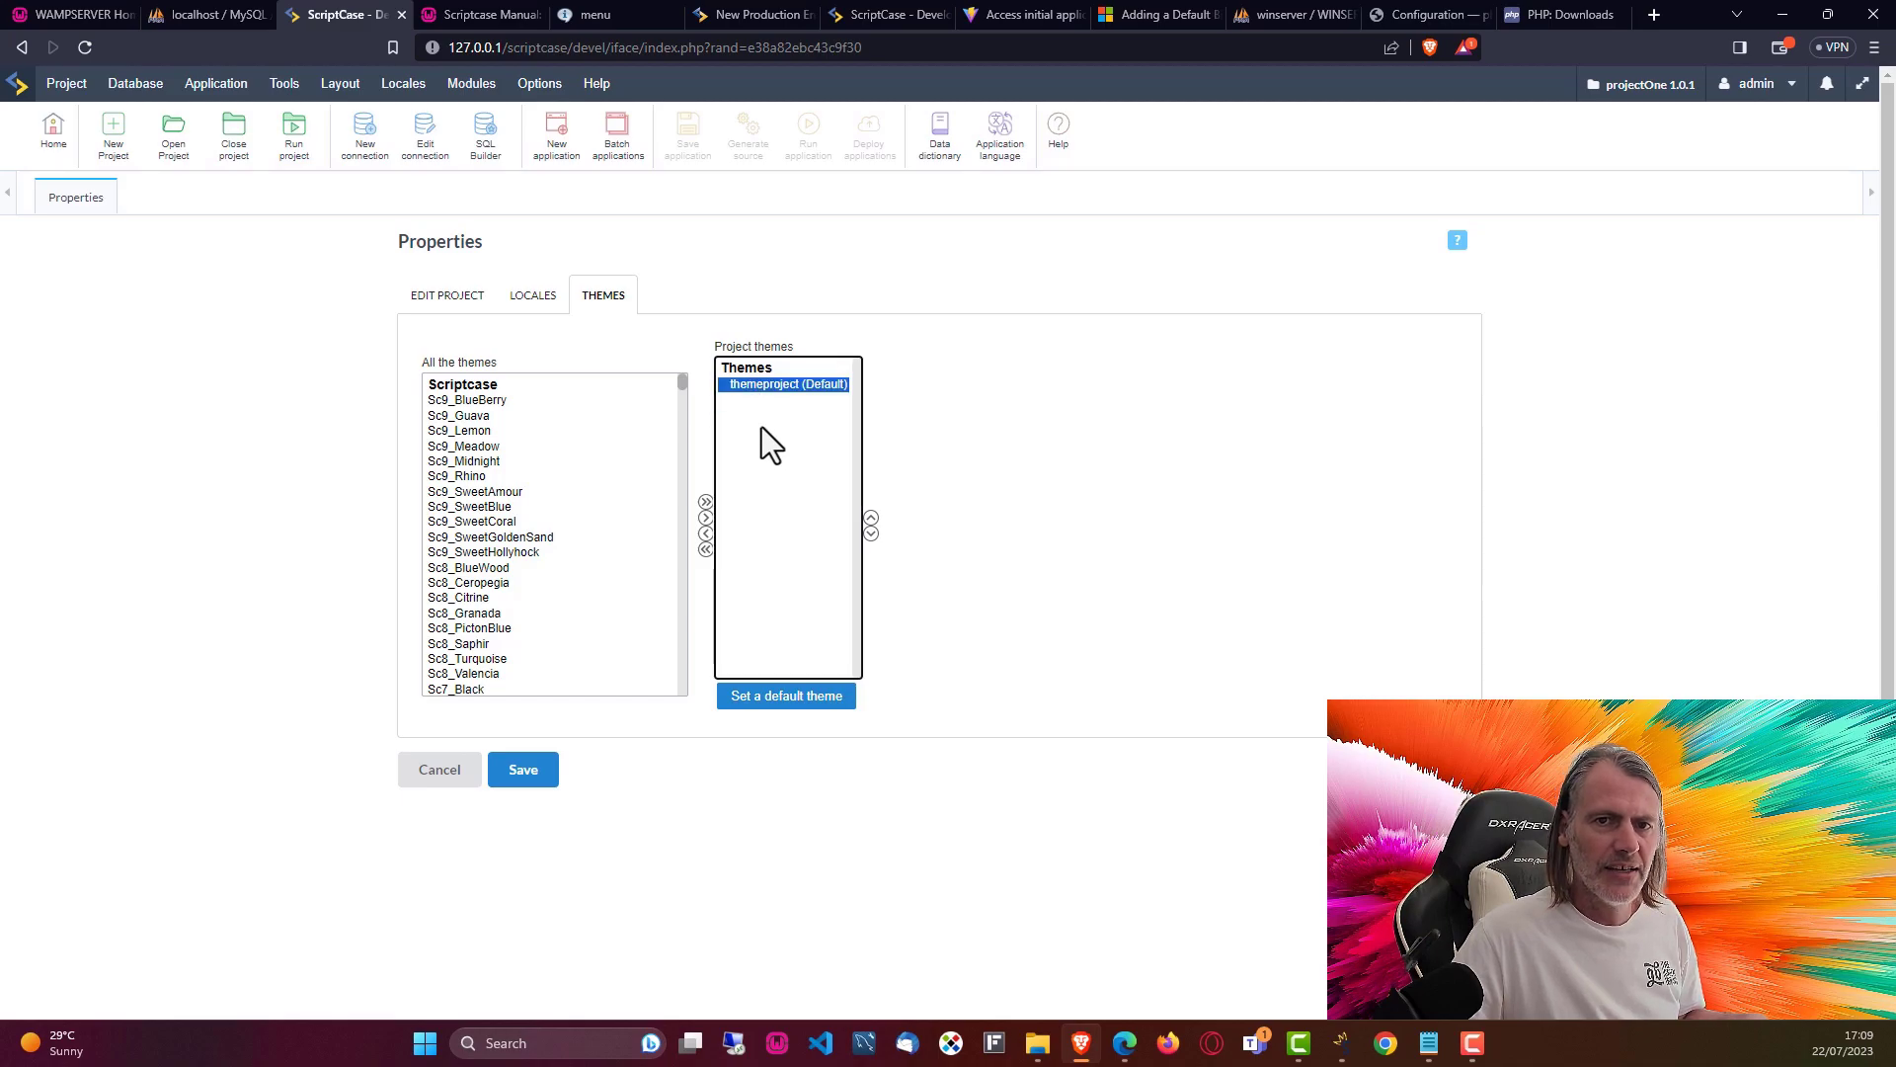
{"action": "left_click", "coordinate": [525, 768]}
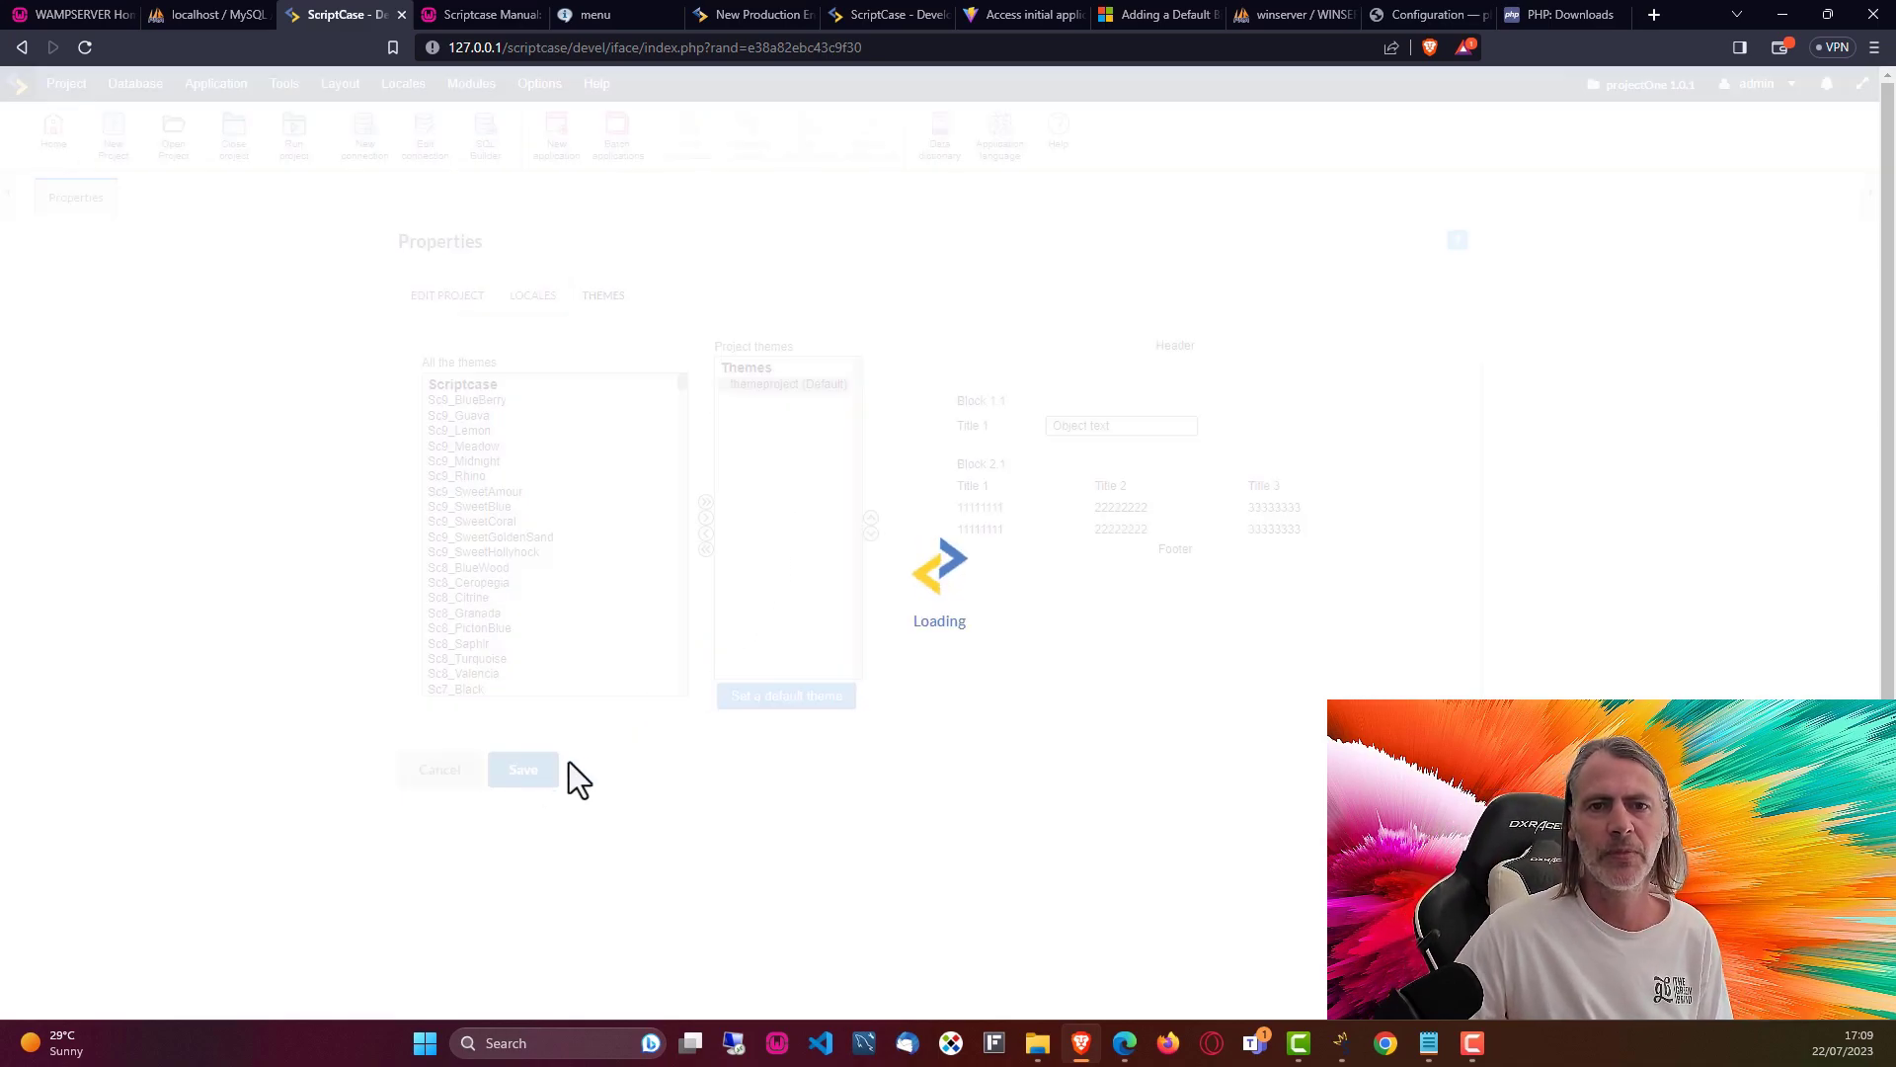
- Start an express edit of all applications for the Theme, Button, Use SweetAlert and SweetAlert position using Toast properties, and proceed to their values
{"action": "left_click", "coordinate": [229, 85]}
{"action": "left_click", "coordinate": [249, 197]}
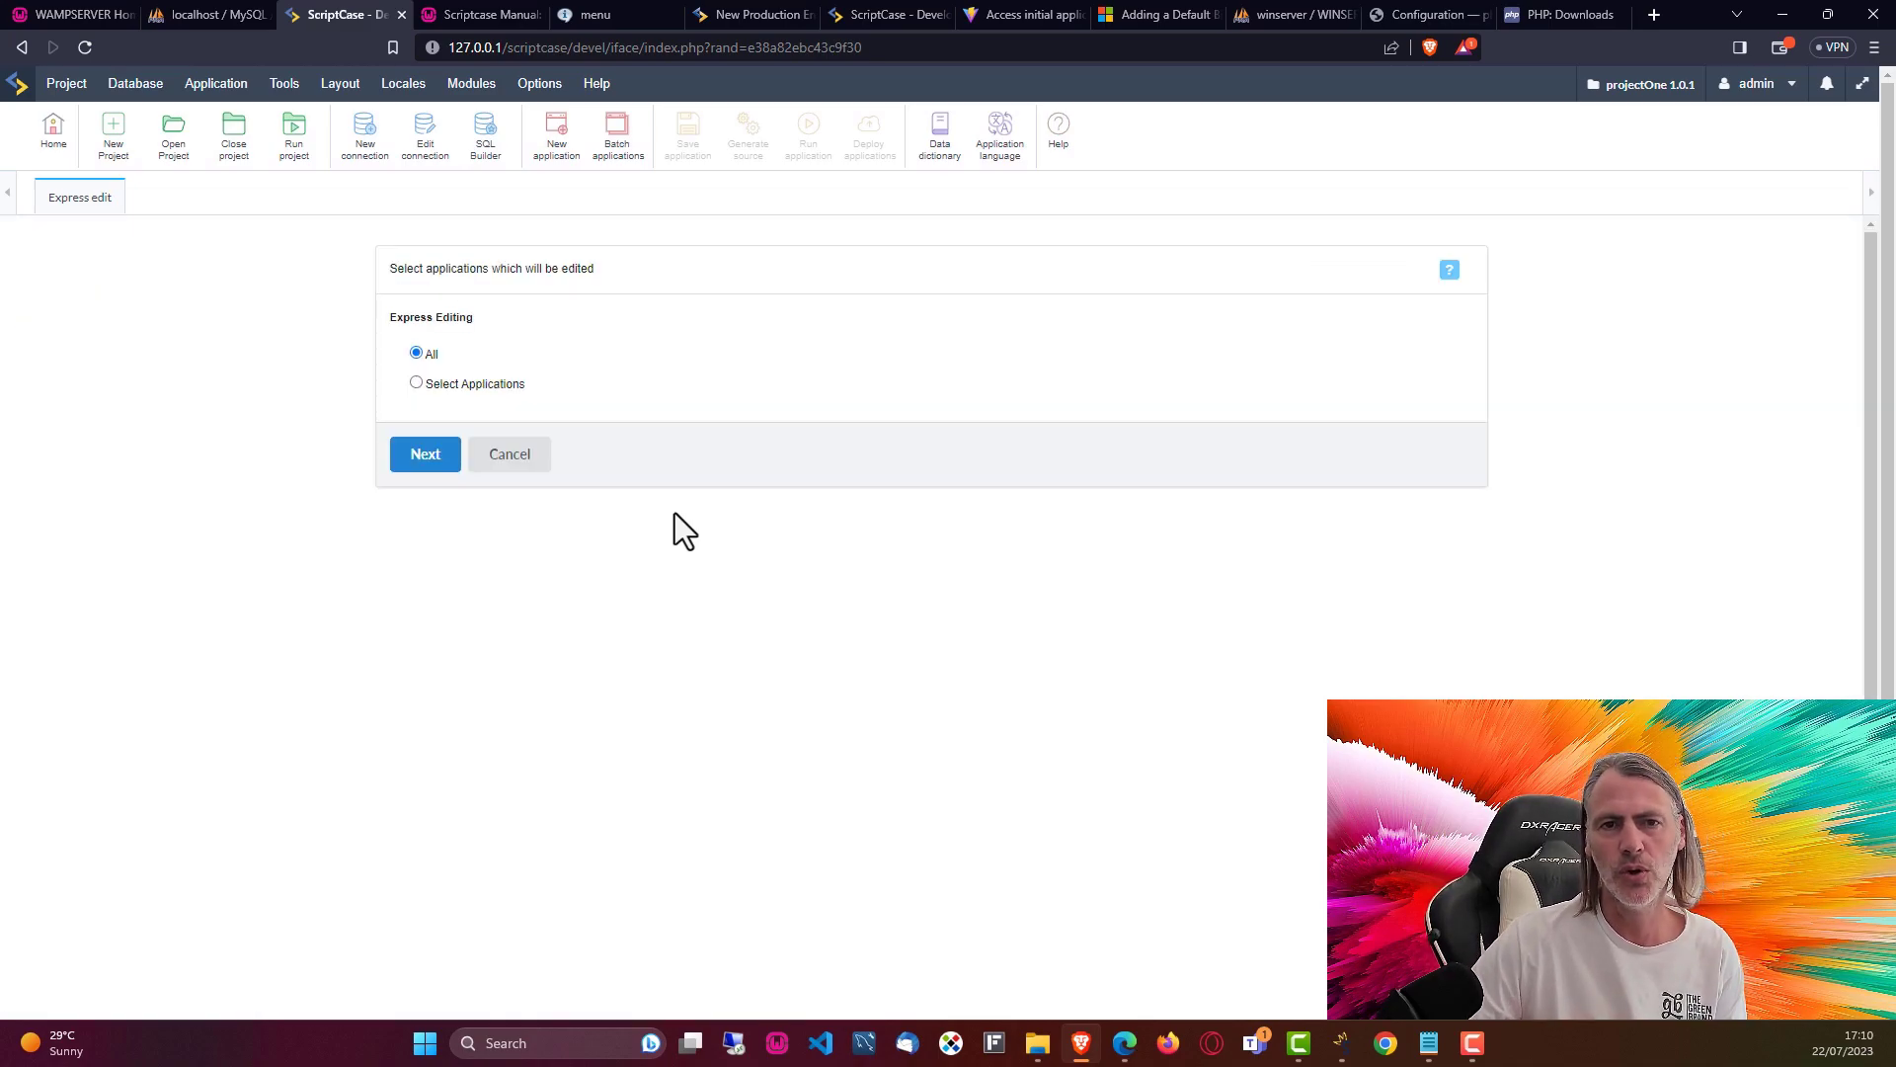
{"action": "left_click", "coordinate": [408, 474]}
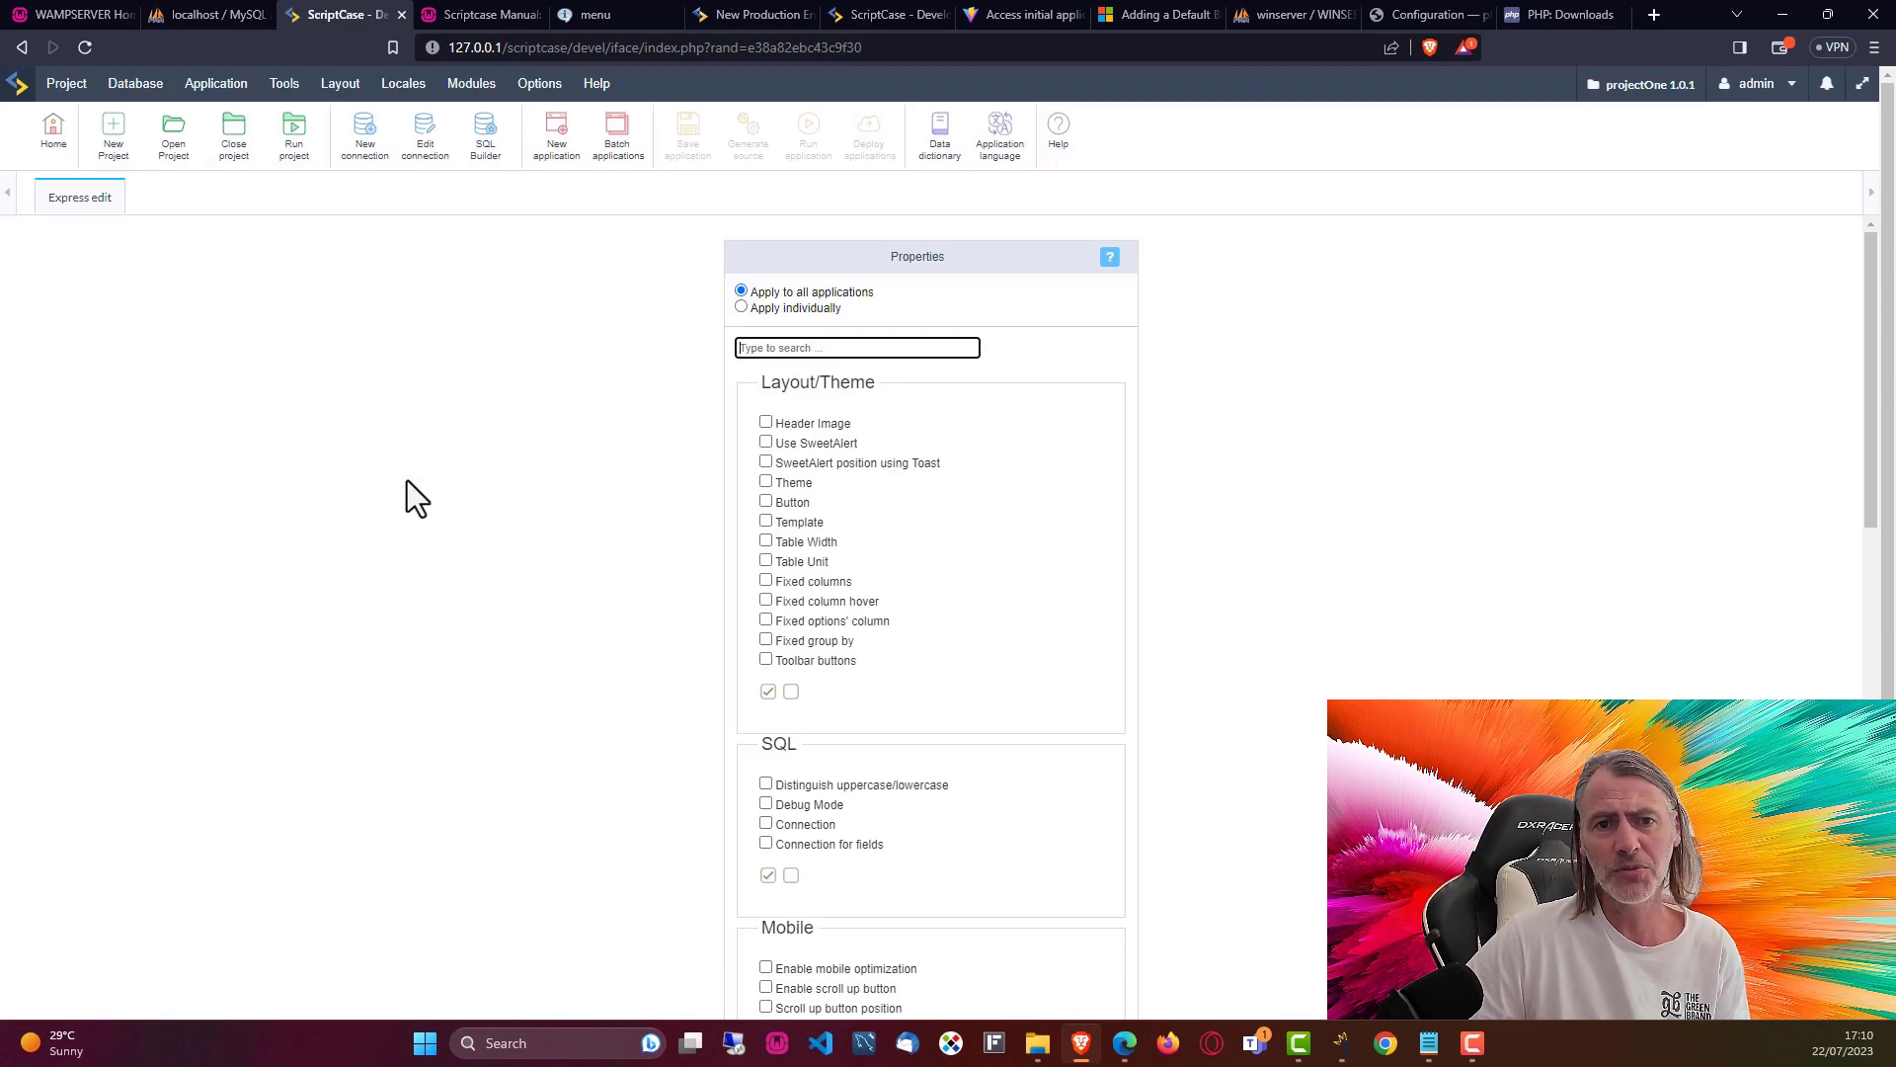
{"action": "left_click", "coordinate": [763, 479]}
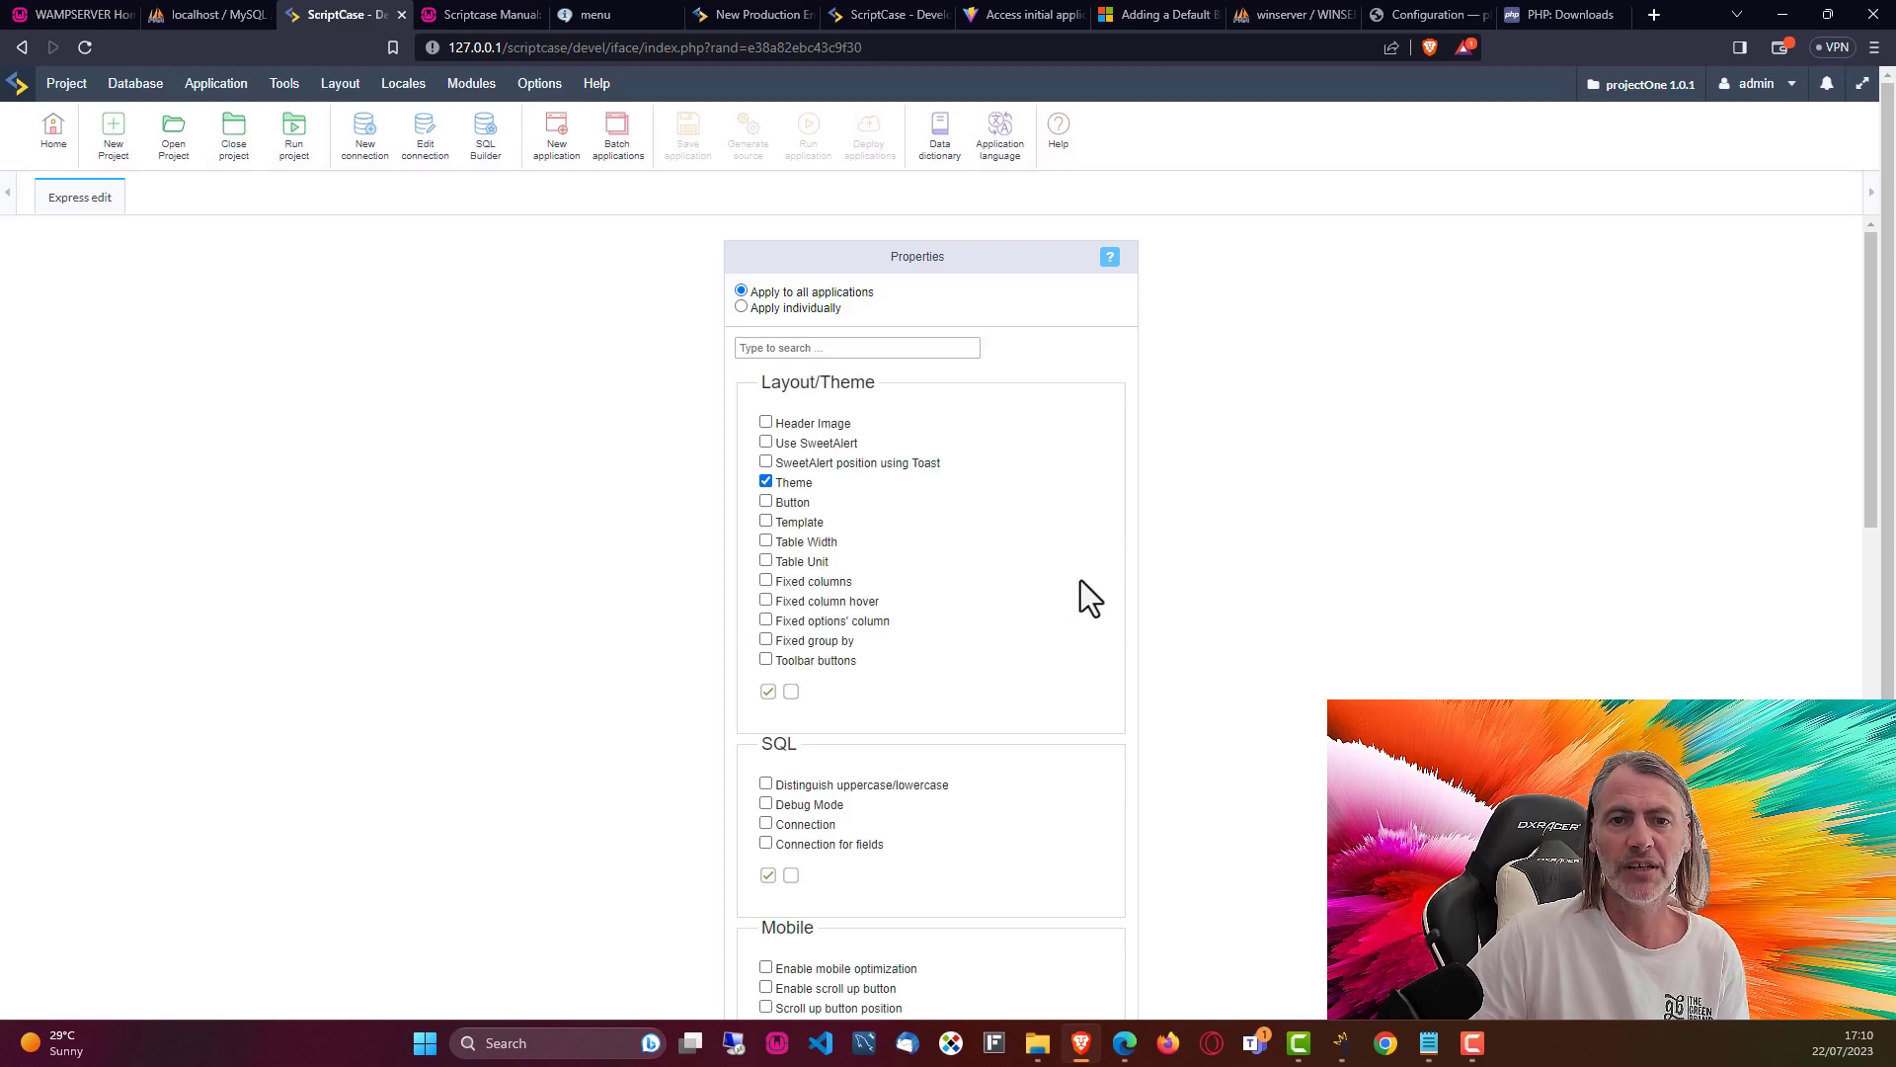
{"action": "scroll", "coordinate": [1077, 582], "scroll_direction": "down", "scroll_amount": 15}
{"action": "scroll", "coordinate": [1069, 622], "scroll_direction": "up", "scroll_amount": 15}
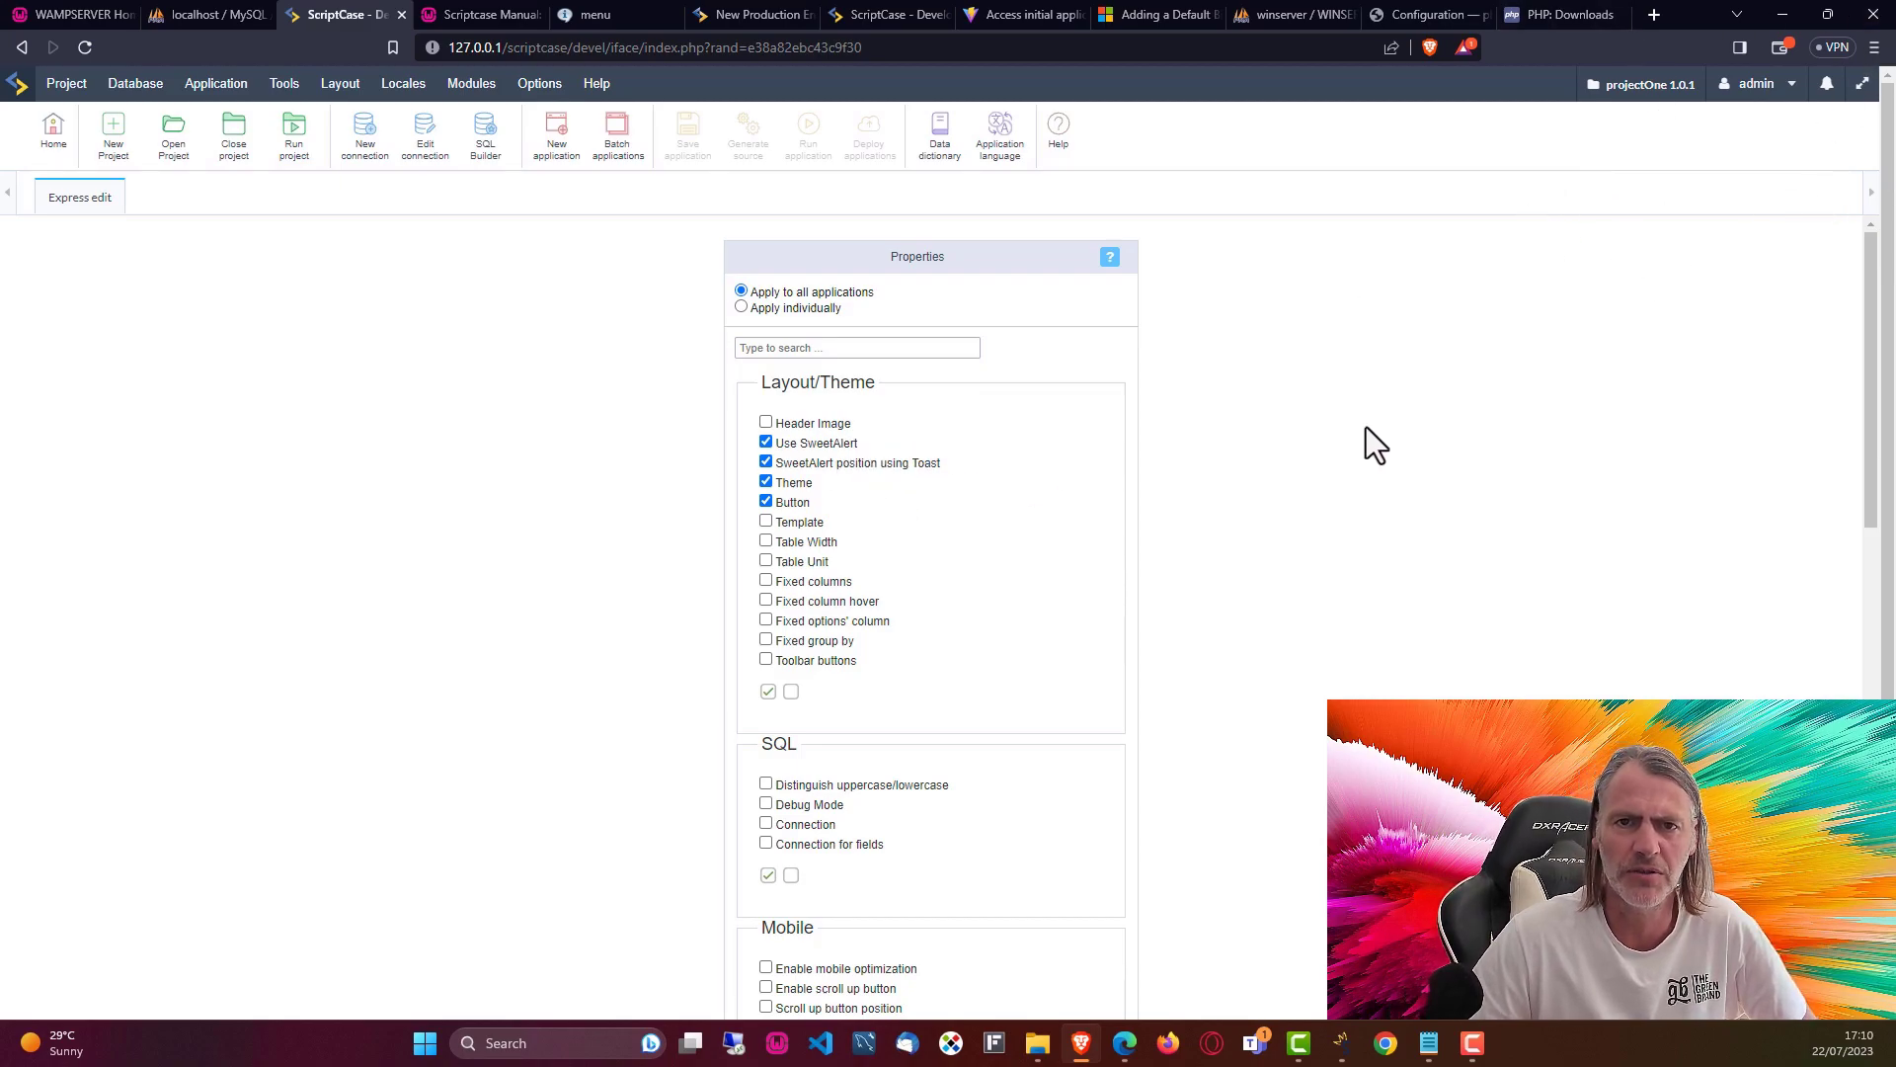
{"action": "scroll", "coordinate": [1002, 620], "scroll_direction": "down", "scroll_amount": 15}
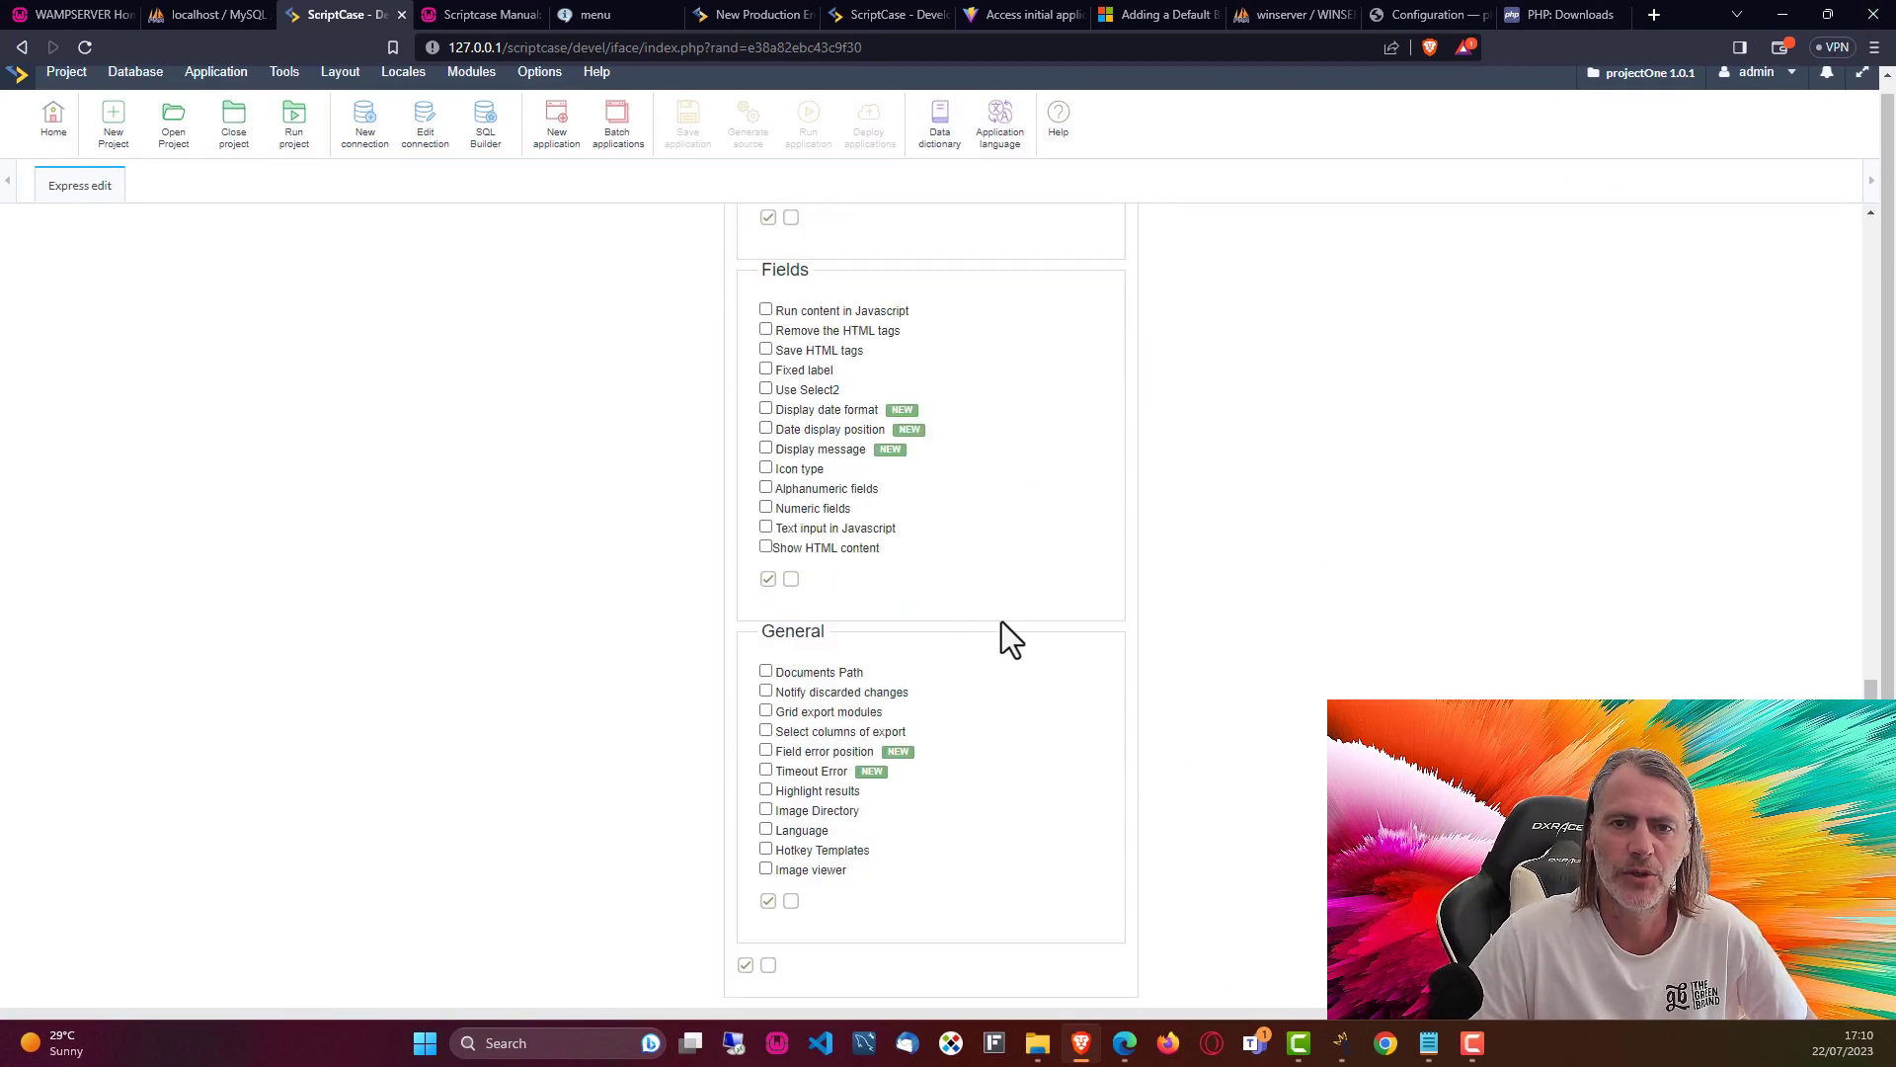
{"action": "left_click", "coordinate": [927, 993]}
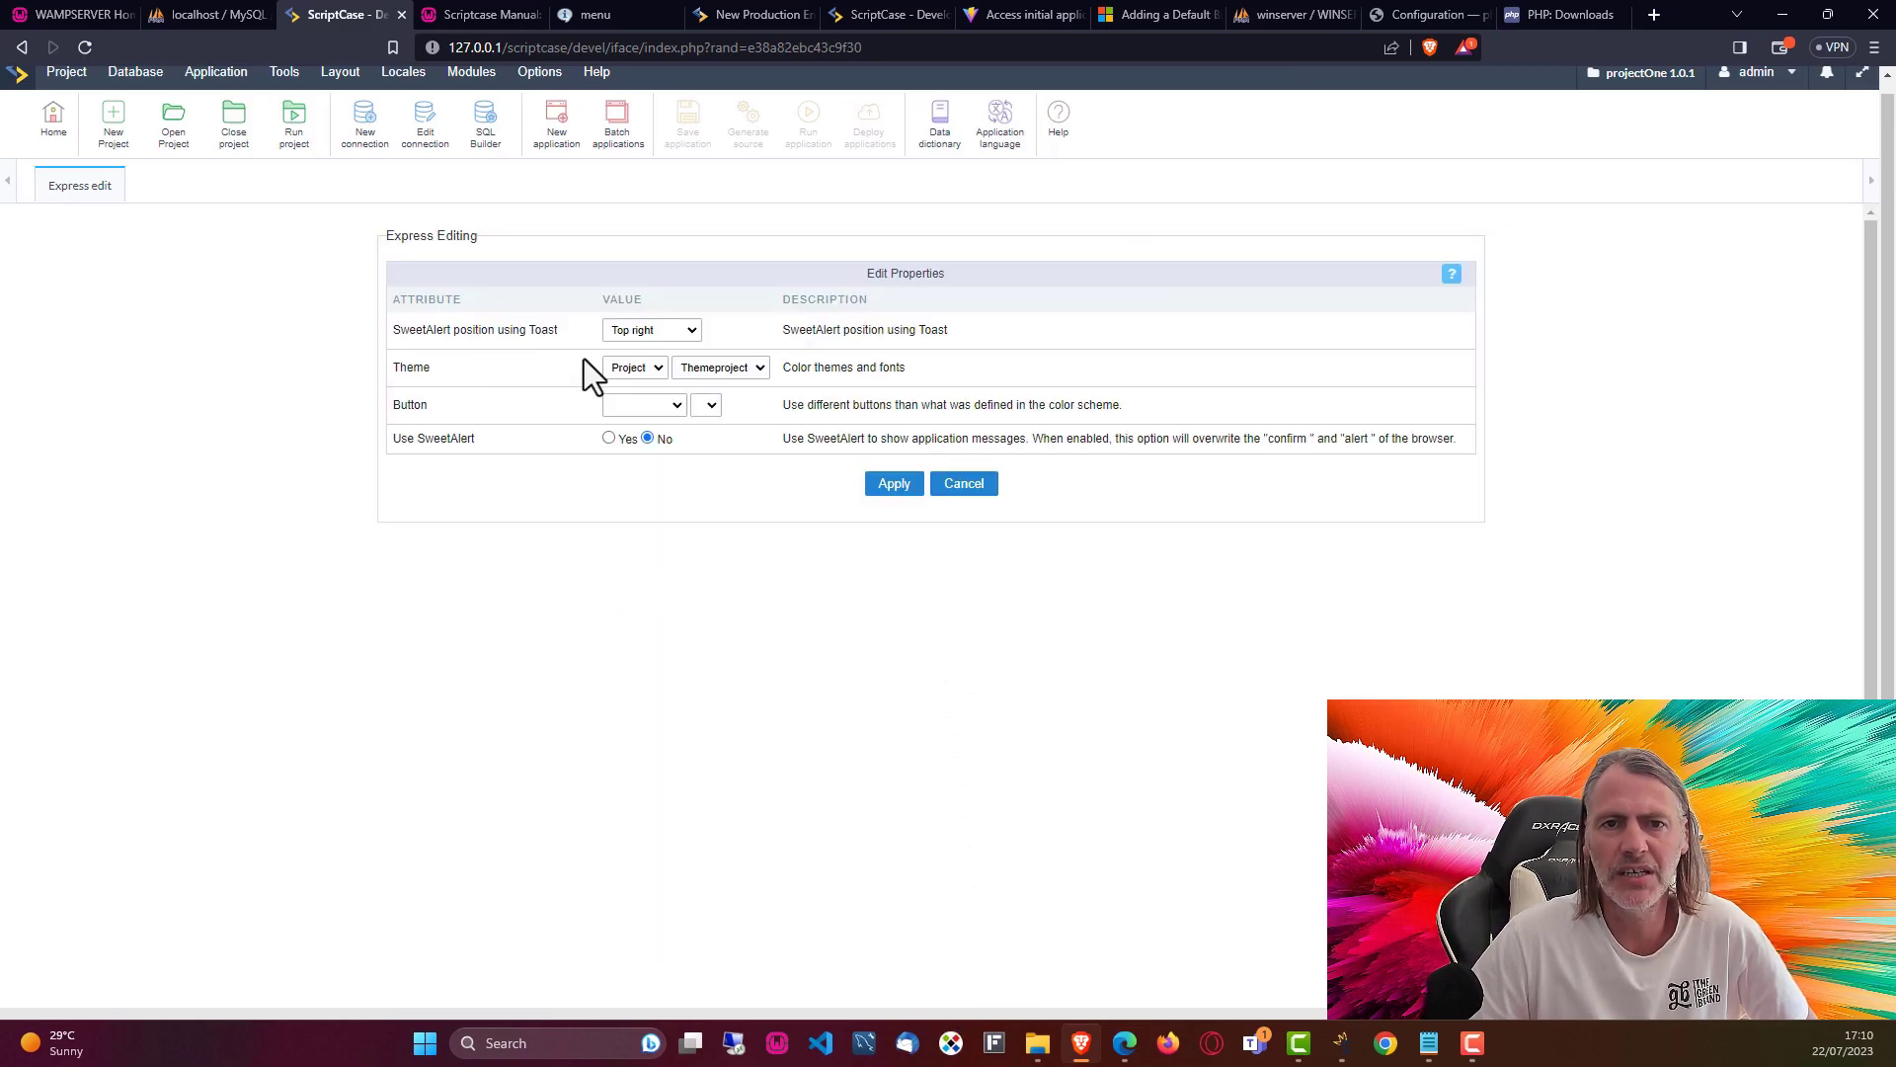
- Set the SweetAlert toast position to Center right and the theme to Themeproject from the Project group
{"action": "left_click", "coordinate": [657, 331]}
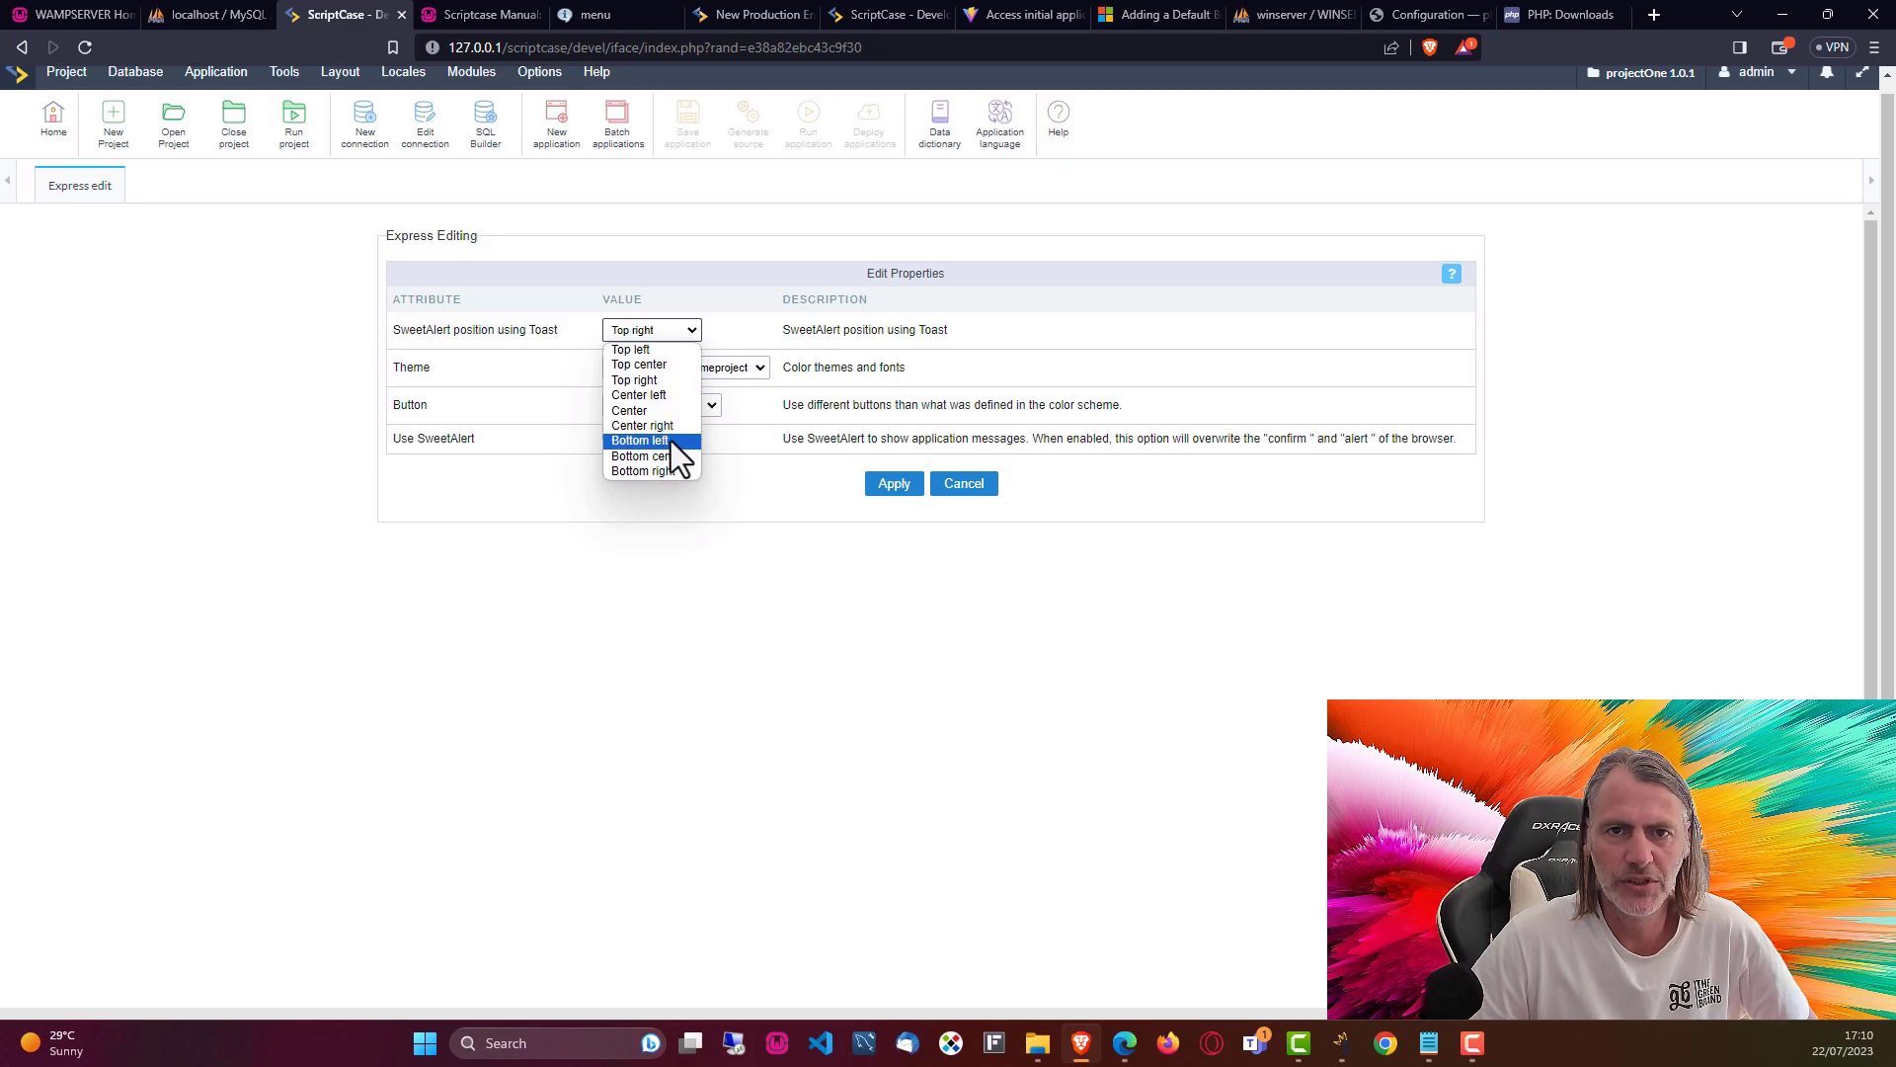
{"action": "left_click", "coordinate": [668, 425]}
{"action": "left_click", "coordinate": [664, 332]}
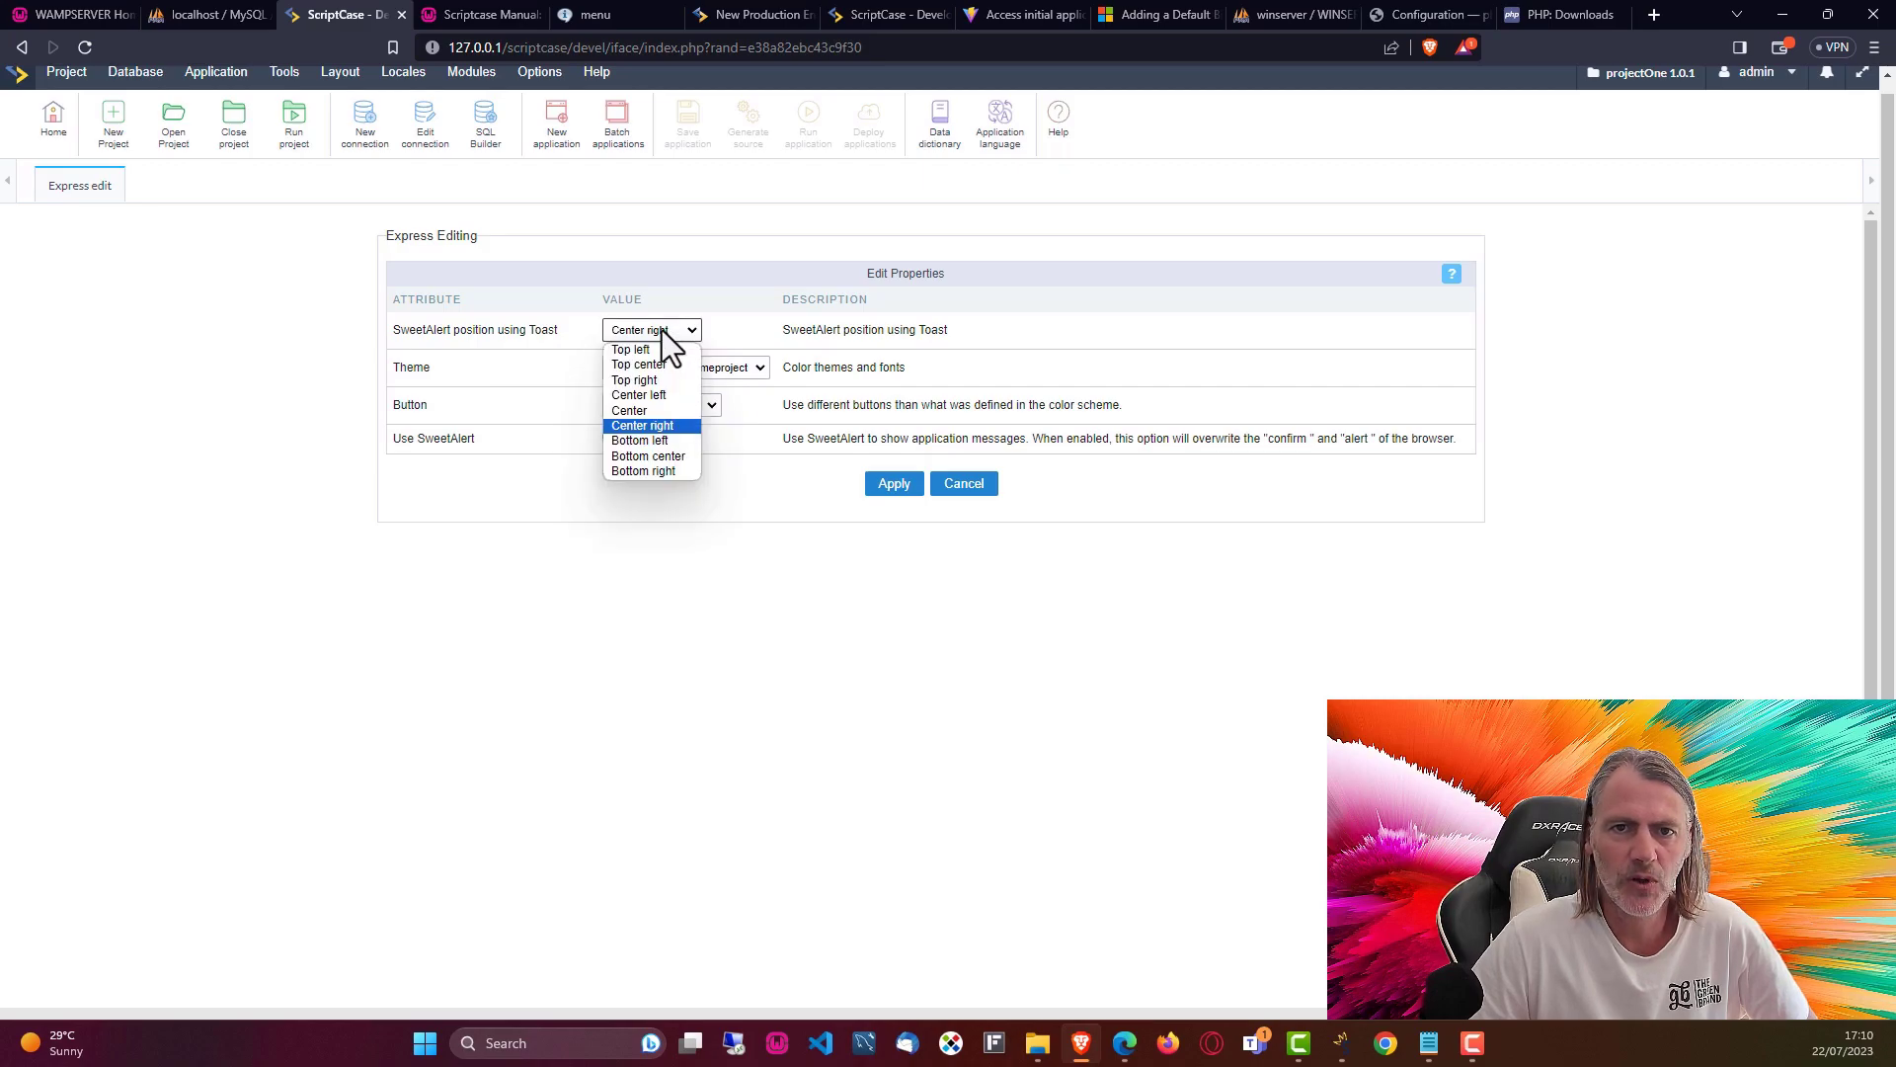
{"action": "left_click", "coordinate": [678, 427]}
{"action": "left_click", "coordinate": [753, 545]}
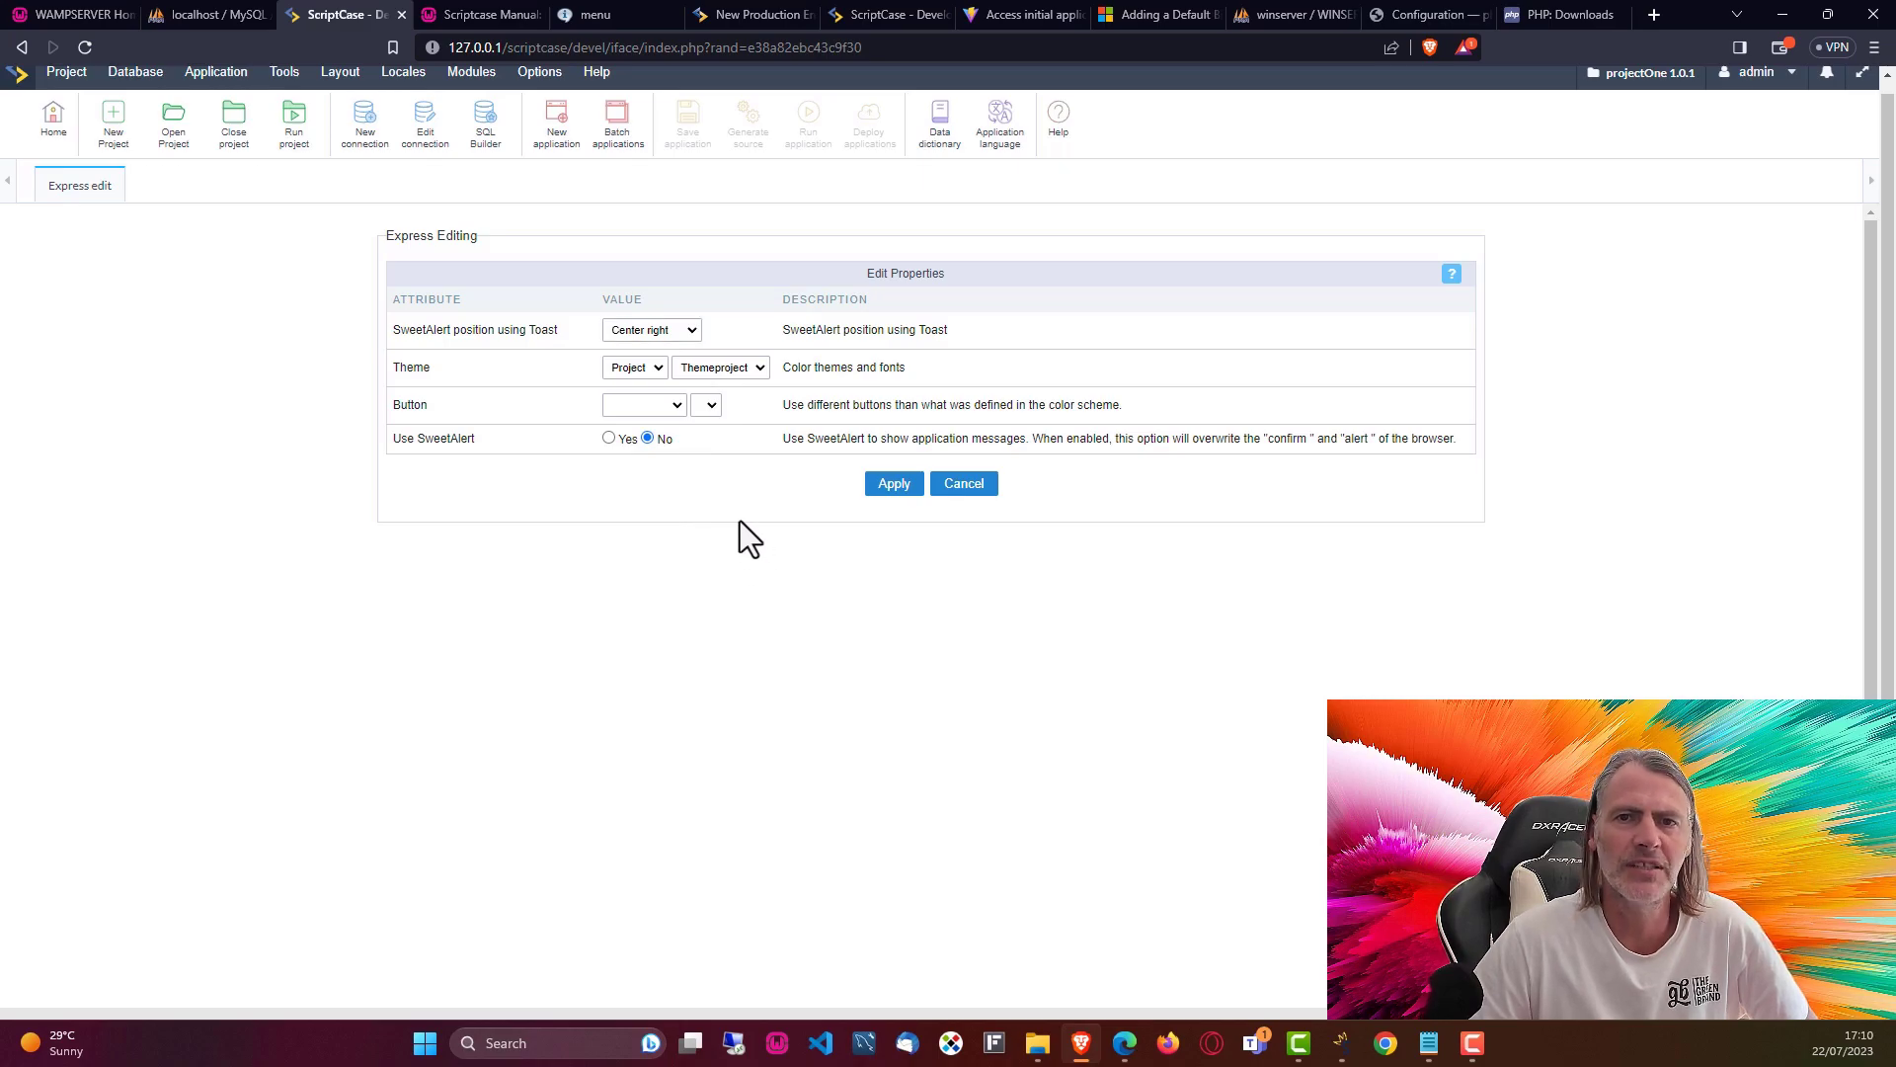
{"action": "left_click", "coordinate": [644, 370]}
{"action": "left_click", "coordinate": [673, 383]}
{"action": "left_click", "coordinate": [753, 367]}
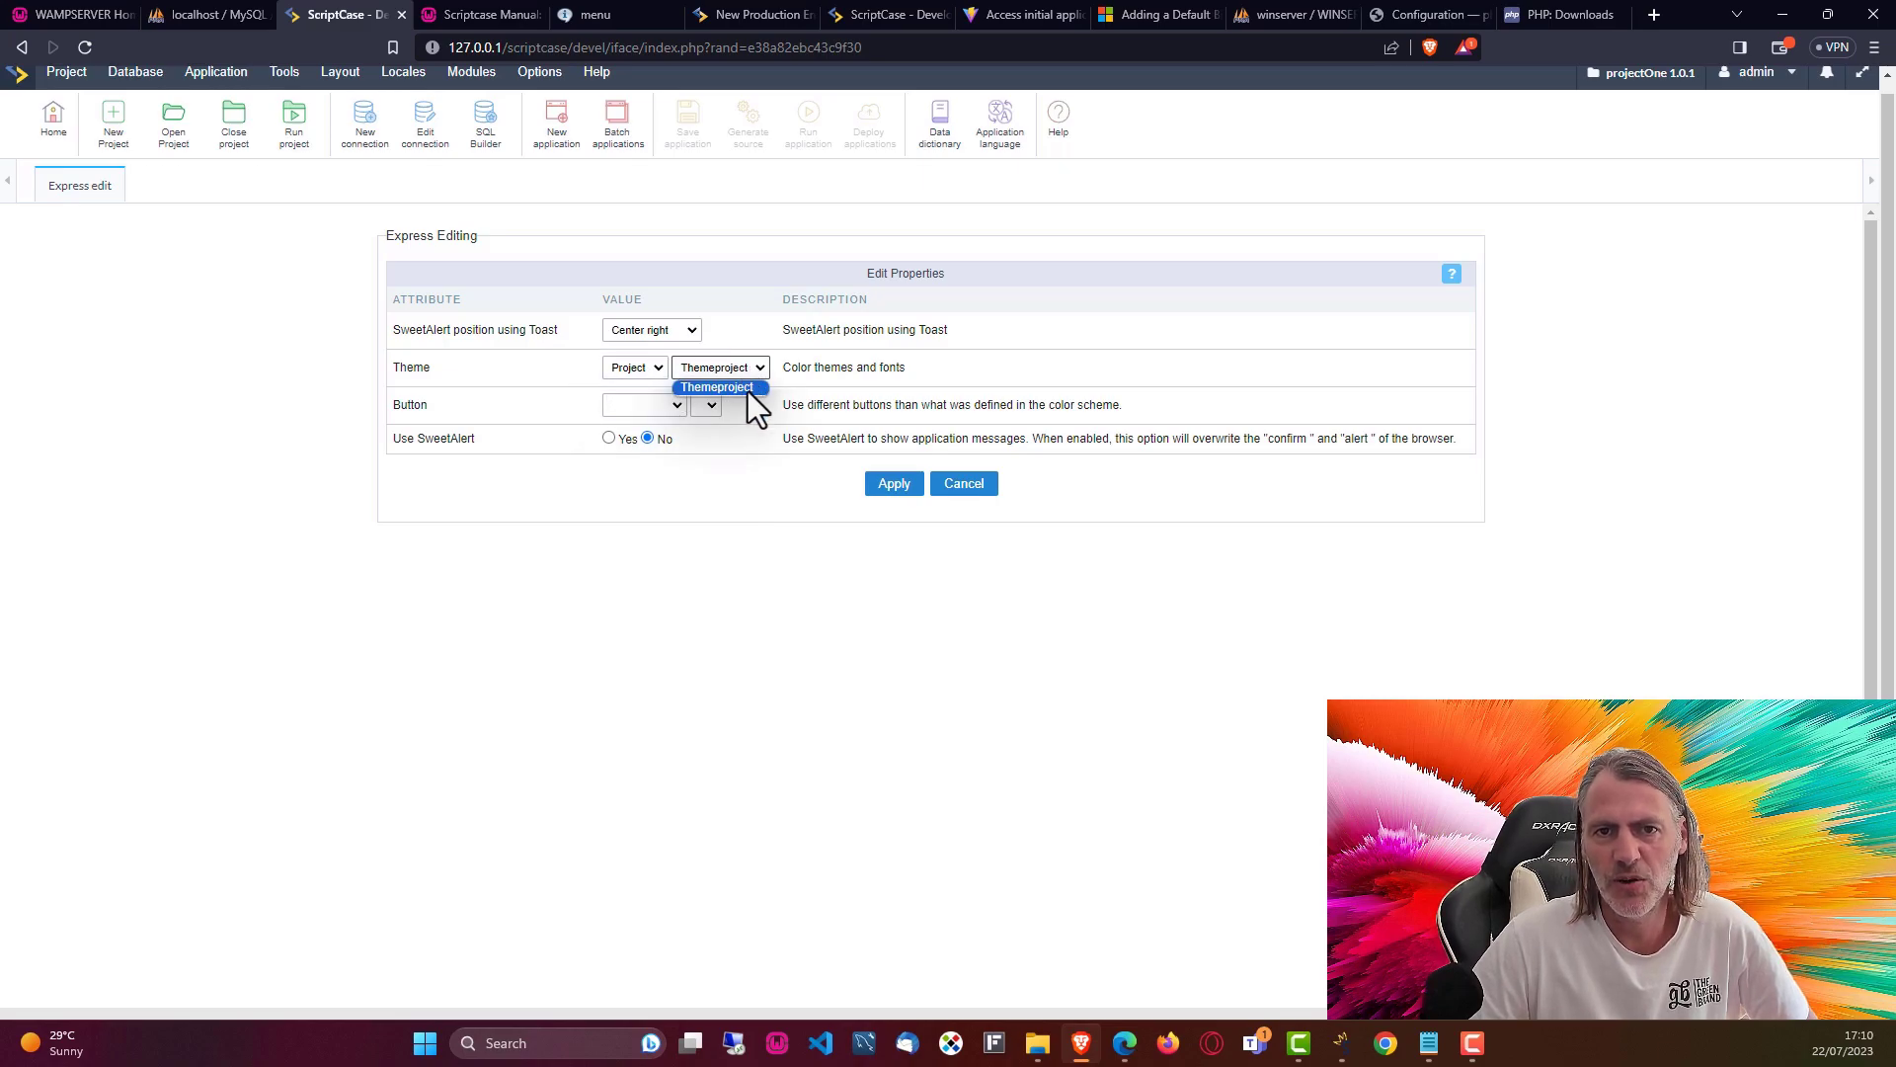
{"action": "left_click", "coordinate": [750, 388]}
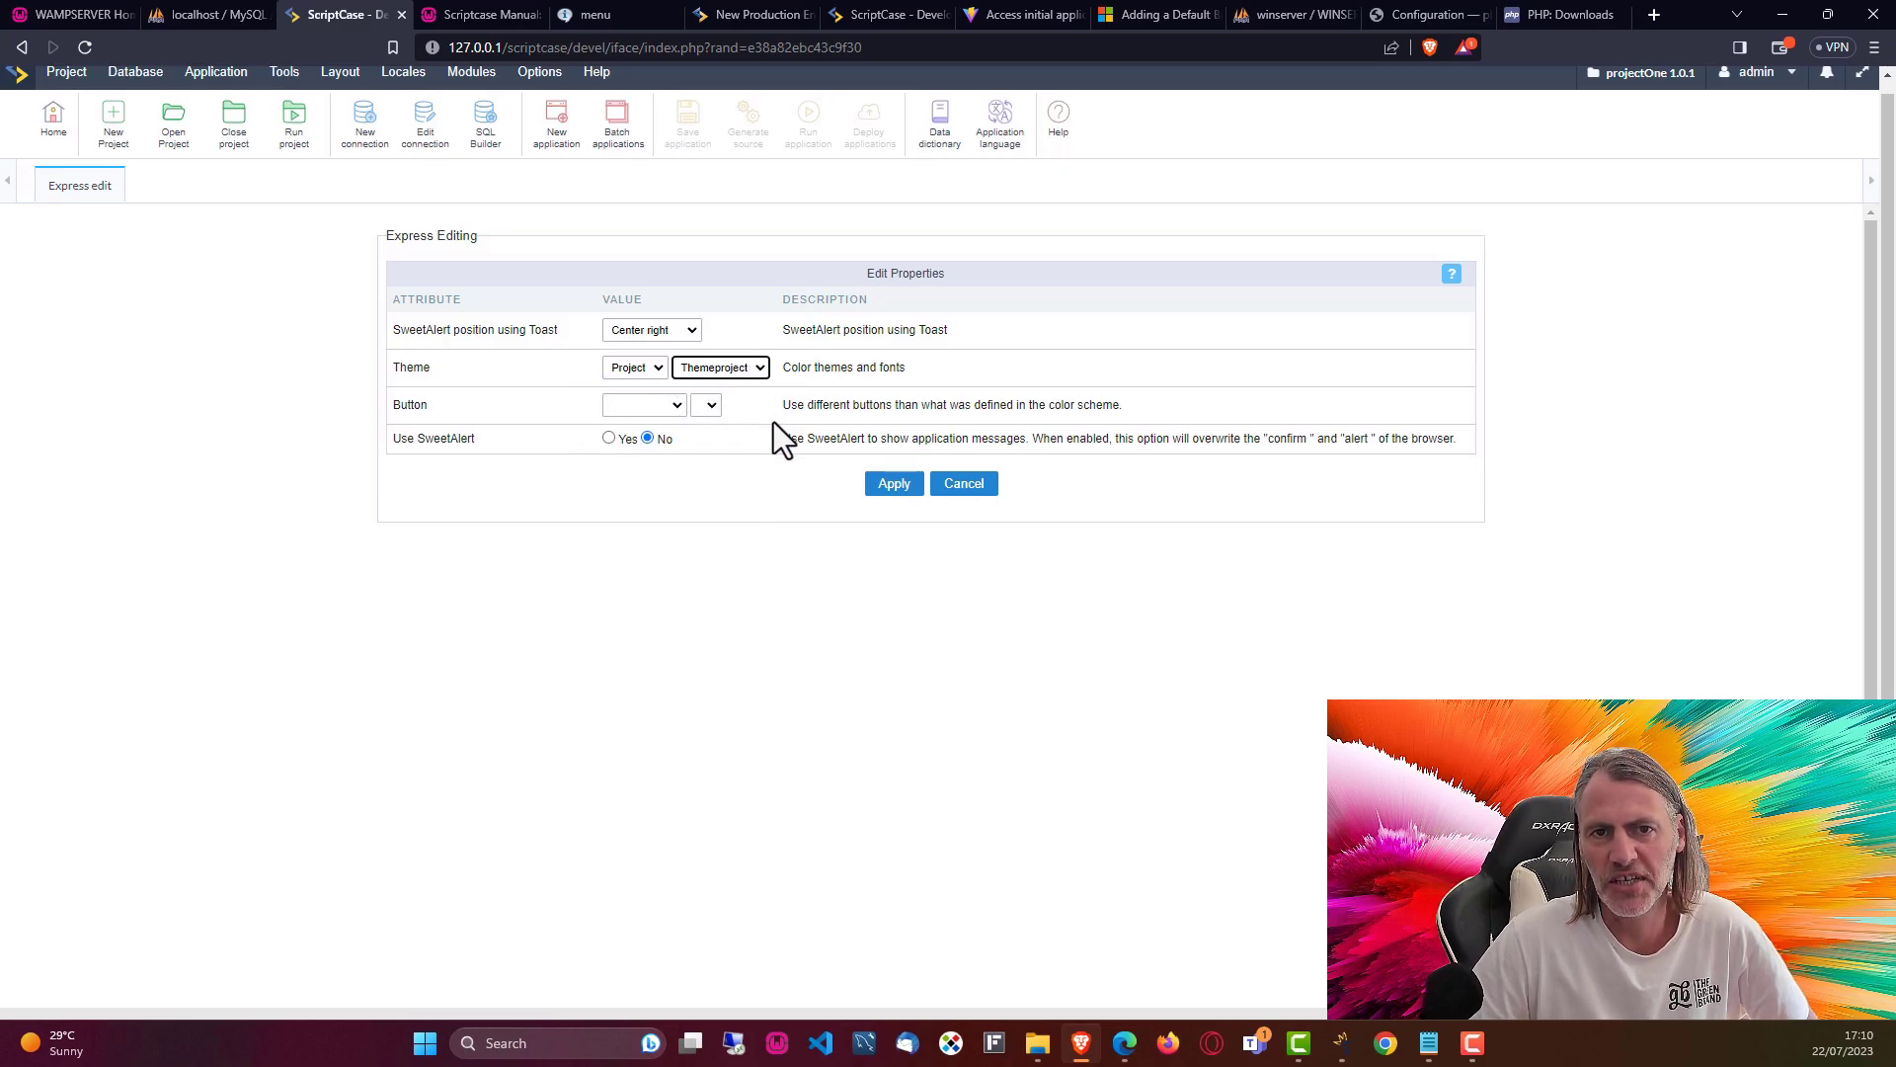
{"action": "left_click", "coordinate": [654, 405]}
{"action": "left_click", "coordinate": [657, 456]}
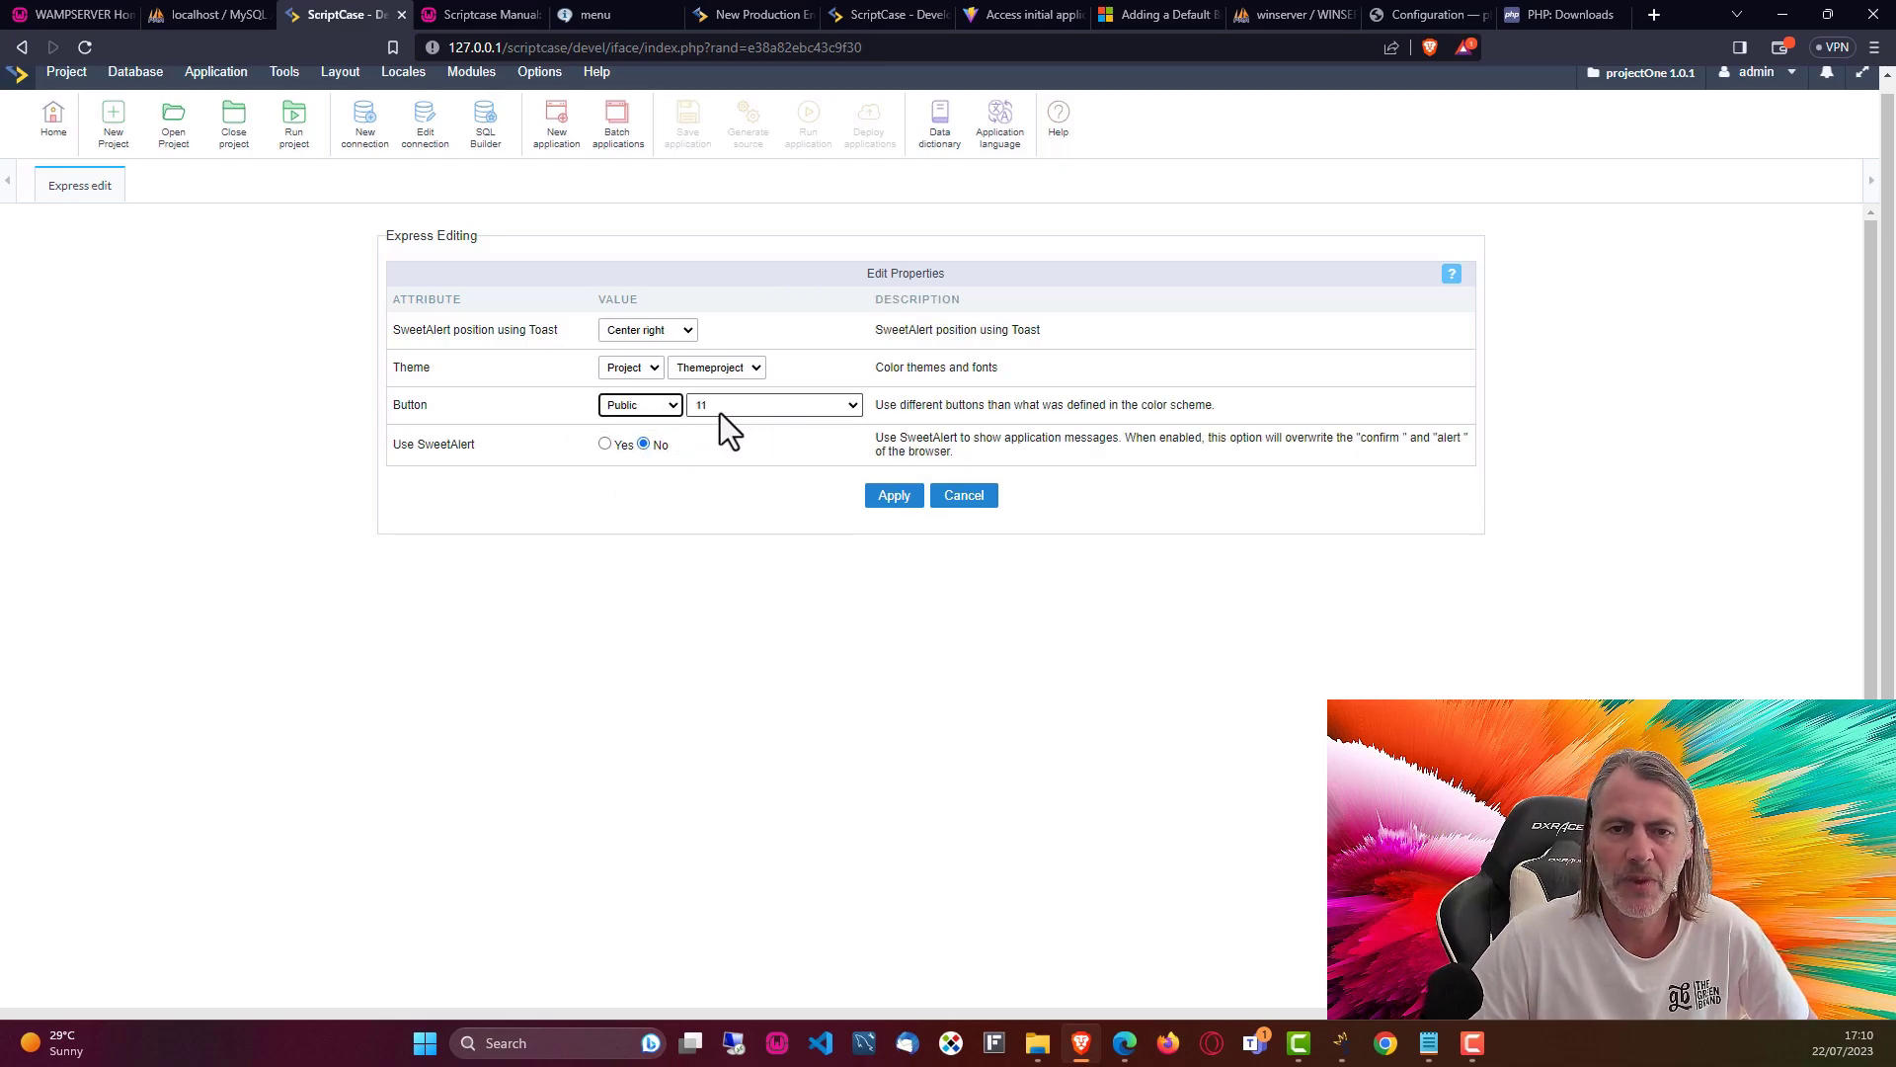
{"action": "left_click", "coordinate": [787, 411]}
{"action": "left_click", "coordinate": [649, 403]}
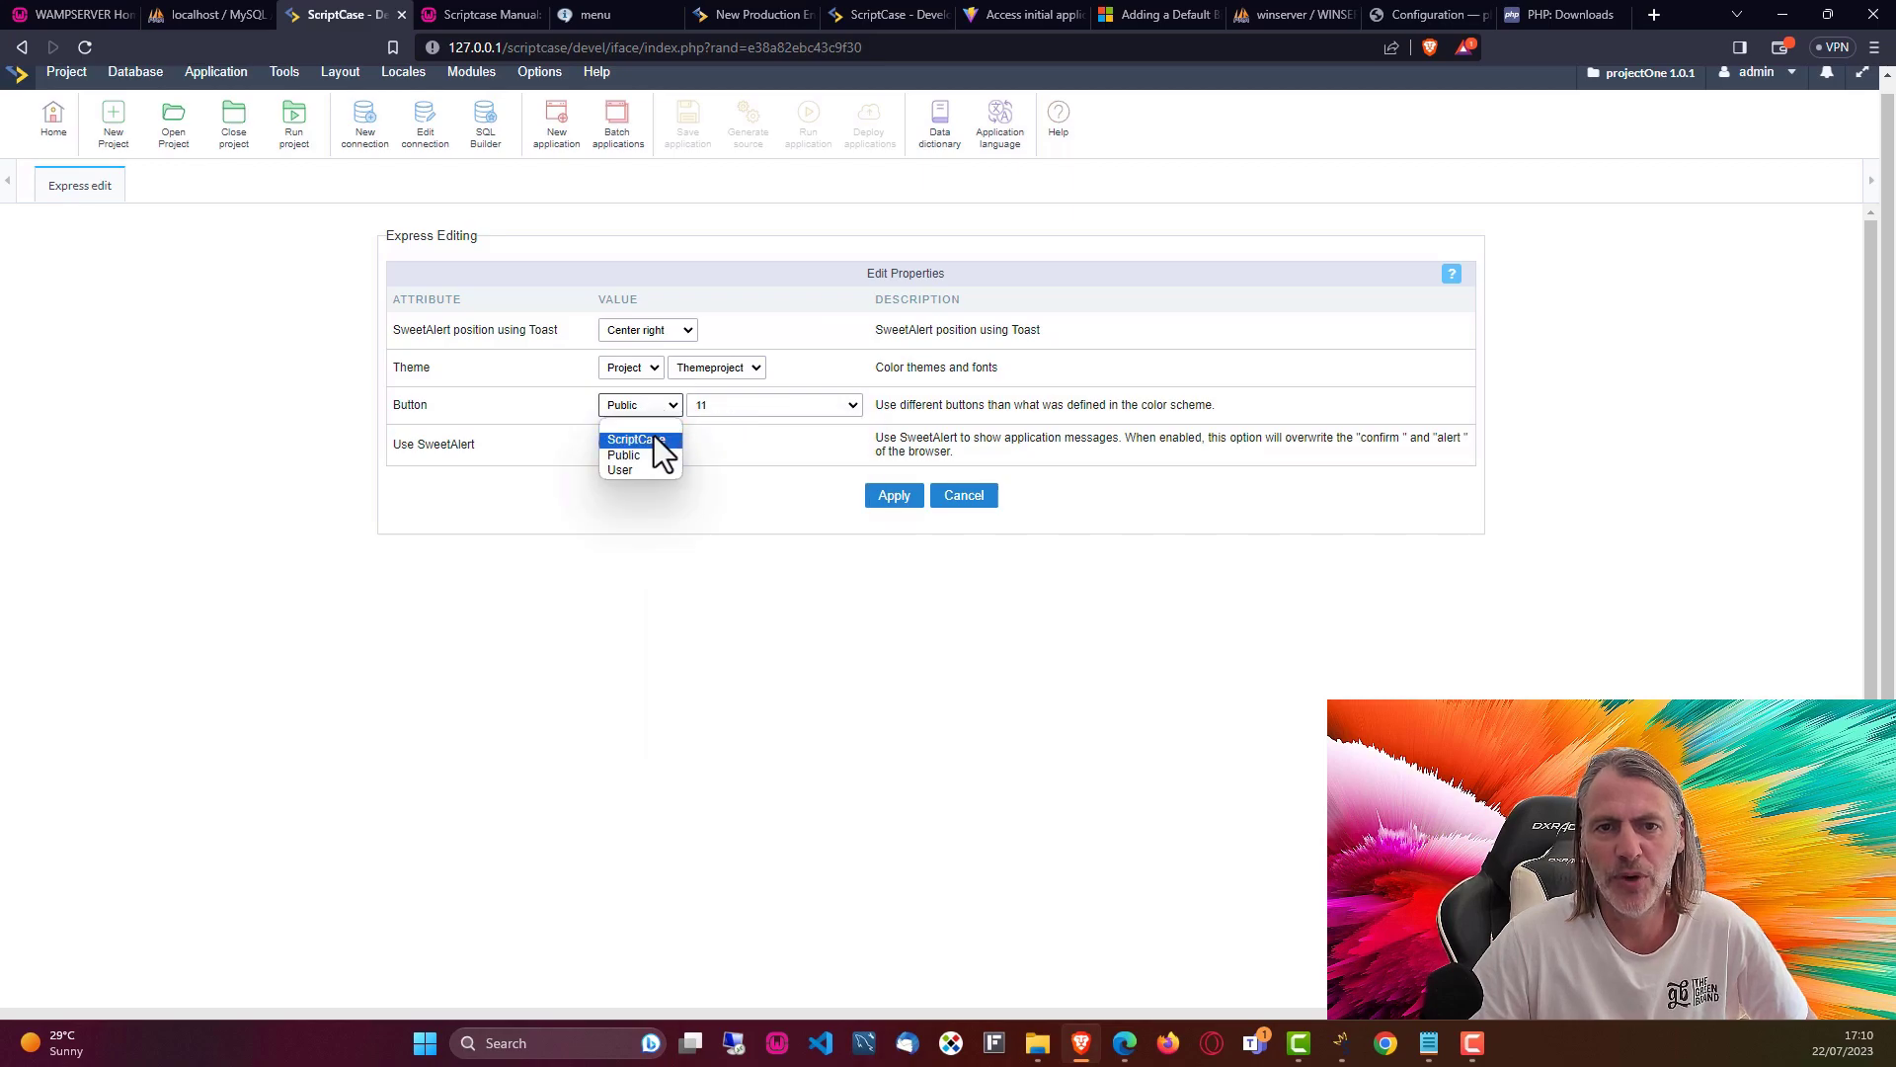
{"action": "left_click", "coordinate": [654, 436]}
{"action": "left_click", "coordinate": [767, 406]}
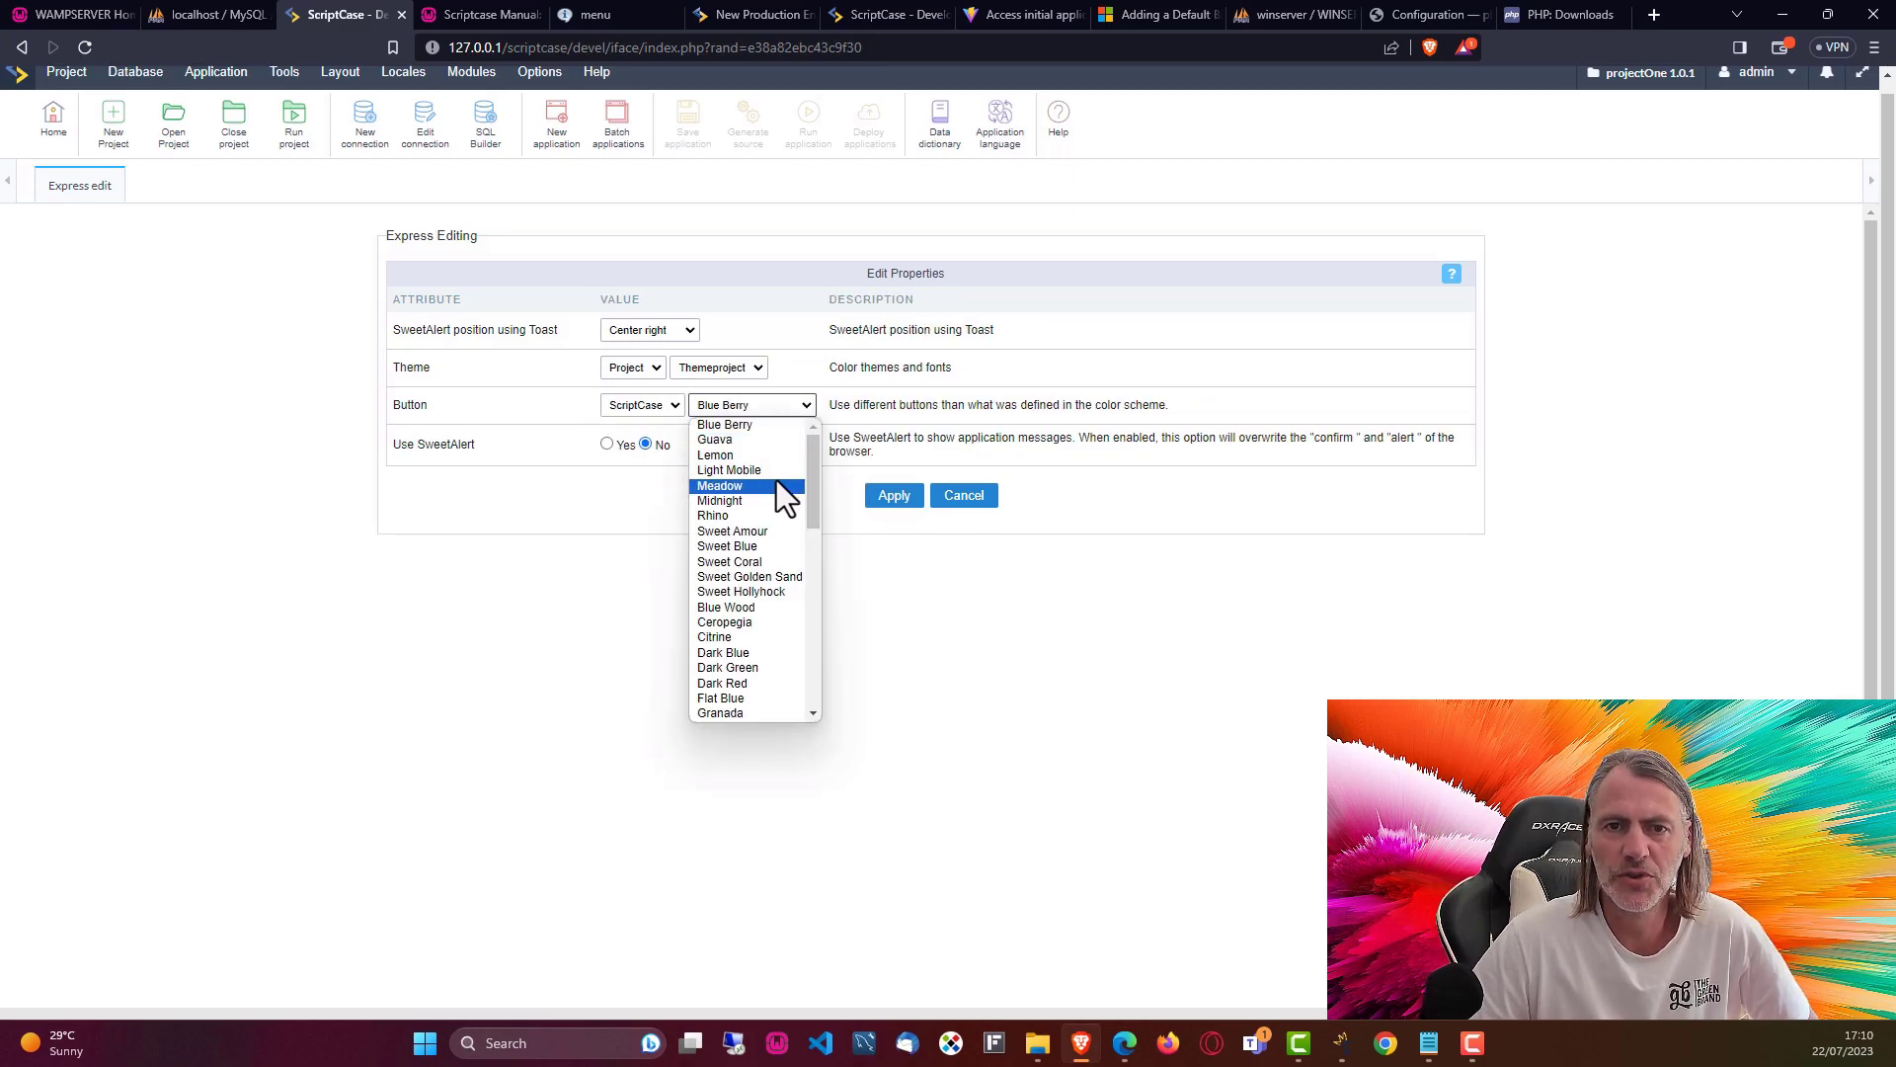
{"action": "left_click_drag", "start_coordinate": [818, 452], "coordinate": [875, 429]}
{"action": "left_click", "coordinate": [853, 454]}
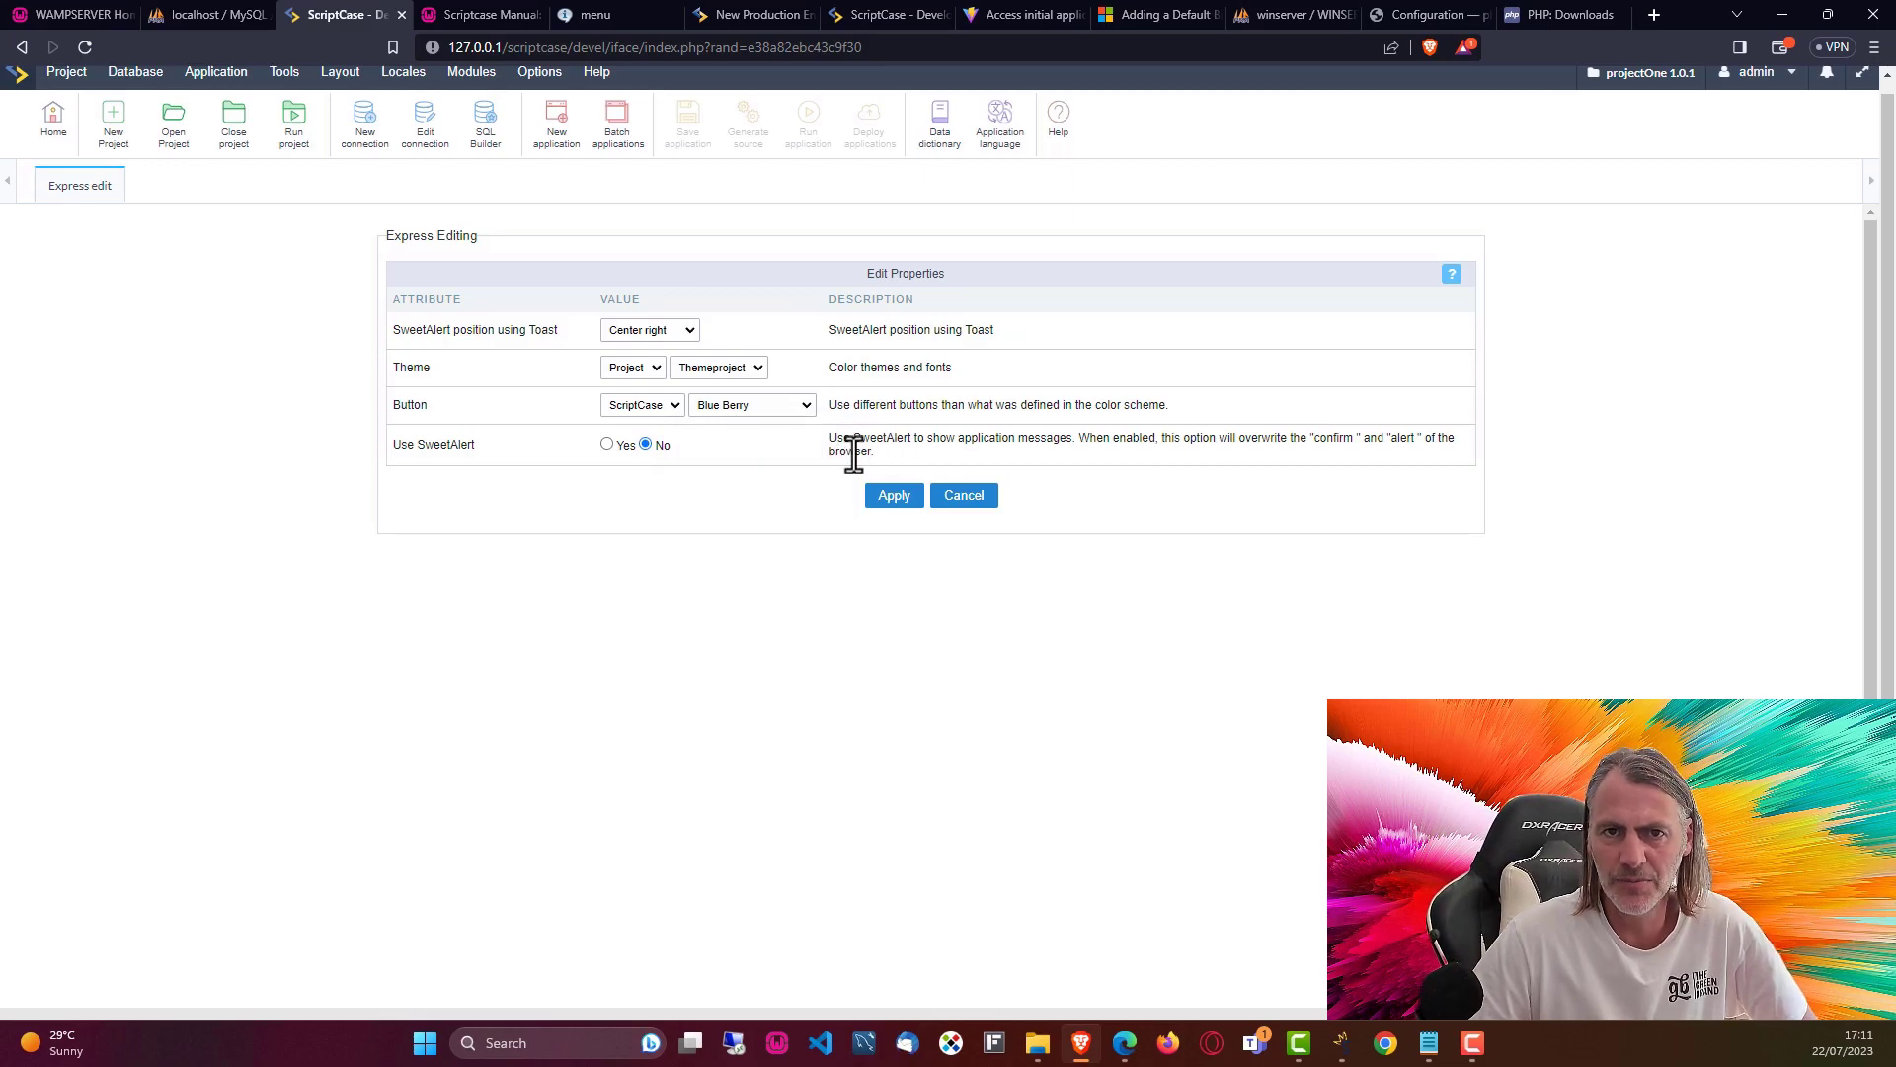
{"action": "left_click", "coordinate": [641, 405]}
{"action": "left_click", "coordinate": [640, 427]}
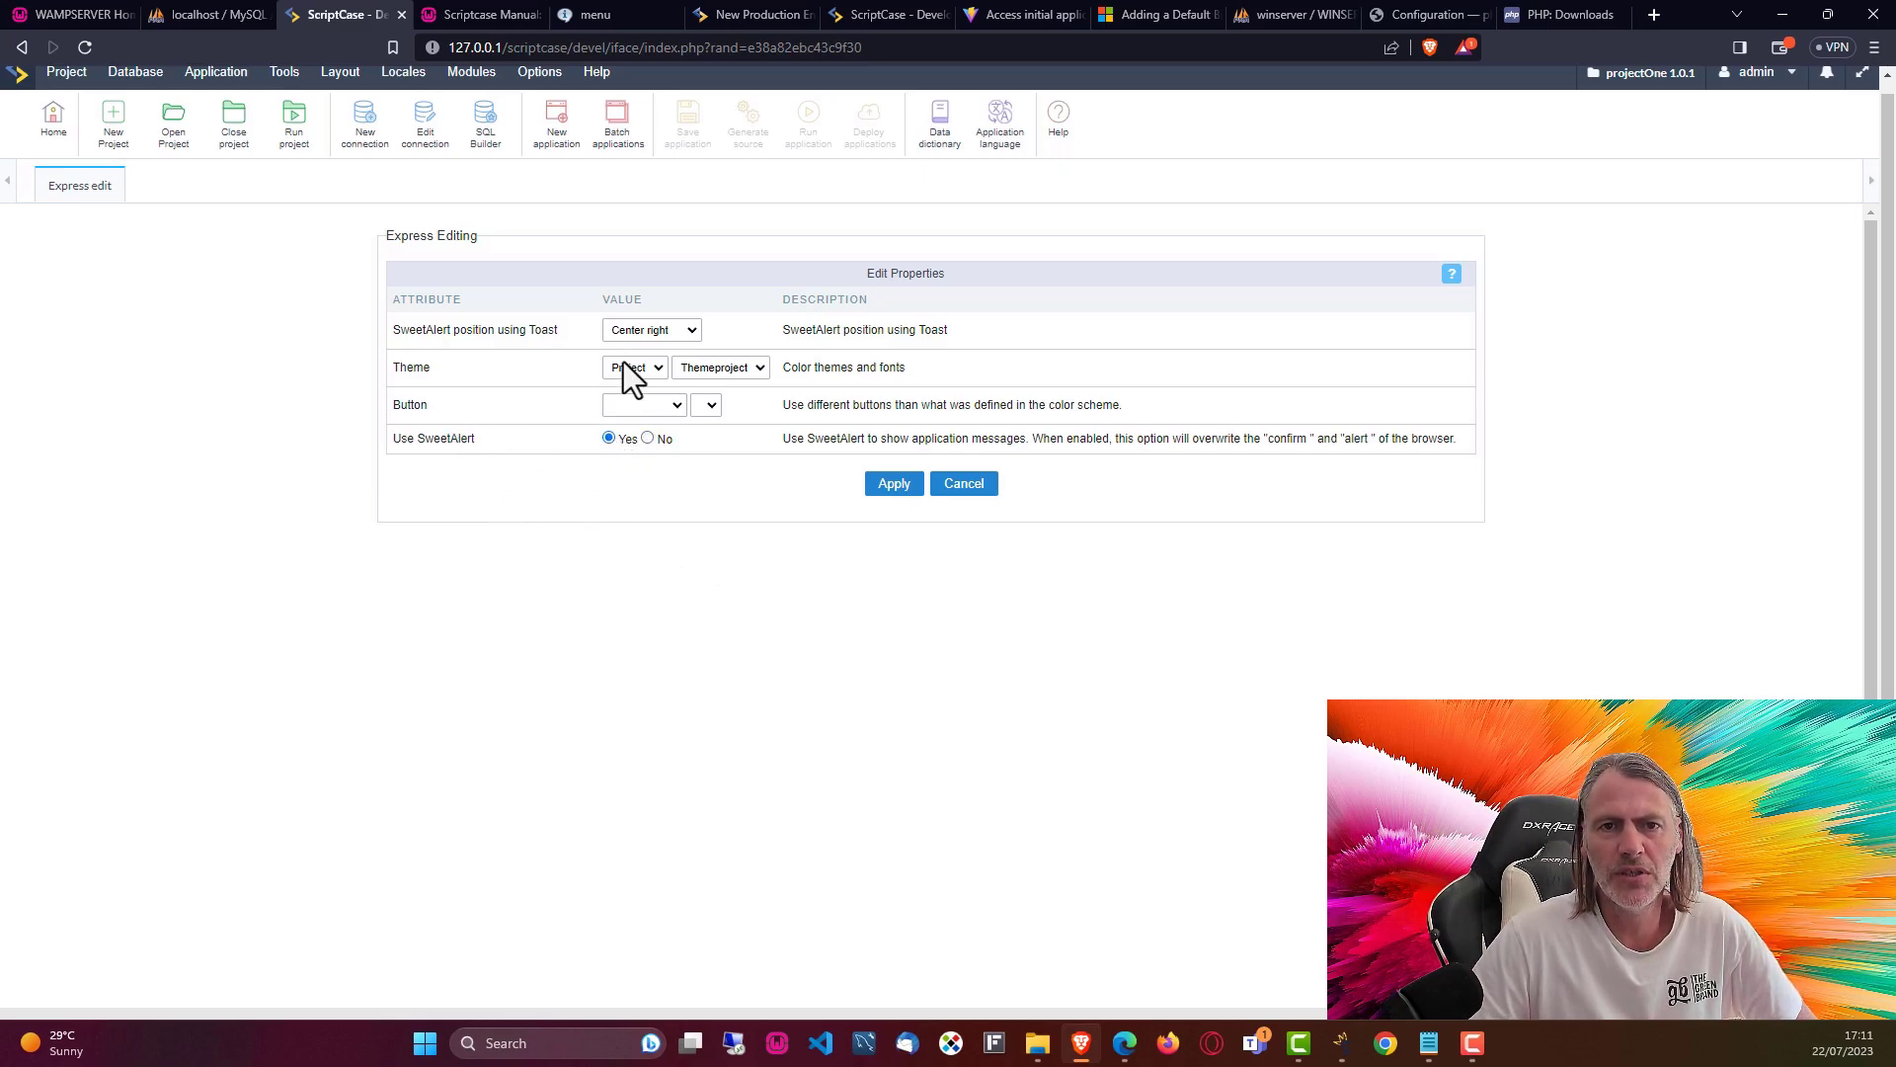
- Apply the express edit with Use SweetAlert set to Yes and generate the source code of the modified applications
{"action": "left_click_drag", "start_coordinate": [430, 329], "coordinate": [559, 332]}
{"action": "left_click", "coordinate": [478, 456]}
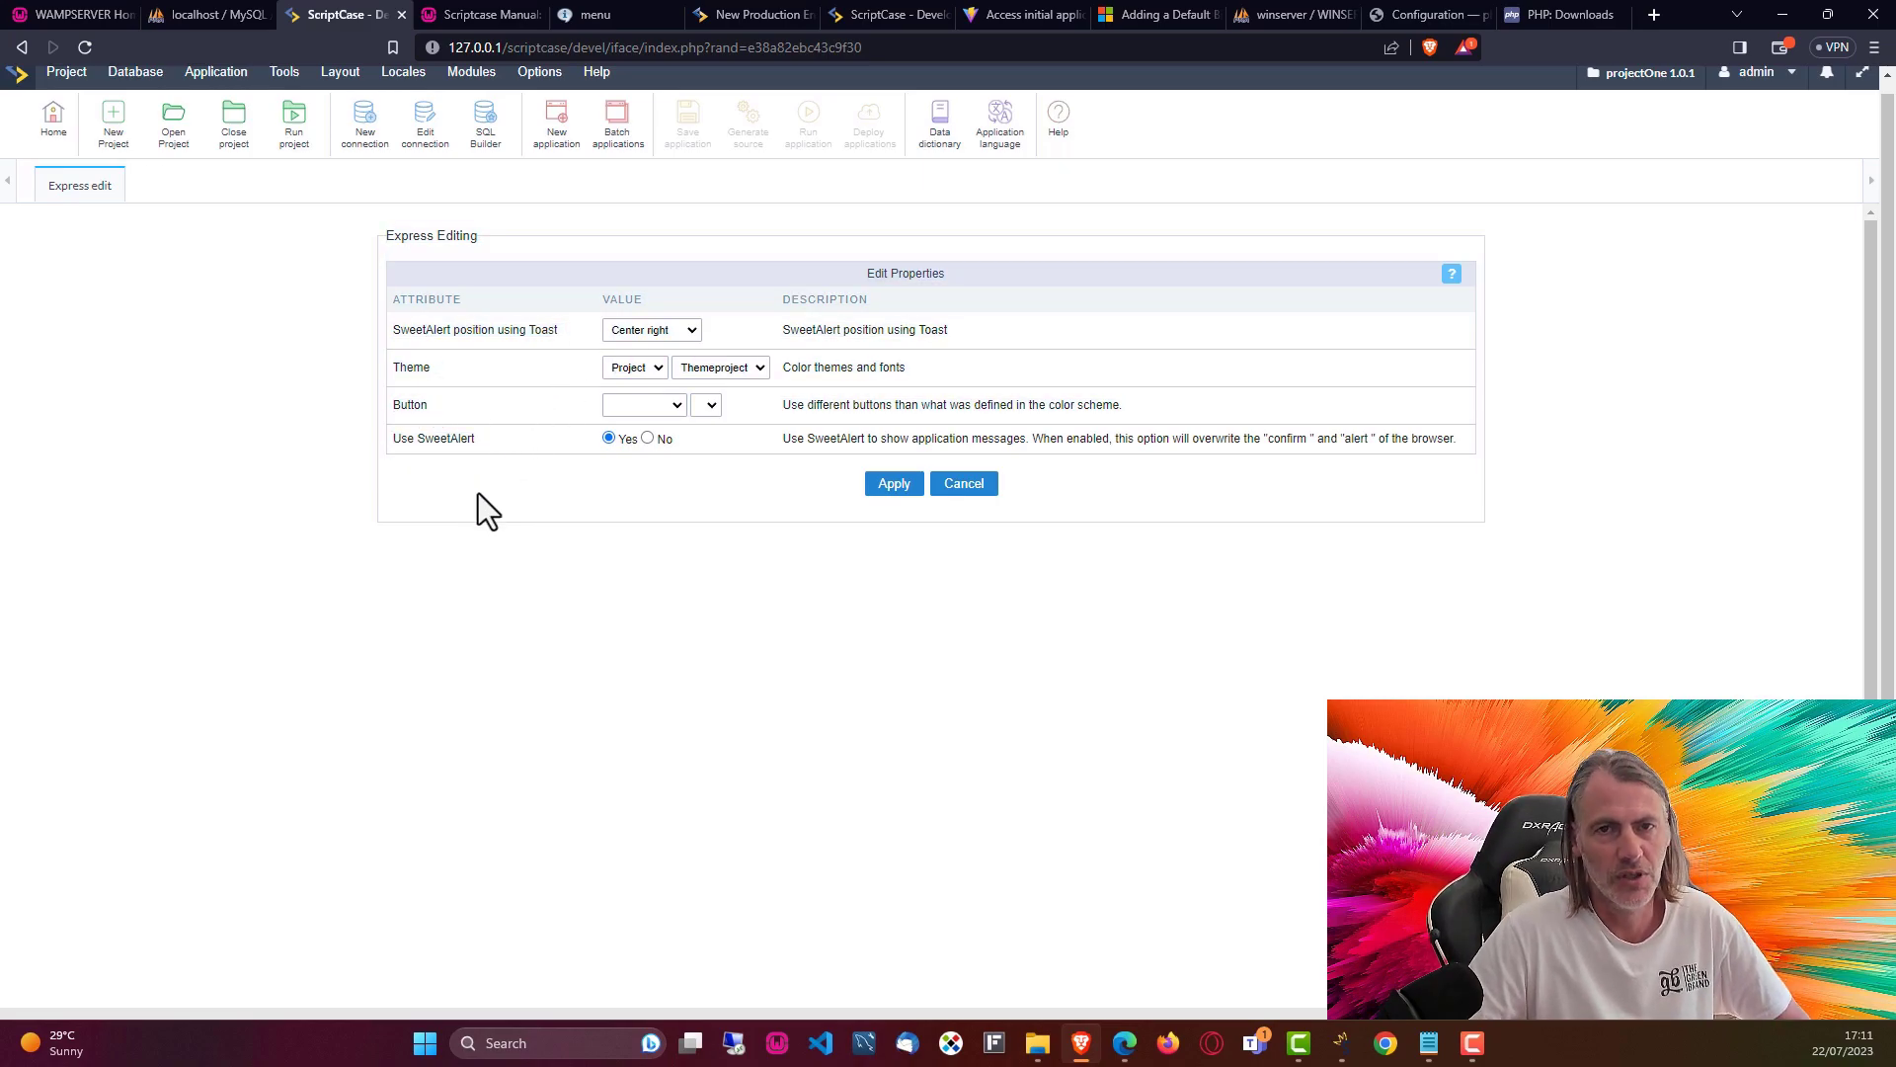
{"action": "left_click", "coordinate": [895, 484]}
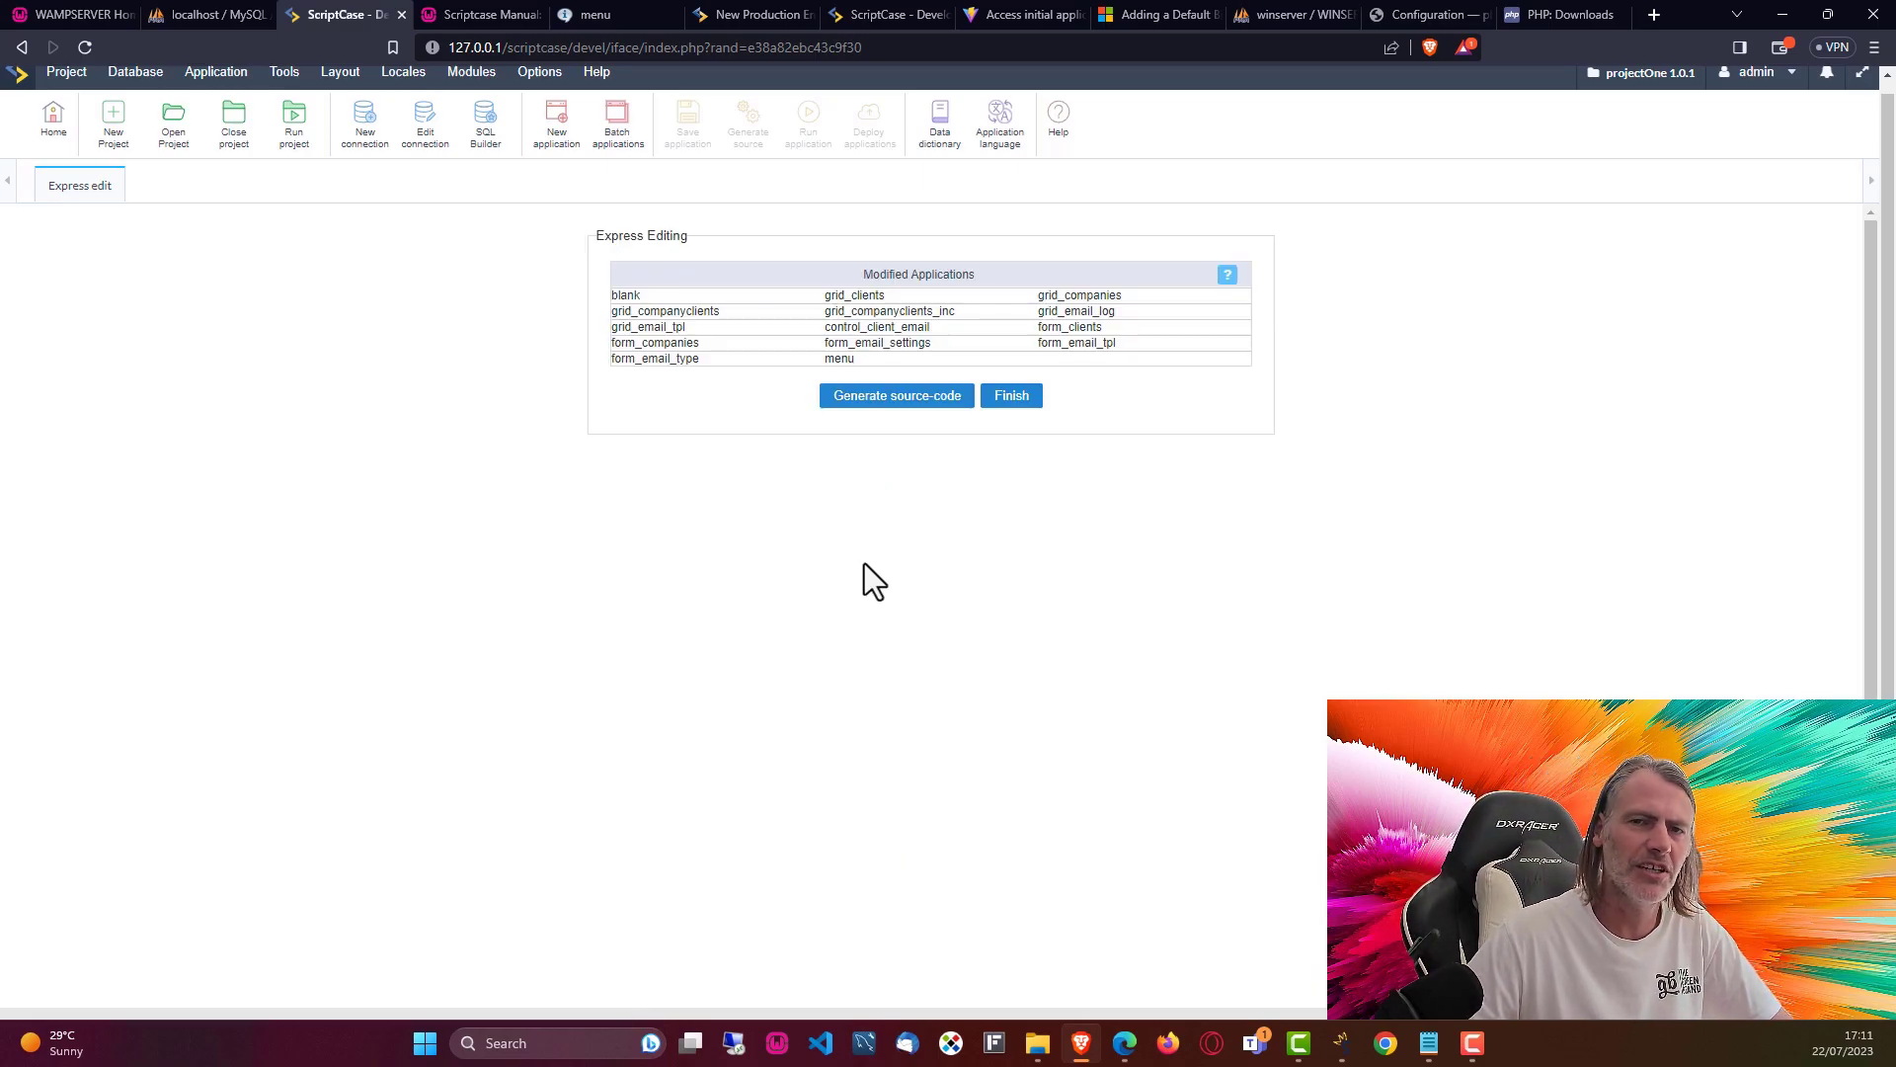
{"action": "left_click", "coordinate": [880, 422]}
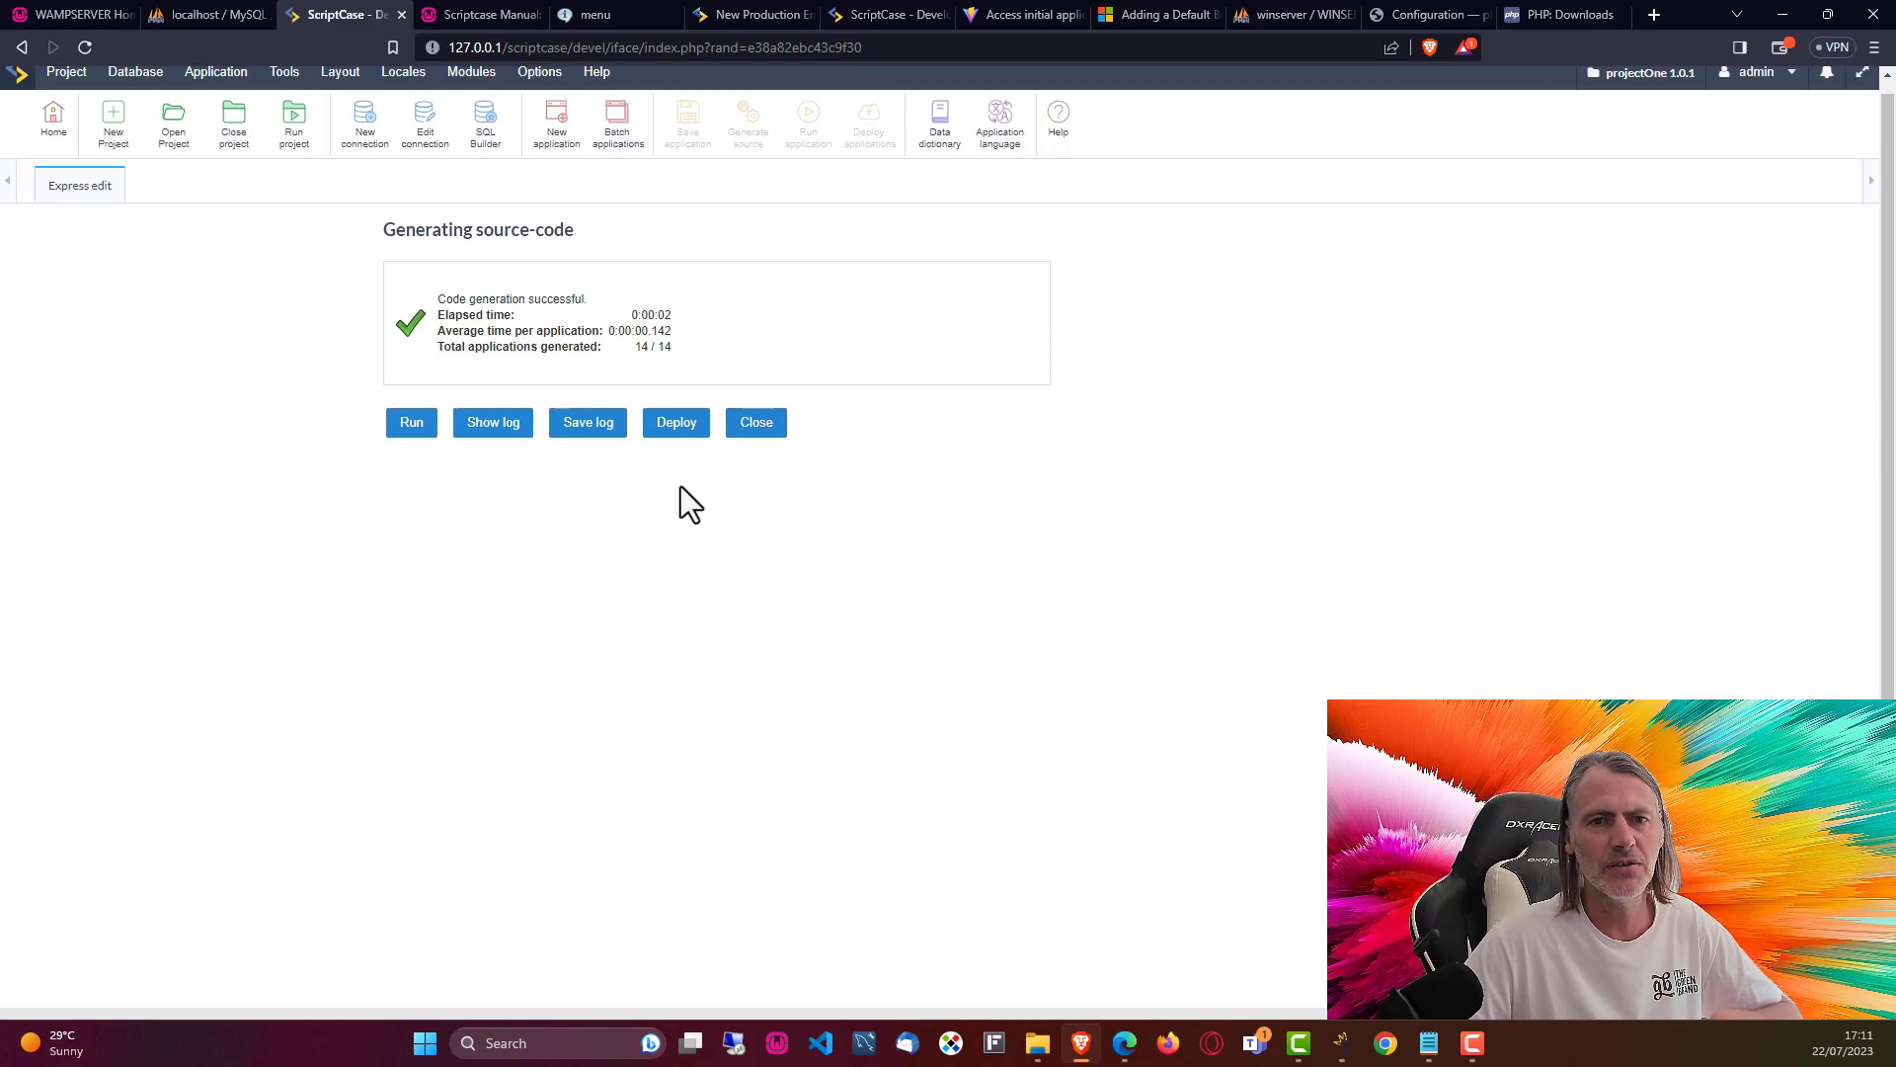
- Run the generated project and check the theme on the Companies, Email Log, Email Templates and Clients pages
{"action": "left_click", "coordinate": [432, 427]}
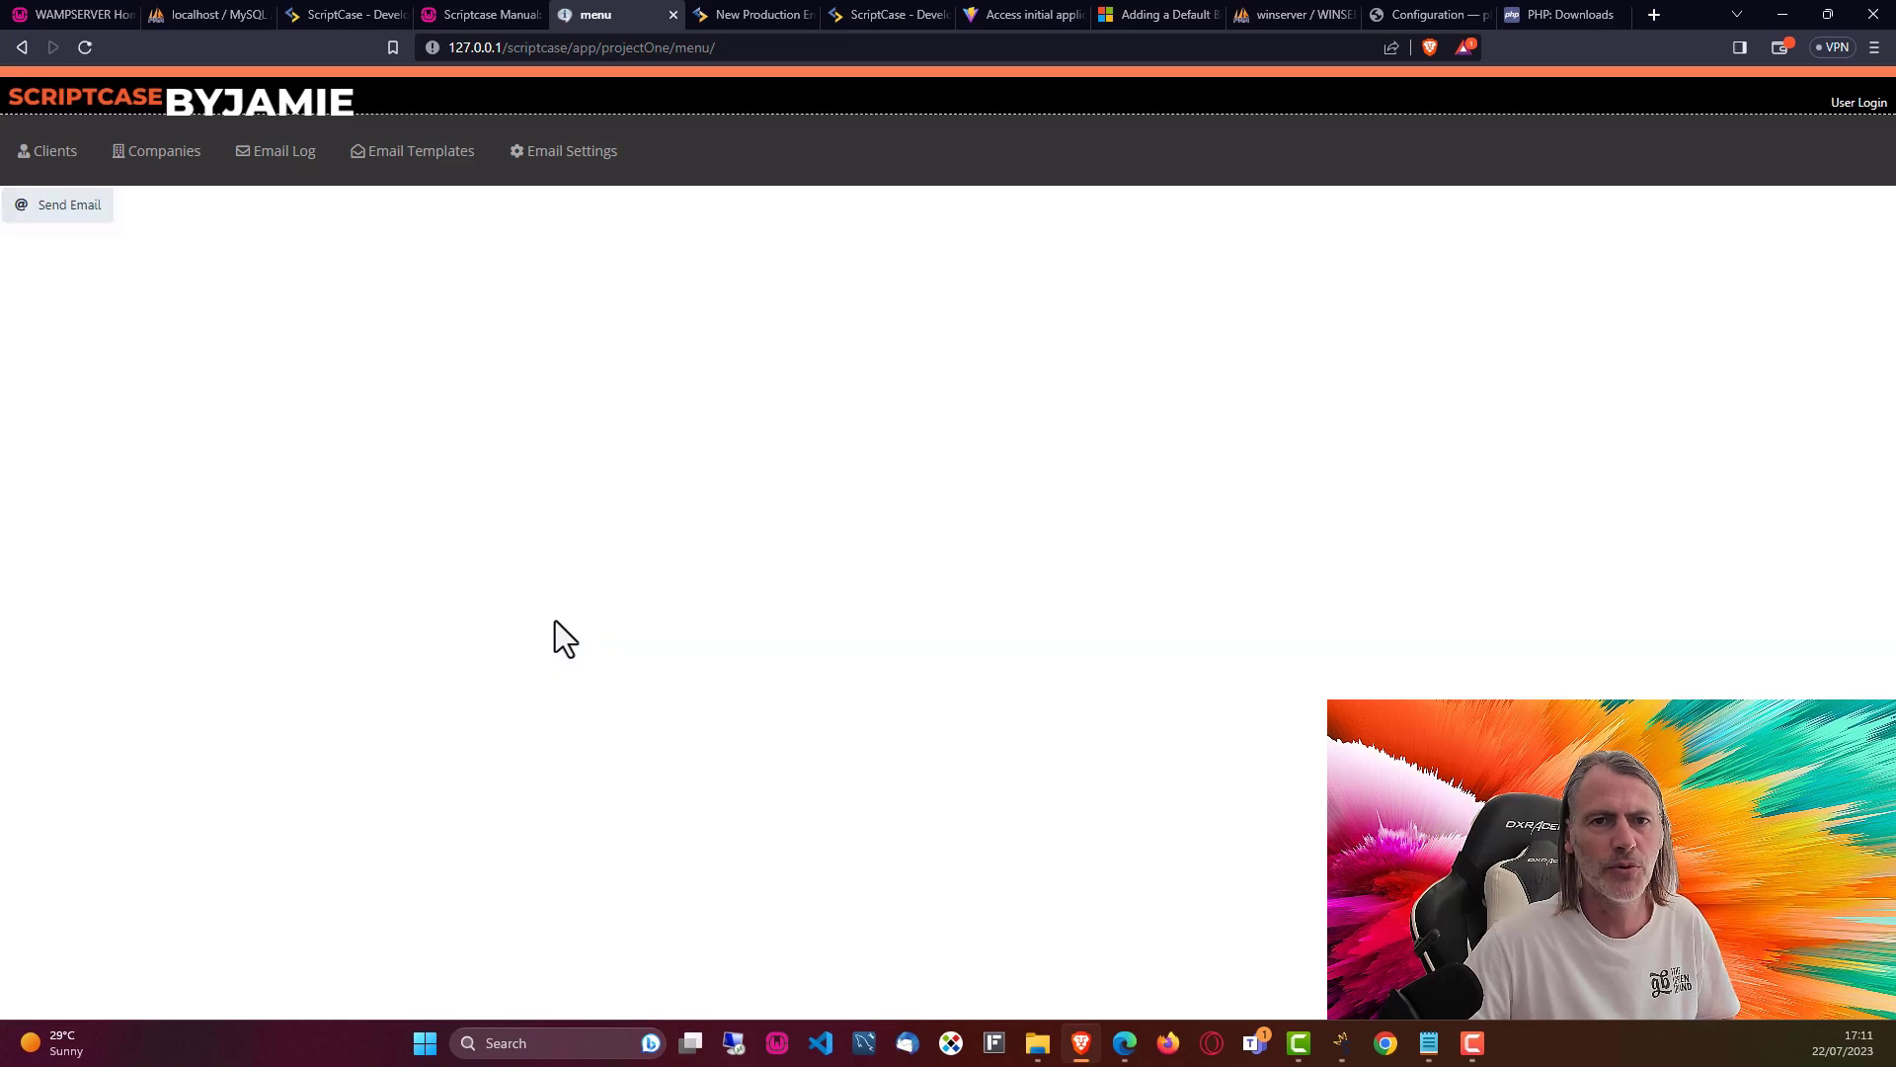
{"action": "left_click", "coordinate": [188, 153]}
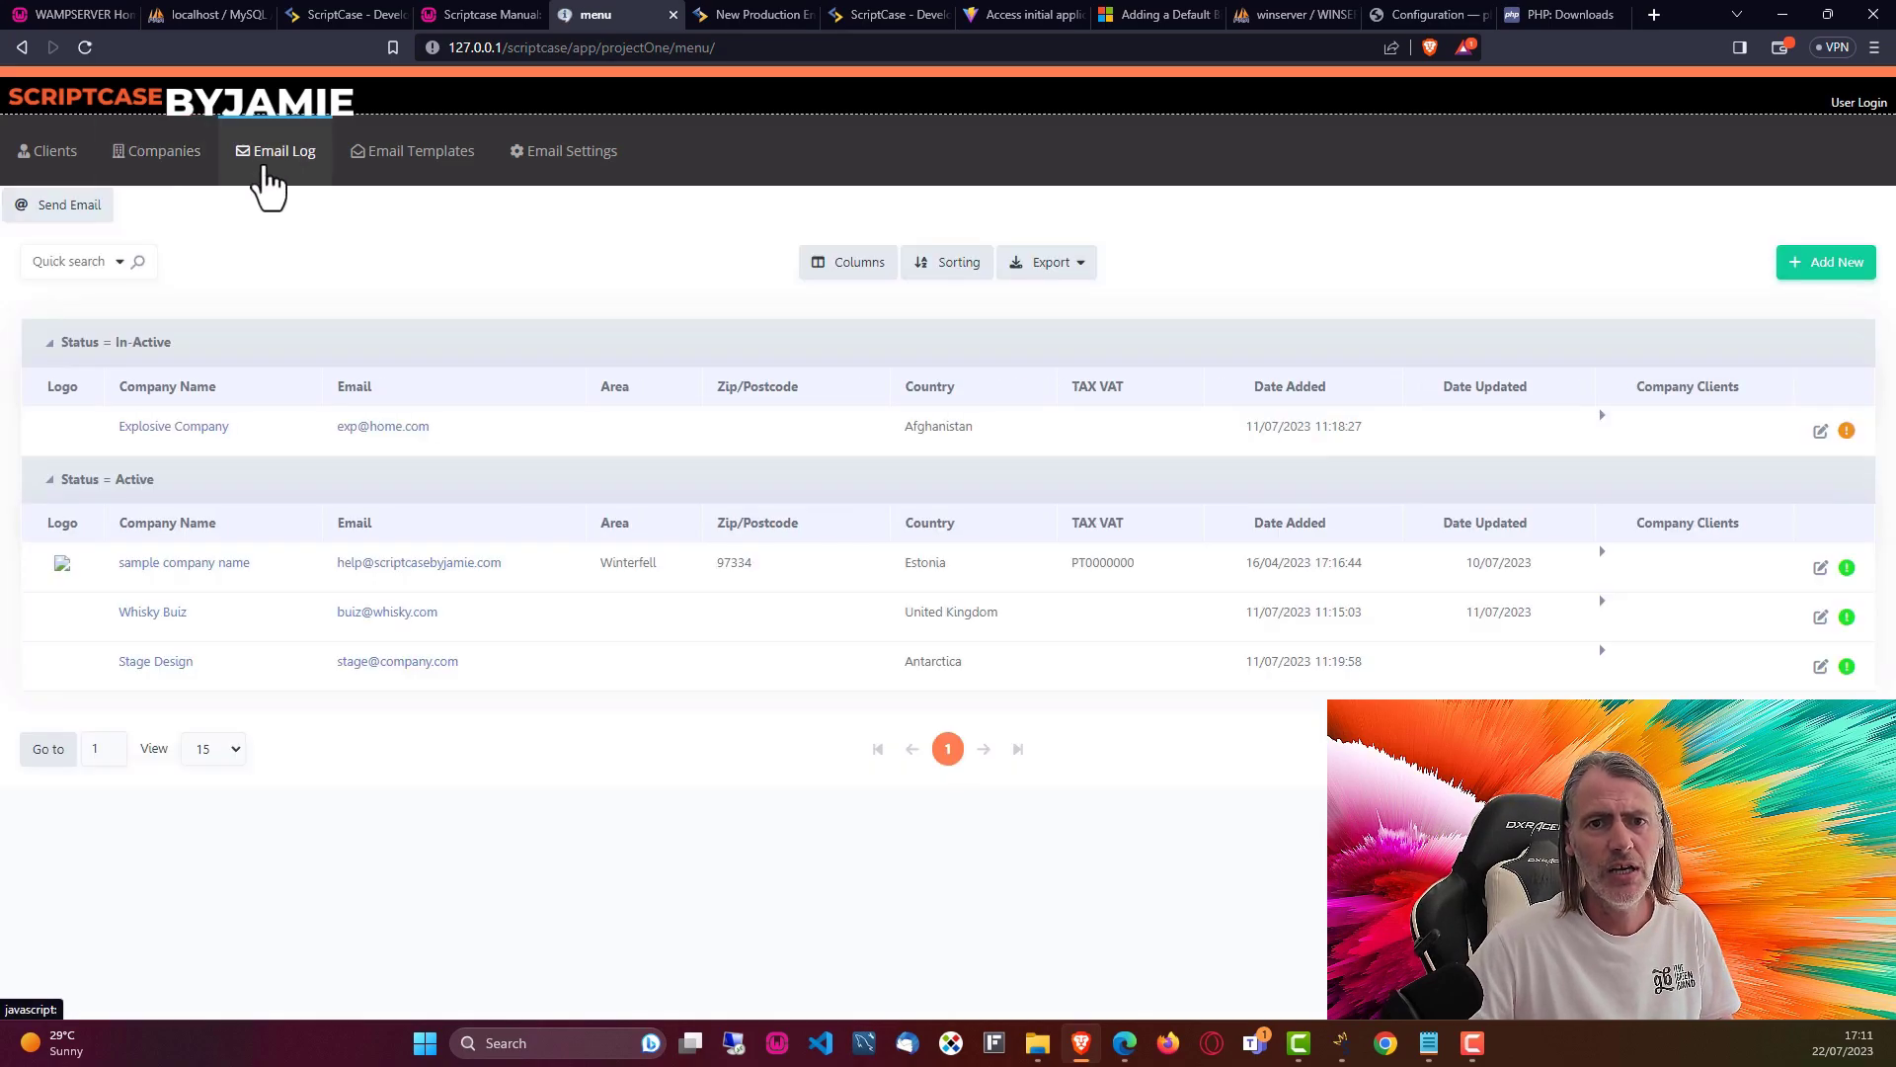
{"action": "left_click", "coordinate": [259, 159]}
{"action": "left_click", "coordinate": [407, 151]}
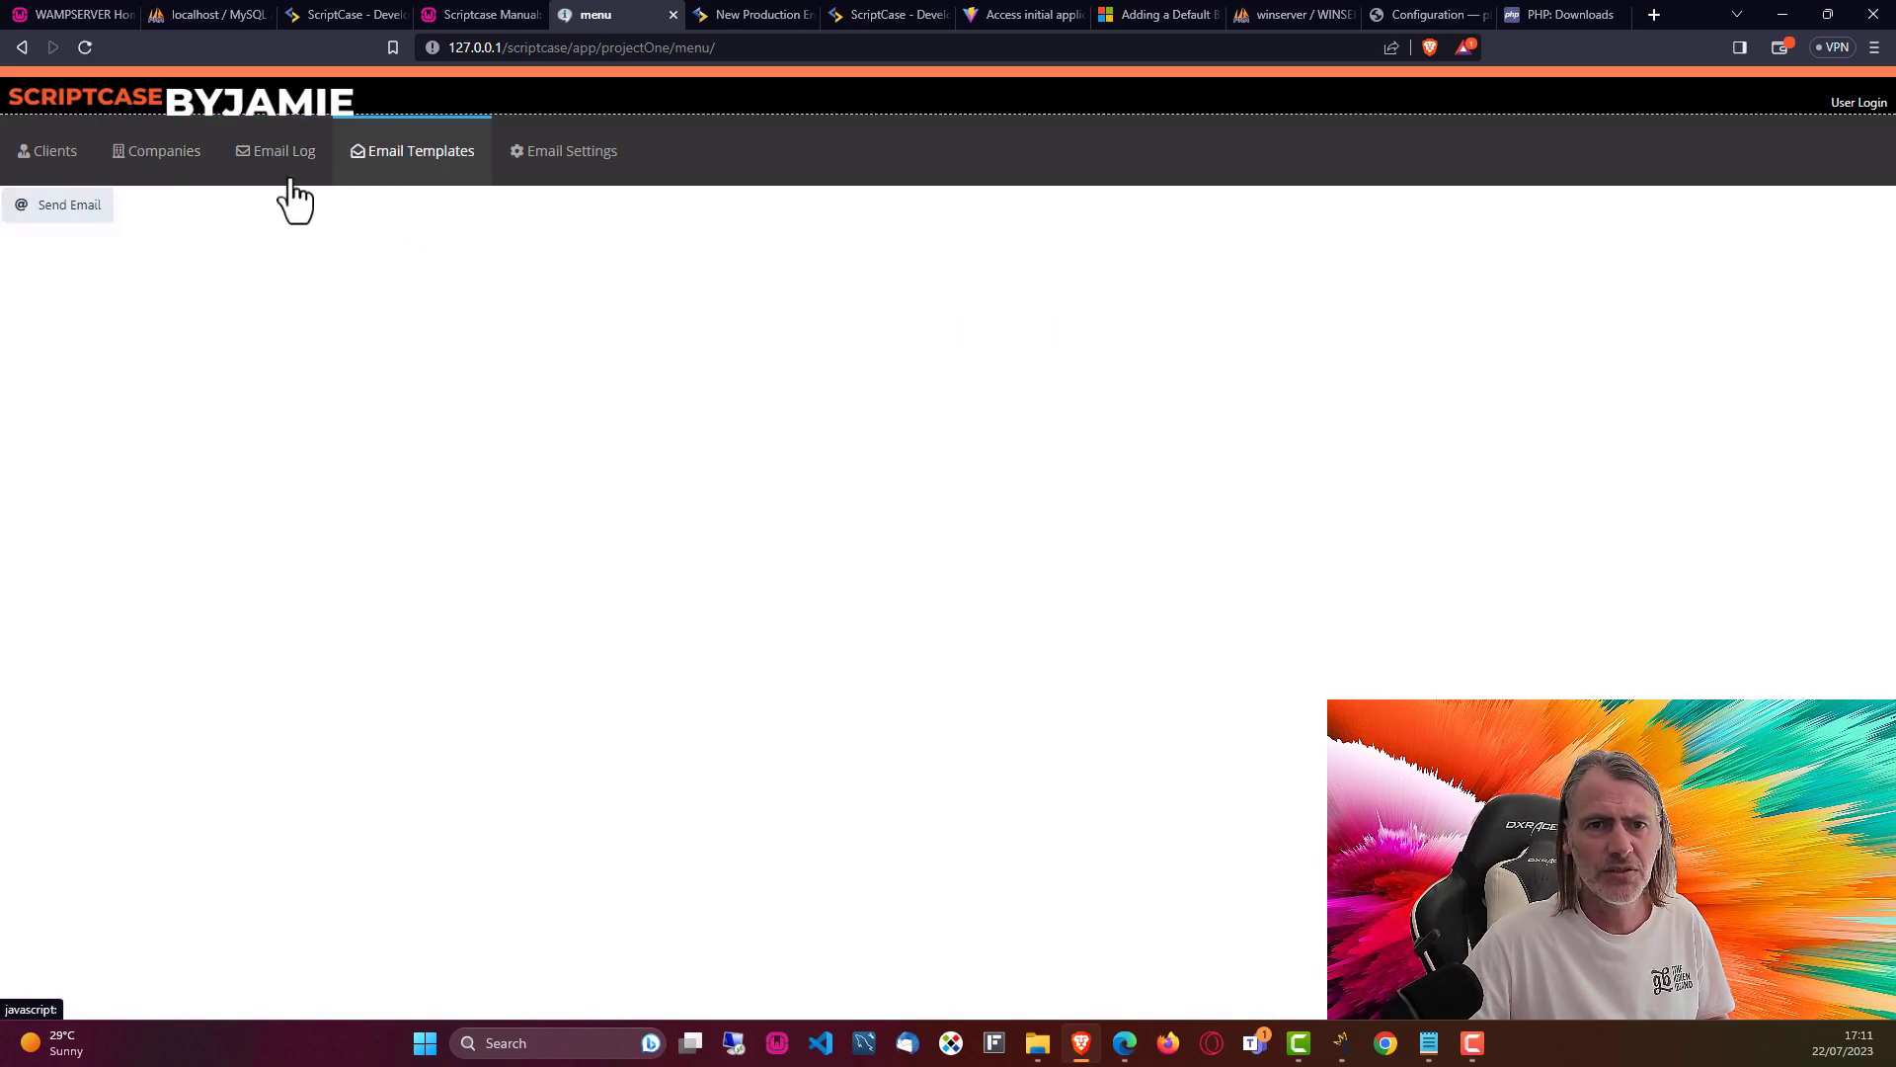
{"action": "left_click", "coordinate": [48, 154]}
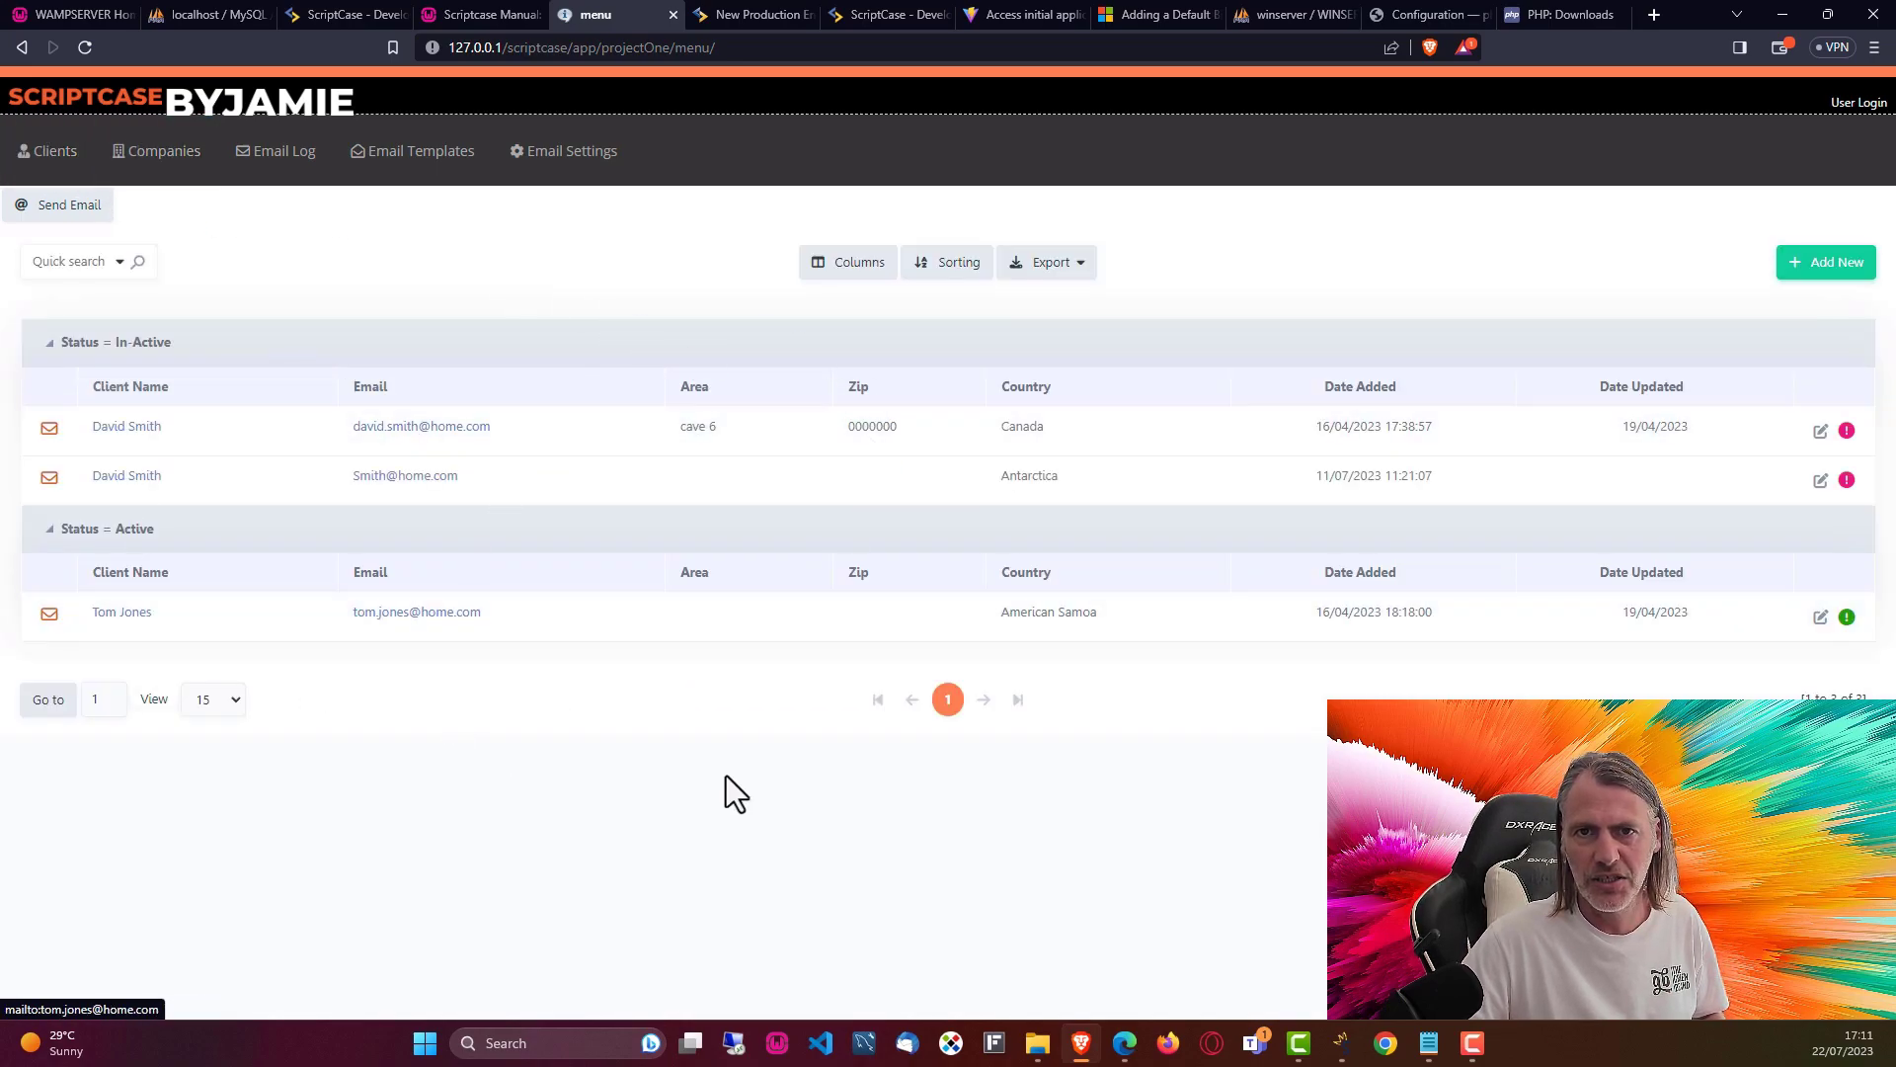
- Return to the ScriptCase development environment and close the express edit page
{"action": "left_click", "coordinate": [471, 12]}
{"action": "left_click", "coordinate": [374, 12]}
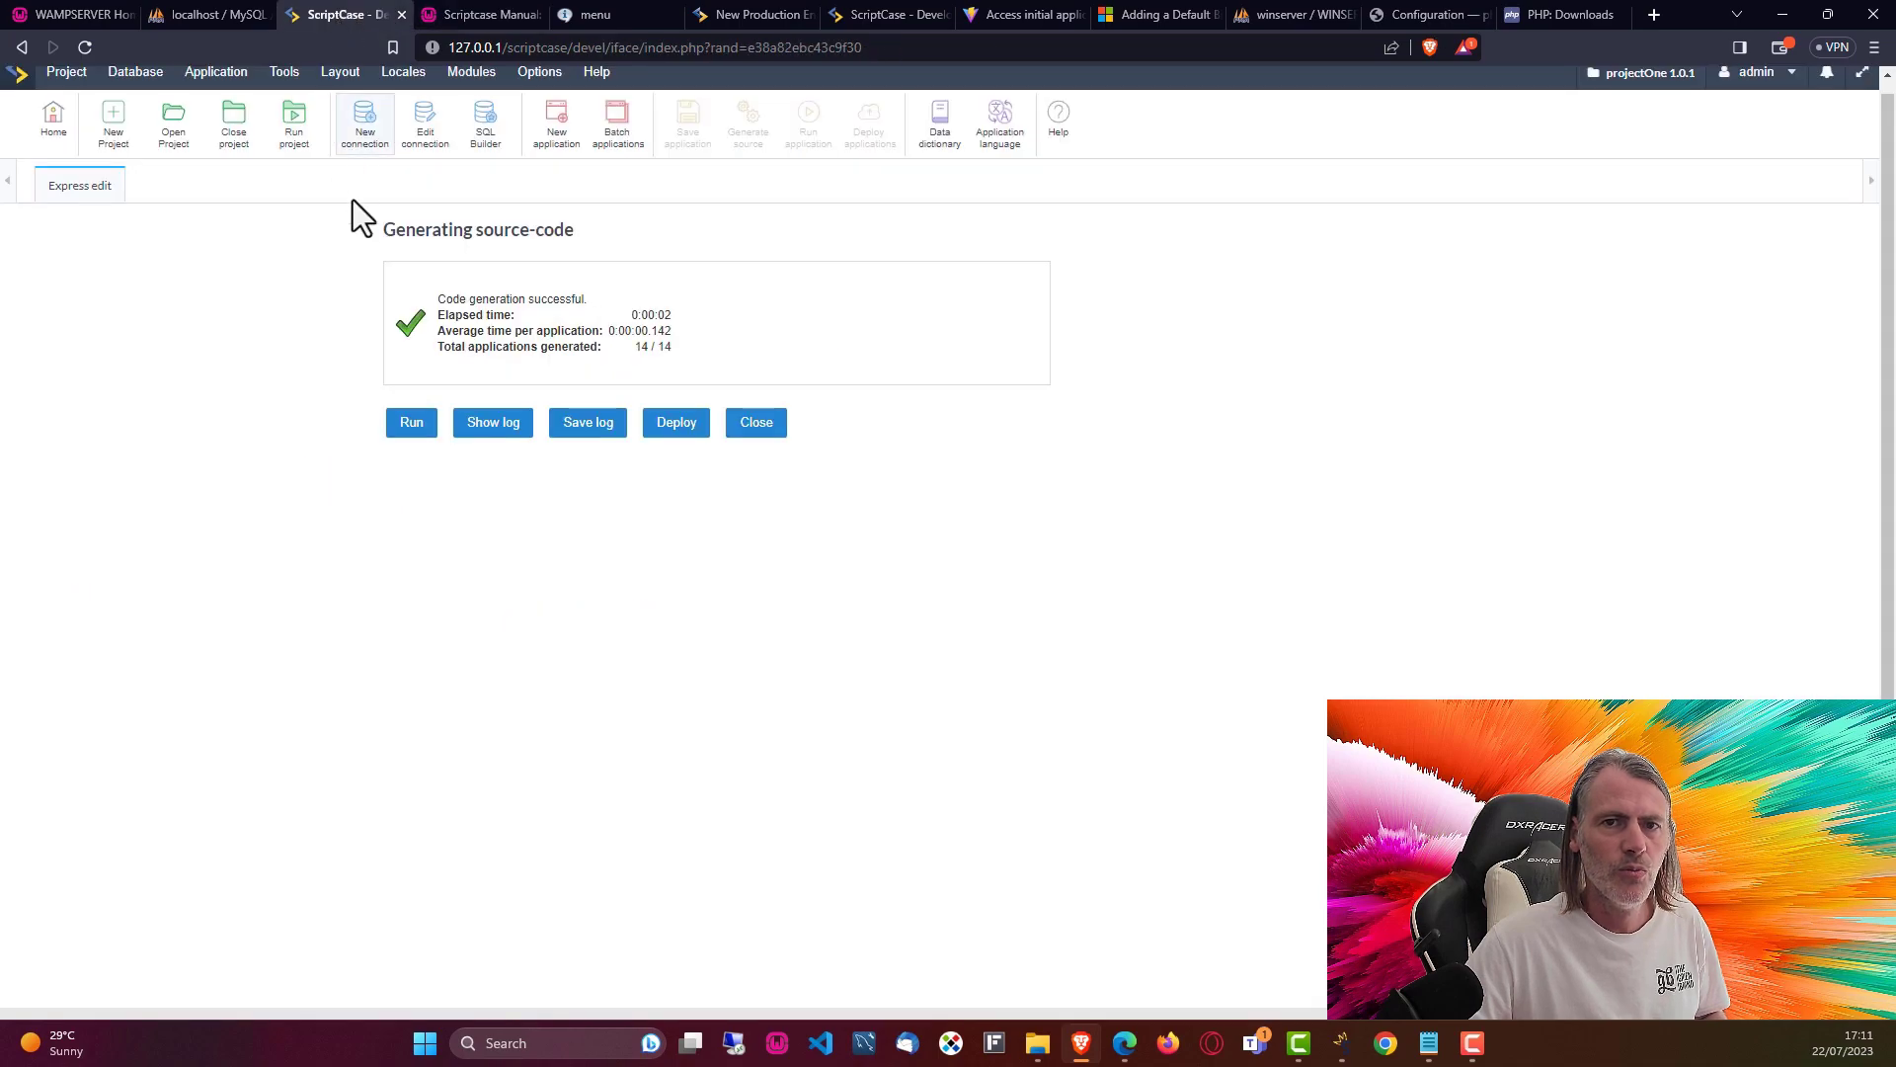
{"action": "left_click", "coordinate": [86, 145]}
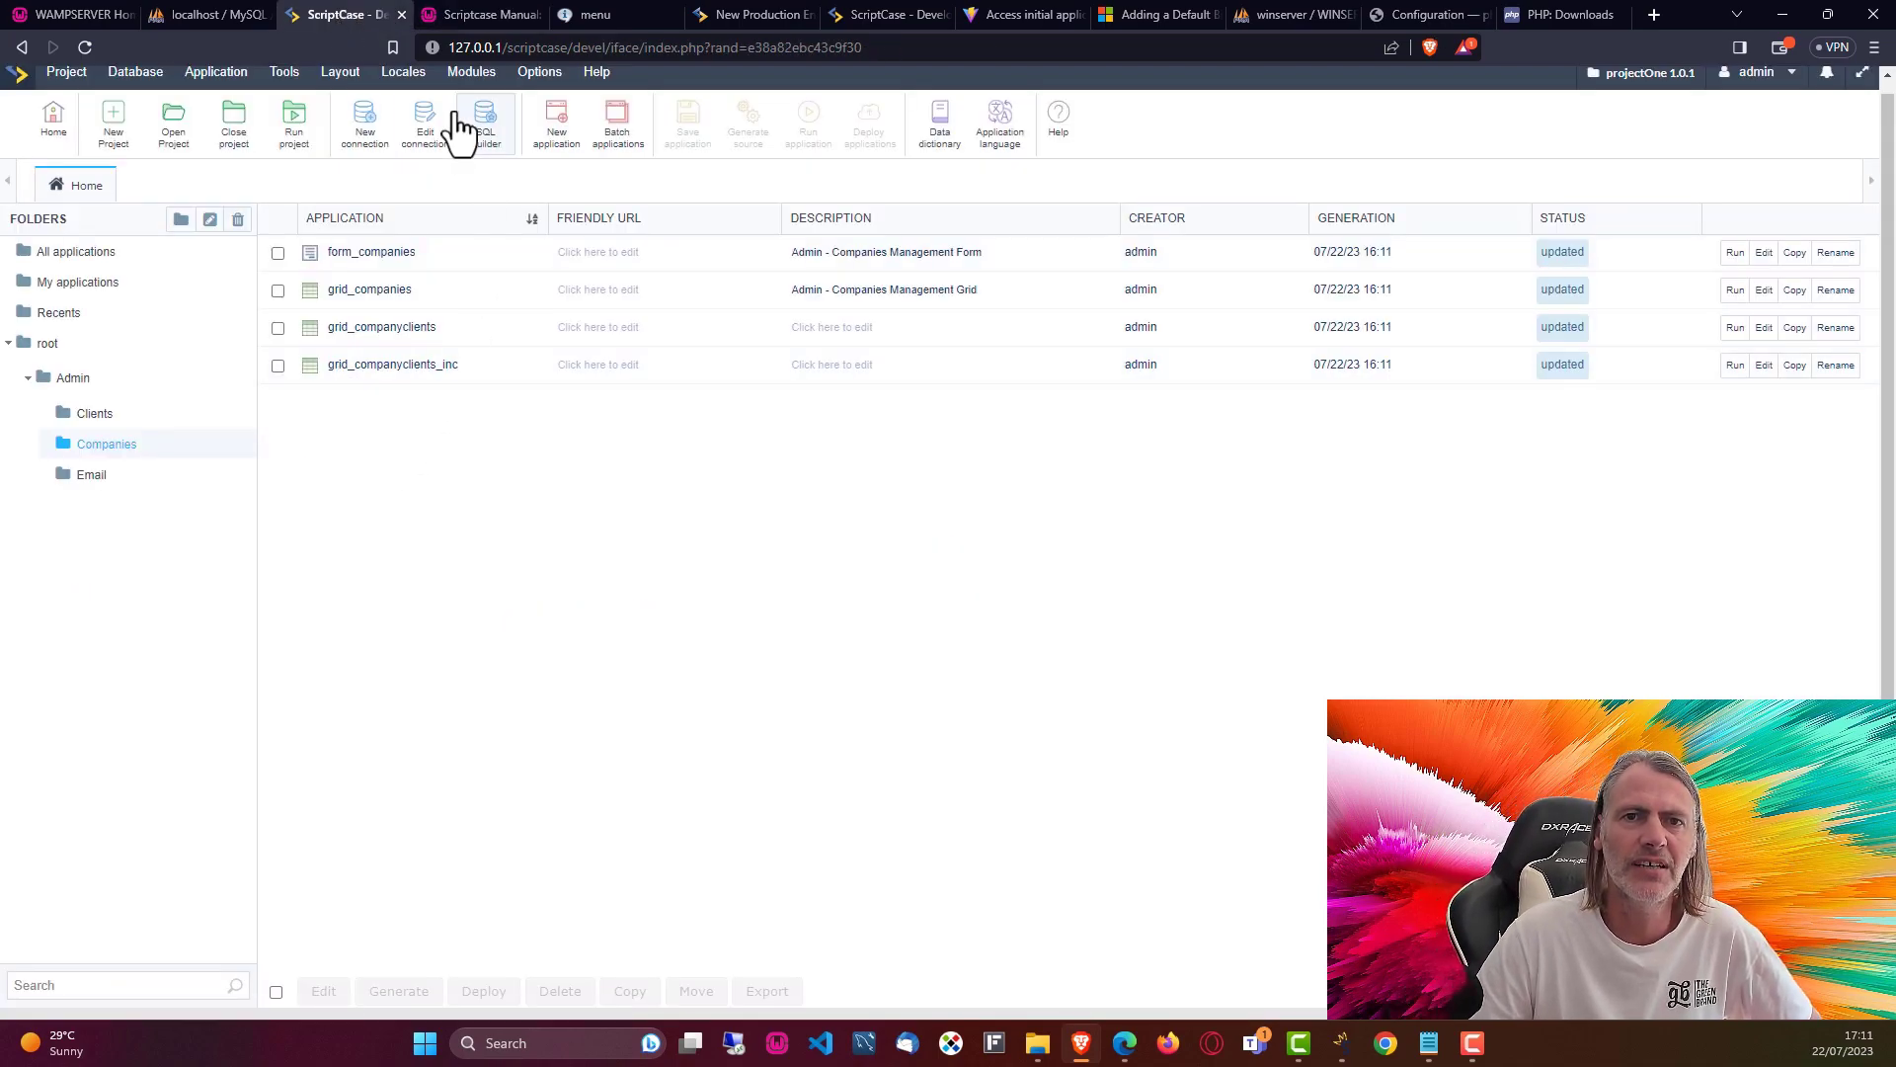
- Switch to the running menu application and review its Companies and Email Log pages
{"action": "left_click", "coordinate": [468, 16]}
{"action": "left_click", "coordinate": [596, 15]}
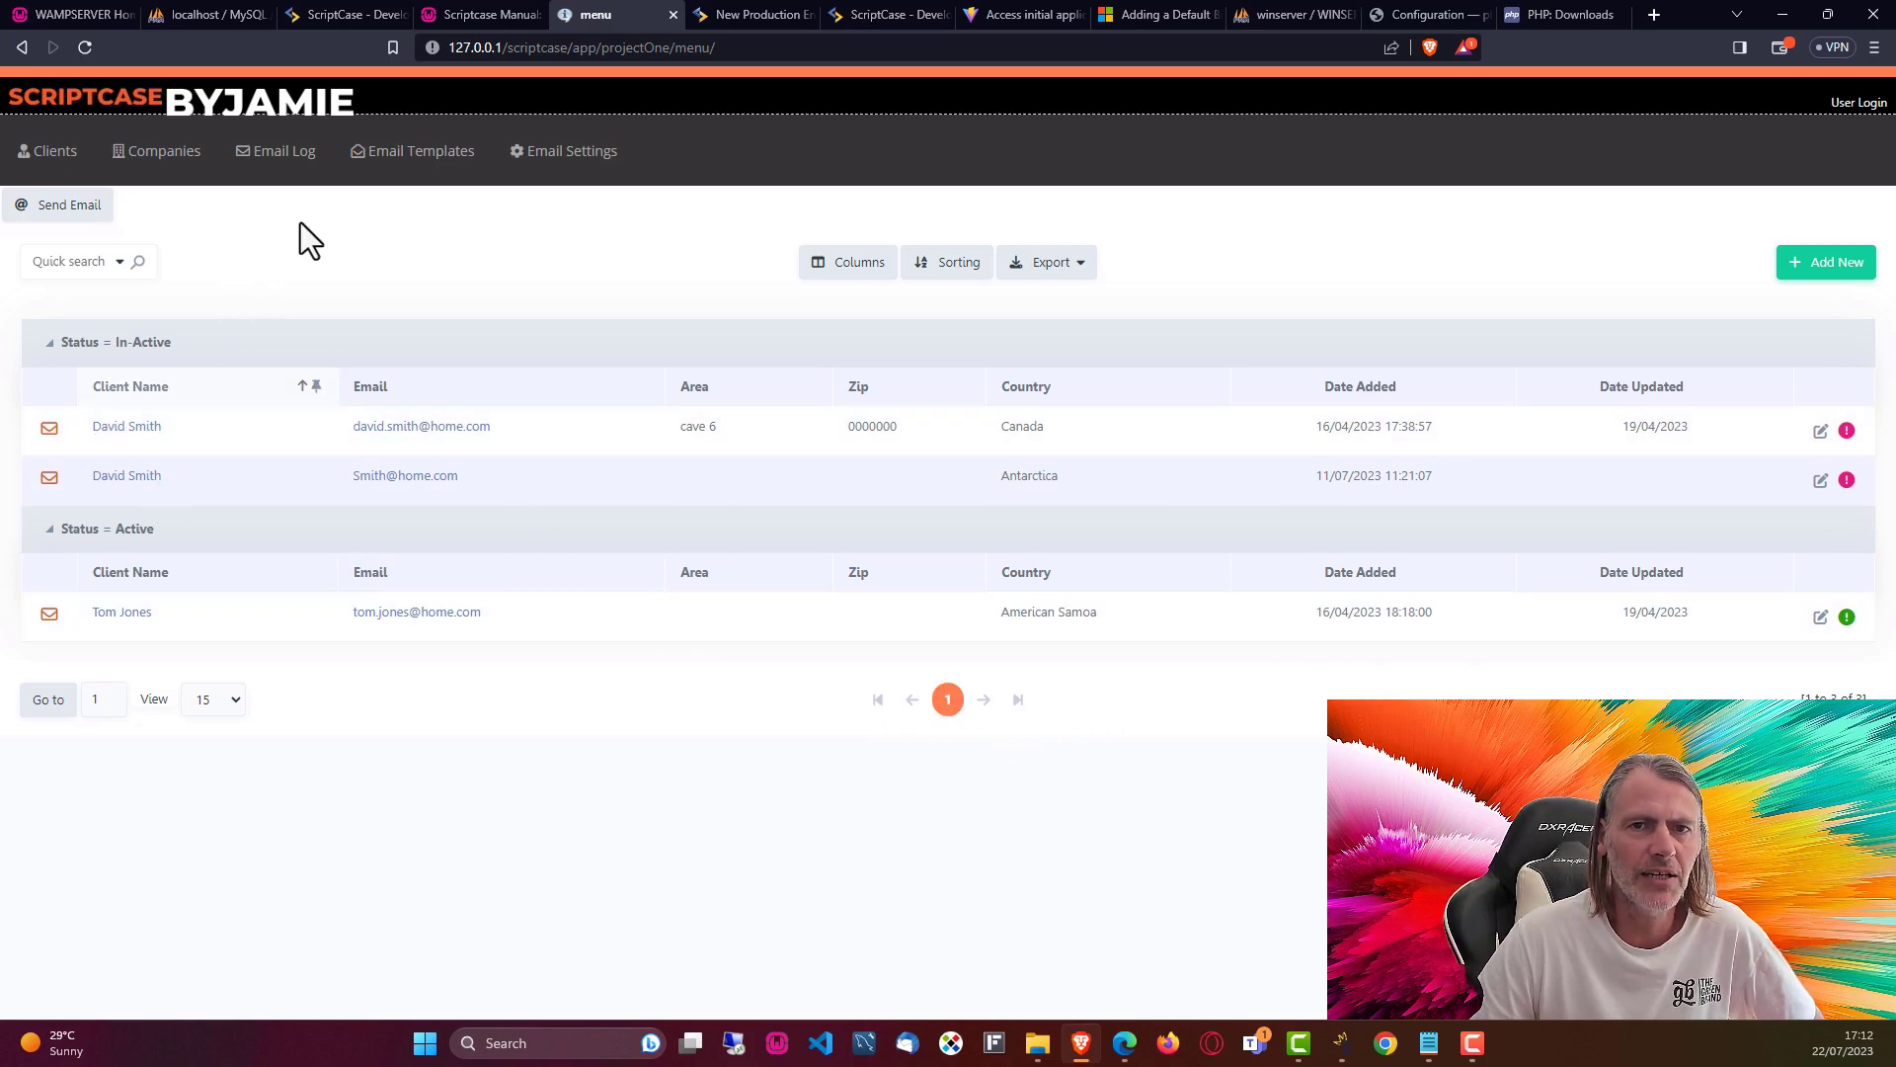
{"action": "left_click", "coordinate": [156, 160]}
{"action": "left_click", "coordinate": [286, 158]}
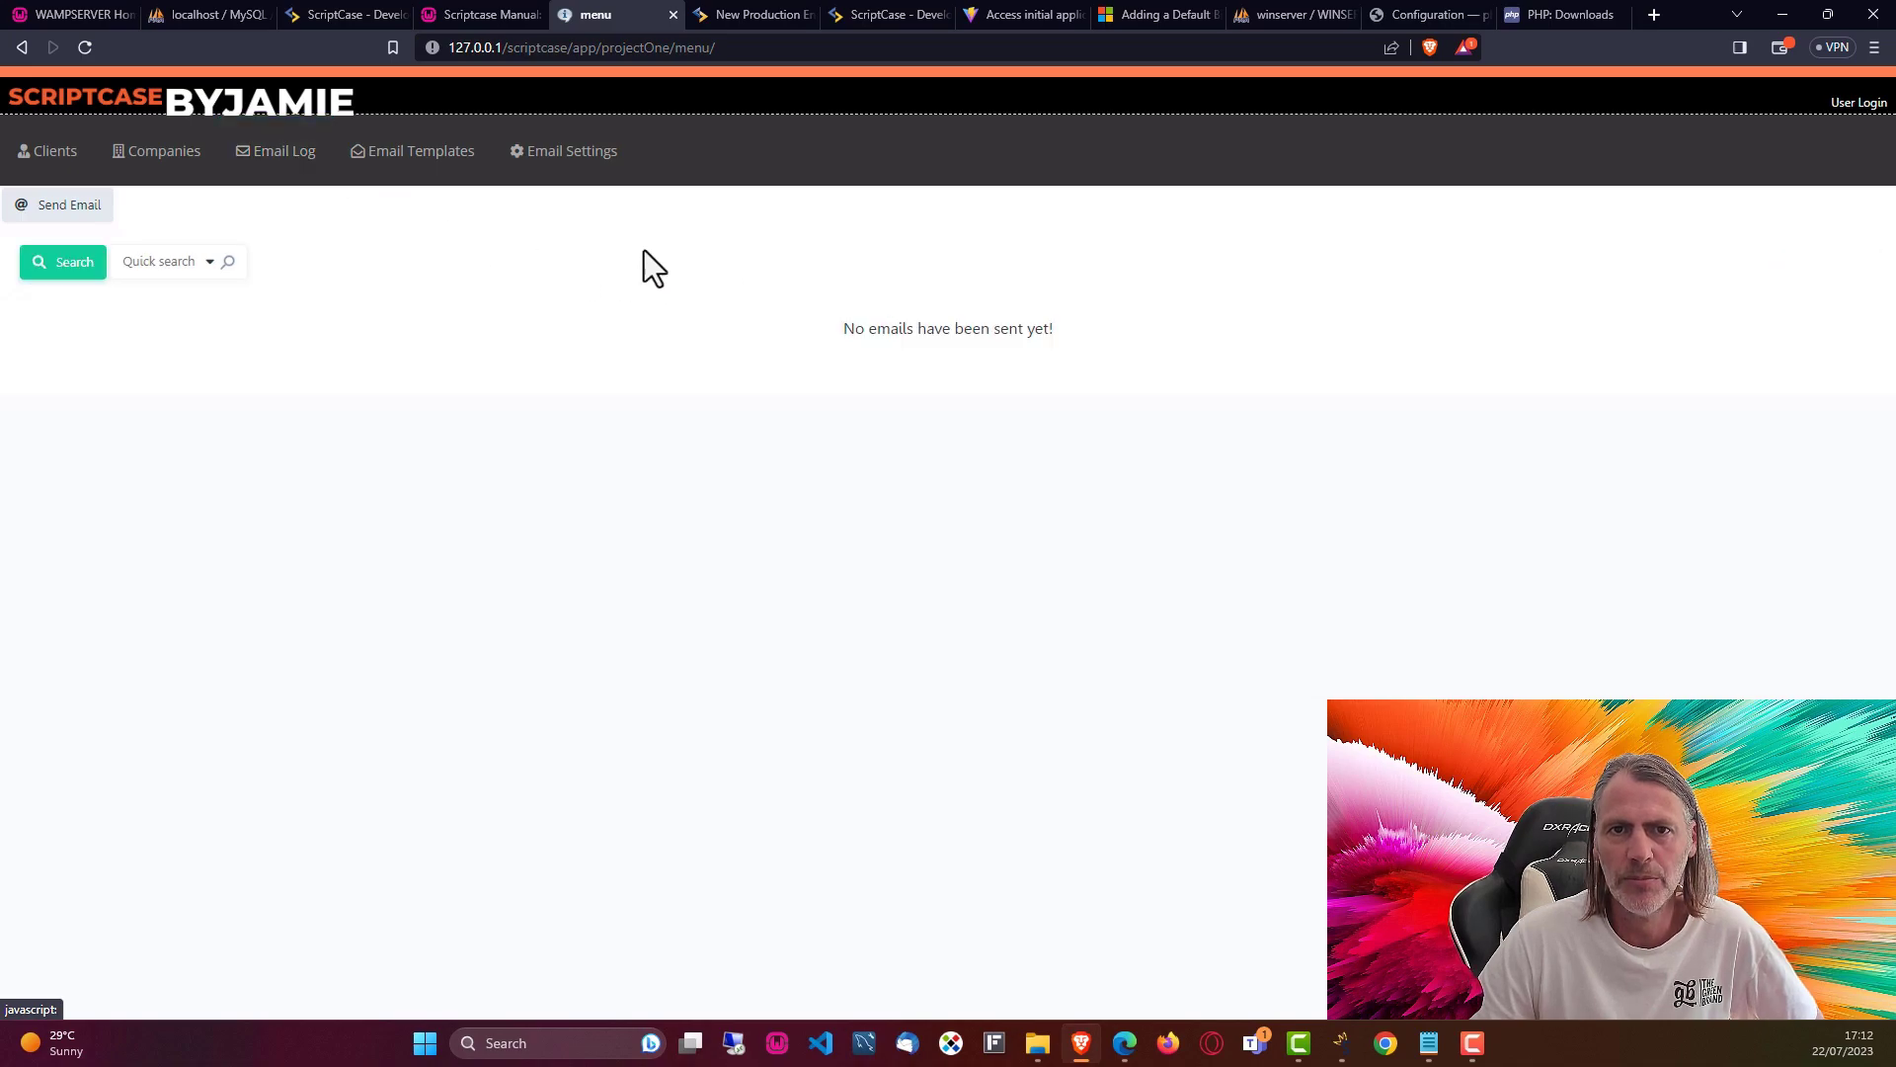
{"action": "left_click", "coordinate": [166, 156]}
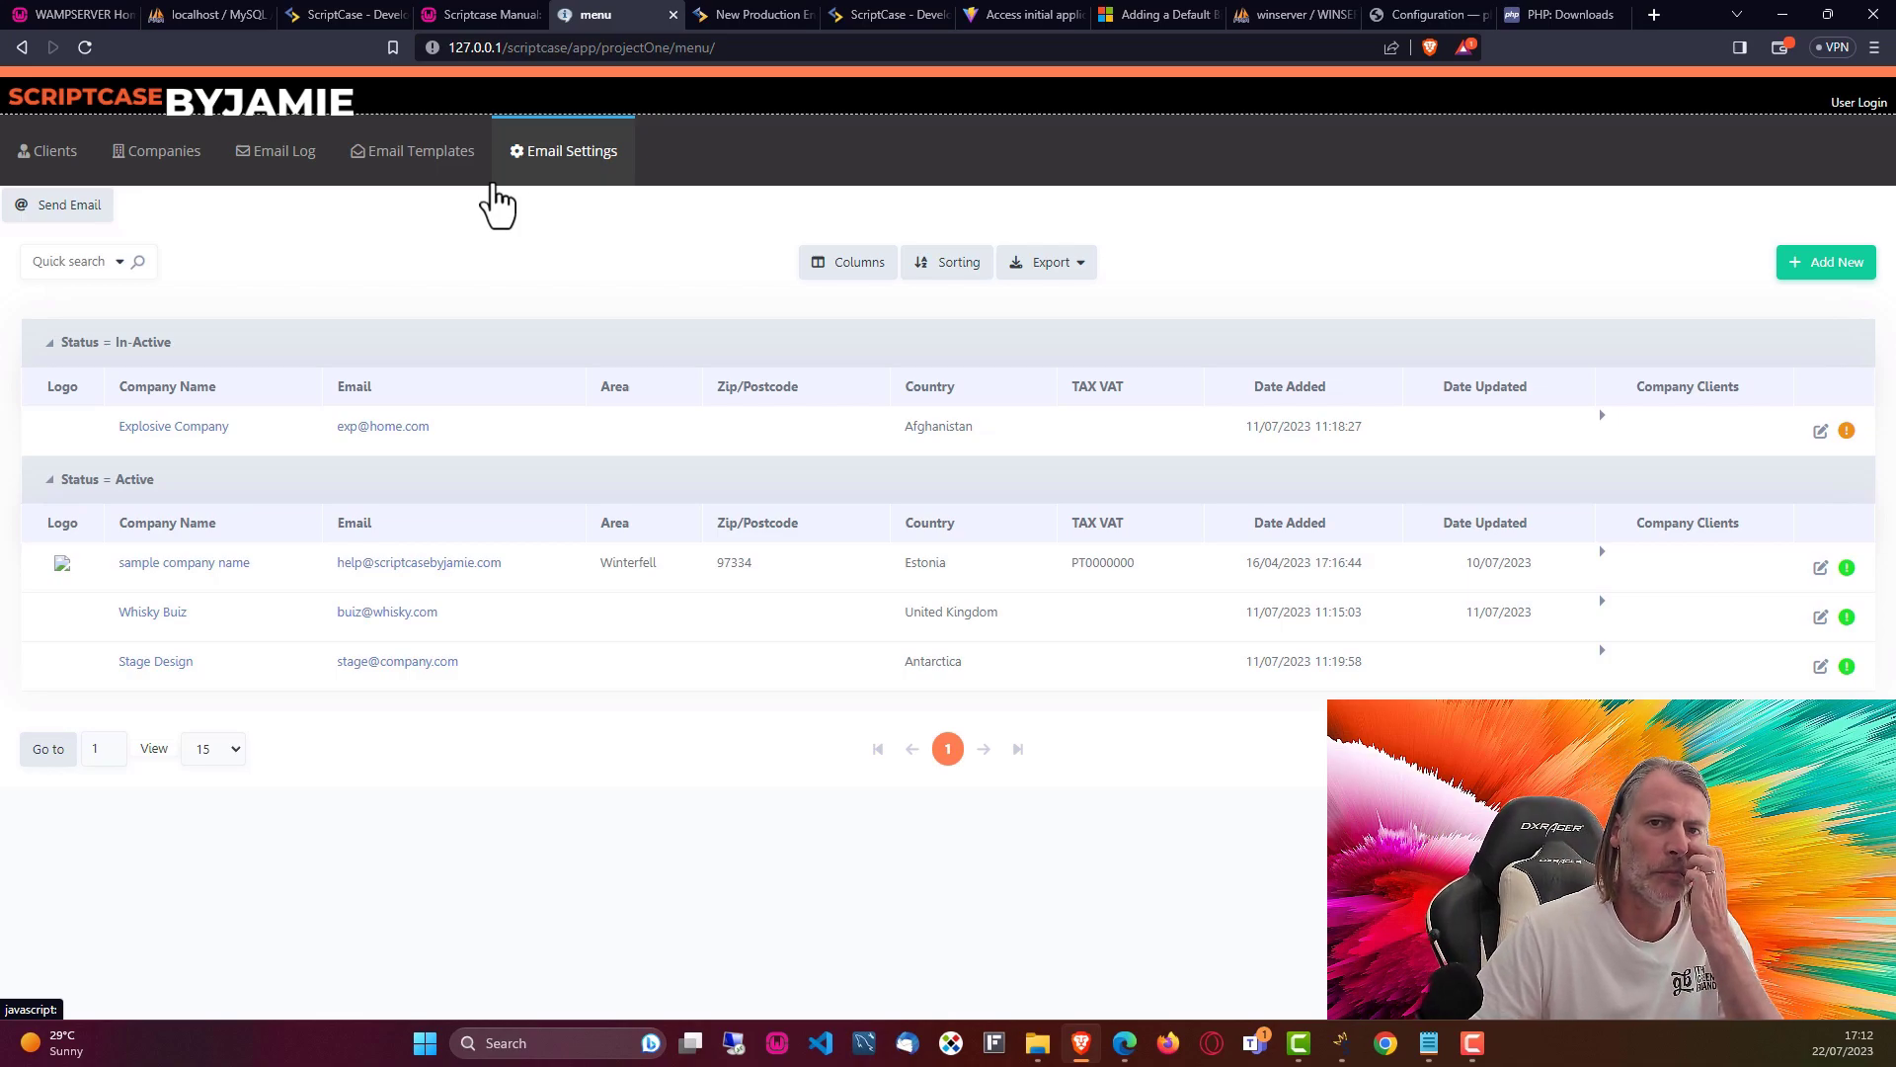
- Return to the ScriptCase development environment and open the project's pOneHeader HTML template for editing
{"action": "left_click", "coordinate": [340, 15]}
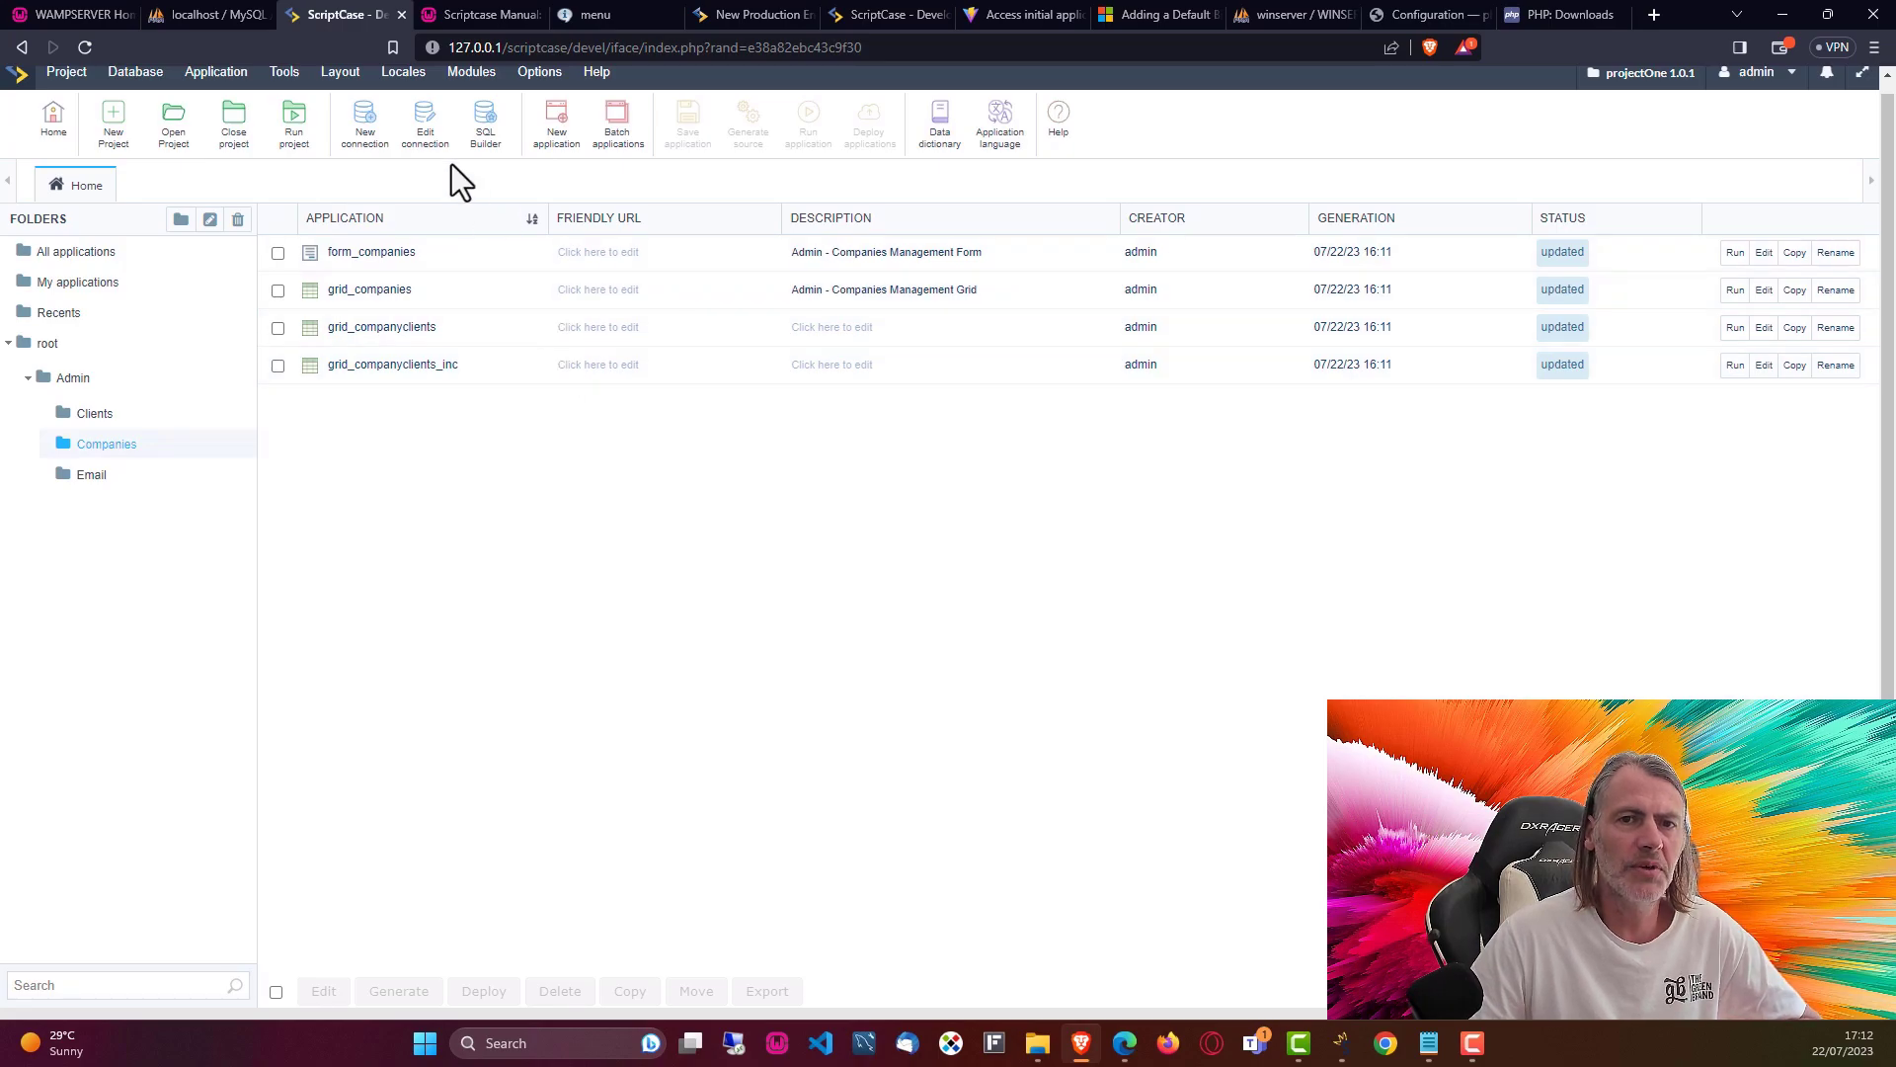
{"action": "mouse_move", "coordinate": [334, 79]}
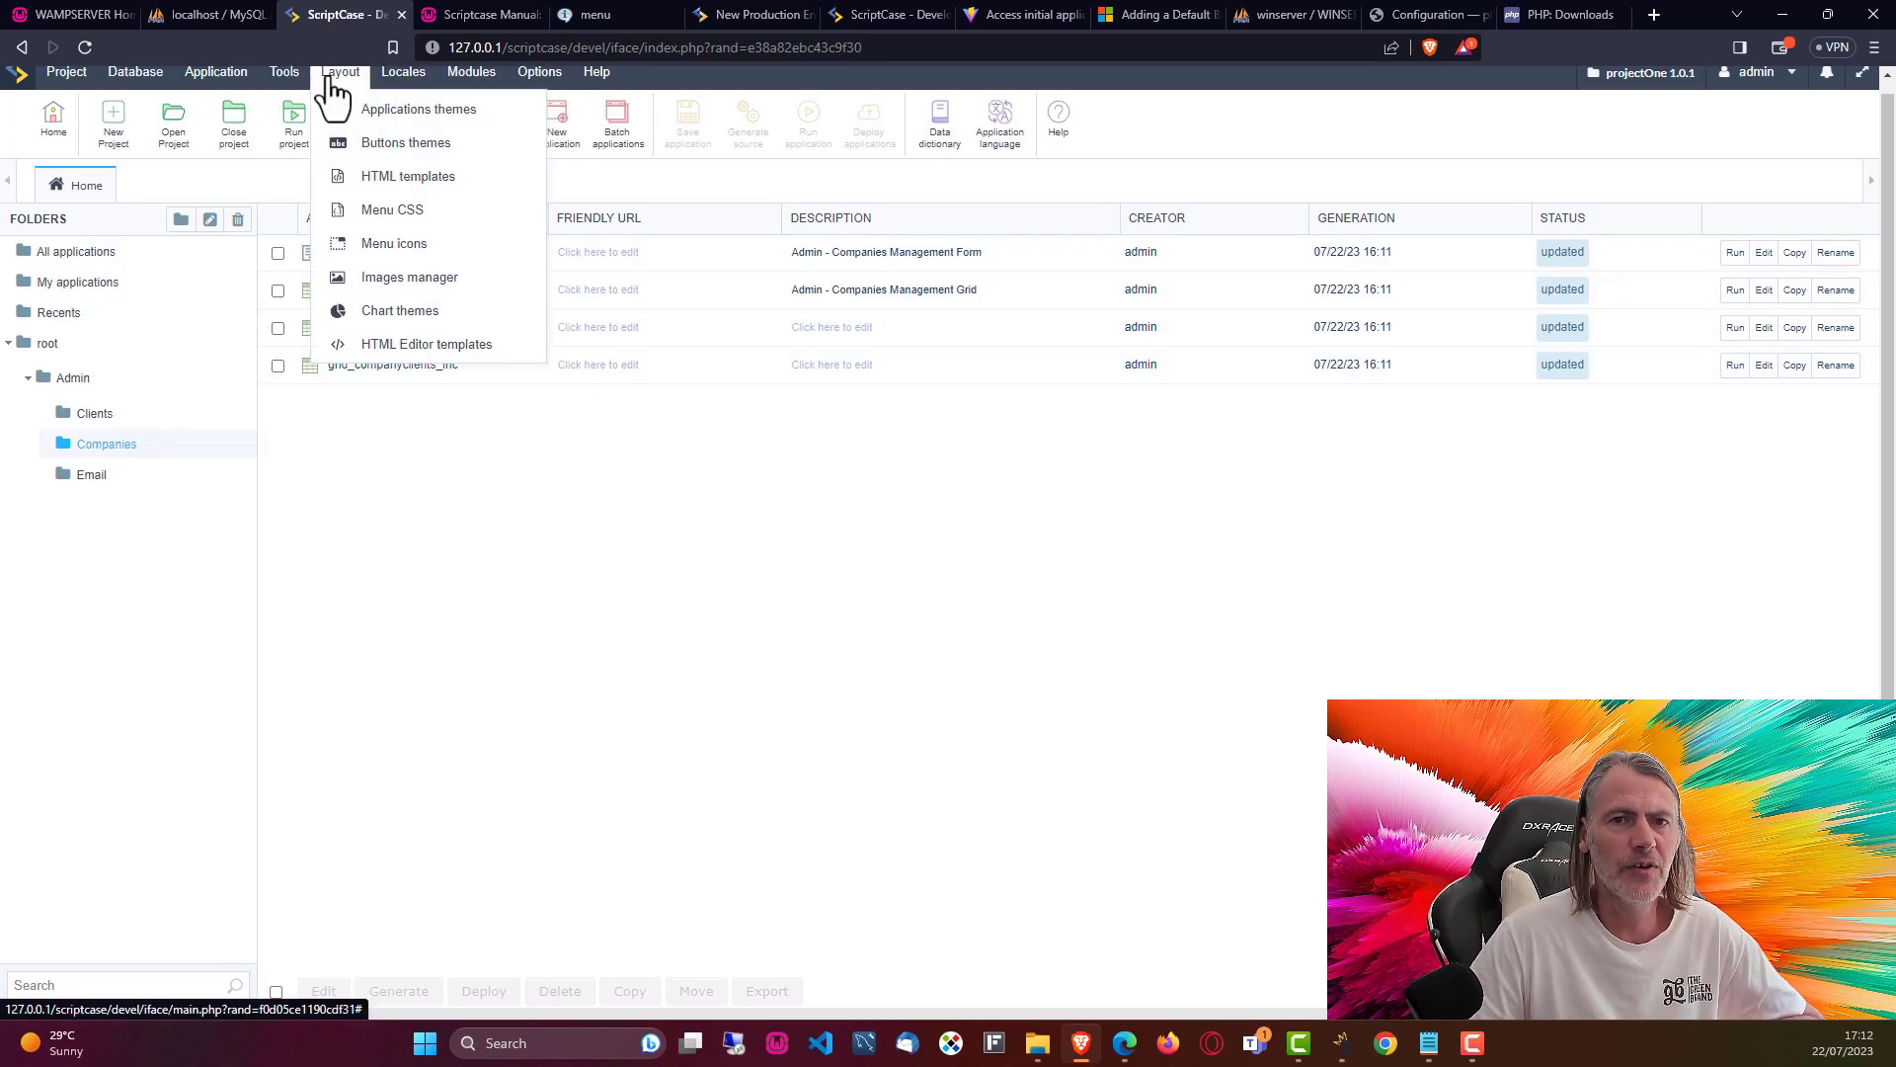
{"action": "left_click", "coordinate": [363, 177]}
{"action": "scroll", "coordinate": [257, 696], "scroll_direction": "up", "scroll_amount": 1}
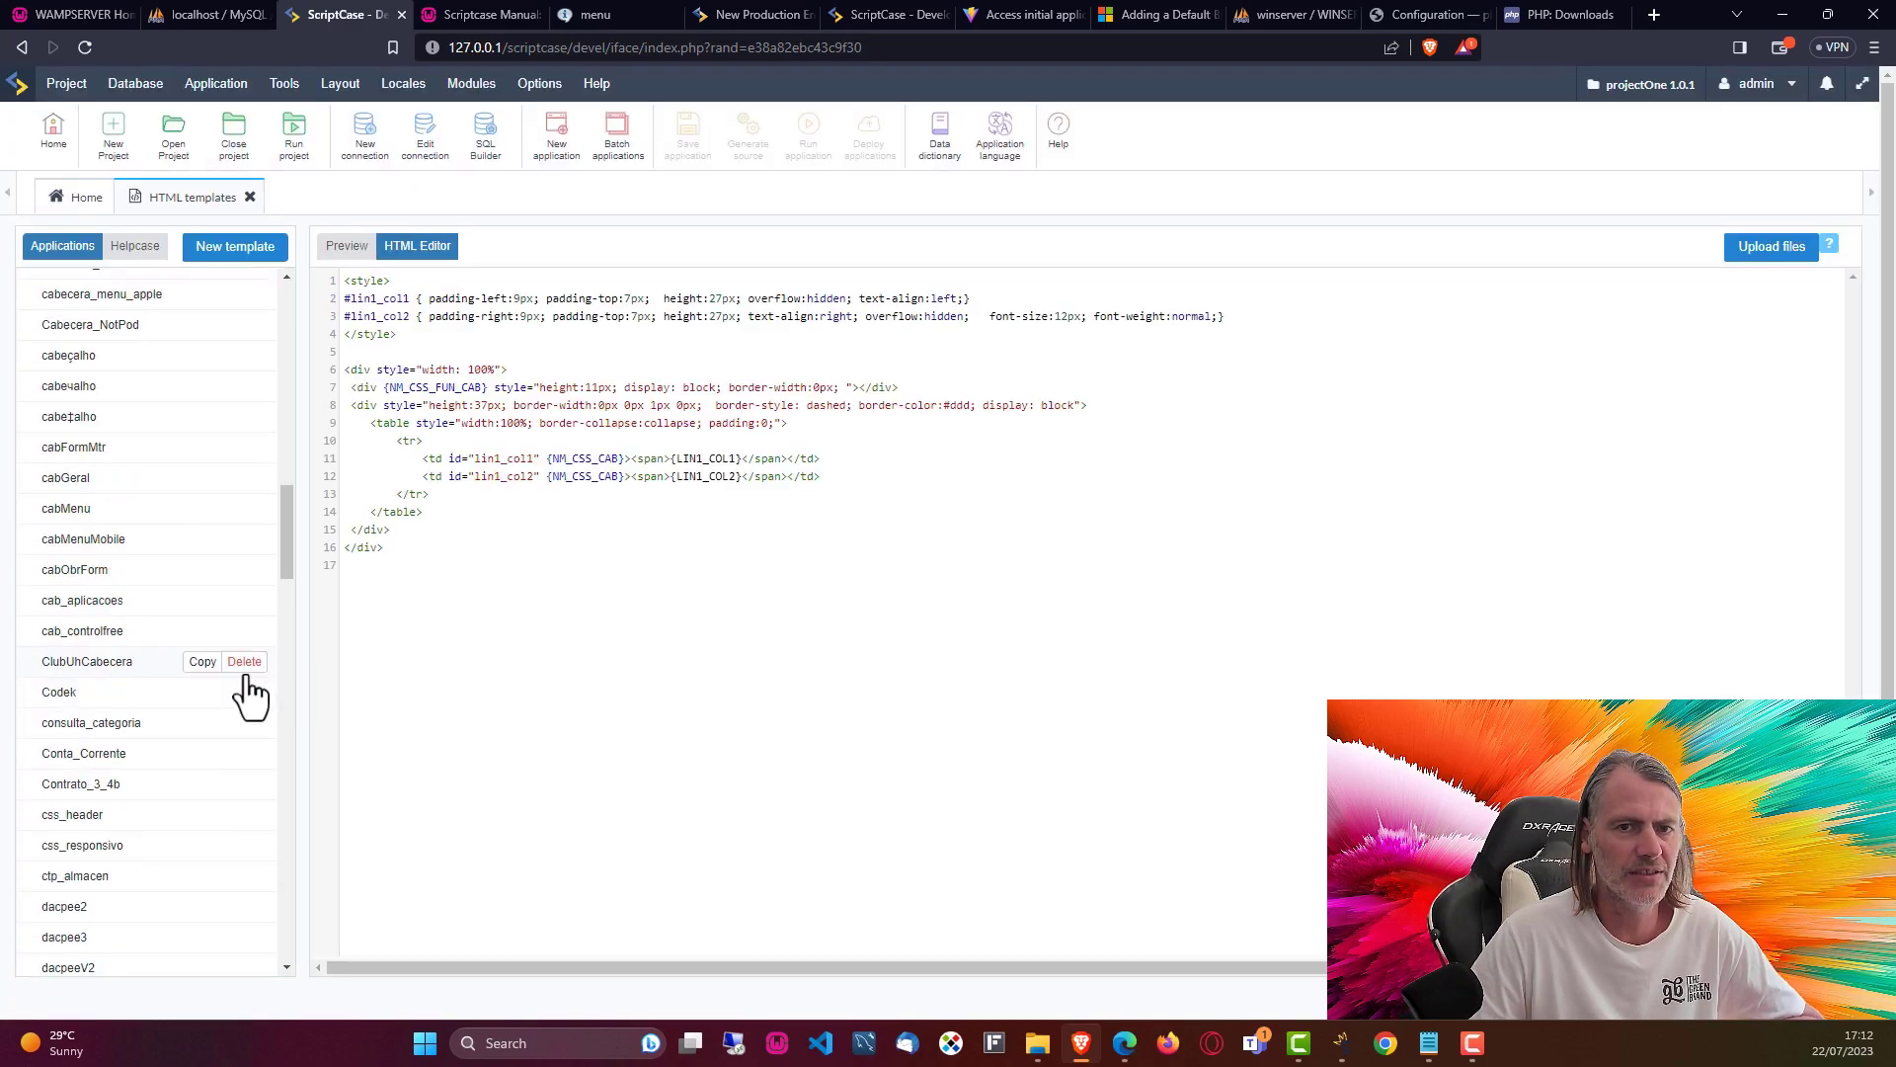
{"action": "scroll", "coordinate": [247, 692], "scroll_direction": "down", "scroll_amount": 10}
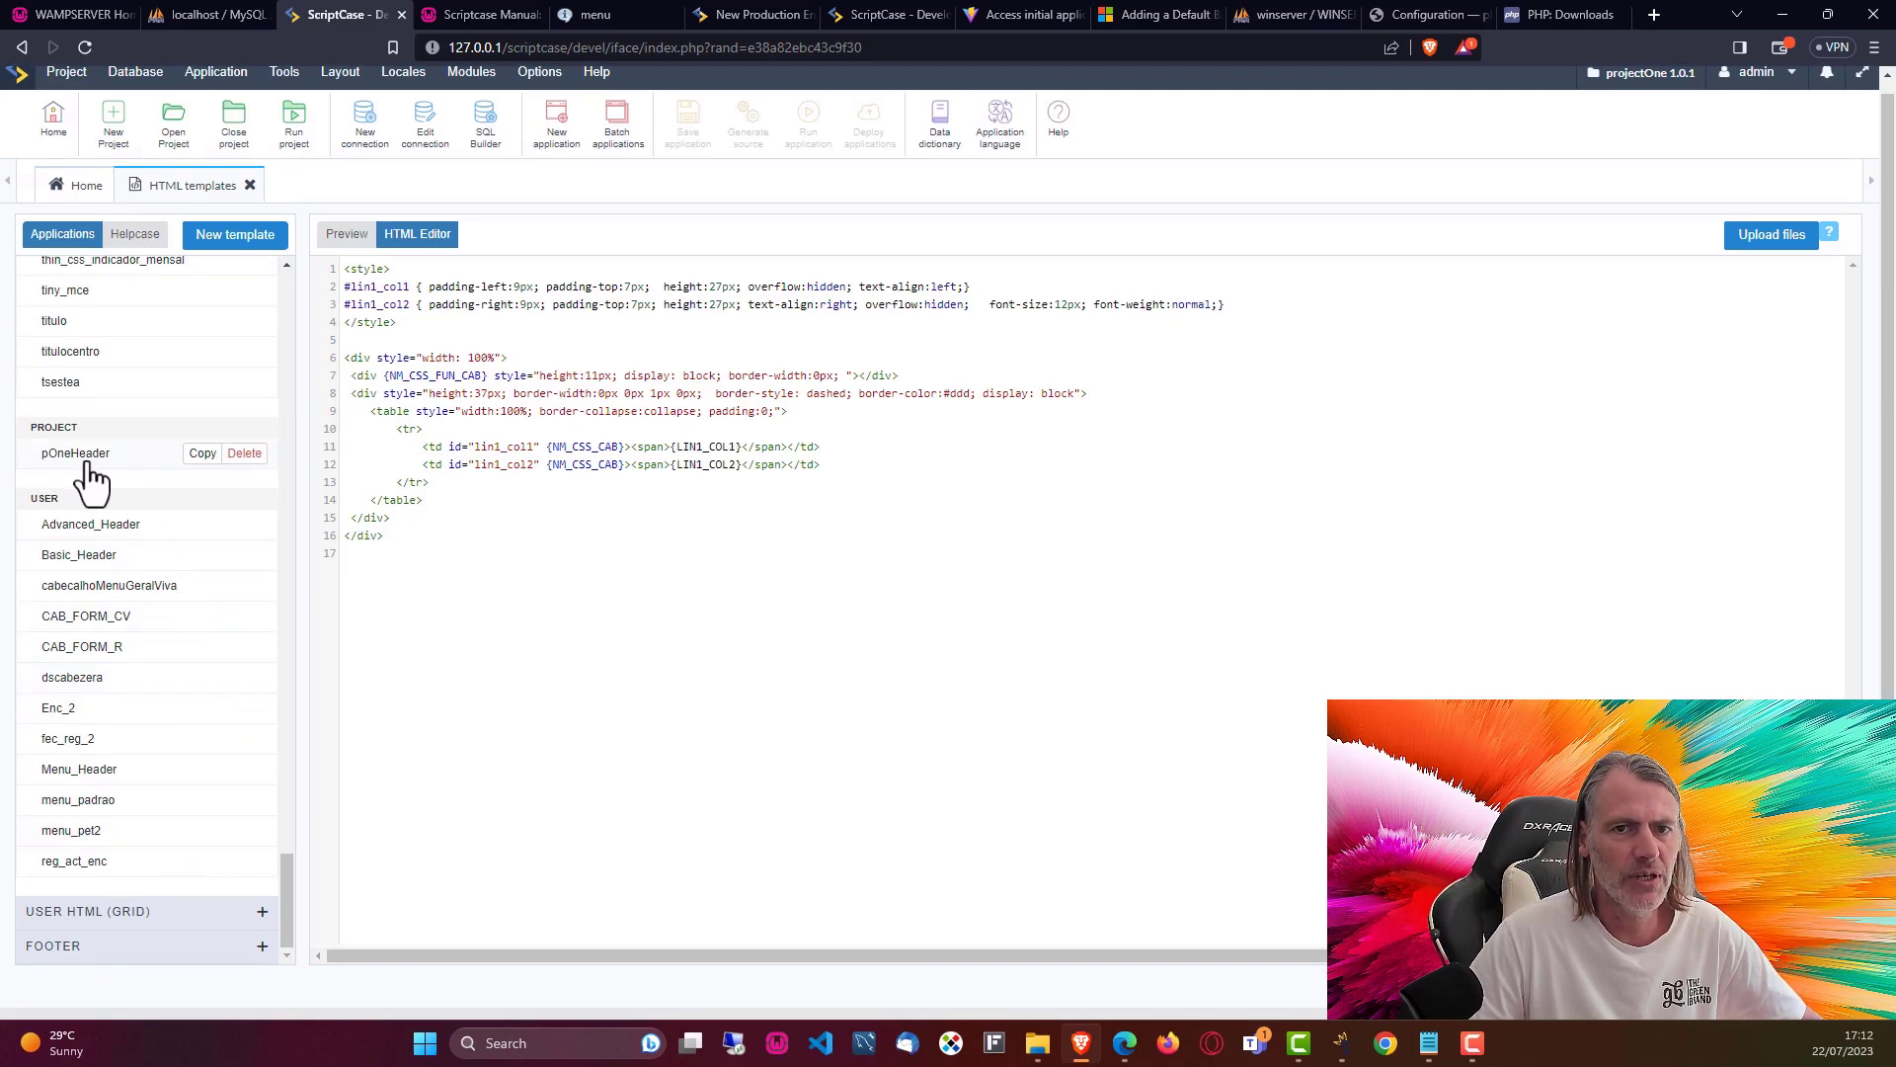
{"action": "left_click", "coordinate": [85, 460]}
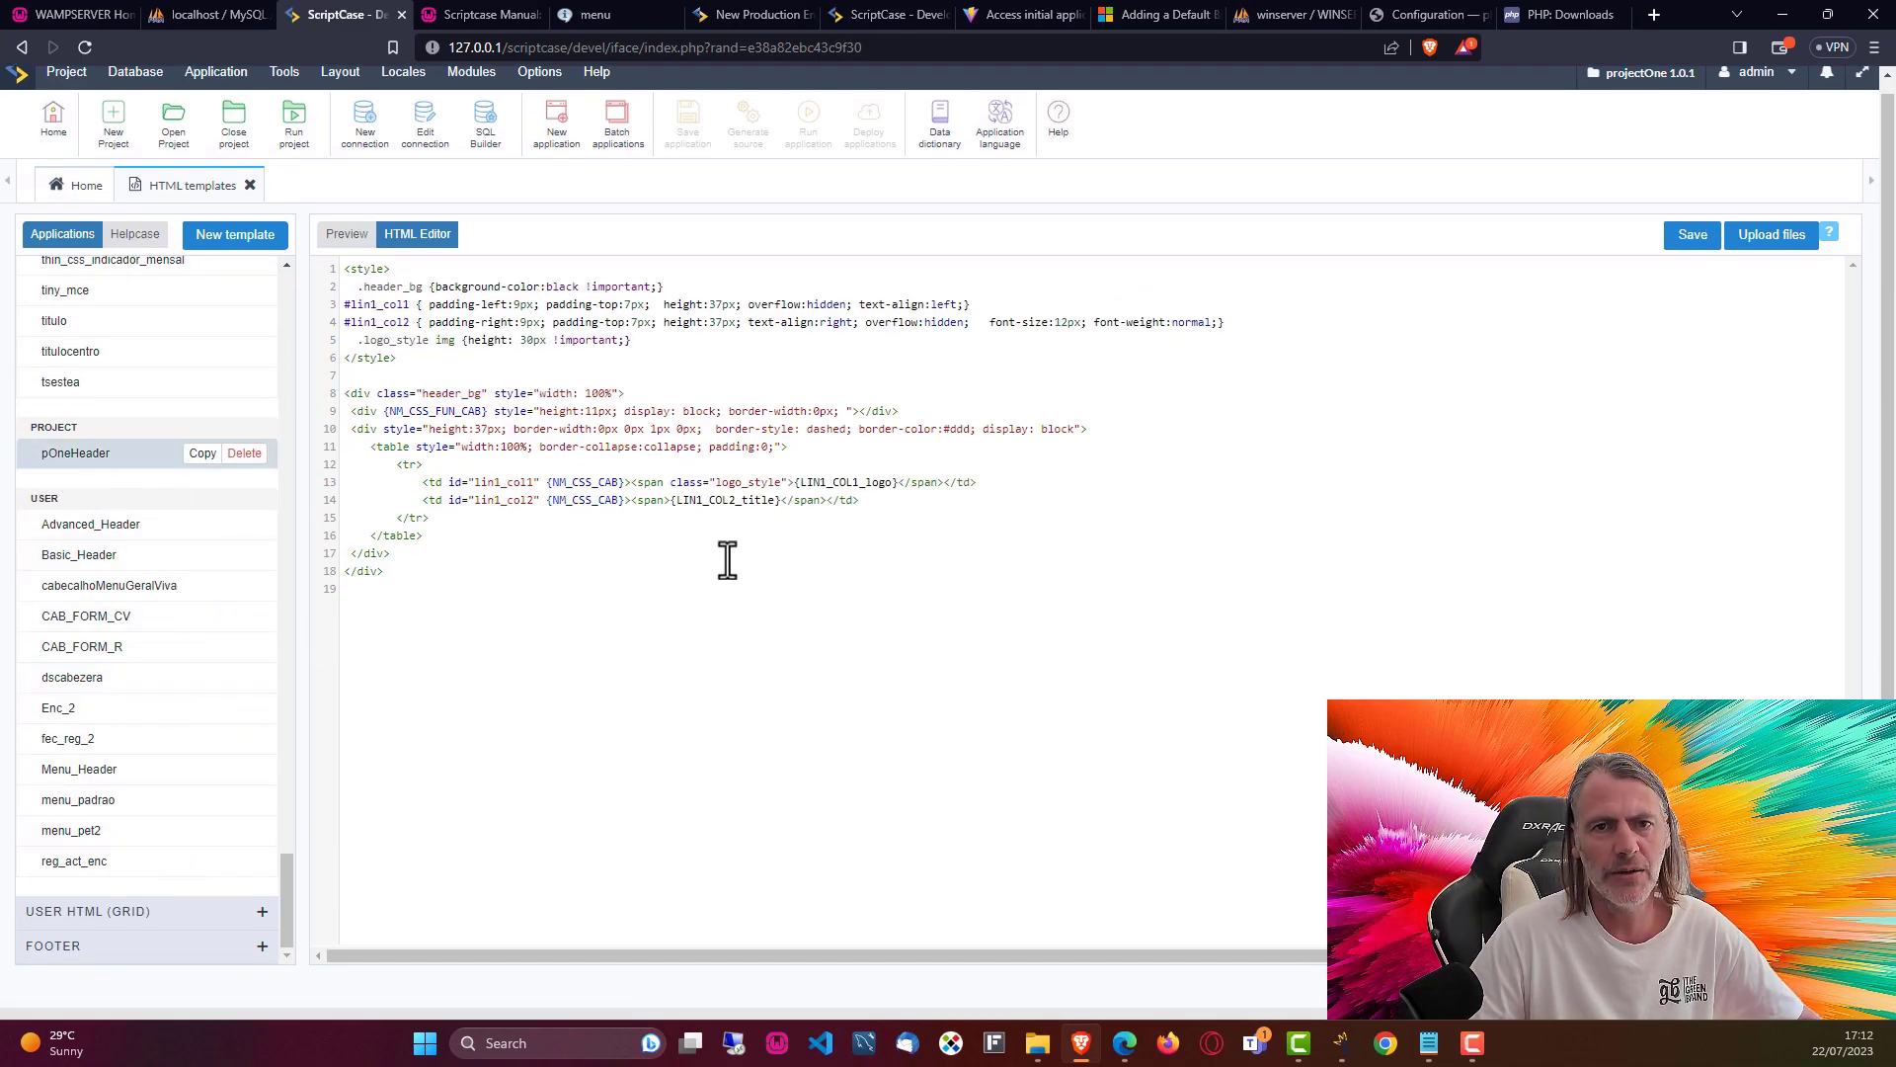
- Set the height of both #lin1_col1 and #lin1_col2 to 47px in the template's style block
{"action": "left_click", "coordinate": [546, 306]}
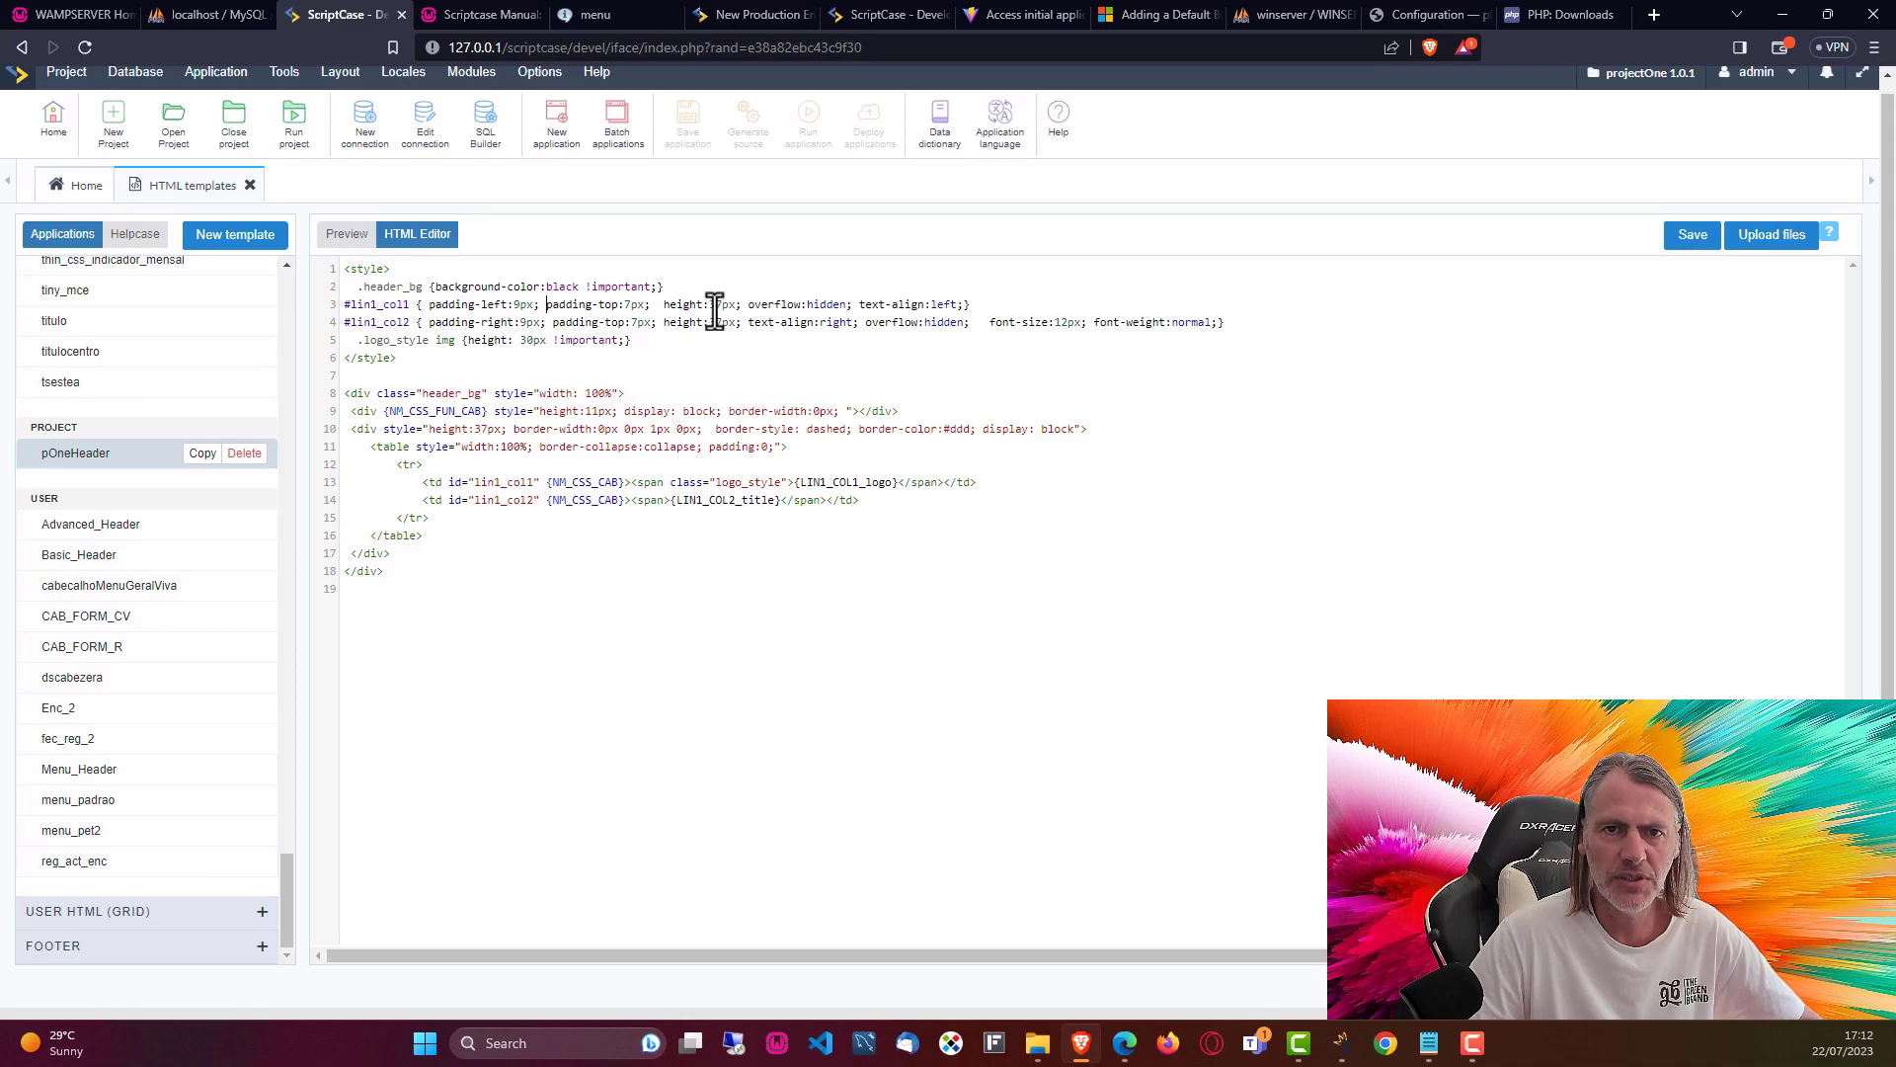
{"action": "left_click_drag", "start_coordinate": [711, 309], "coordinate": [717, 323]}
{"action": "type", "text": "4"}
{"action": "type", "text": "4"}
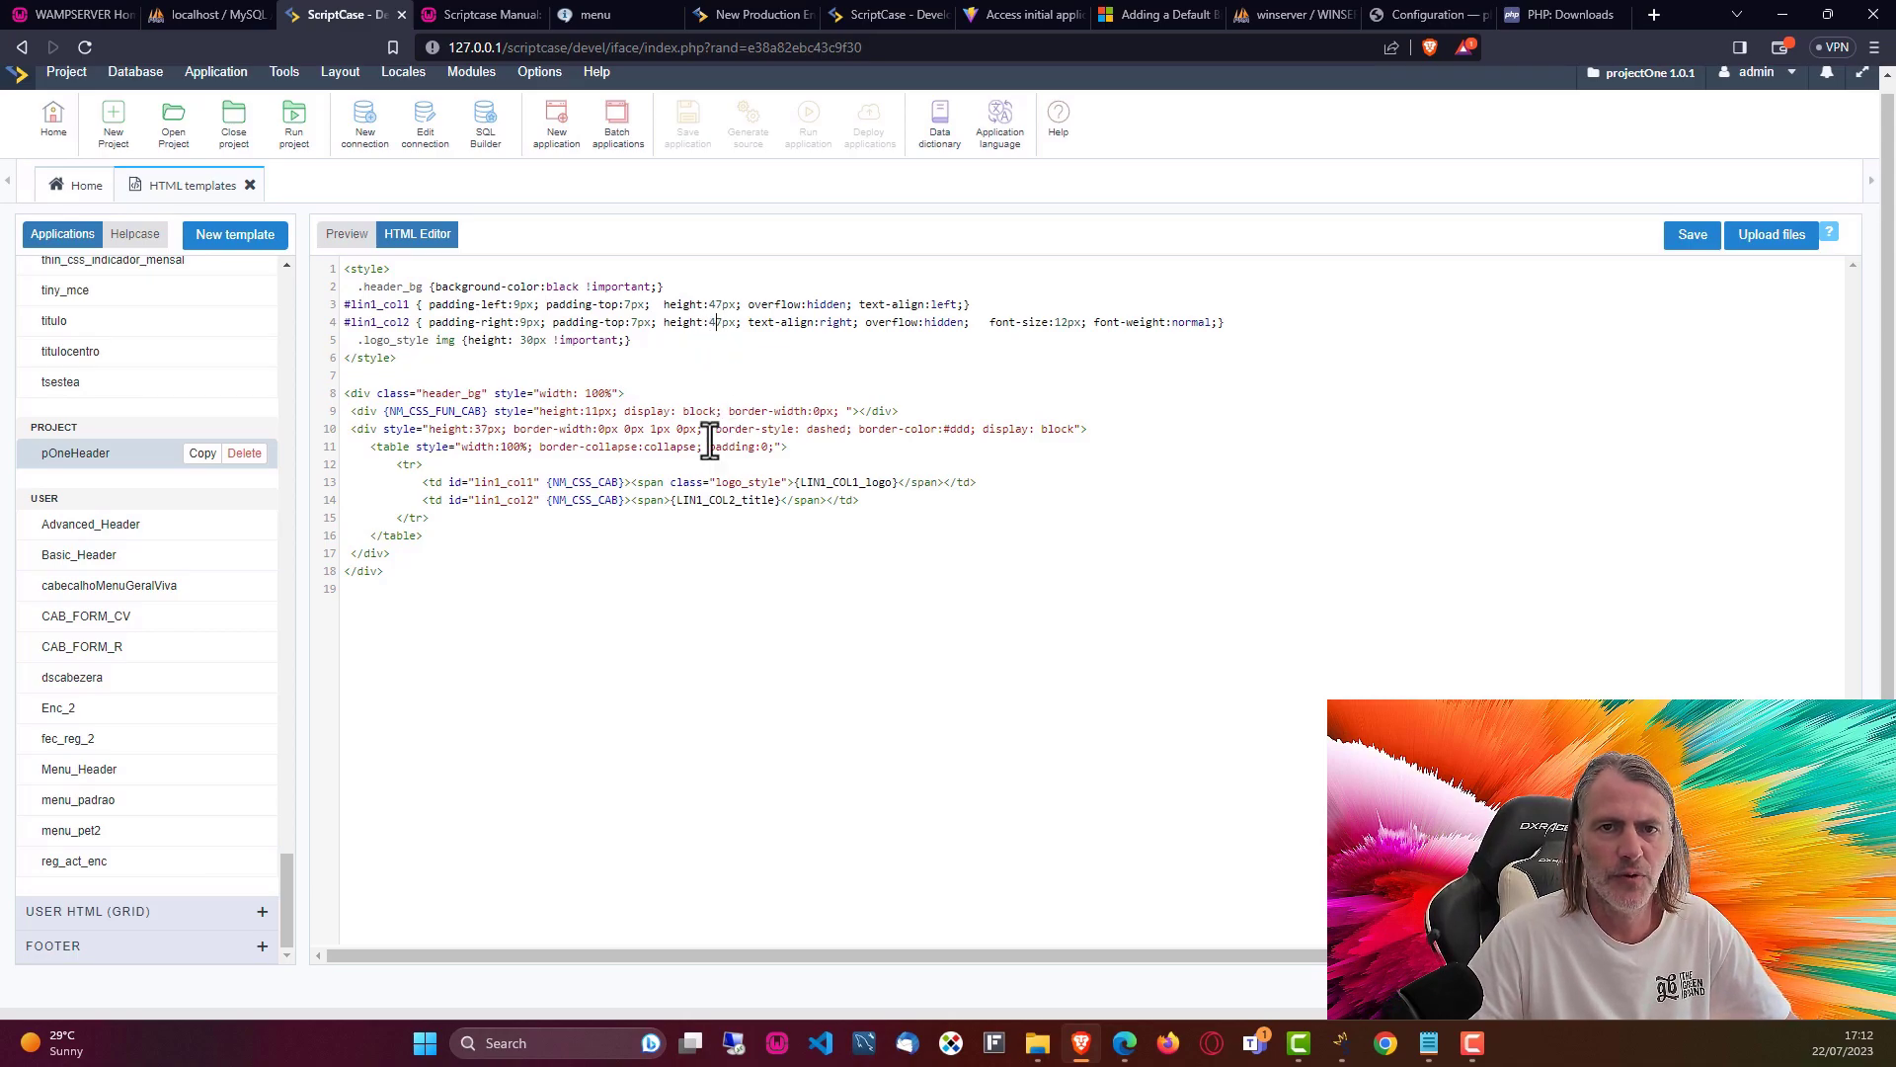
- Set the height of the {NM_CSS_FUN_CAB} div to 41px and save the pOneHeader template
{"action": "left_click", "coordinate": [554, 411]}
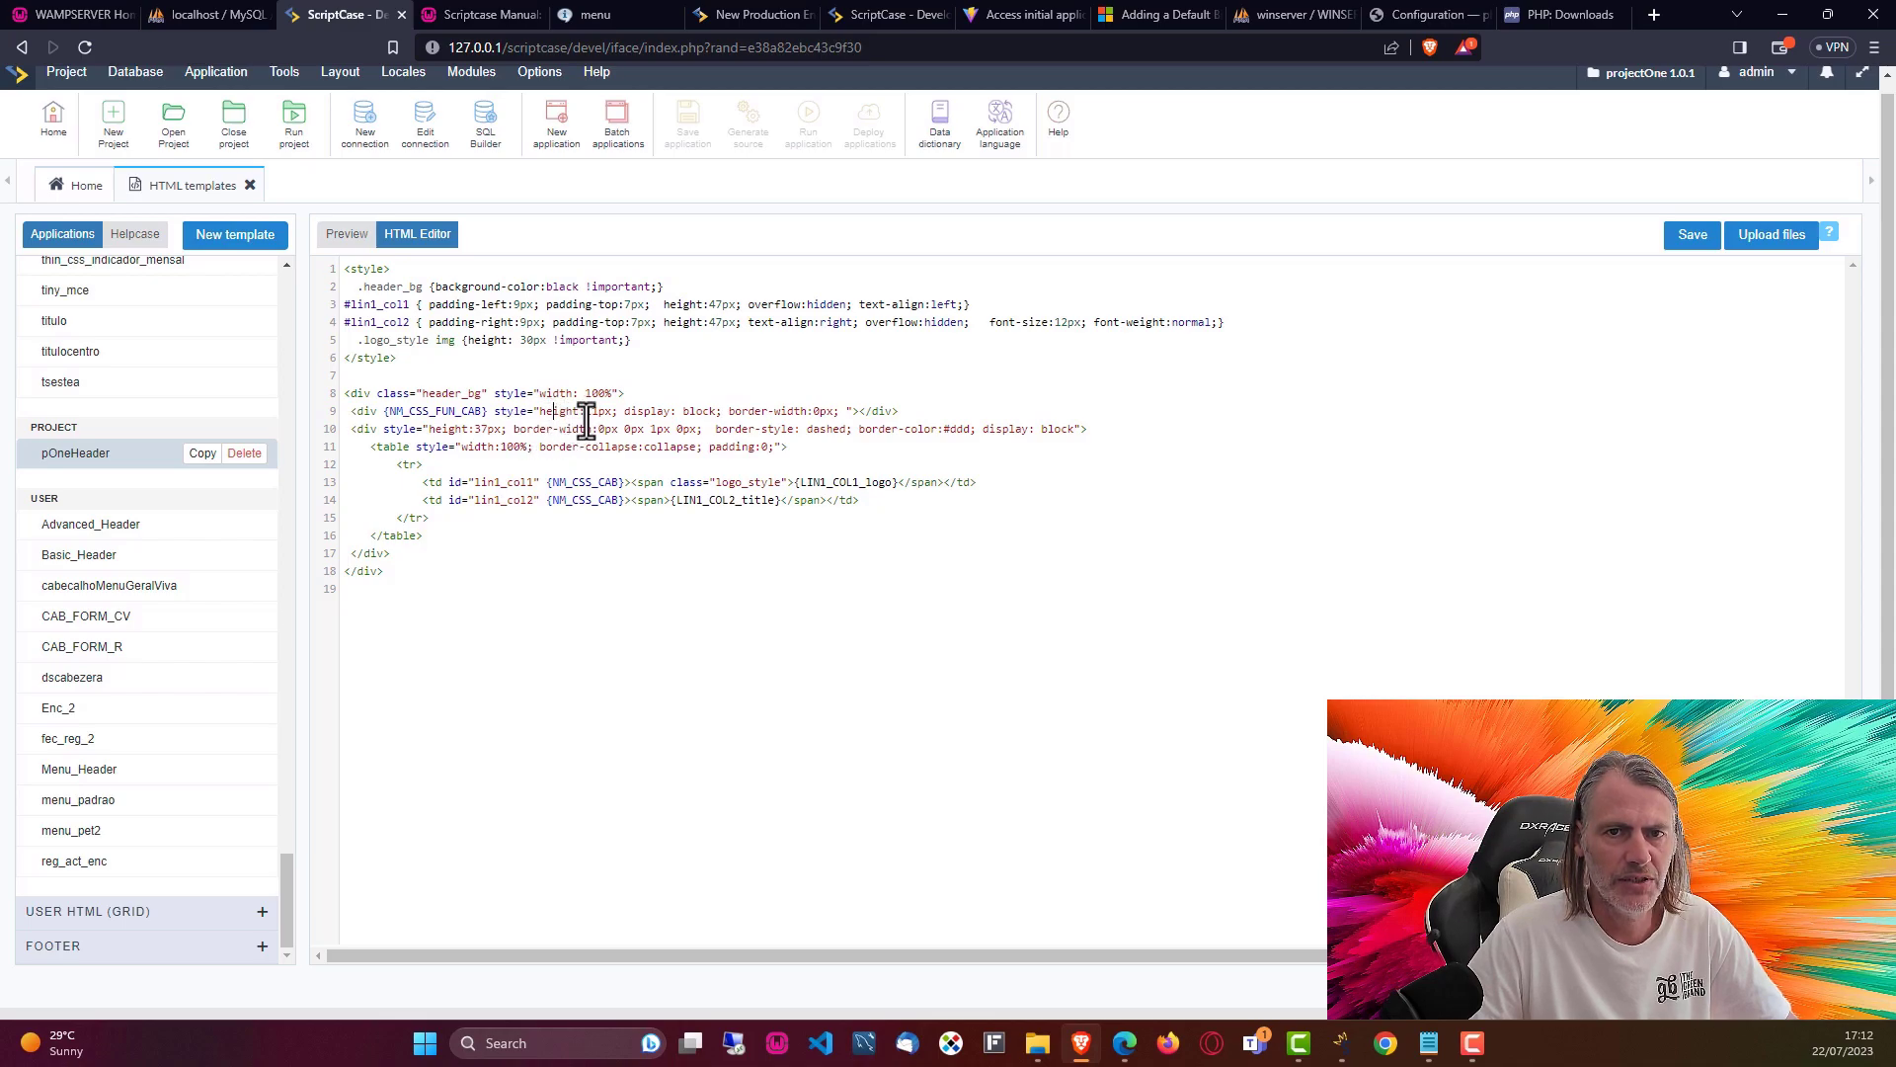
{"action": "left_click_drag", "start_coordinate": [593, 411], "coordinate": [600, 411]}
{"action": "type", "text": "4"}
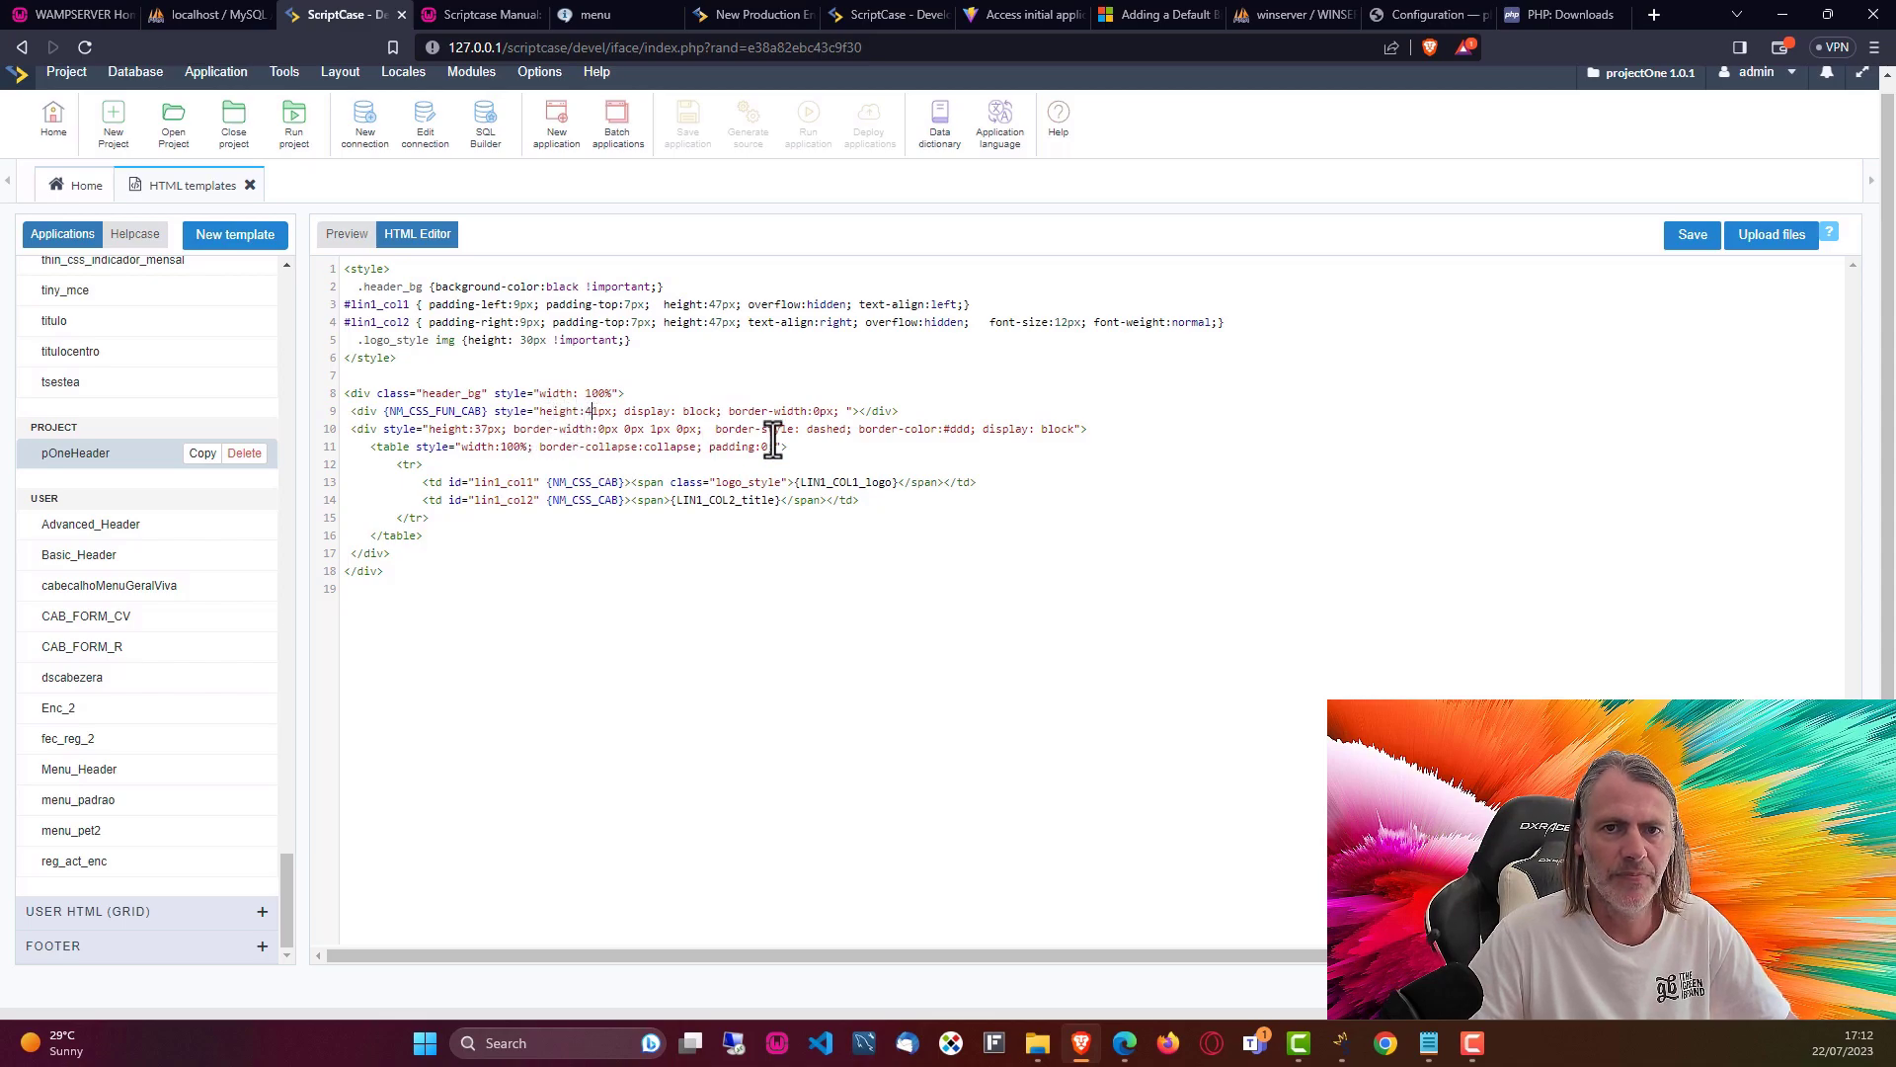
{"action": "left_click", "coordinate": [1693, 237]}
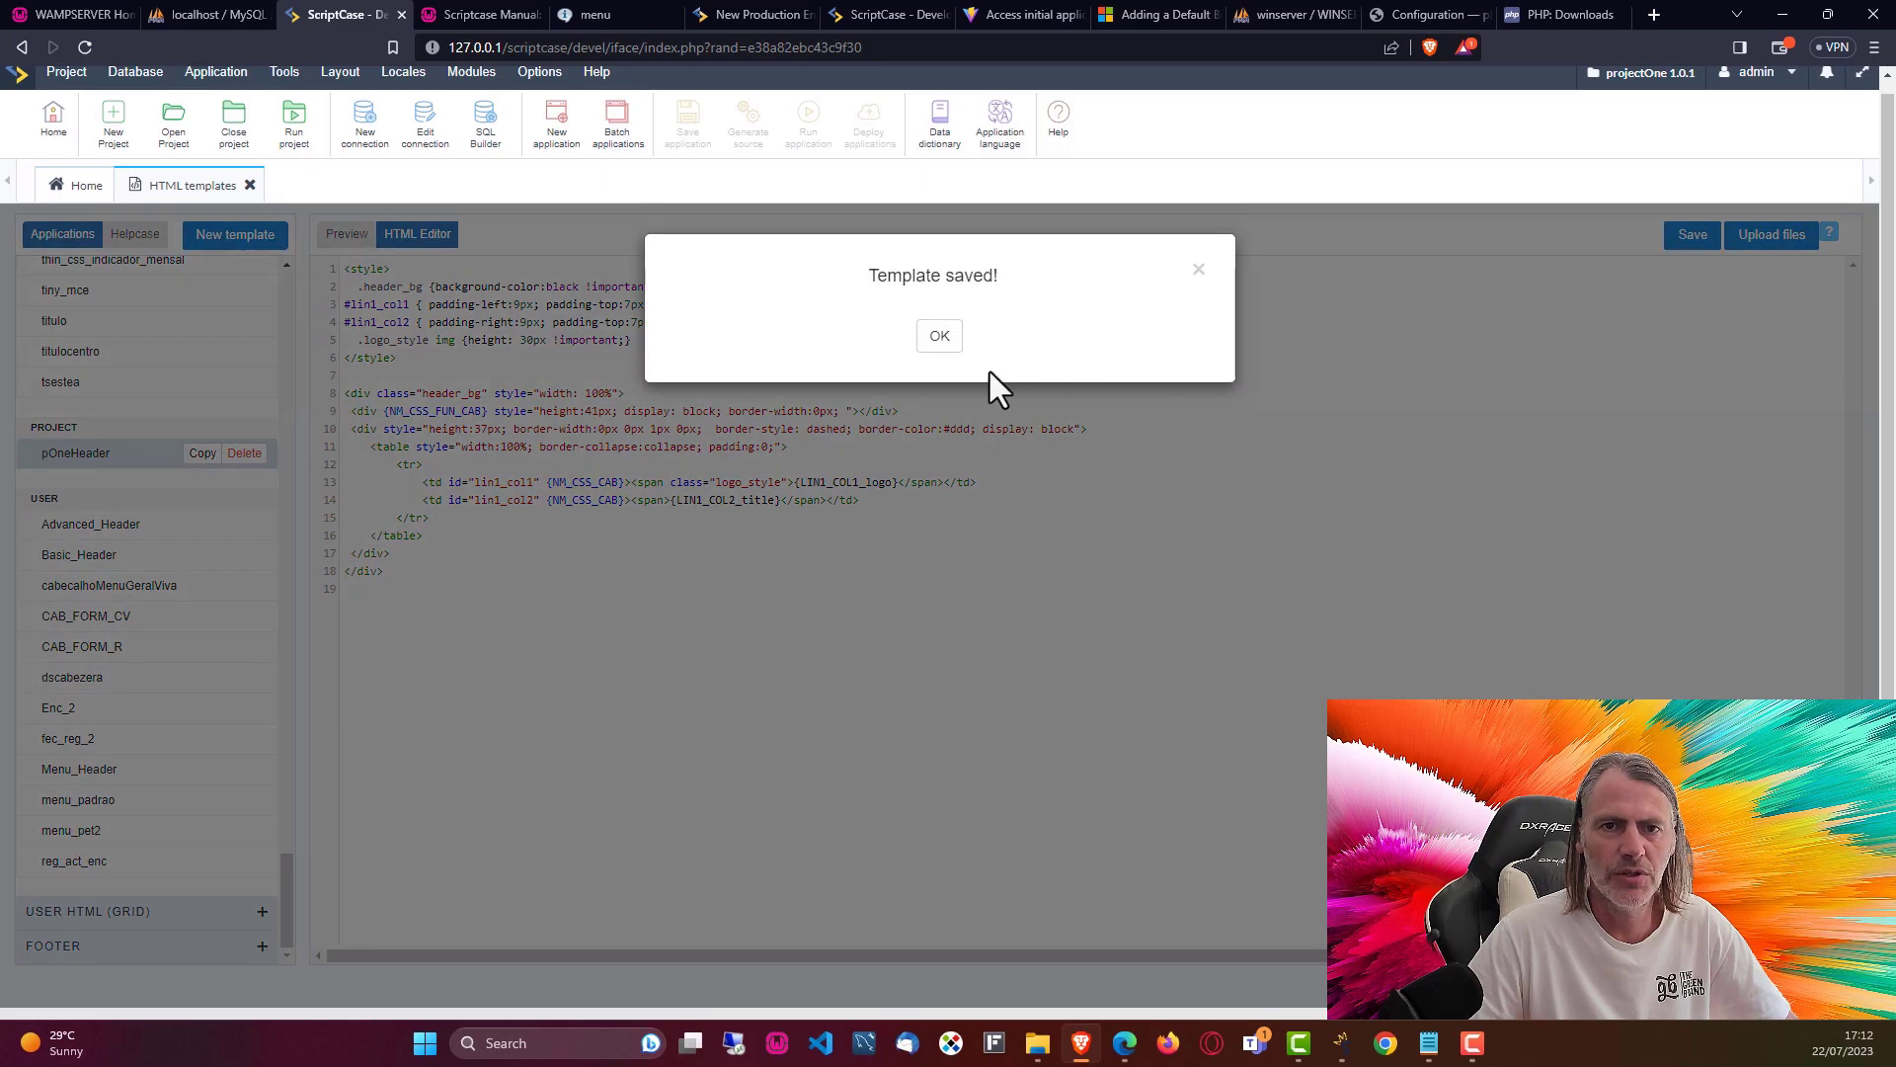
{"action": "left_click", "coordinate": [939, 332]}
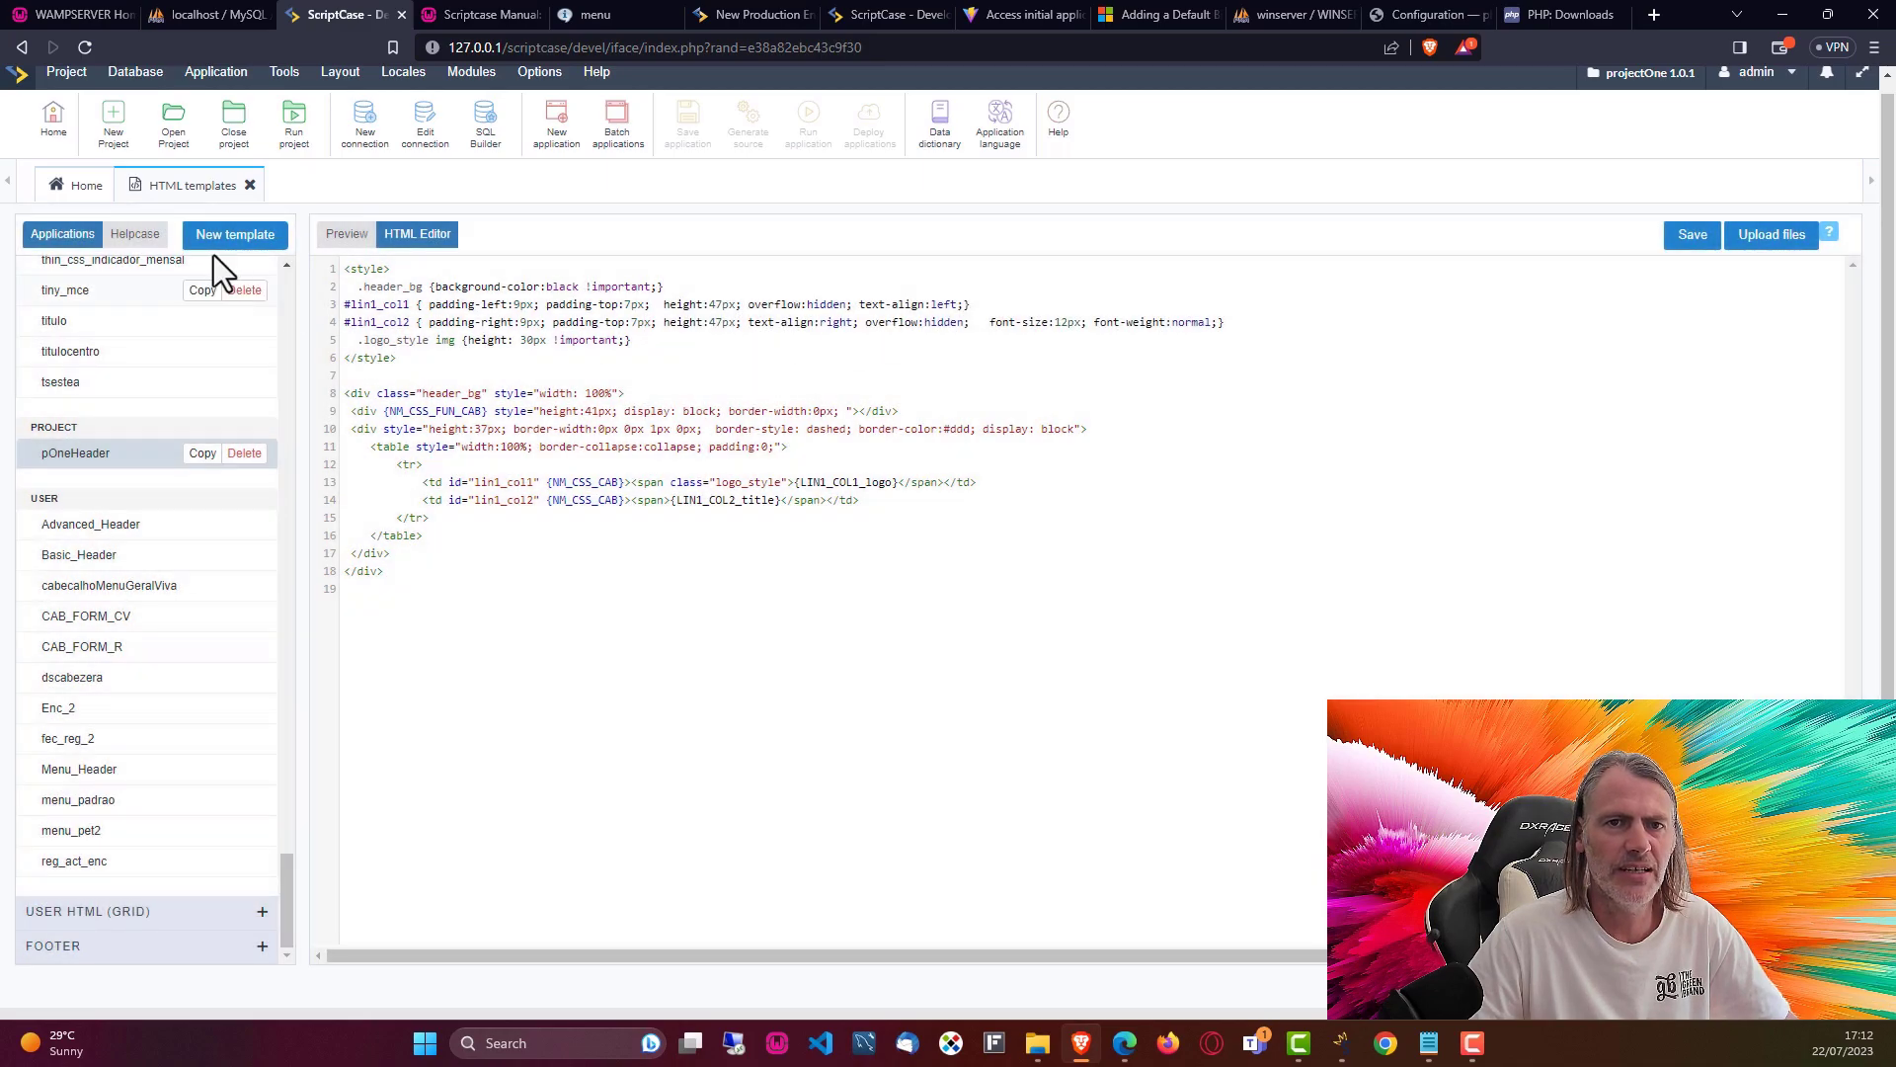
- Run the project to check the header, and regenerate the source code for all applications
{"action": "left_click", "coordinate": [293, 124]}
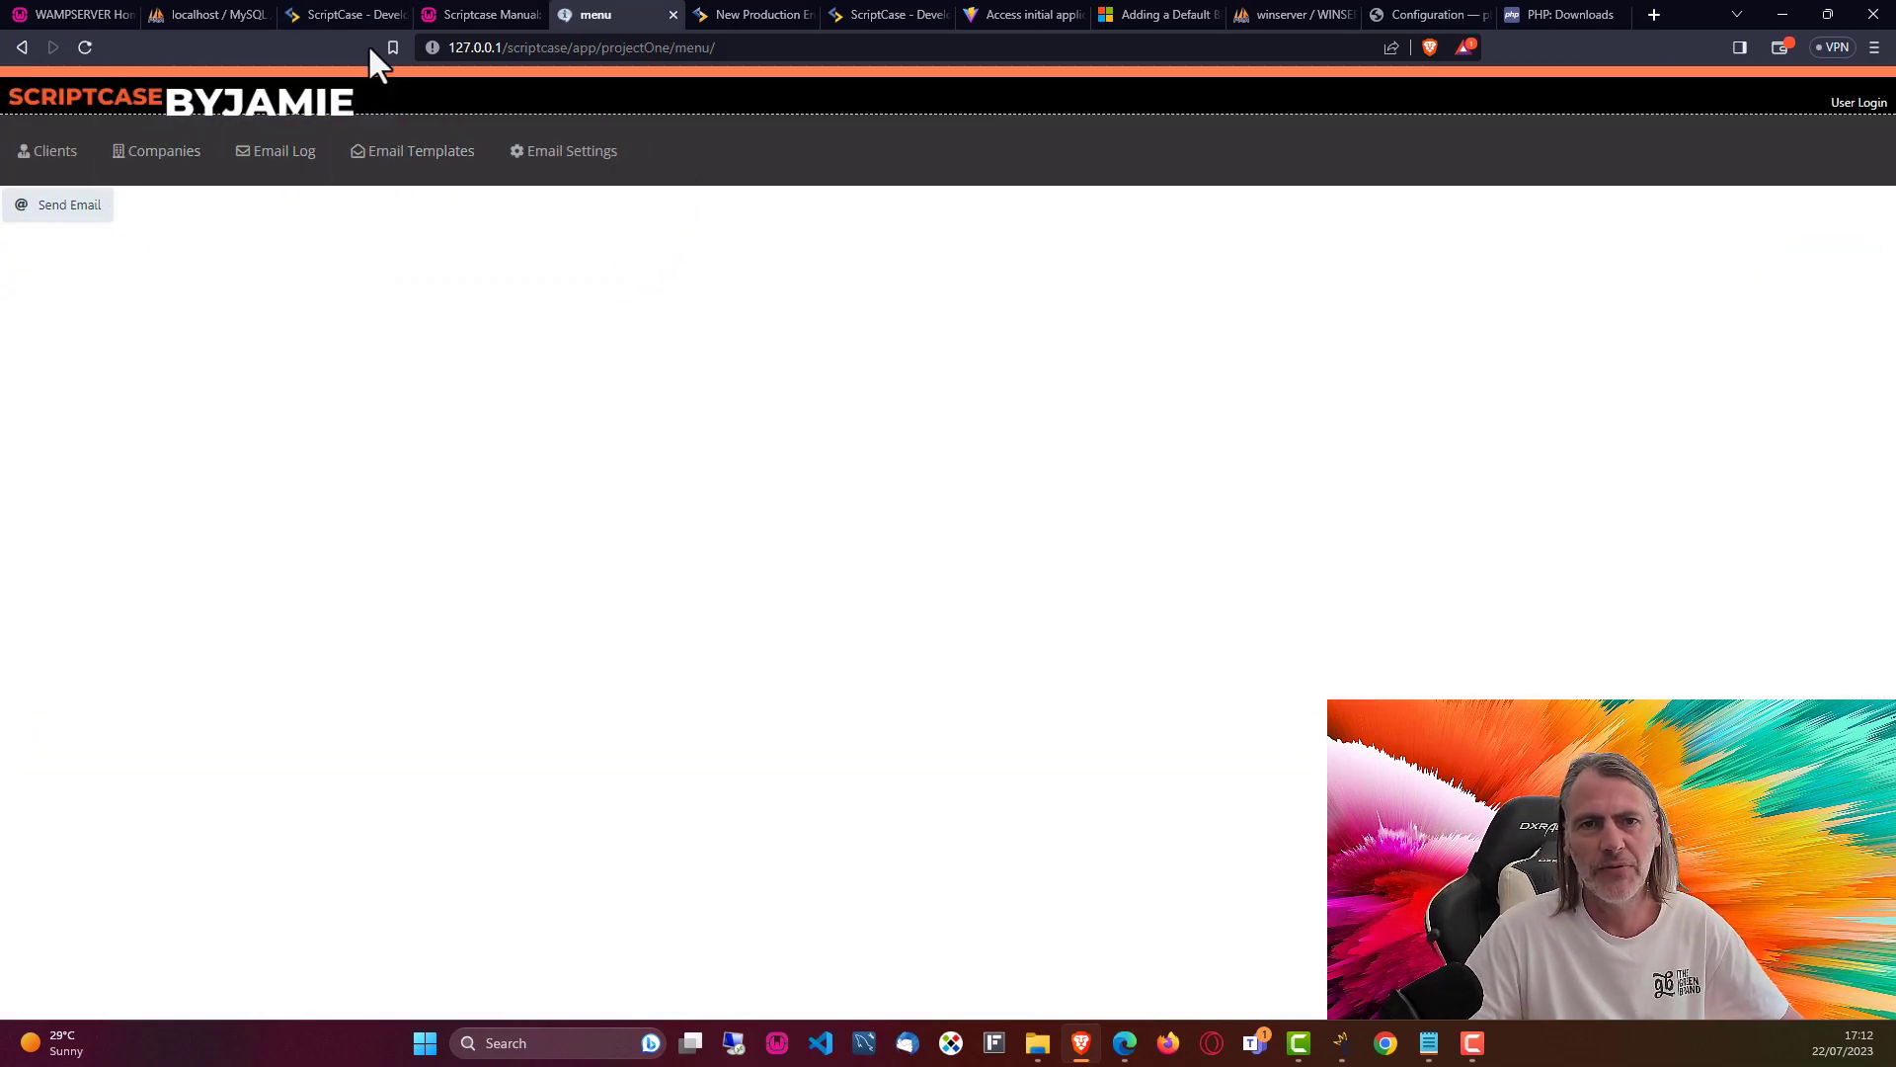
{"action": "left_click", "coordinate": [332, 15]}
{"action": "left_click", "coordinate": [66, 71]}
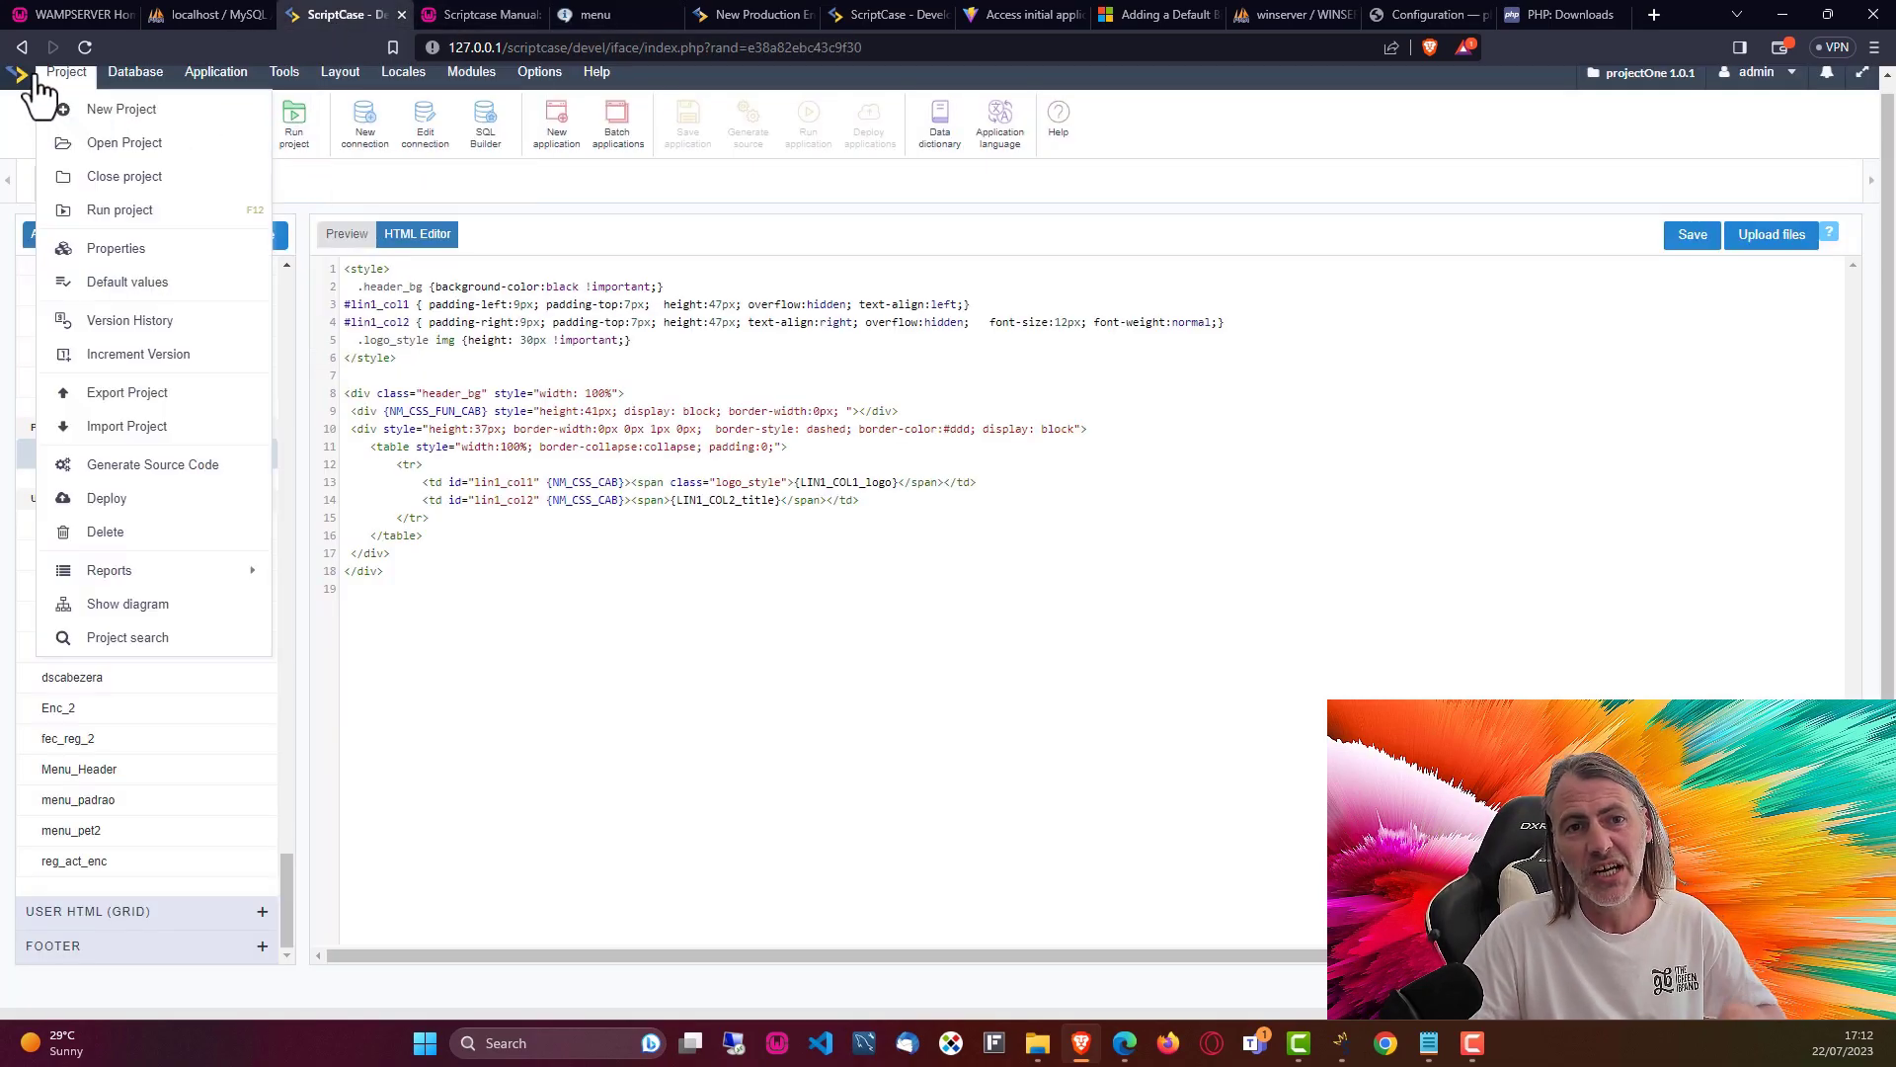
{"action": "left_click", "coordinate": [123, 465]}
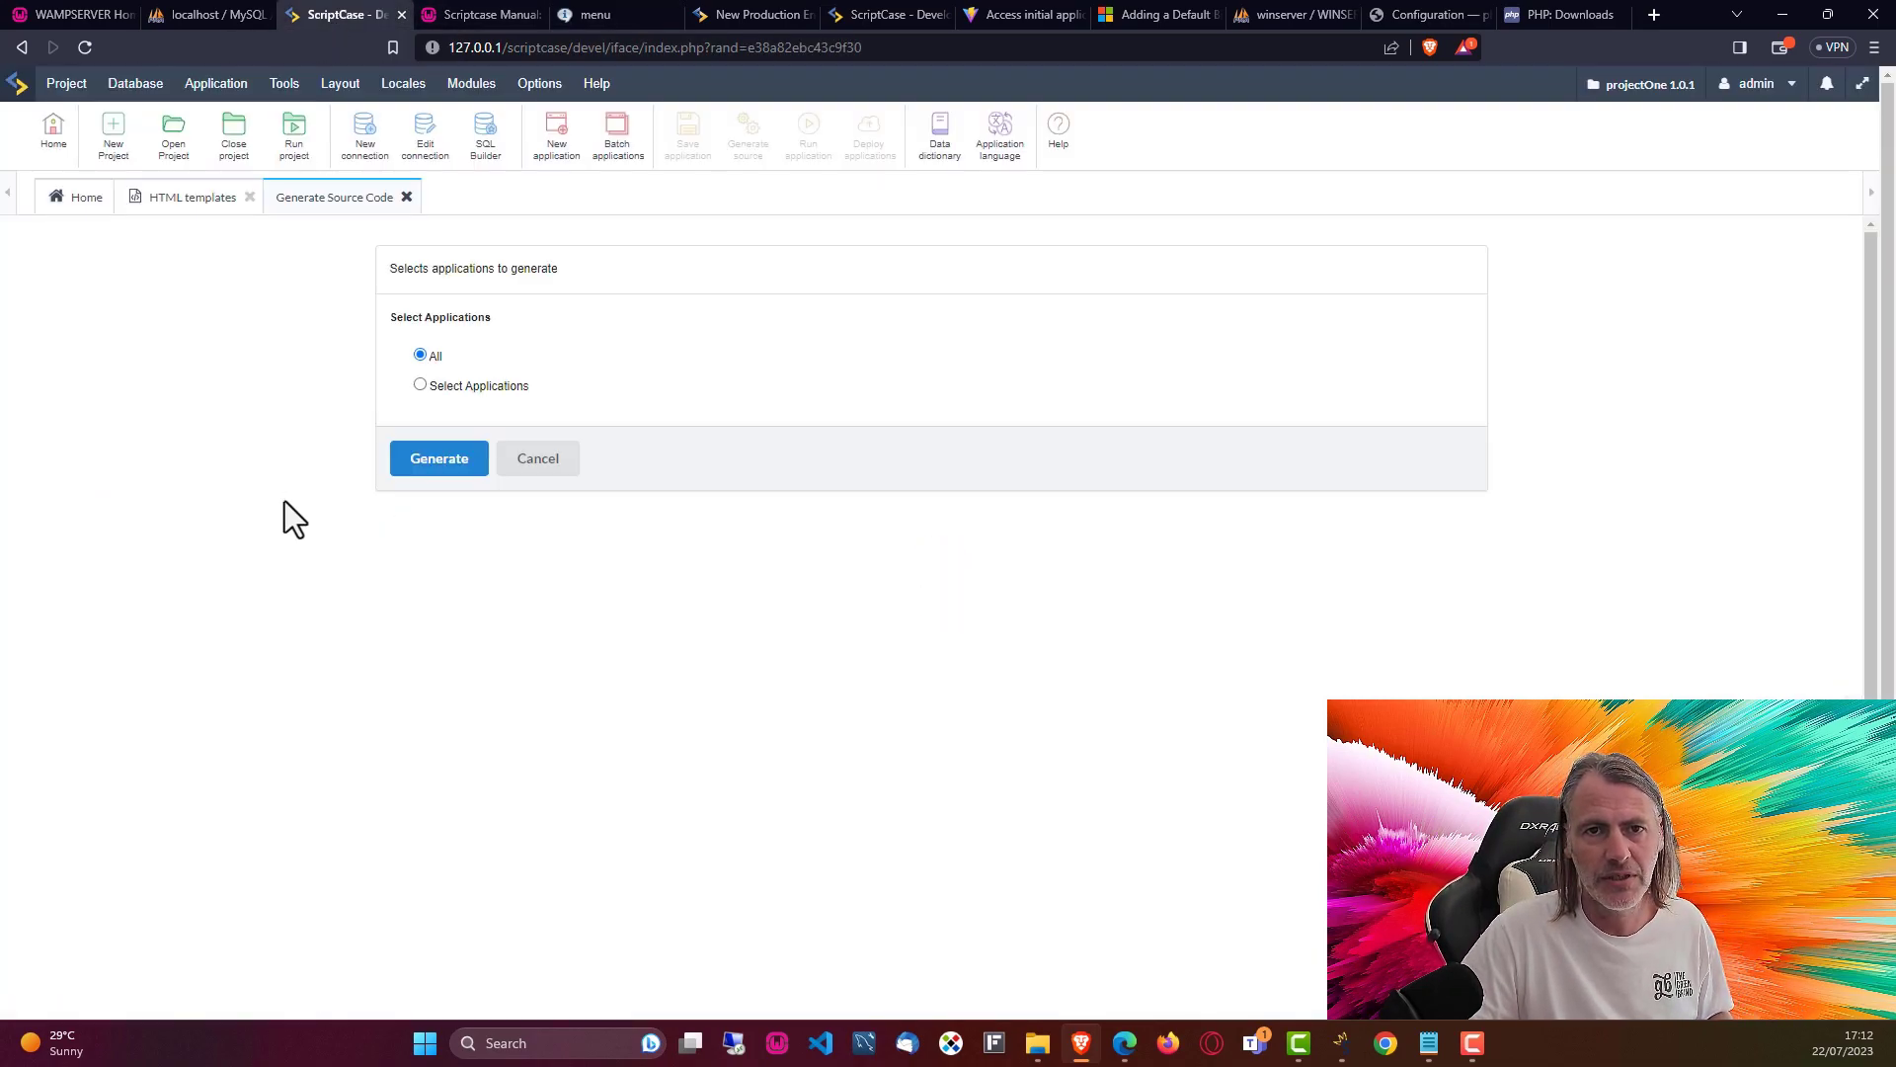
{"action": "left_click", "coordinate": [439, 462]}
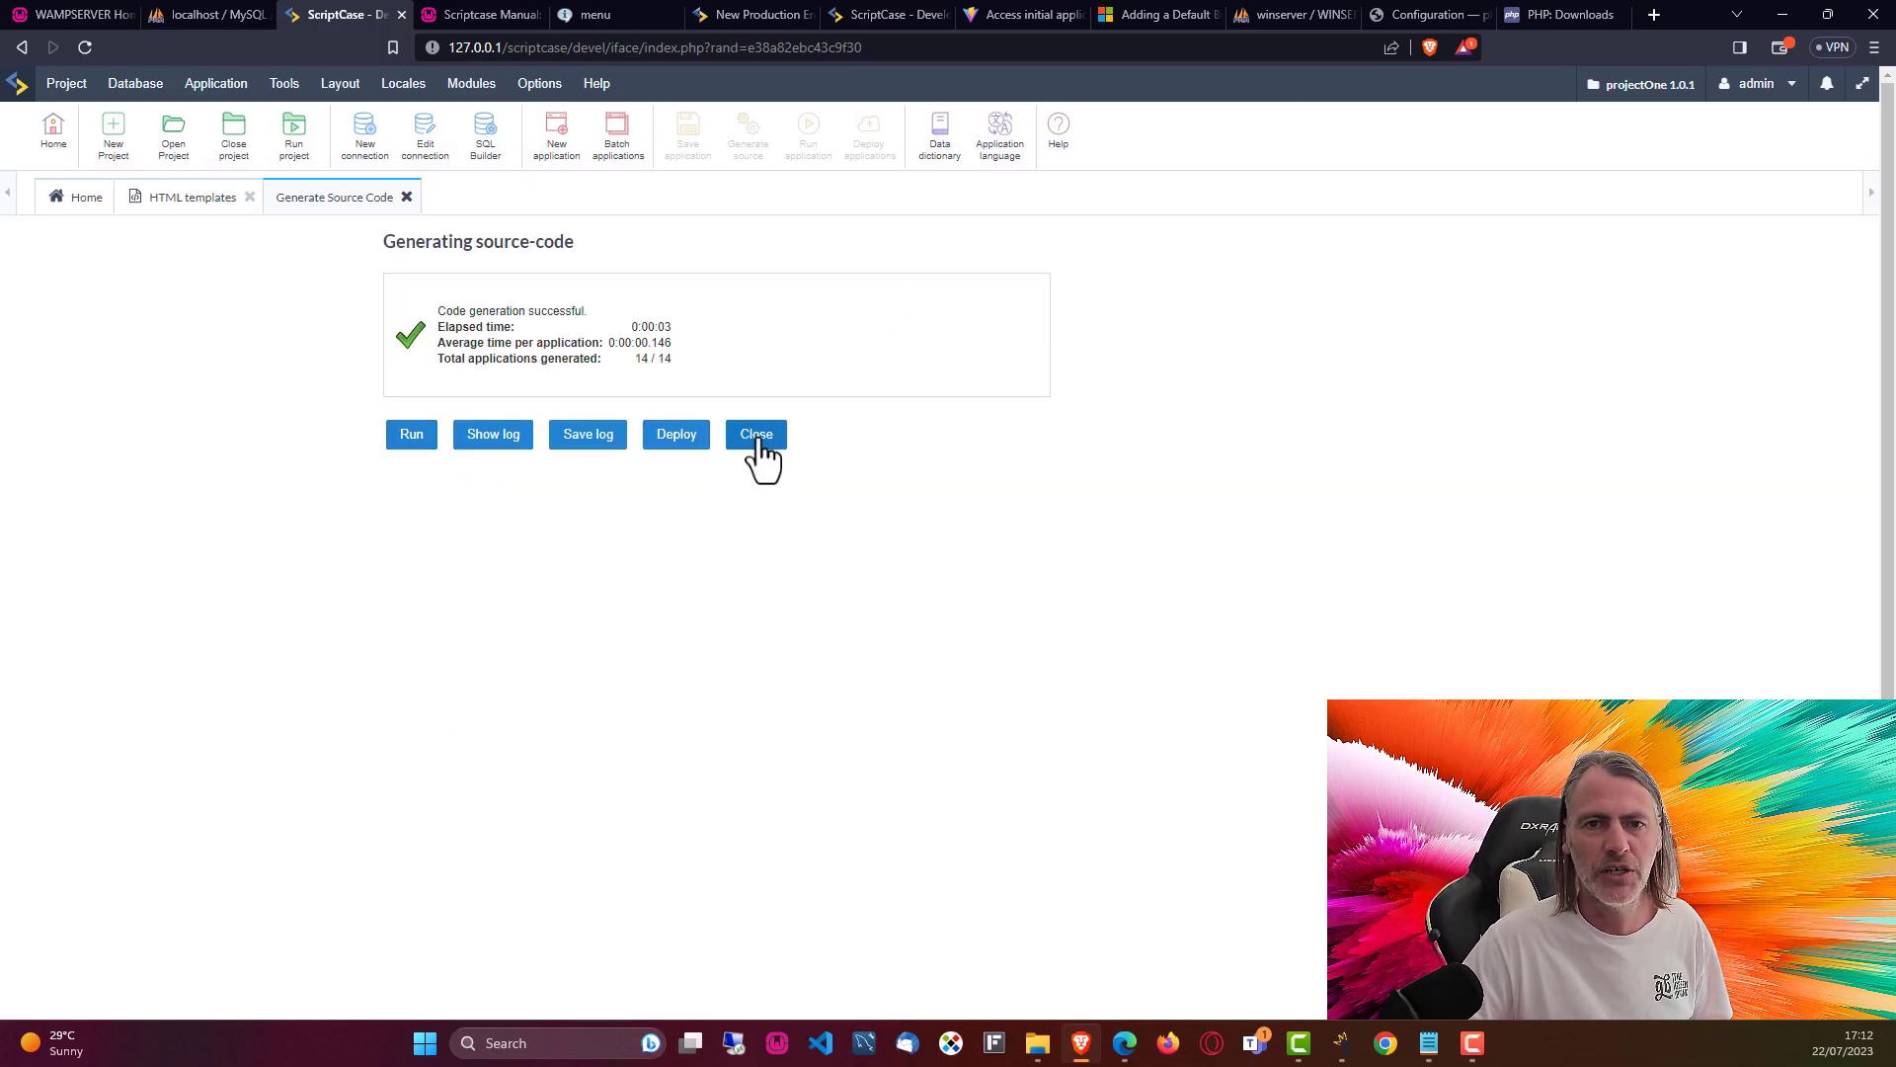
{"action": "left_click", "coordinate": [757, 436]}
- Run the project again and inspect the header logo's enclosing elements up to the idMenuHeader row
{"action": "left_click", "coordinate": [294, 126]}
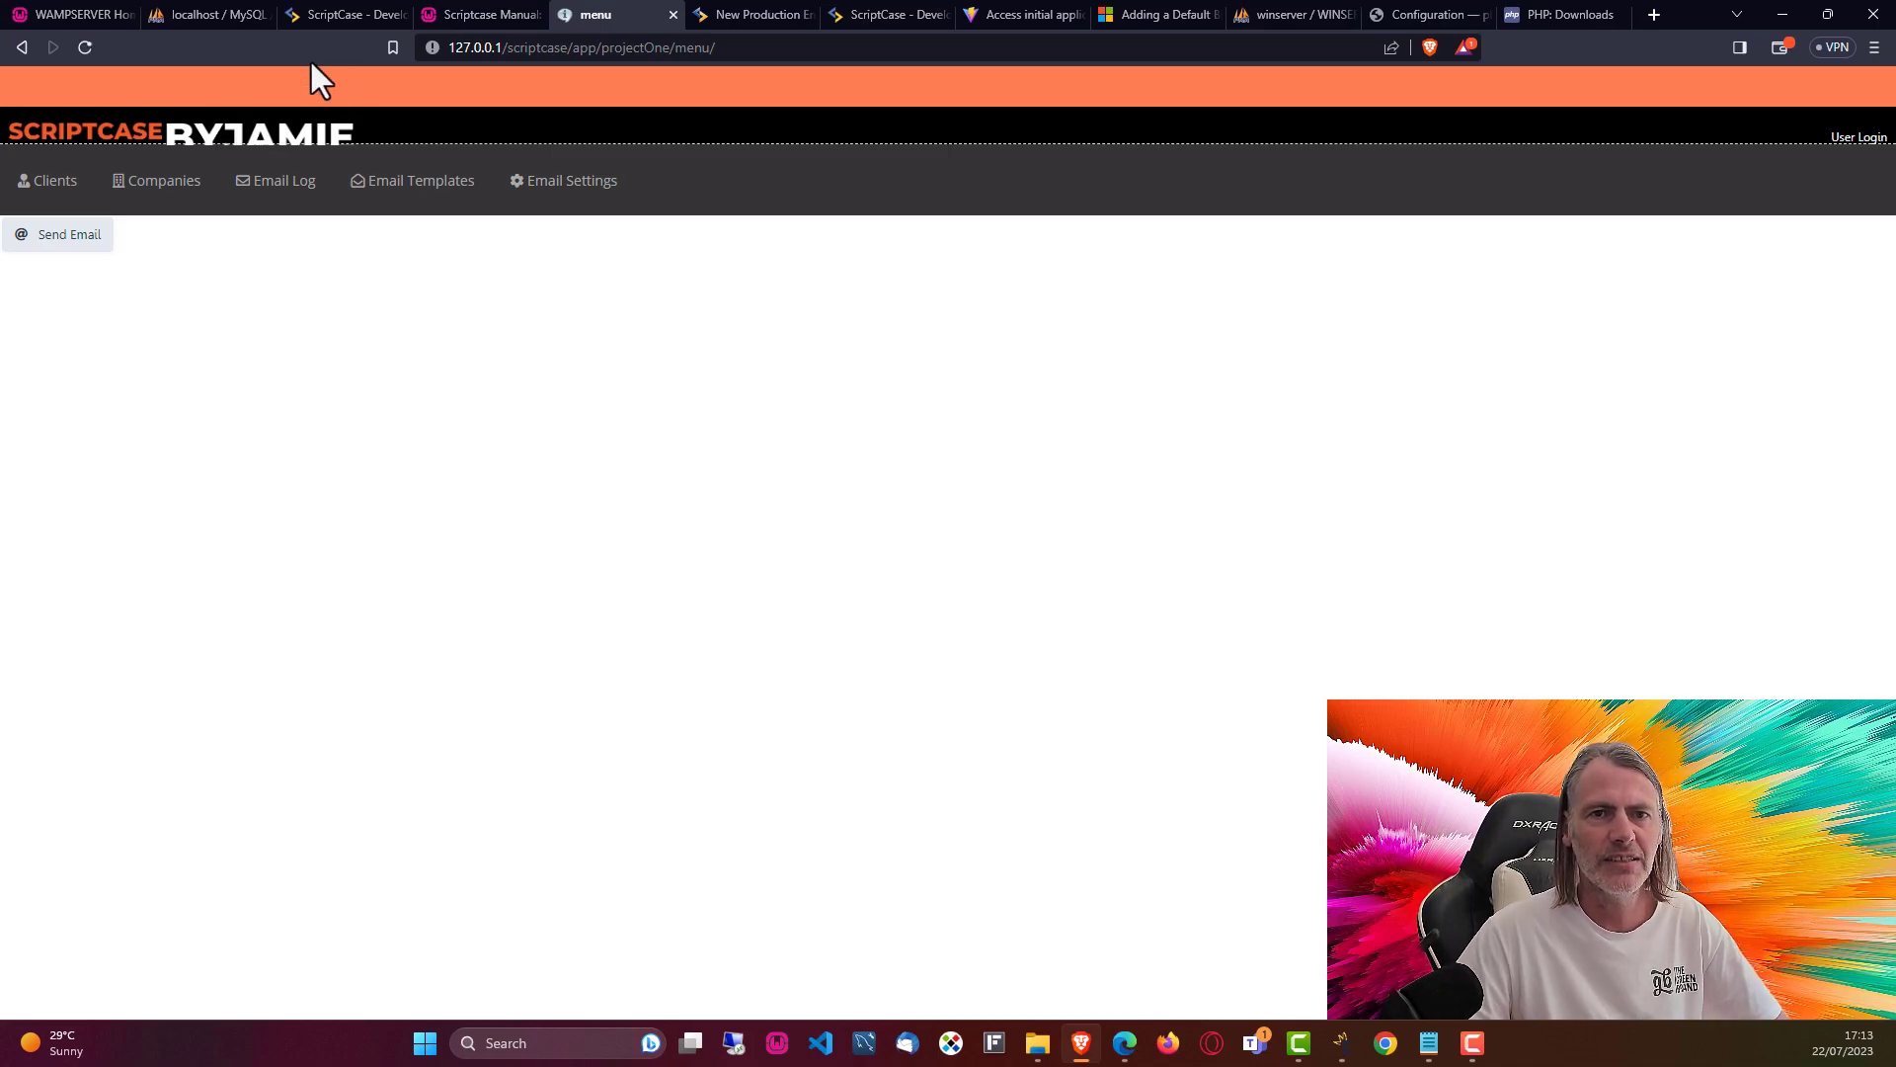
{"action": "right_click", "coordinate": [279, 122]}
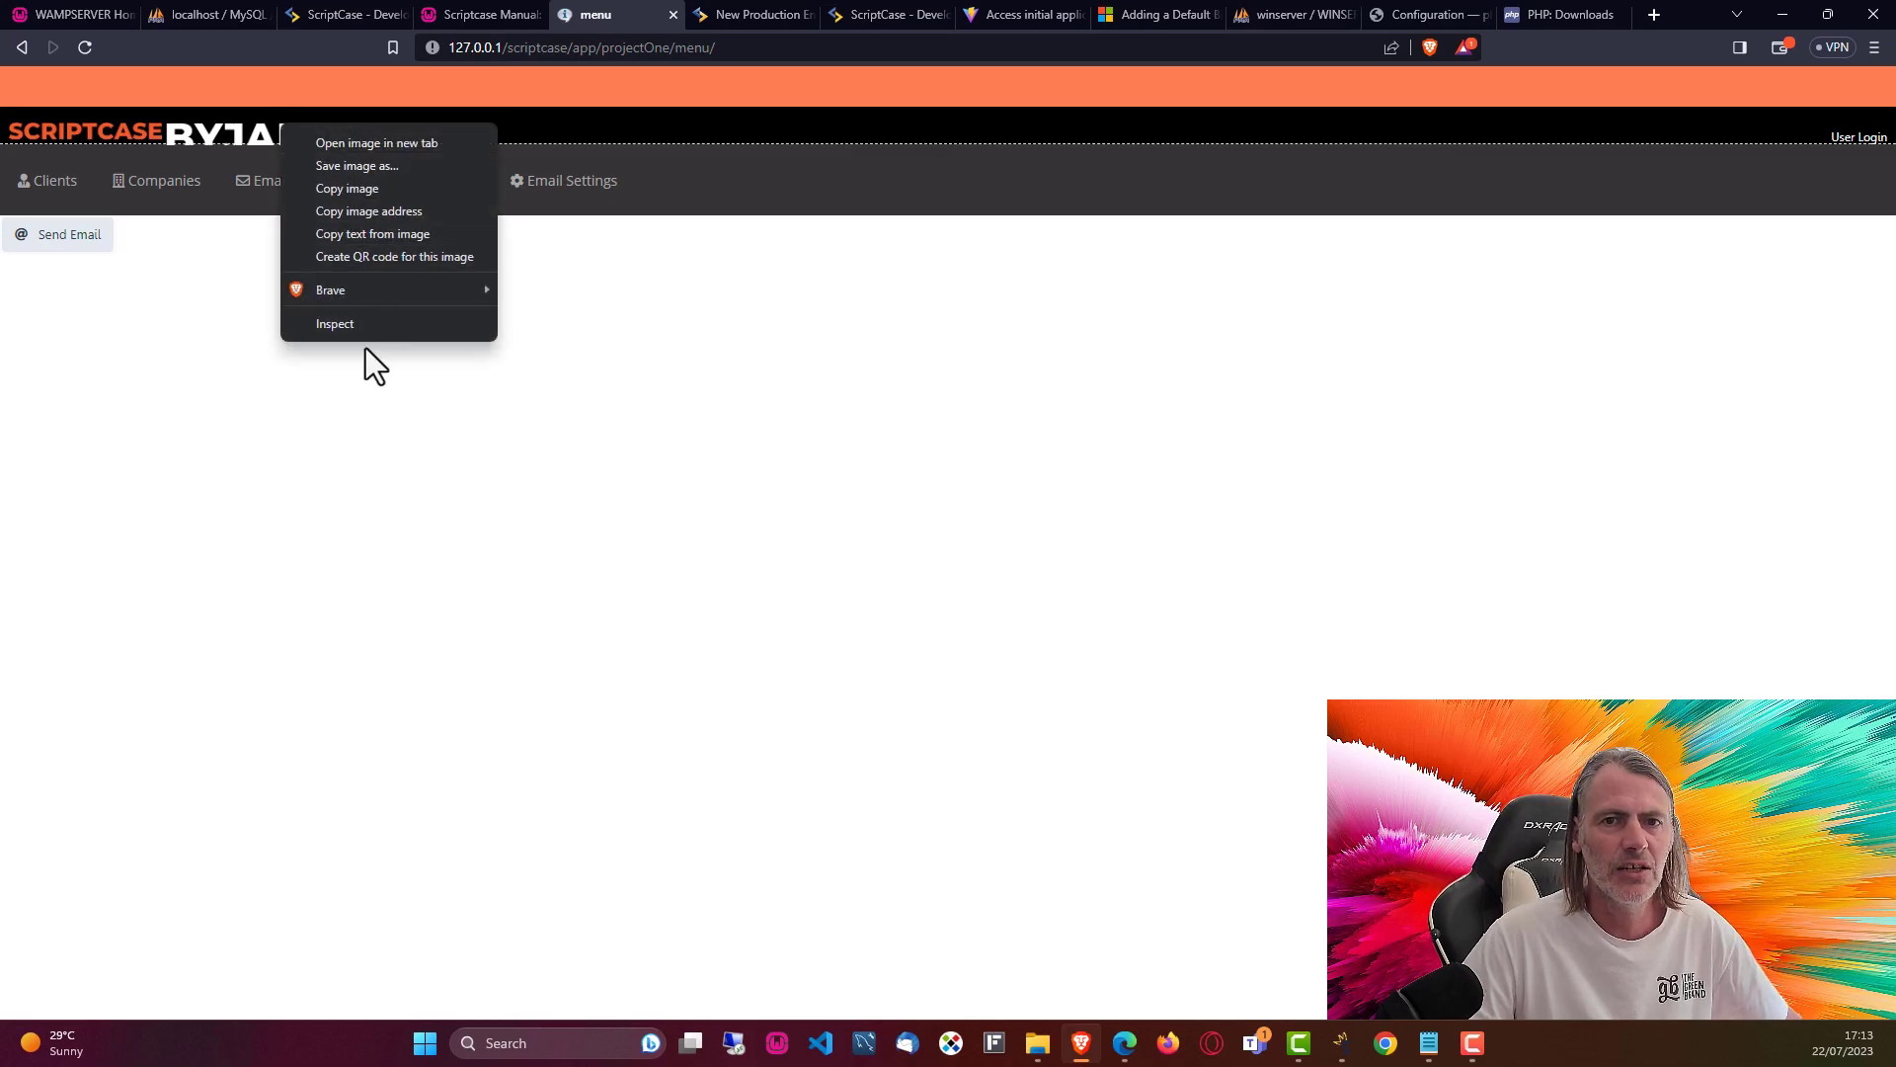
{"action": "left_click", "coordinate": [465, 314]}
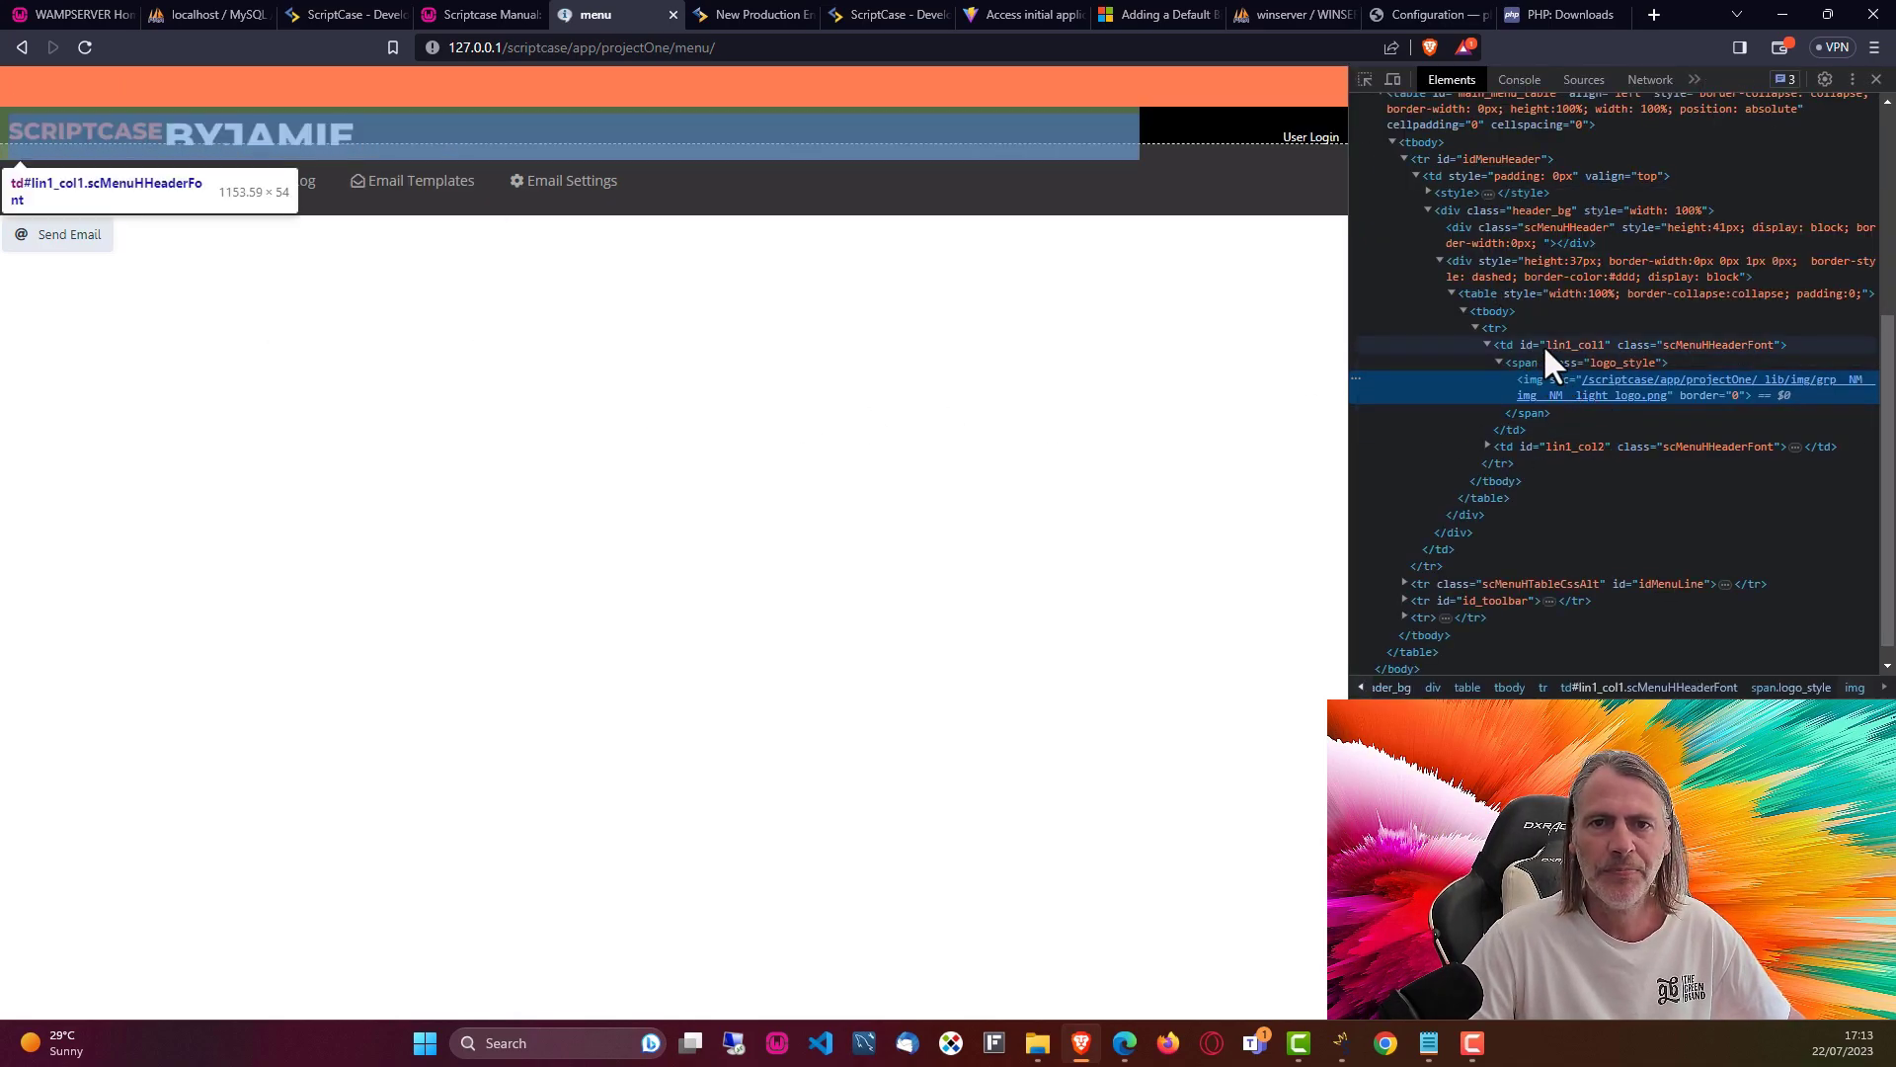
{"action": "left_click", "coordinate": [1518, 293]}
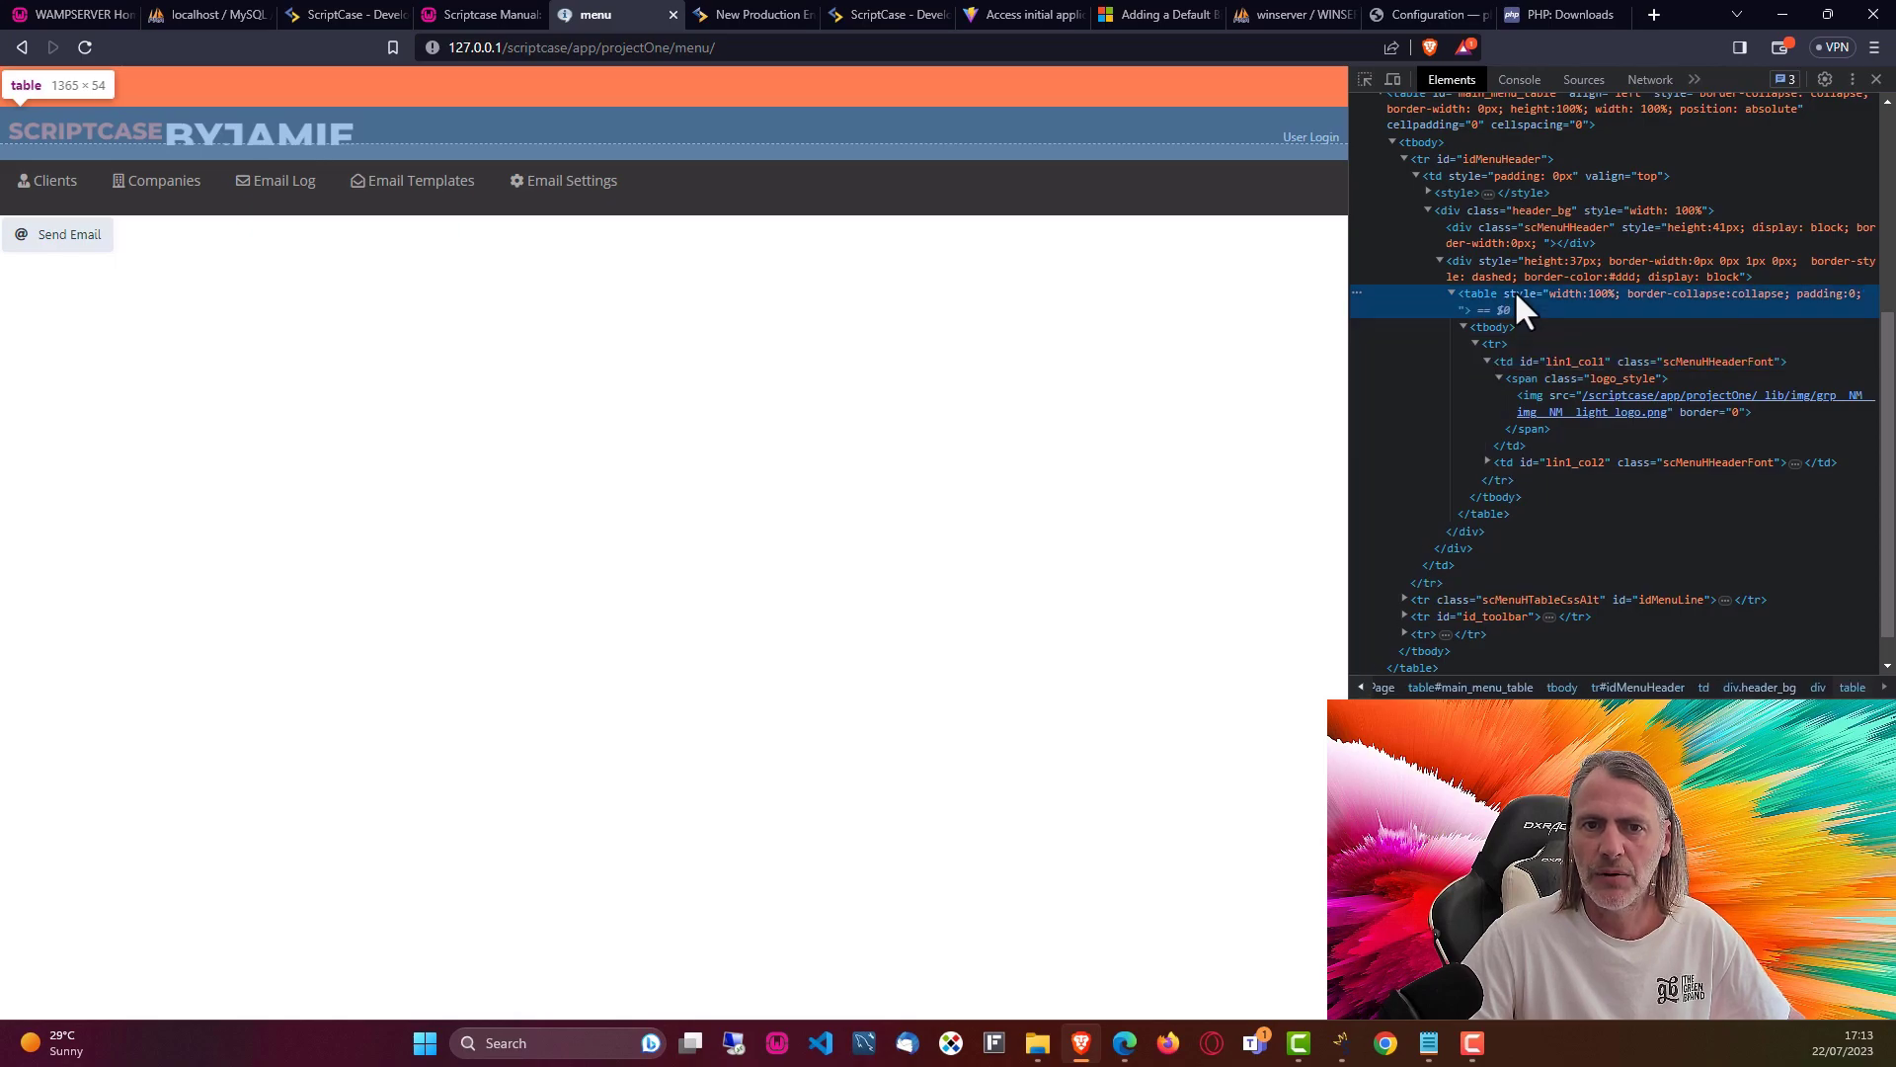
{"action": "left_click", "coordinate": [1481, 276]}
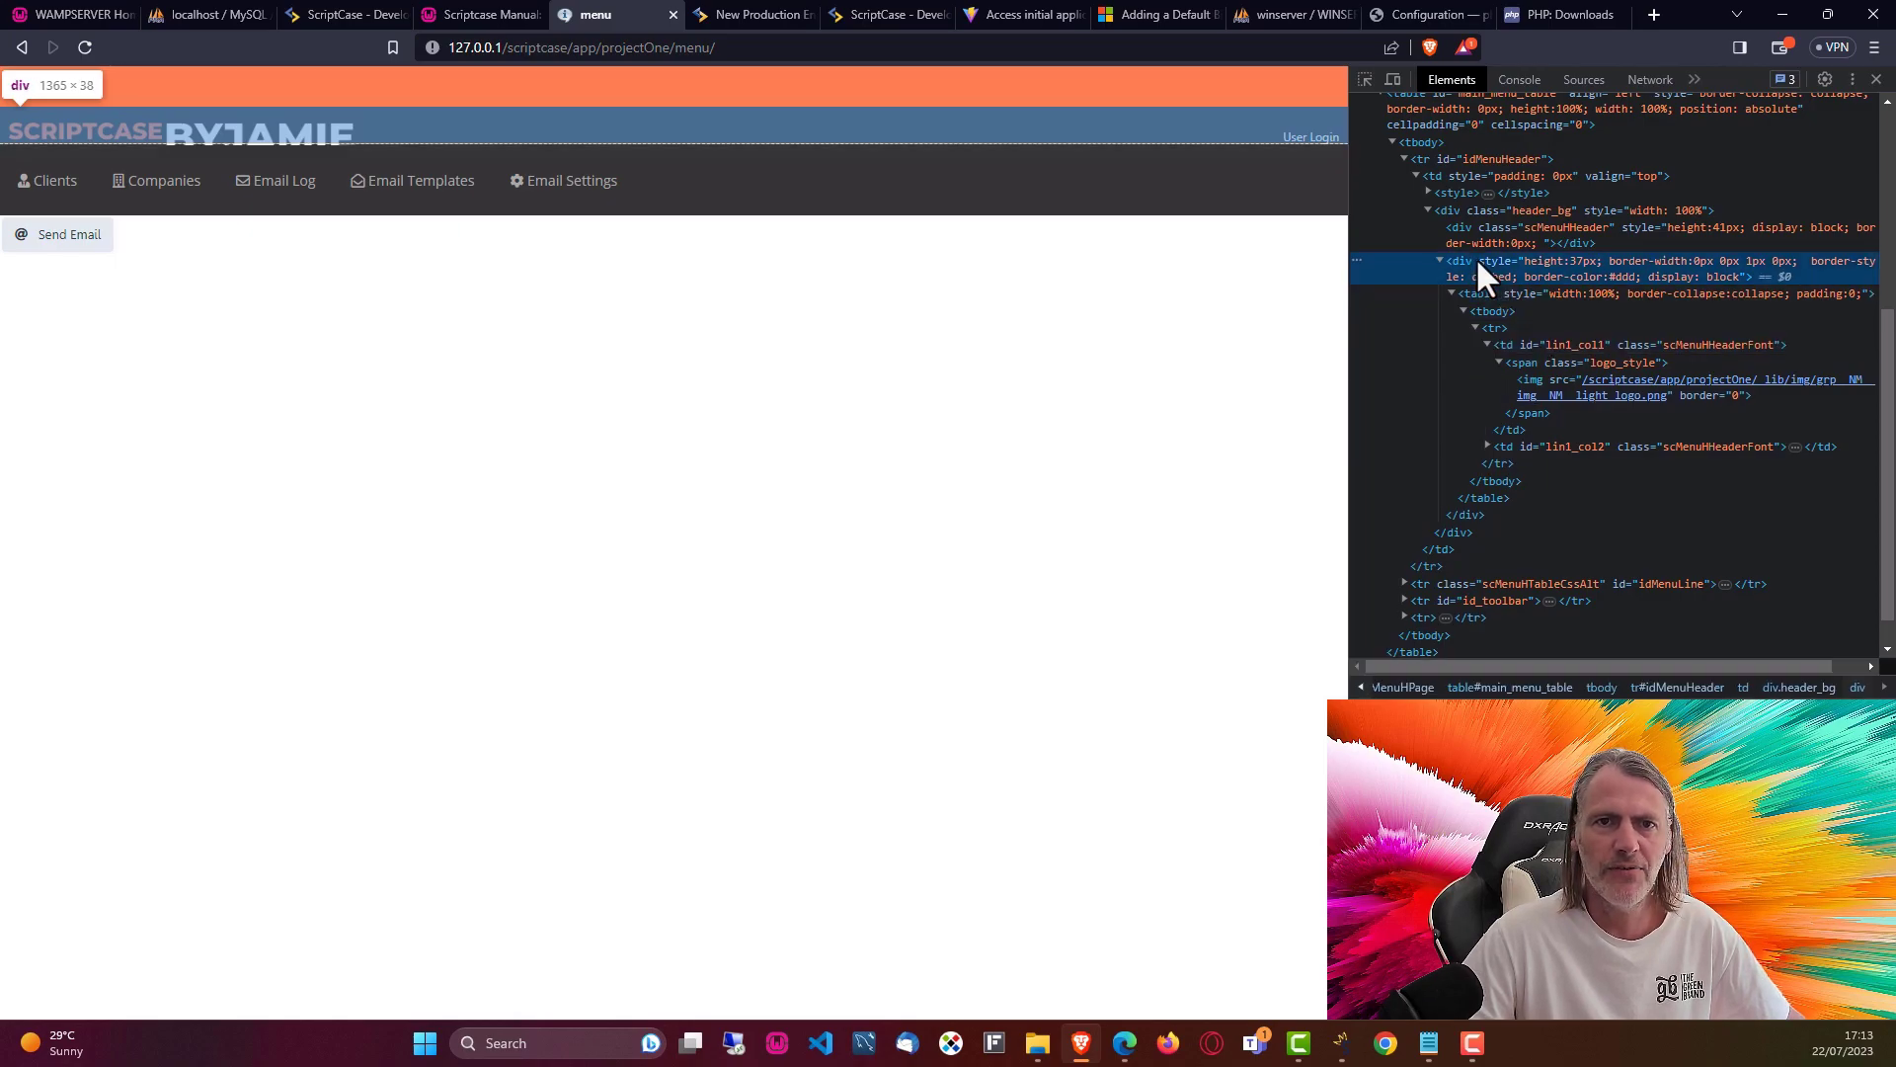
{"action": "left_click", "coordinate": [1470, 213]}
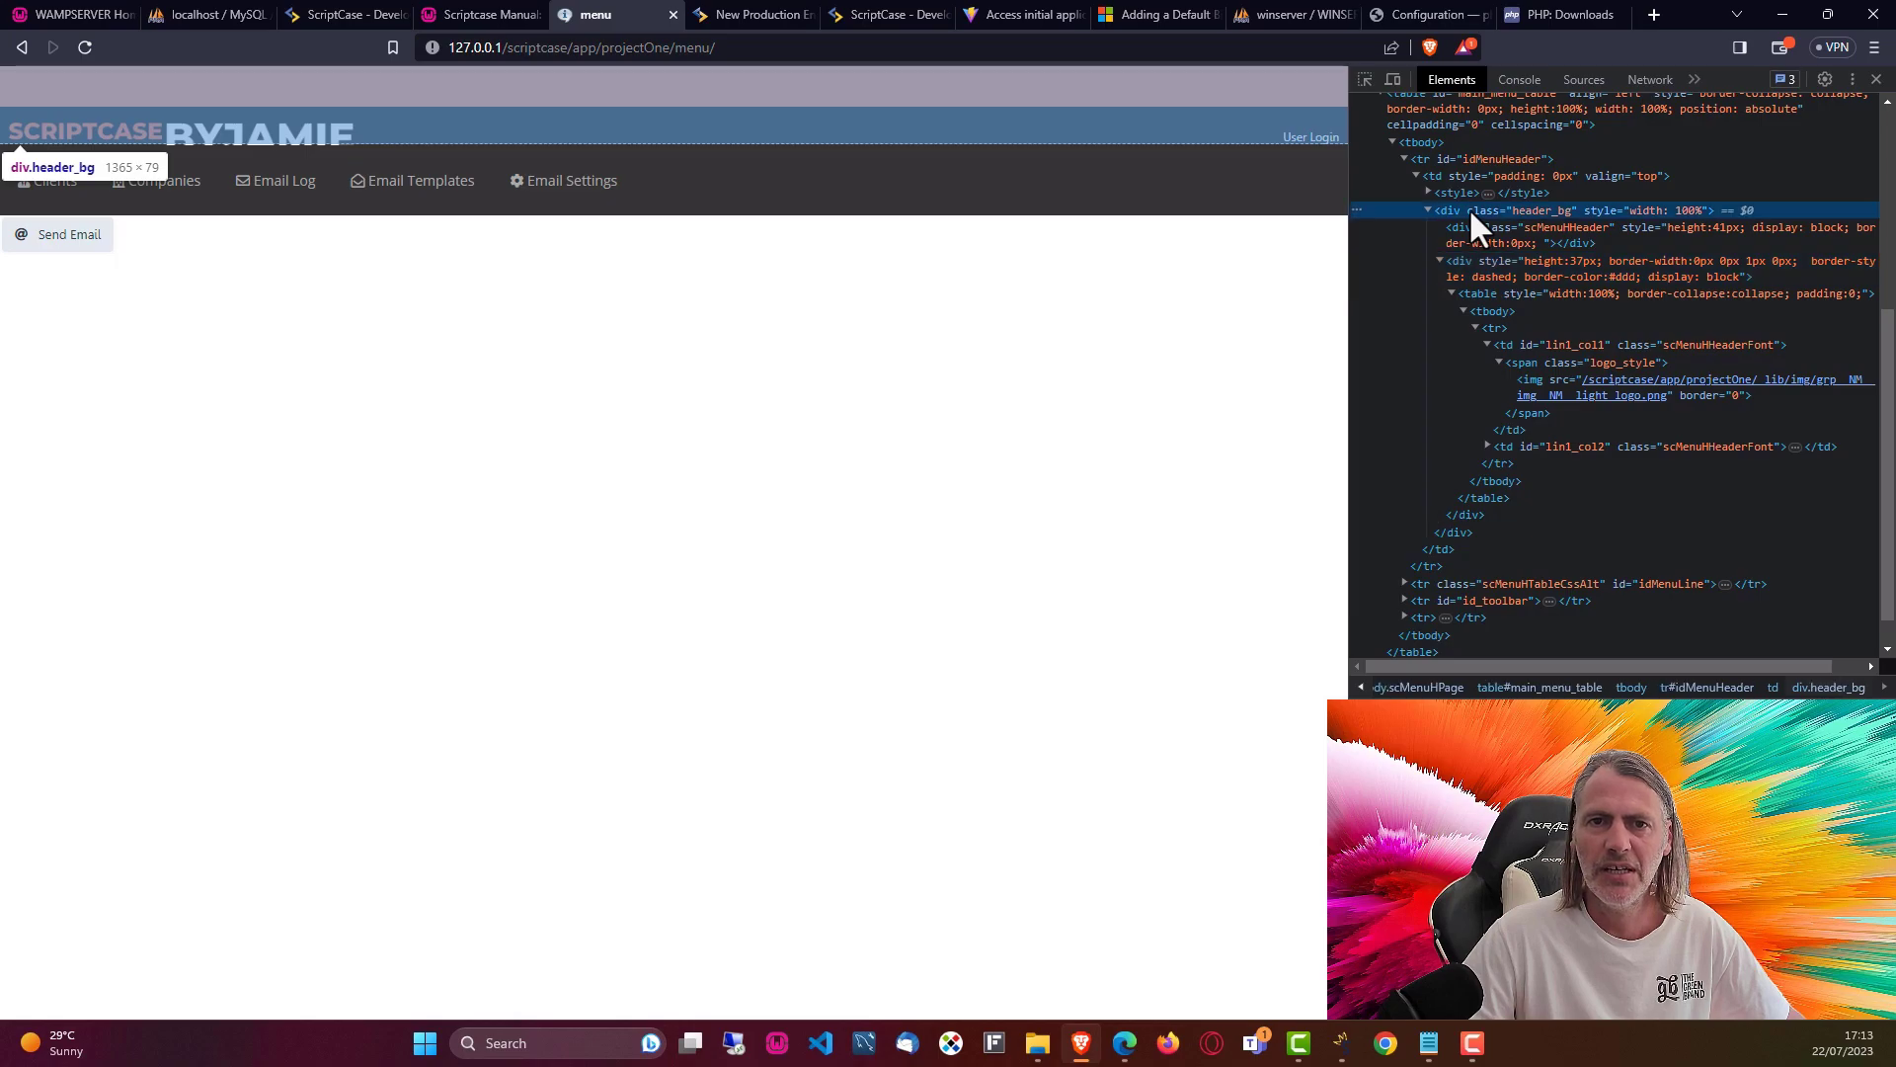
{"action": "left_click", "coordinate": [1452, 159]}
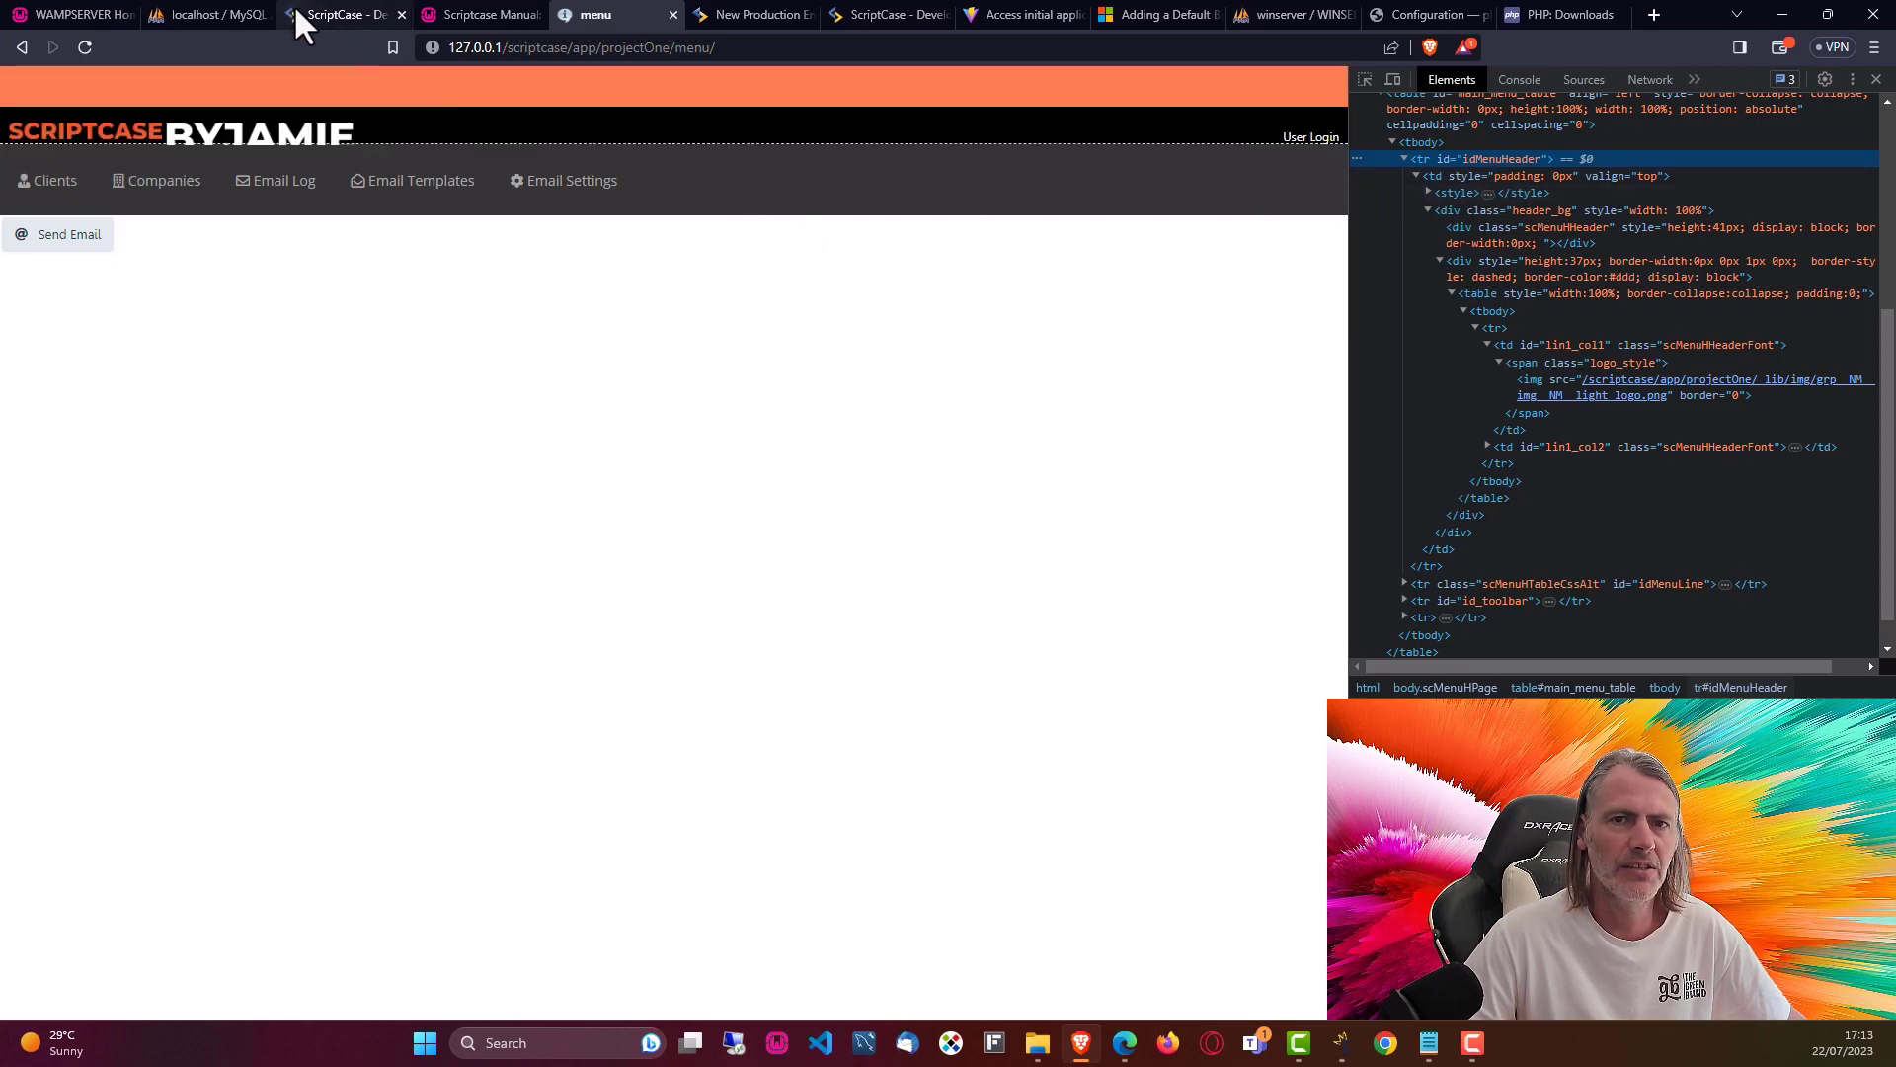
- Return to the pOneHeader template and examine the header_bg class and the header div height settings
{"action": "left_click", "coordinate": [335, 15]}
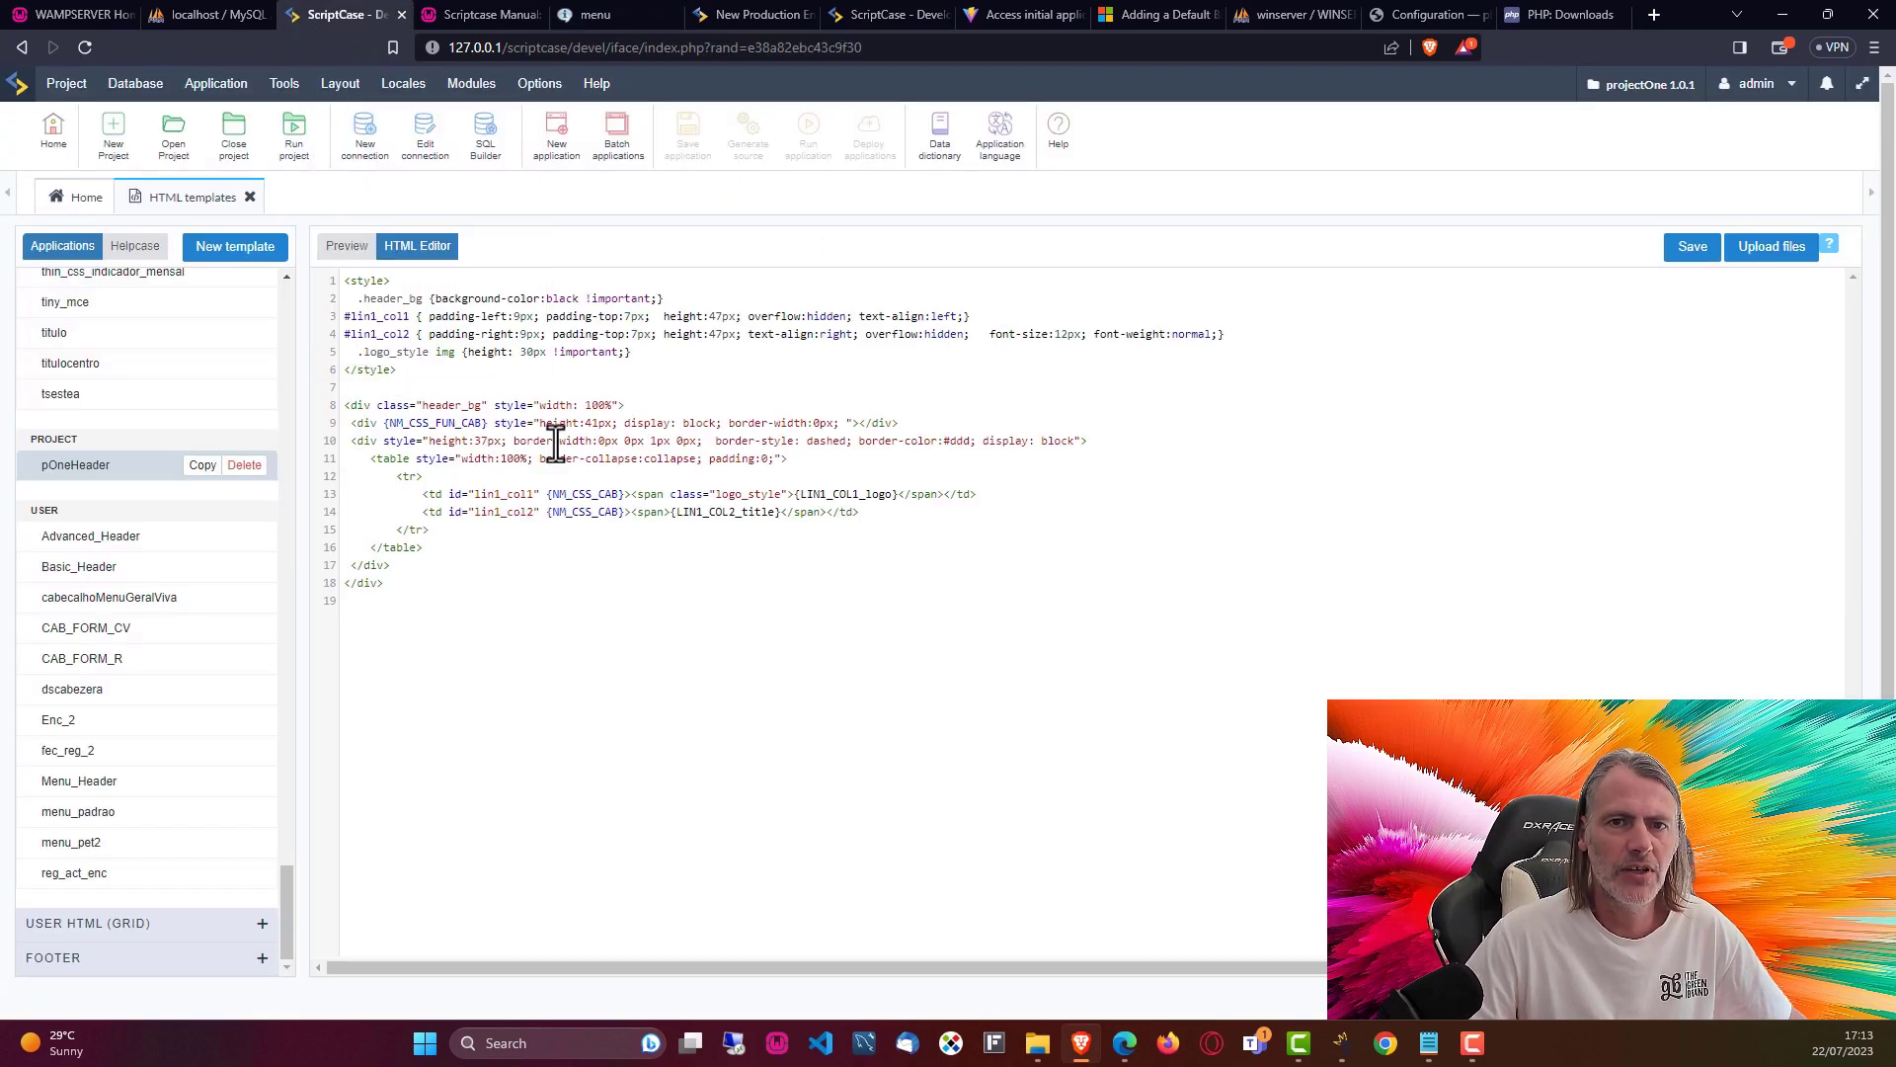
{"action": "double_click", "coordinate": [431, 410]}
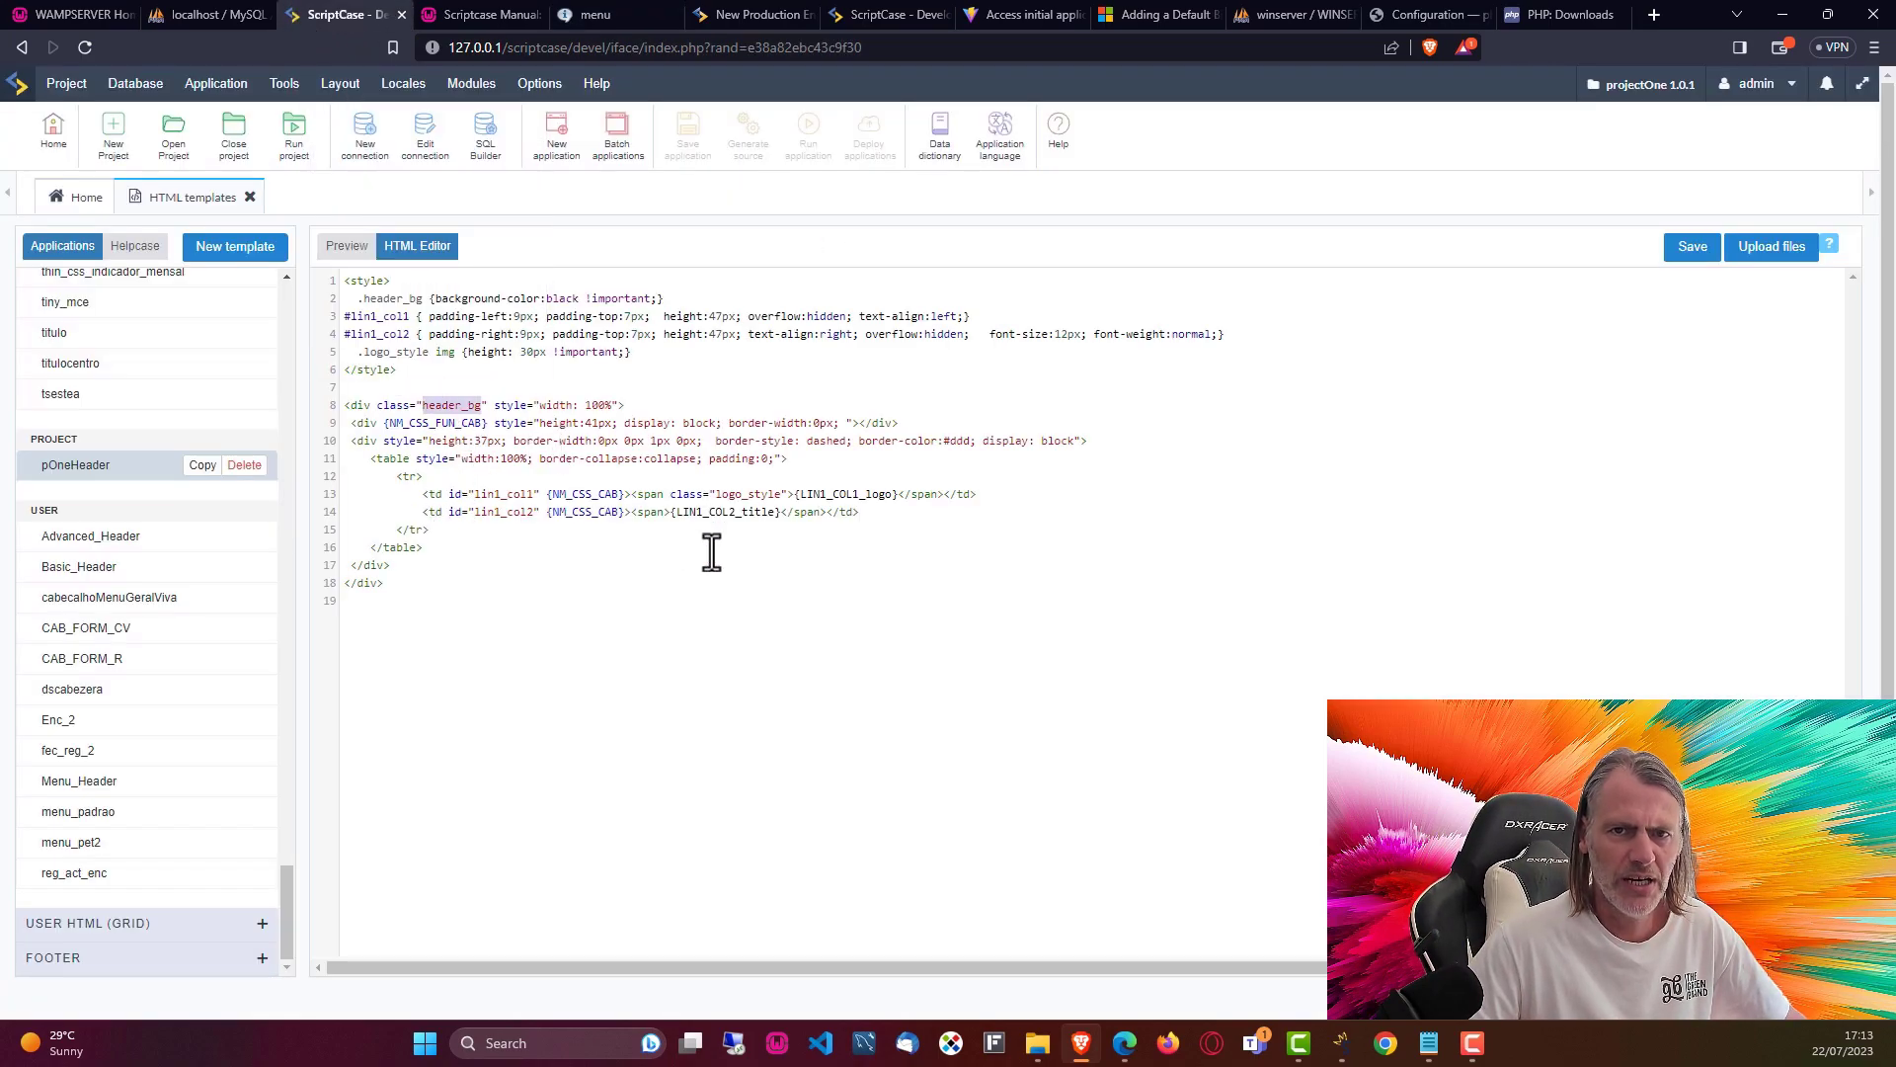
{"action": "left_click", "coordinate": [606, 407]}
{"action": "left_click", "coordinate": [482, 300]}
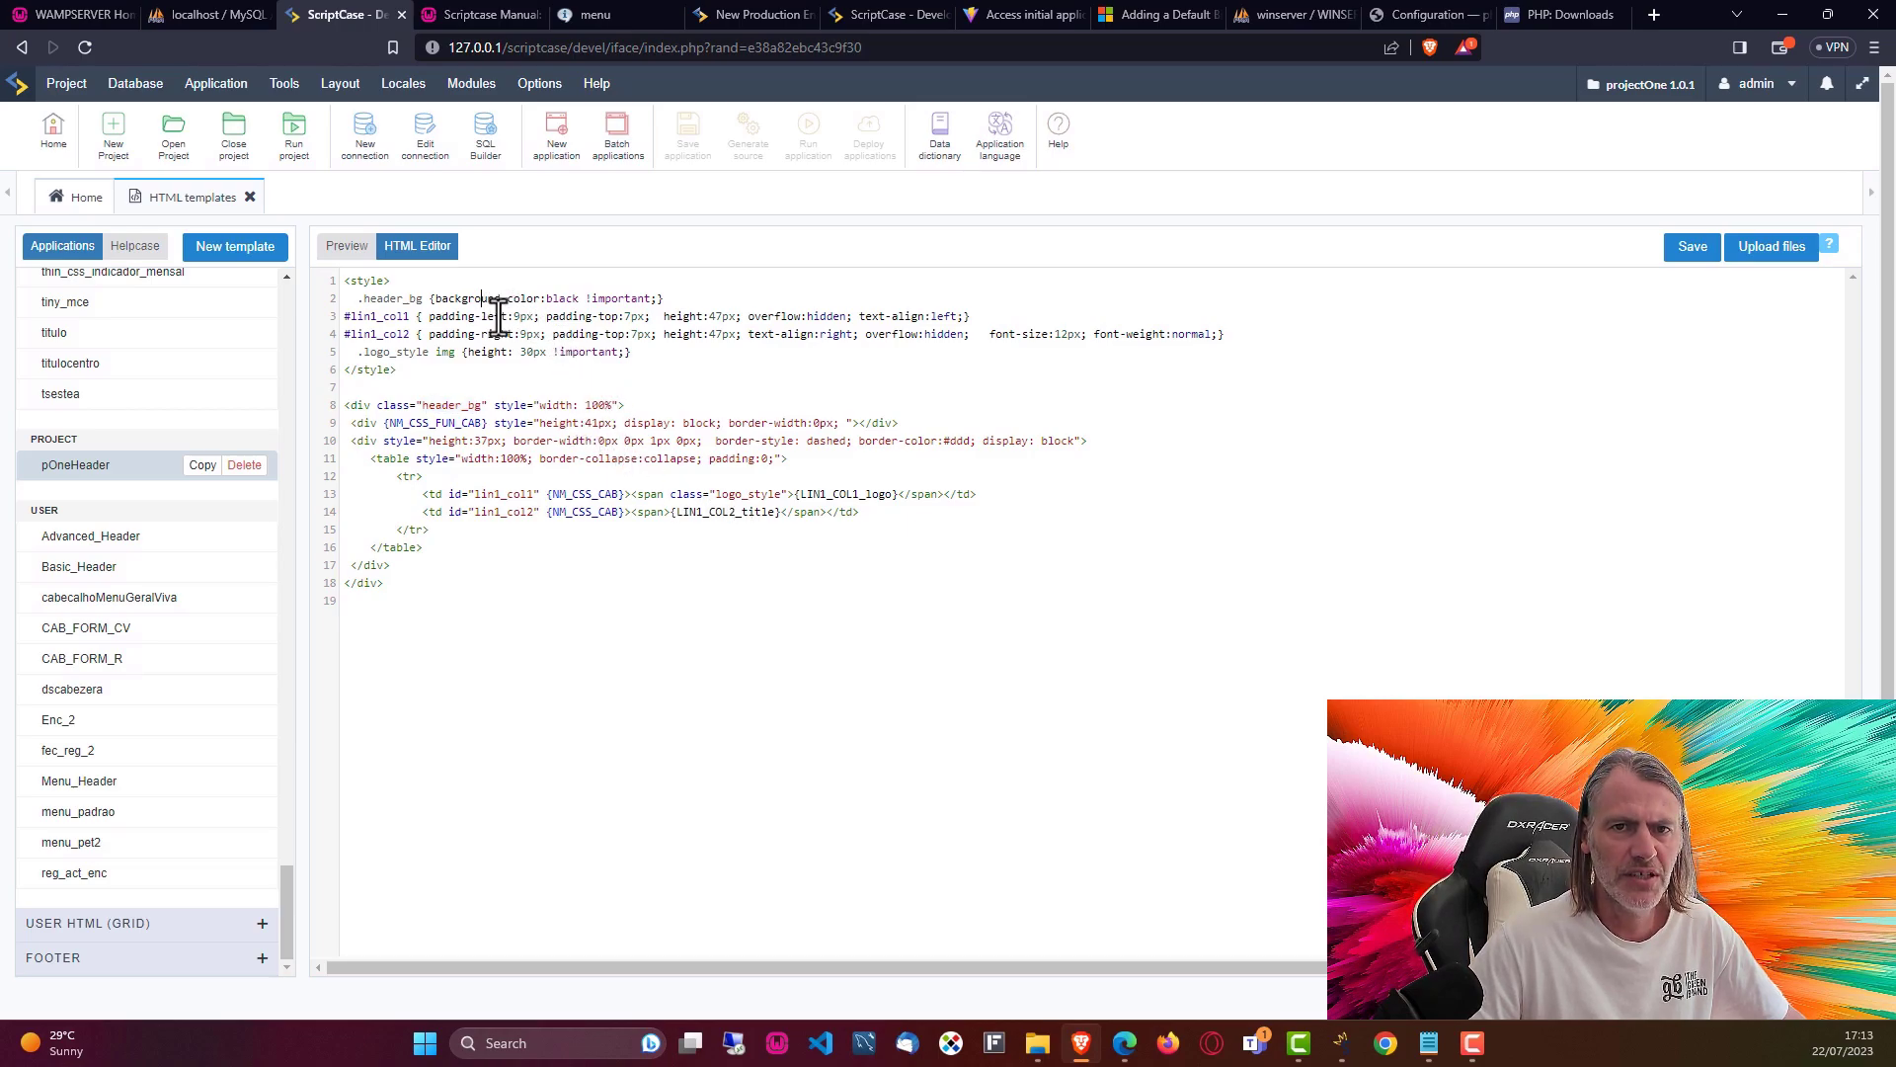
{"action": "left_click", "coordinate": [624, 300]}
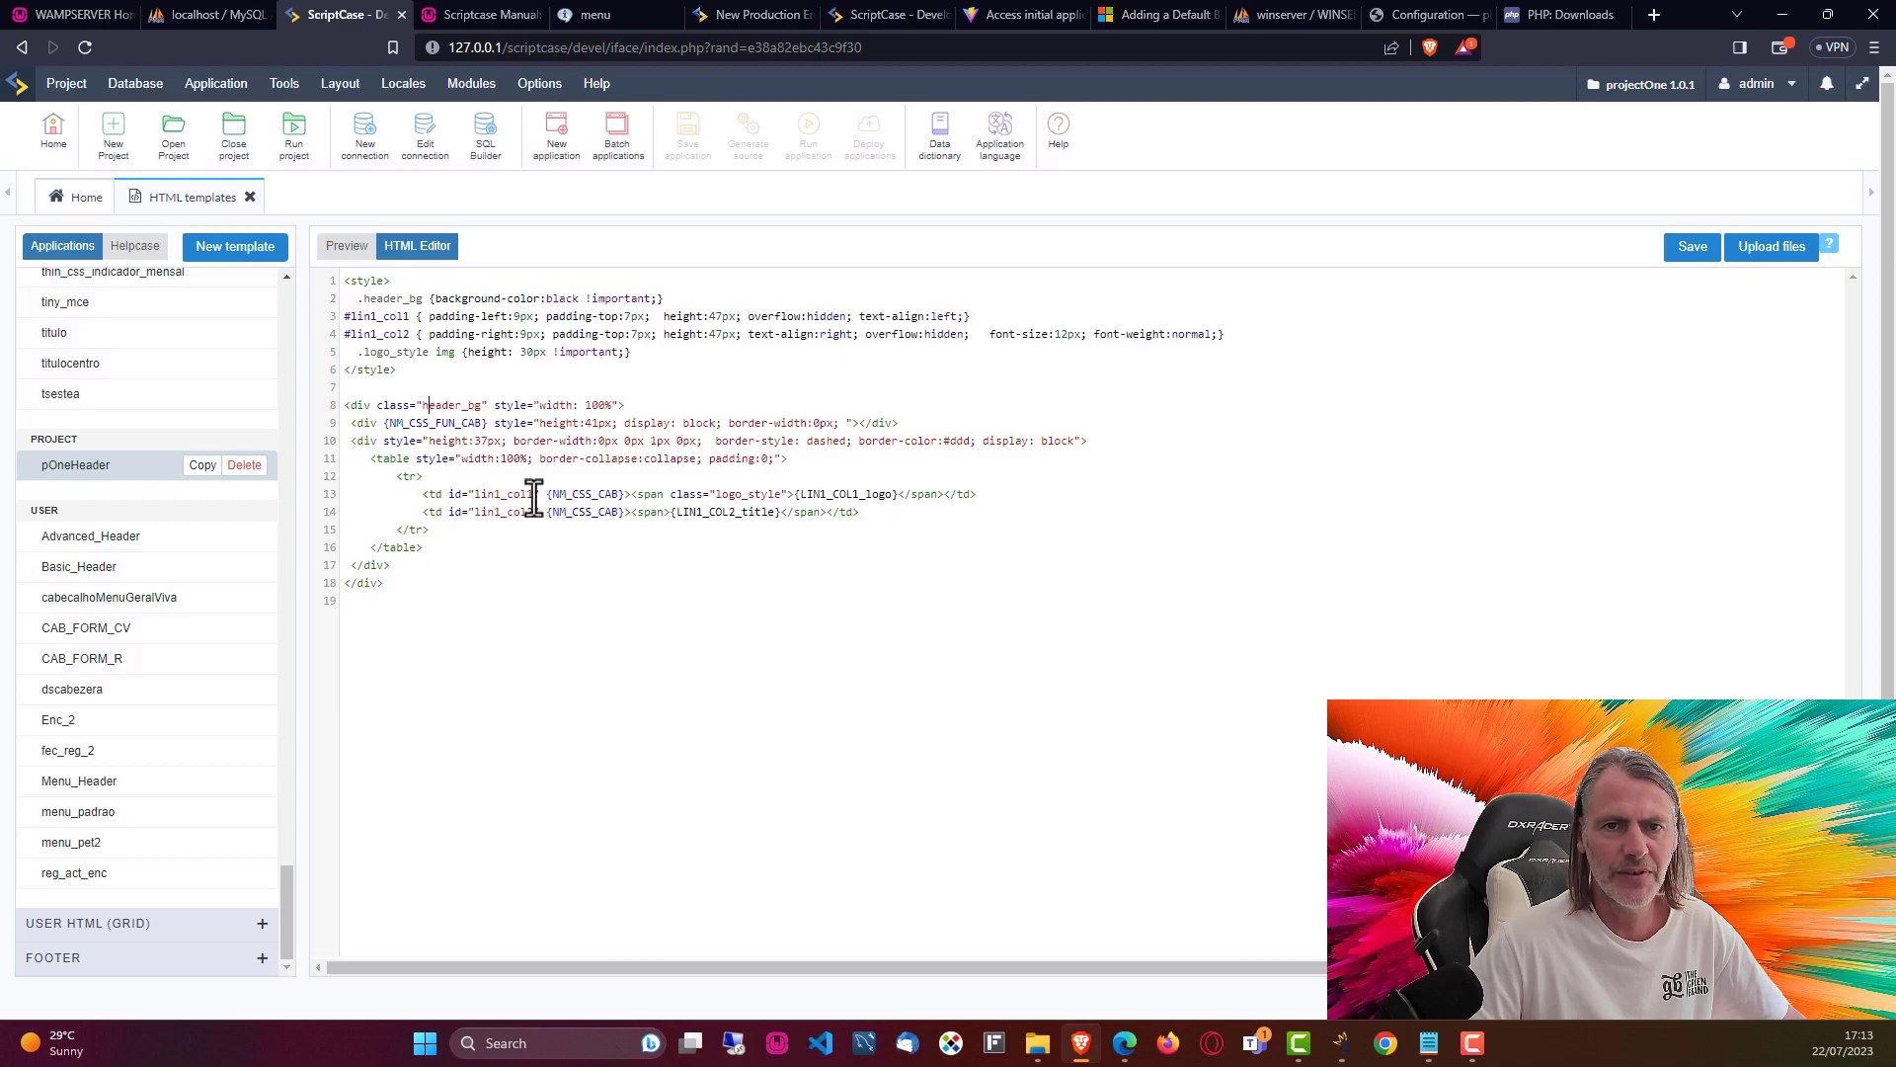
{"action": "double_click", "coordinate": [563, 425]}
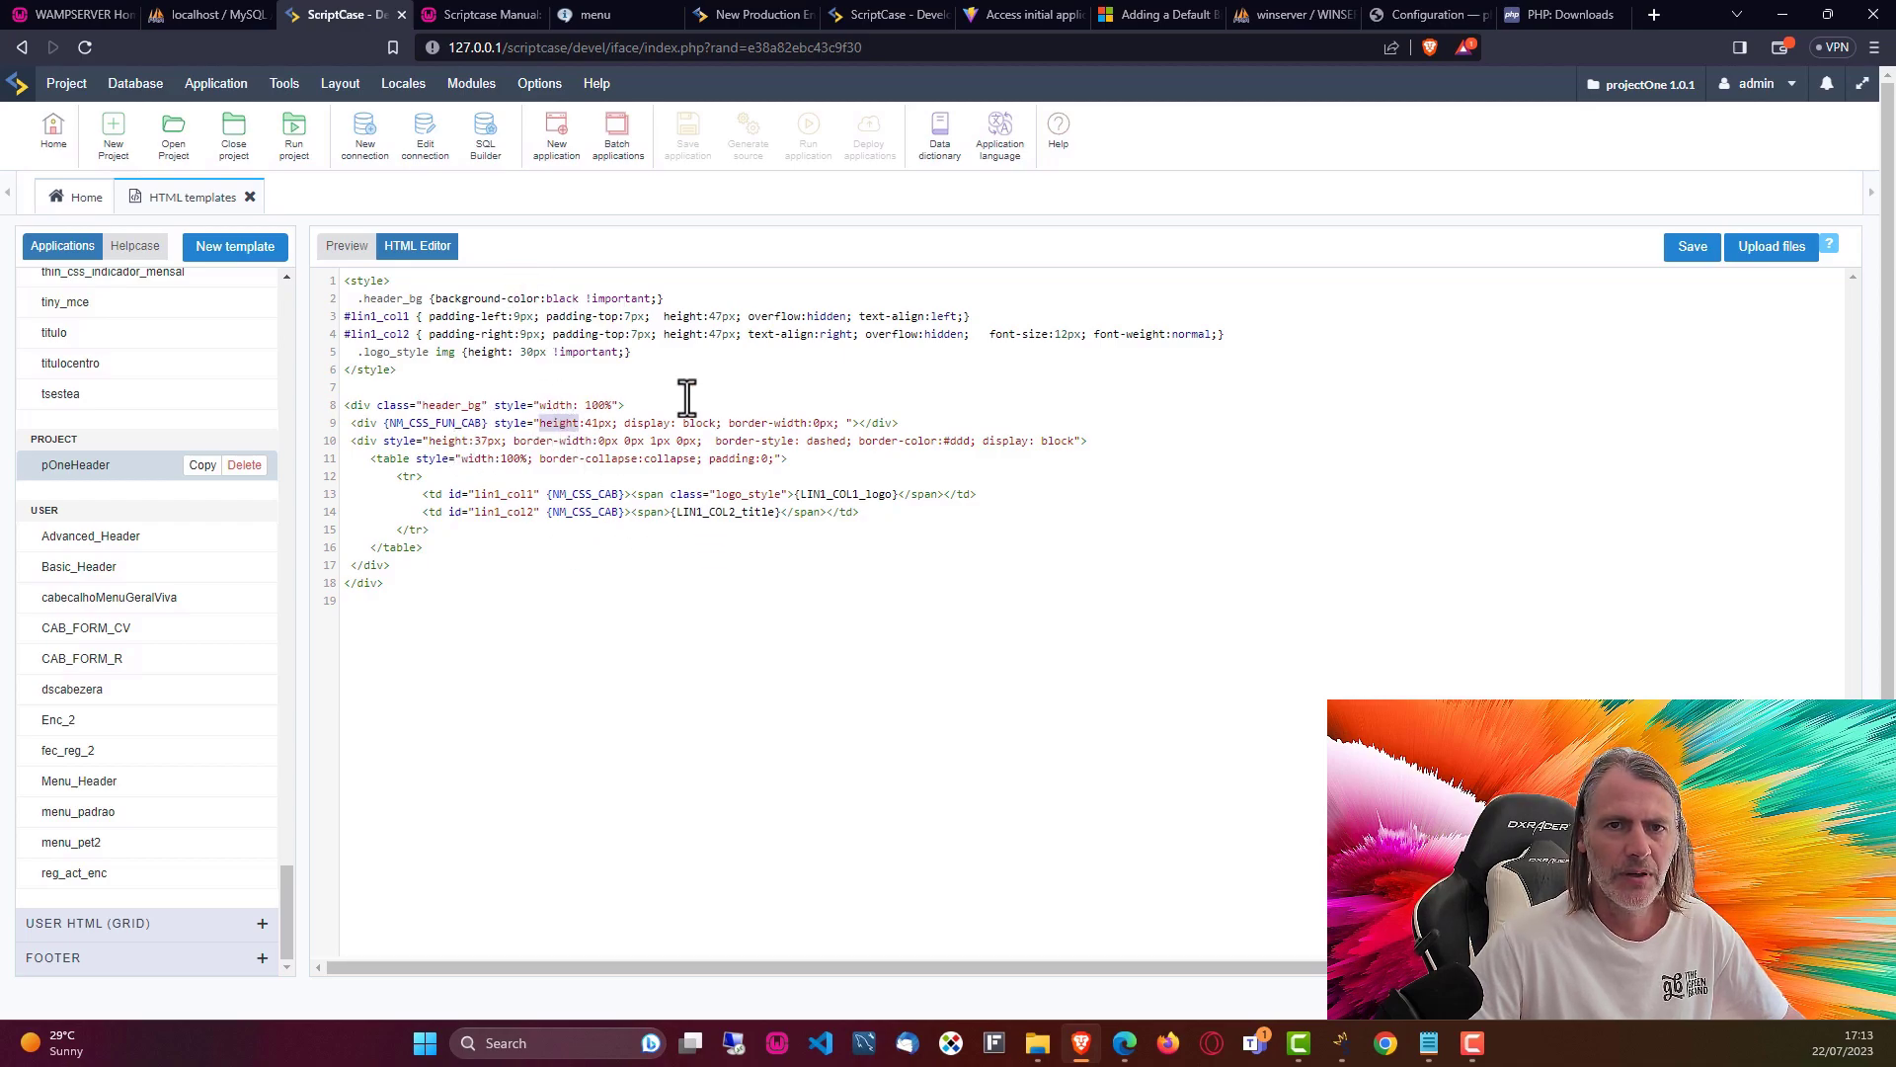
- Compare the running menu's header with the styles and markup of the pOneHeader template
{"action": "left_click", "coordinate": [466, 14]}
{"action": "left_click", "coordinate": [596, 14]}
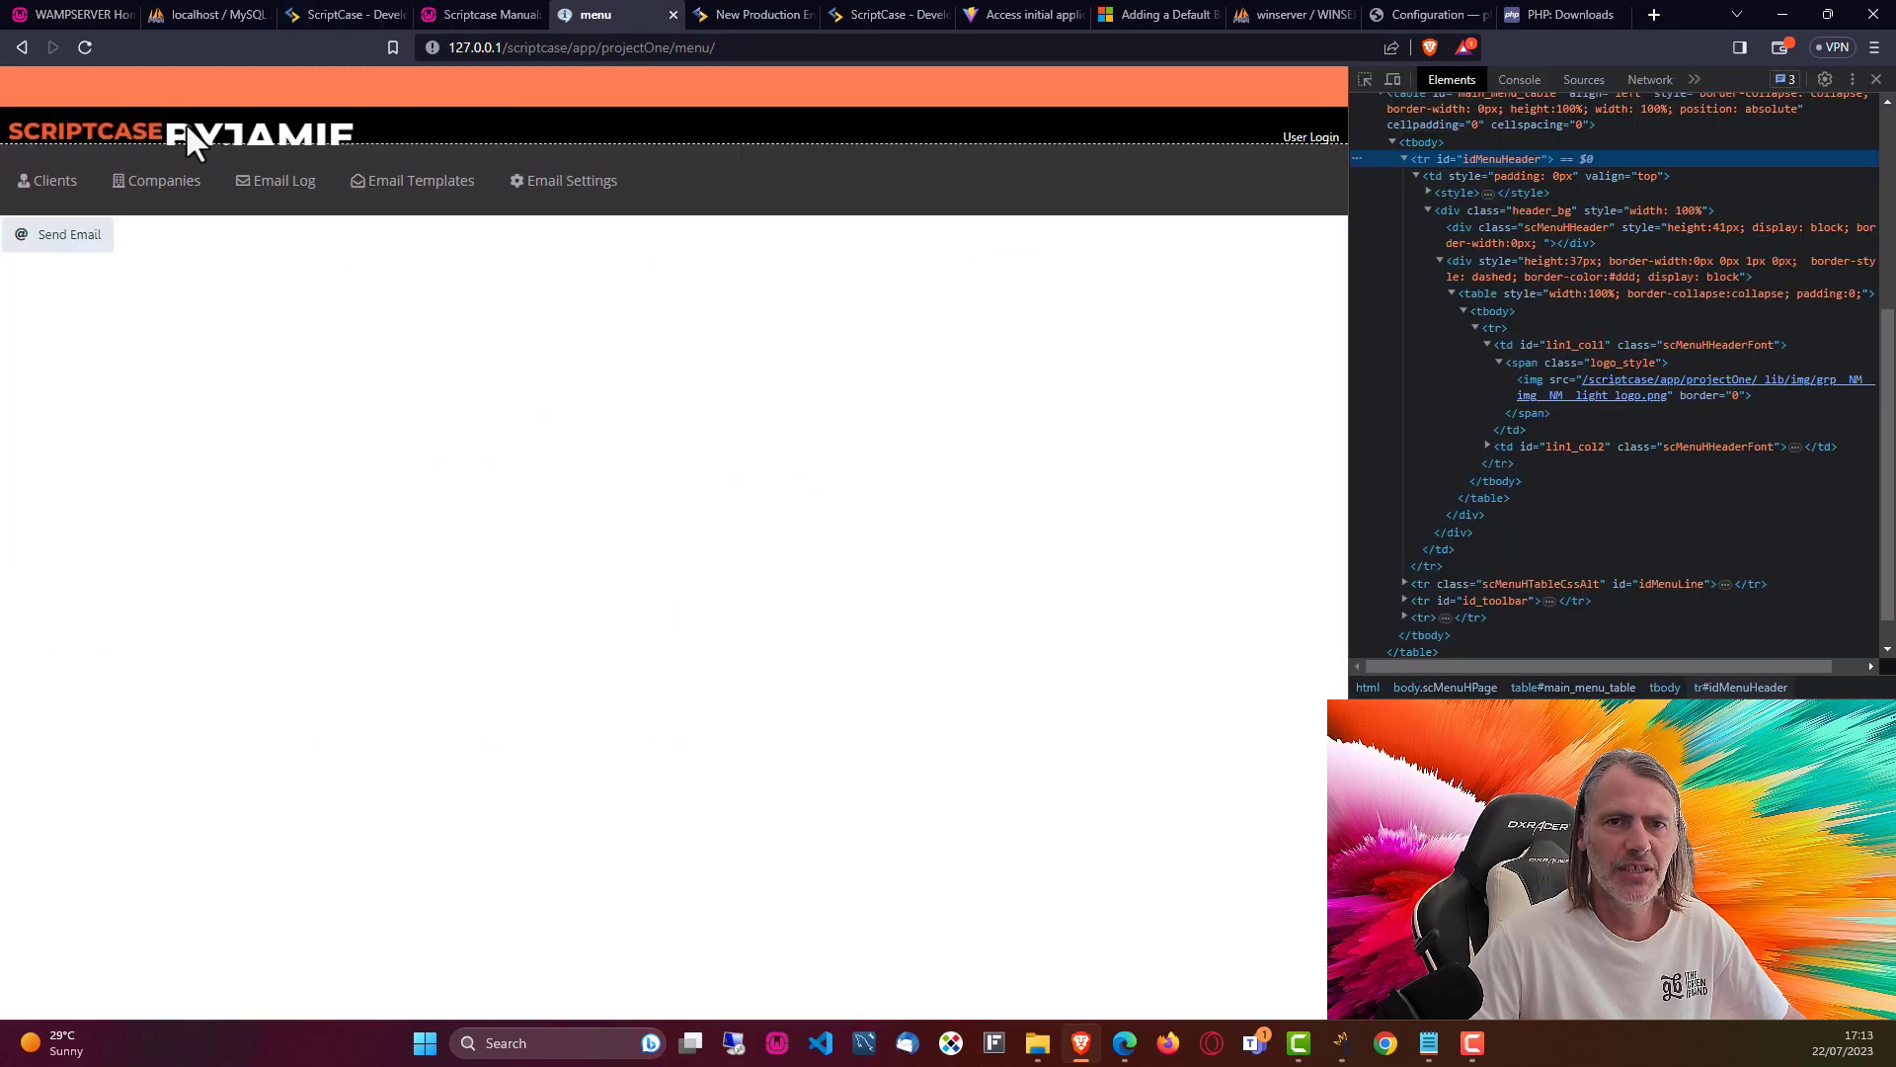
{"action": "left_click", "coordinate": [329, 14]}
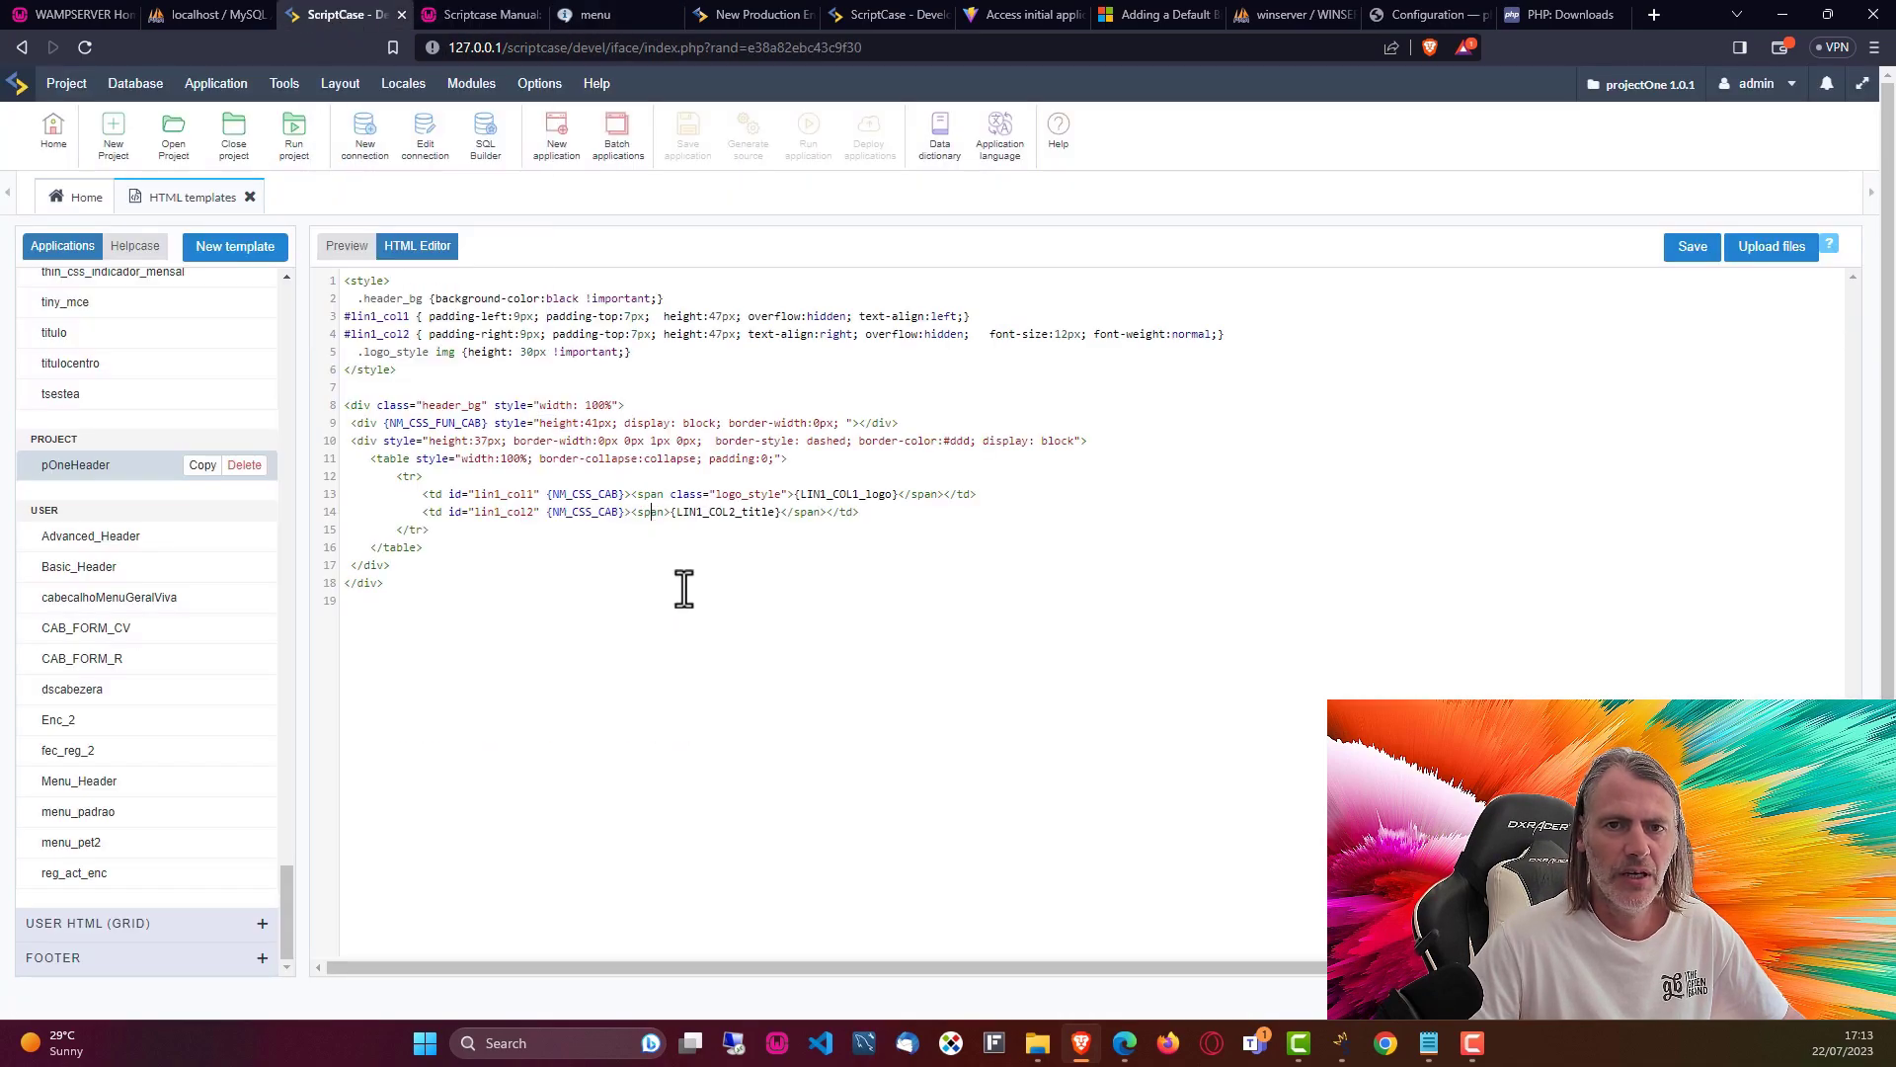
{"action": "left_click", "coordinate": [464, 377]}
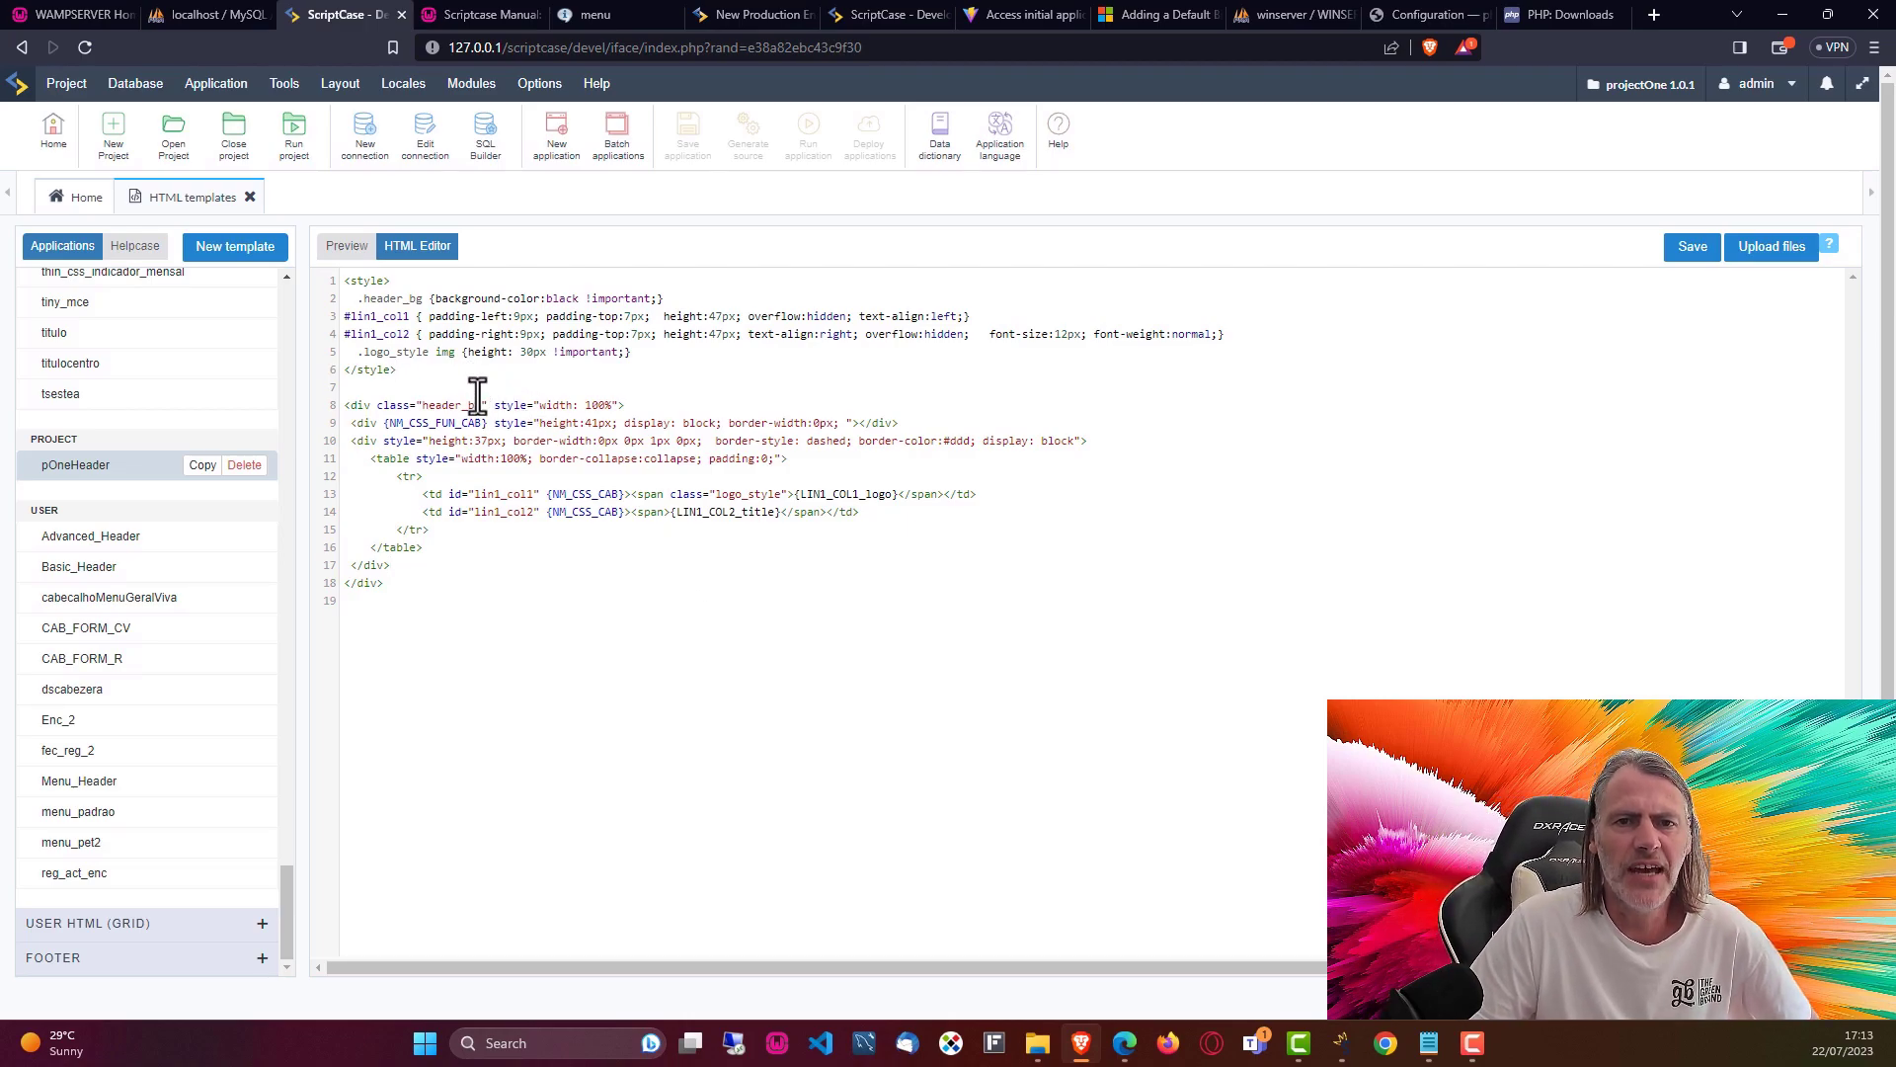
{"action": "left_click_drag", "start_coordinate": [345, 281], "coordinate": [471, 511]}
{"action": "left_click", "coordinate": [508, 643]}
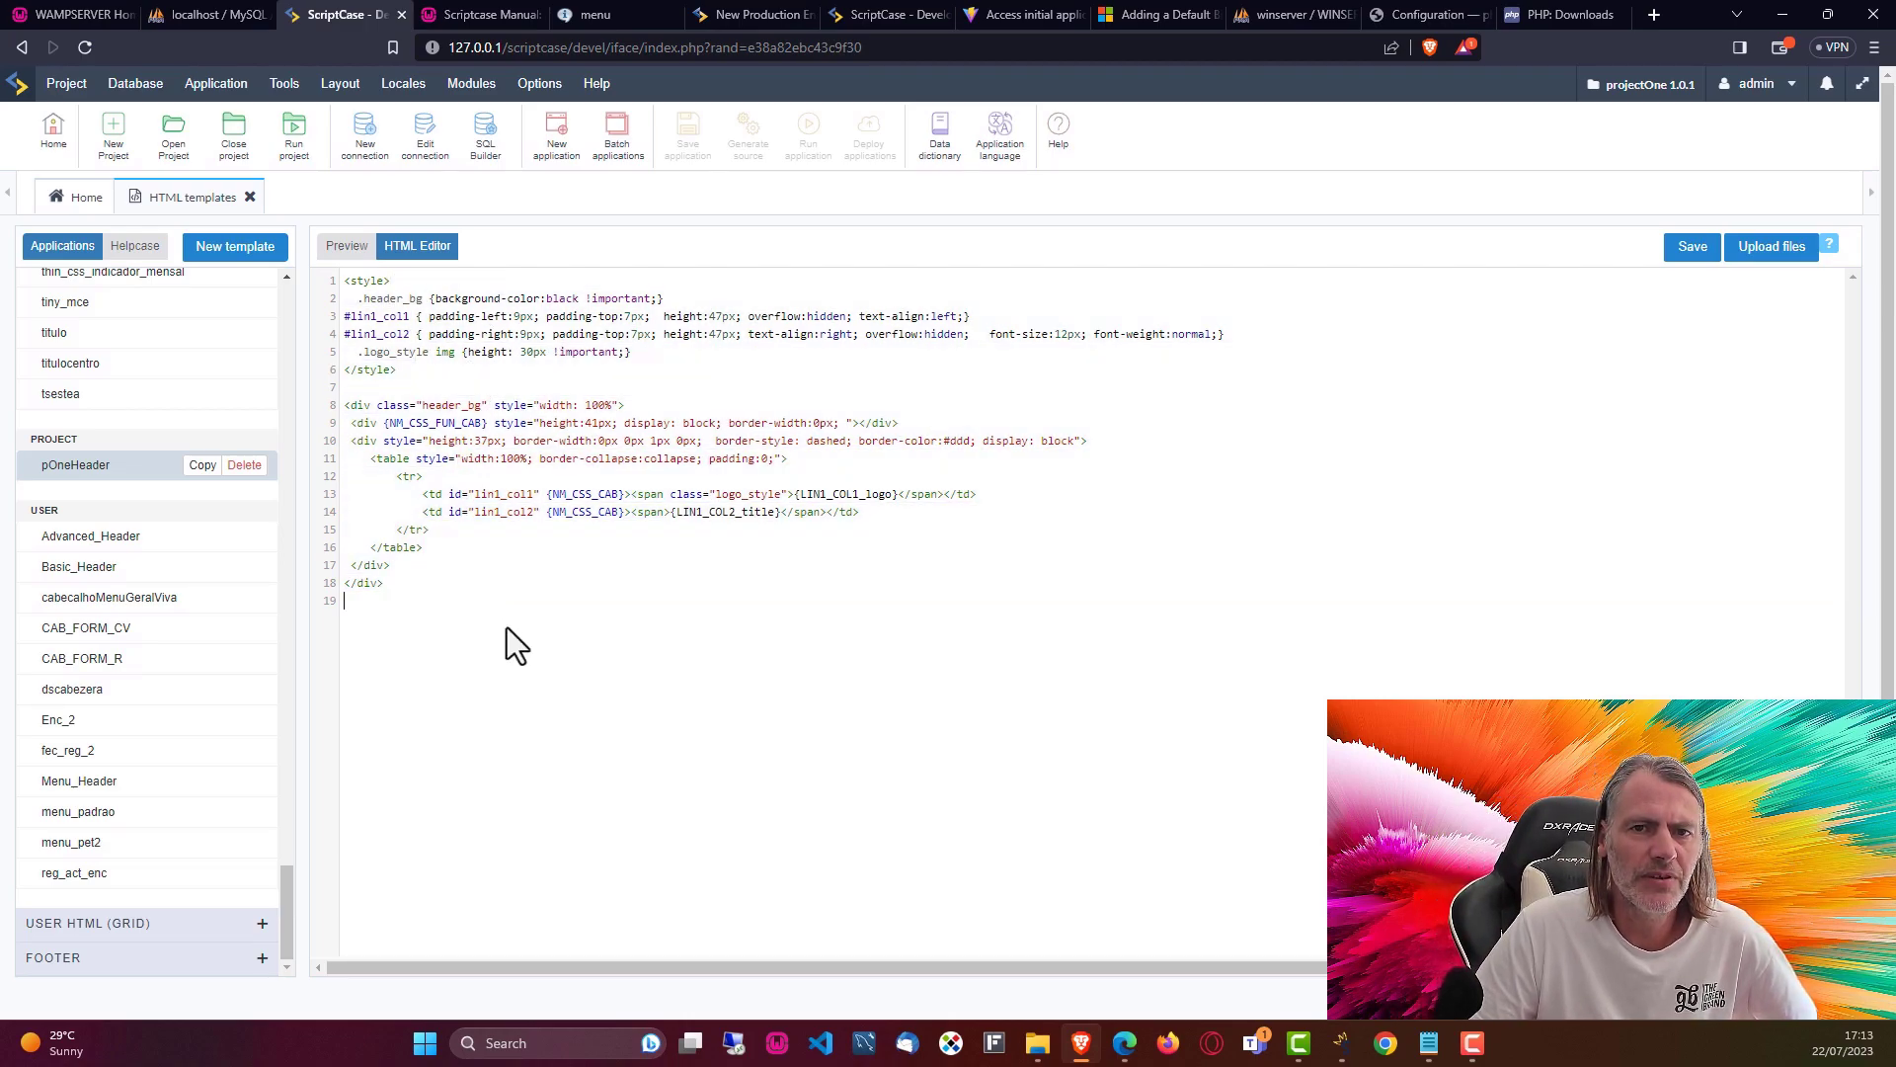
{"action": "left_click", "coordinate": [486, 14]}
{"action": "left_click", "coordinate": [626, 17]}
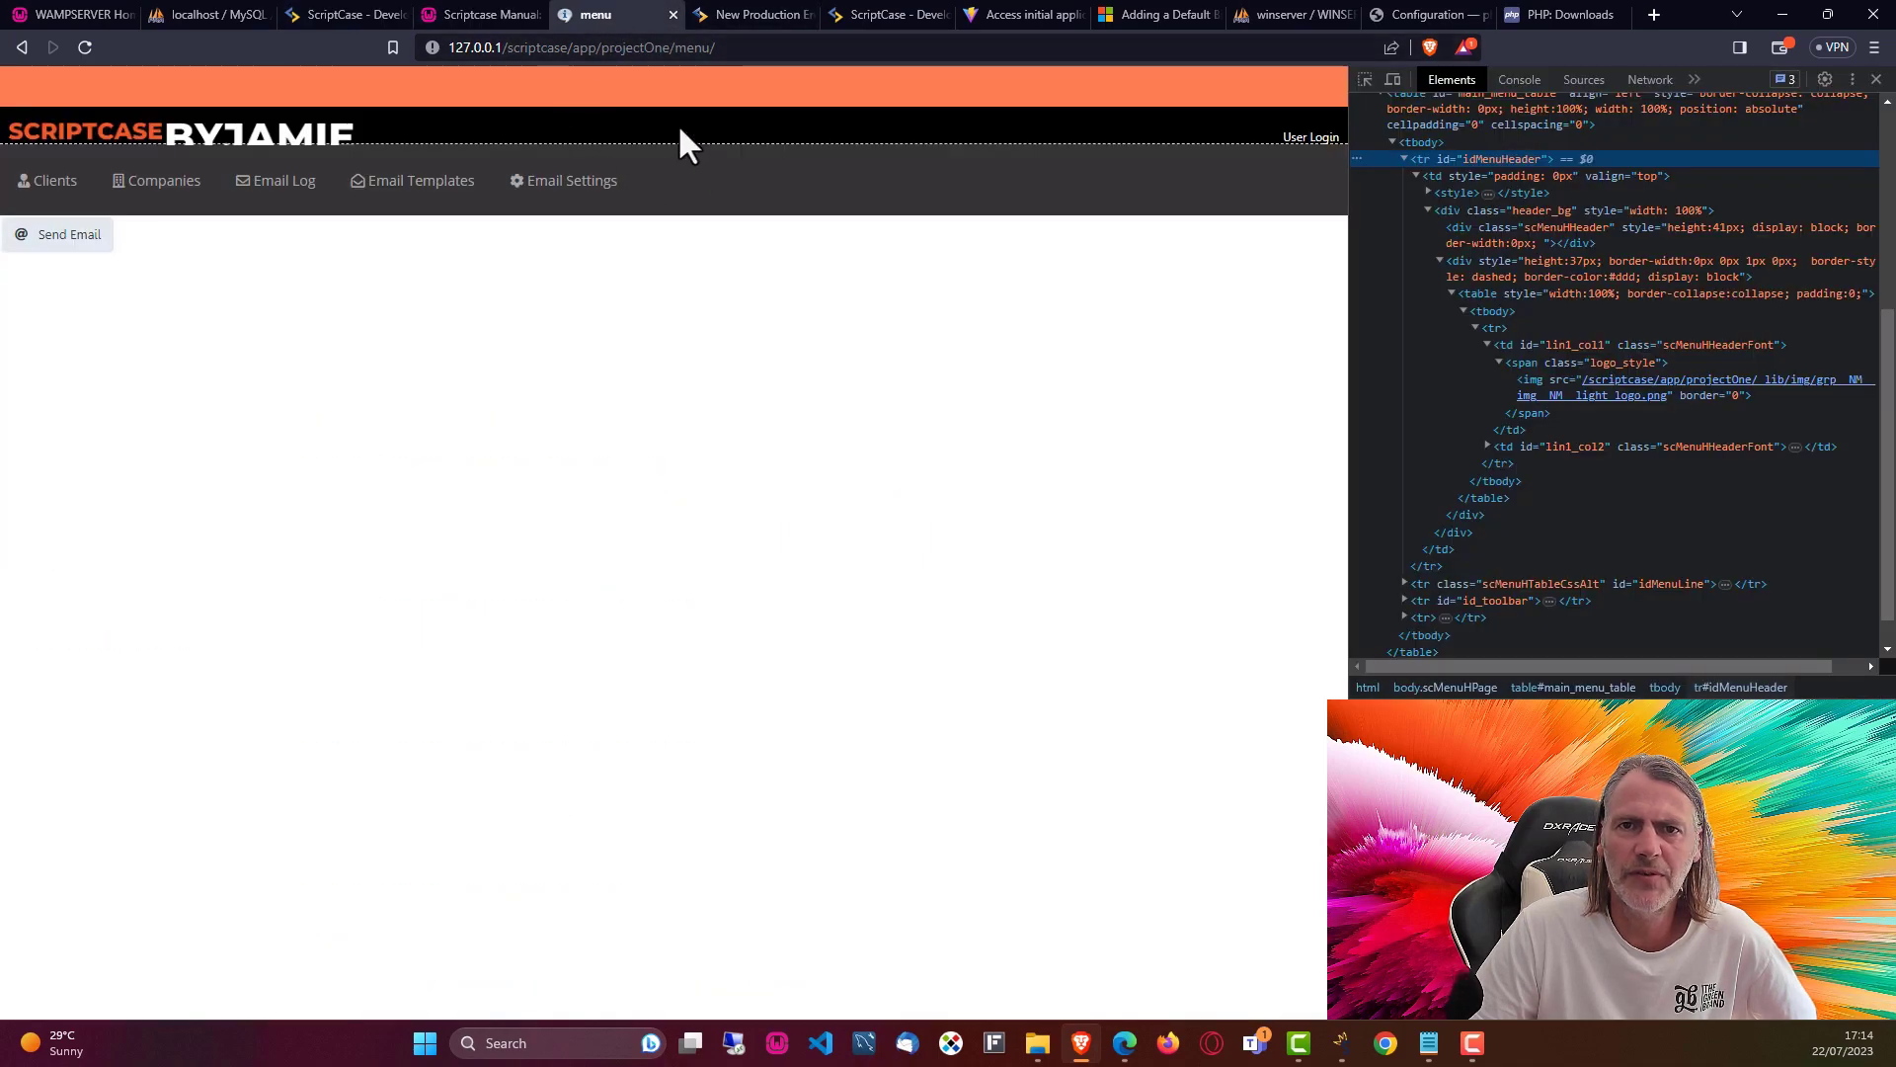
{"action": "left_click", "coordinate": [353, 16]}
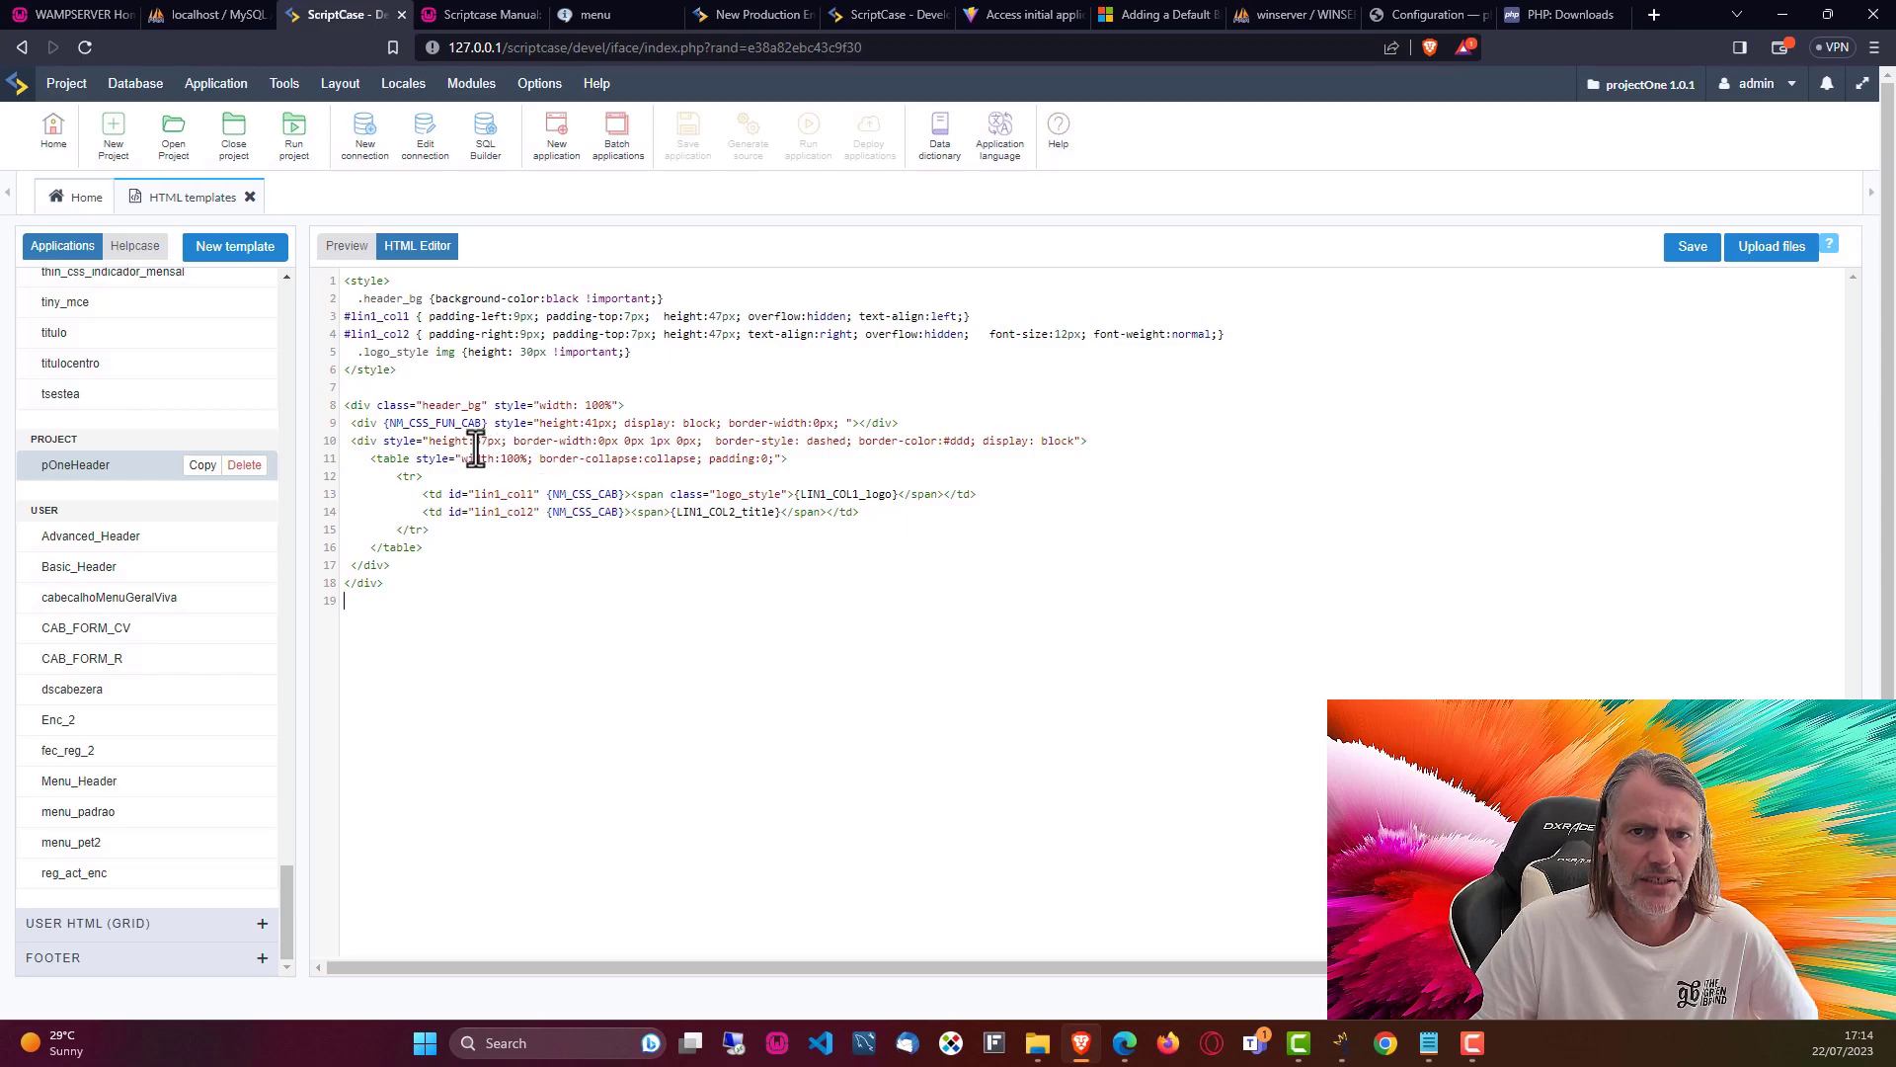
{"action": "left_click", "coordinate": [973, 463]}
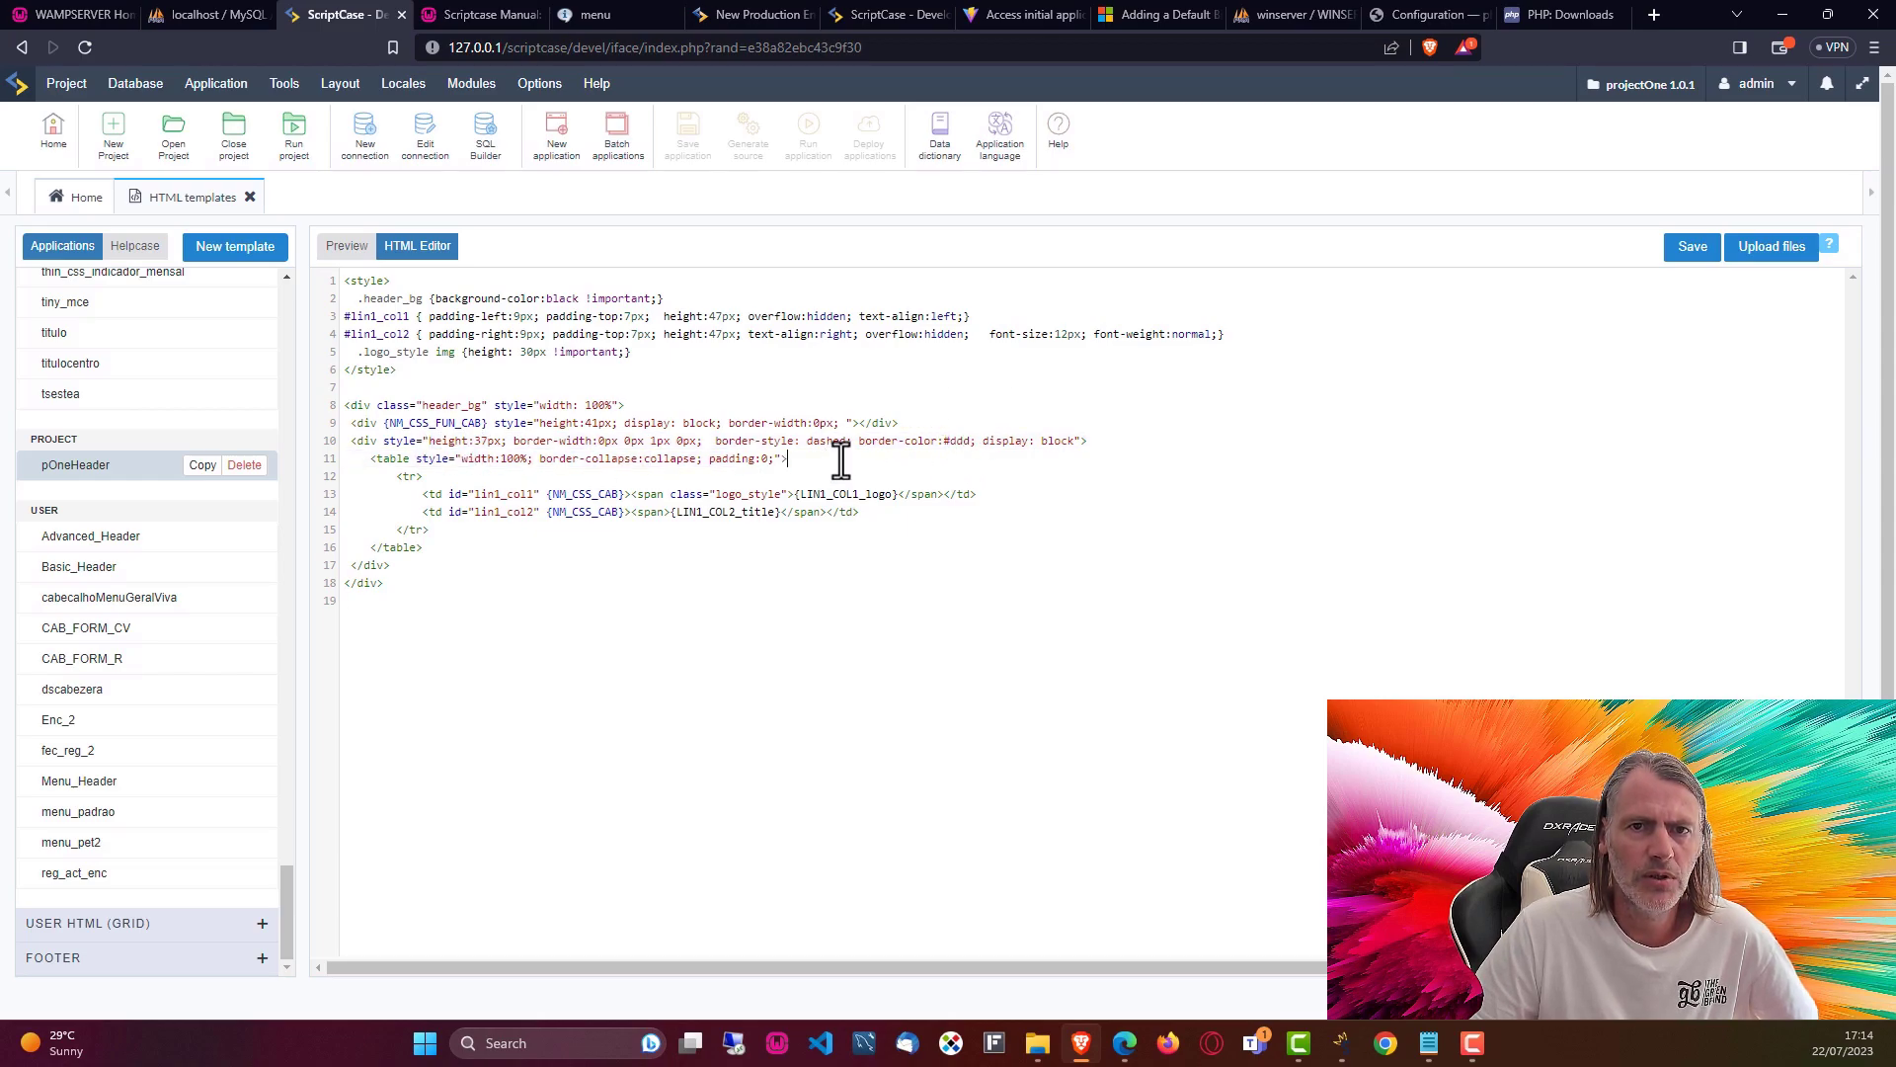
{"action": "left_click_drag", "start_coordinate": [729, 473], "coordinate": [609, 445]}
{"action": "left_click", "coordinate": [610, 444]}
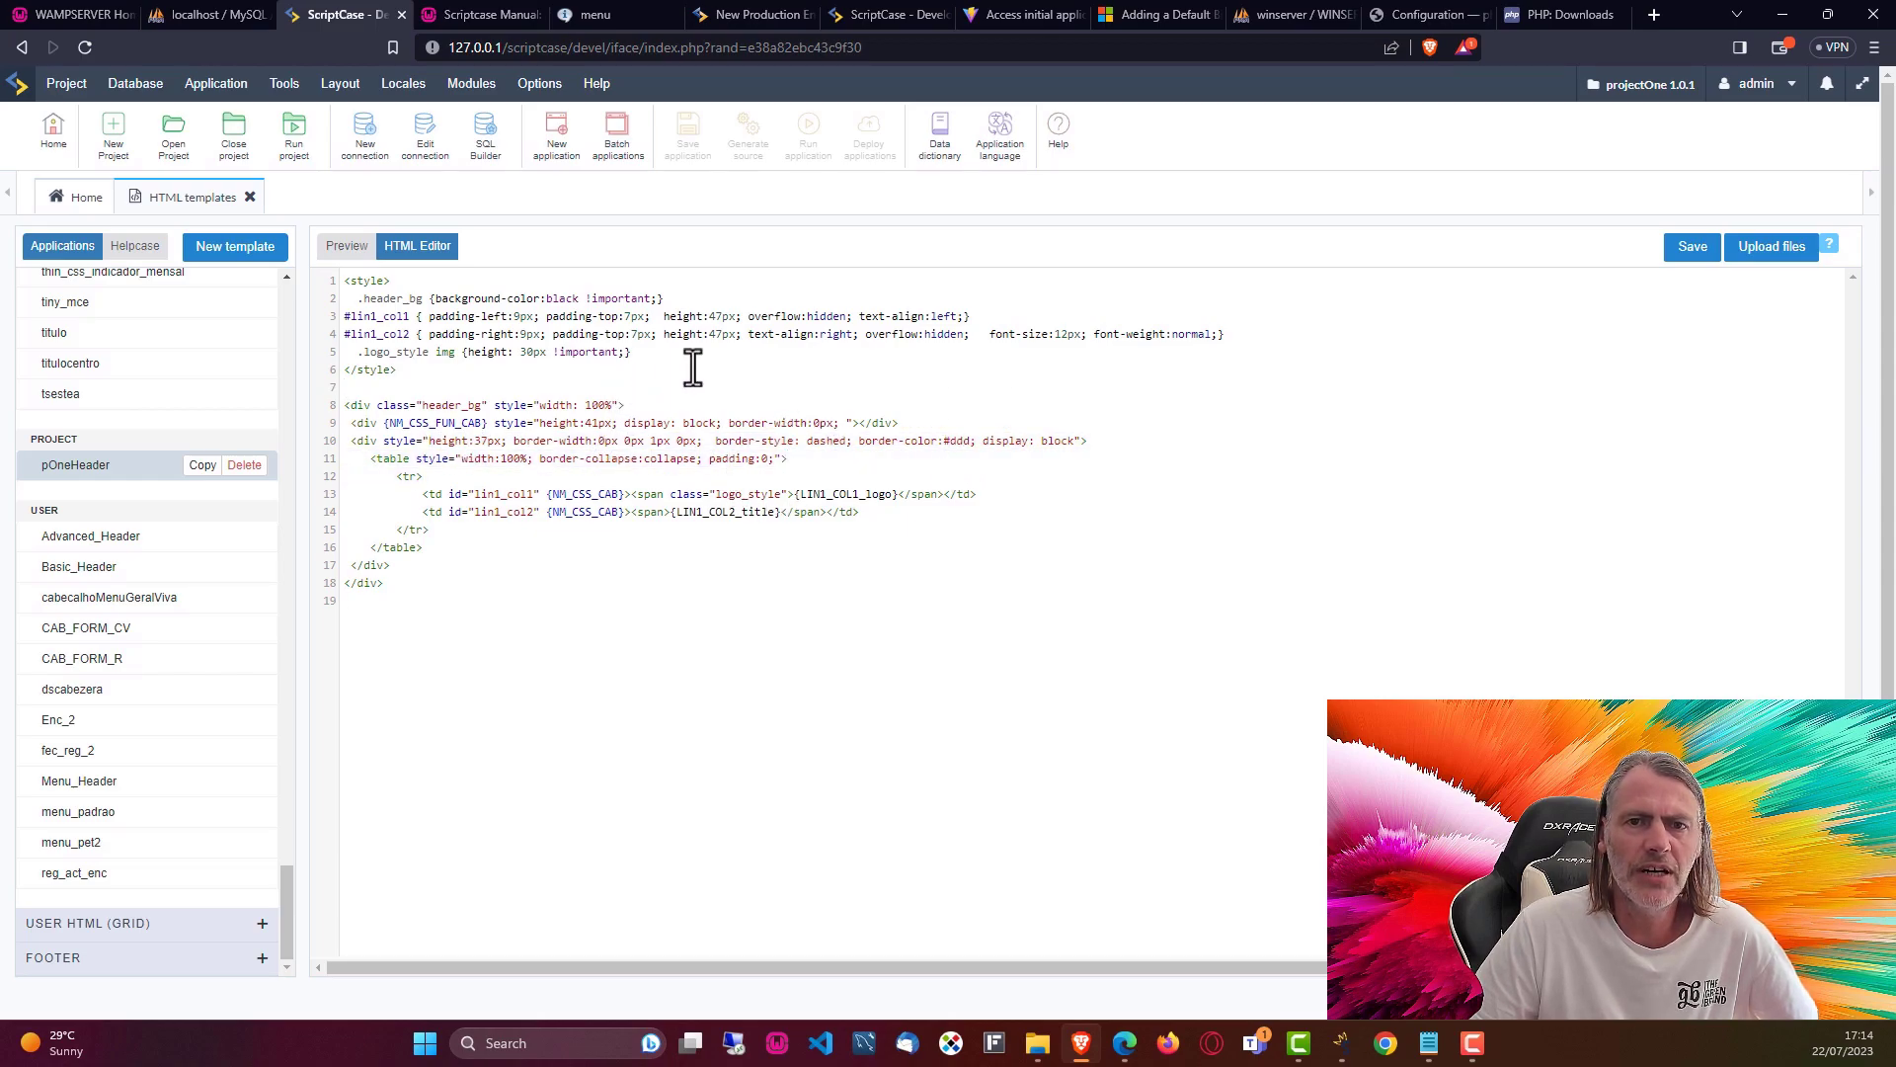
{"action": "left_click", "coordinate": [610, 565]}
{"action": "left_click", "coordinate": [481, 15]}
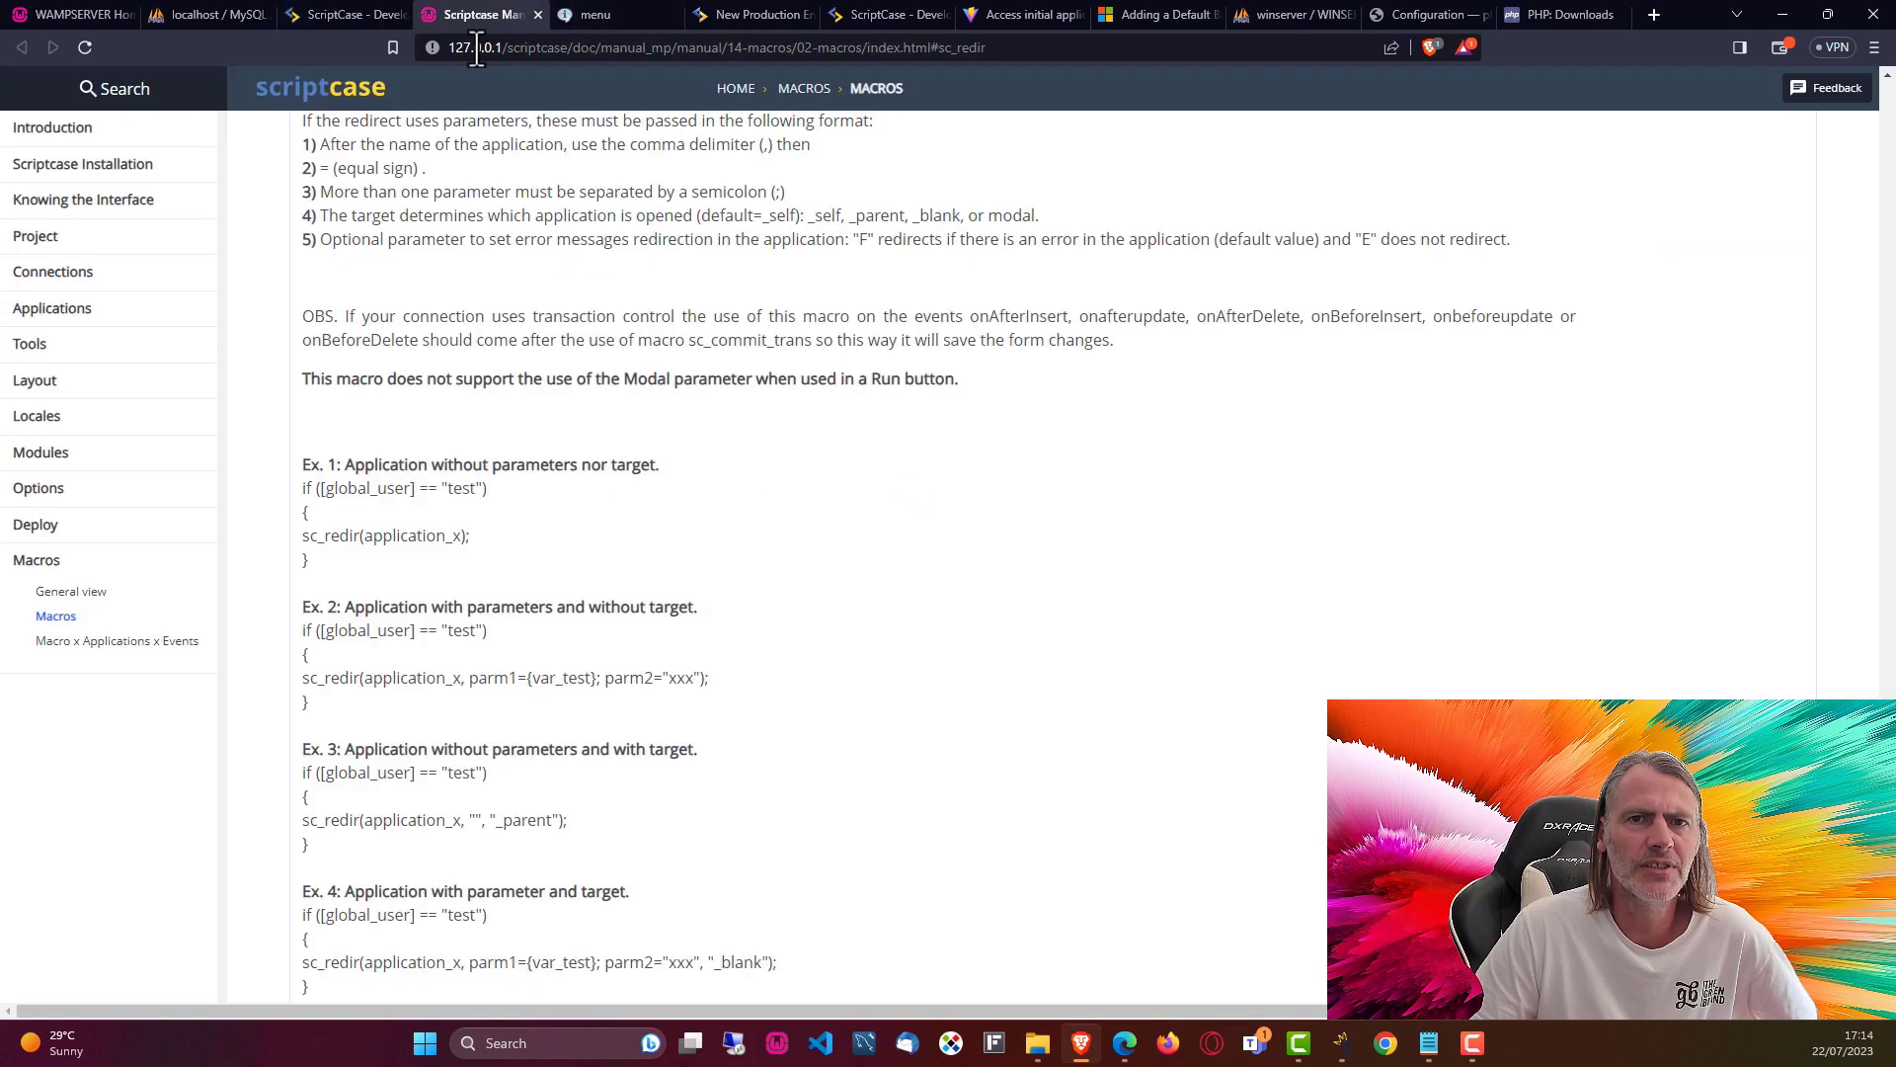
{"action": "left_click", "coordinate": [602, 15]}
{"action": "left_click", "coordinate": [335, 15]}
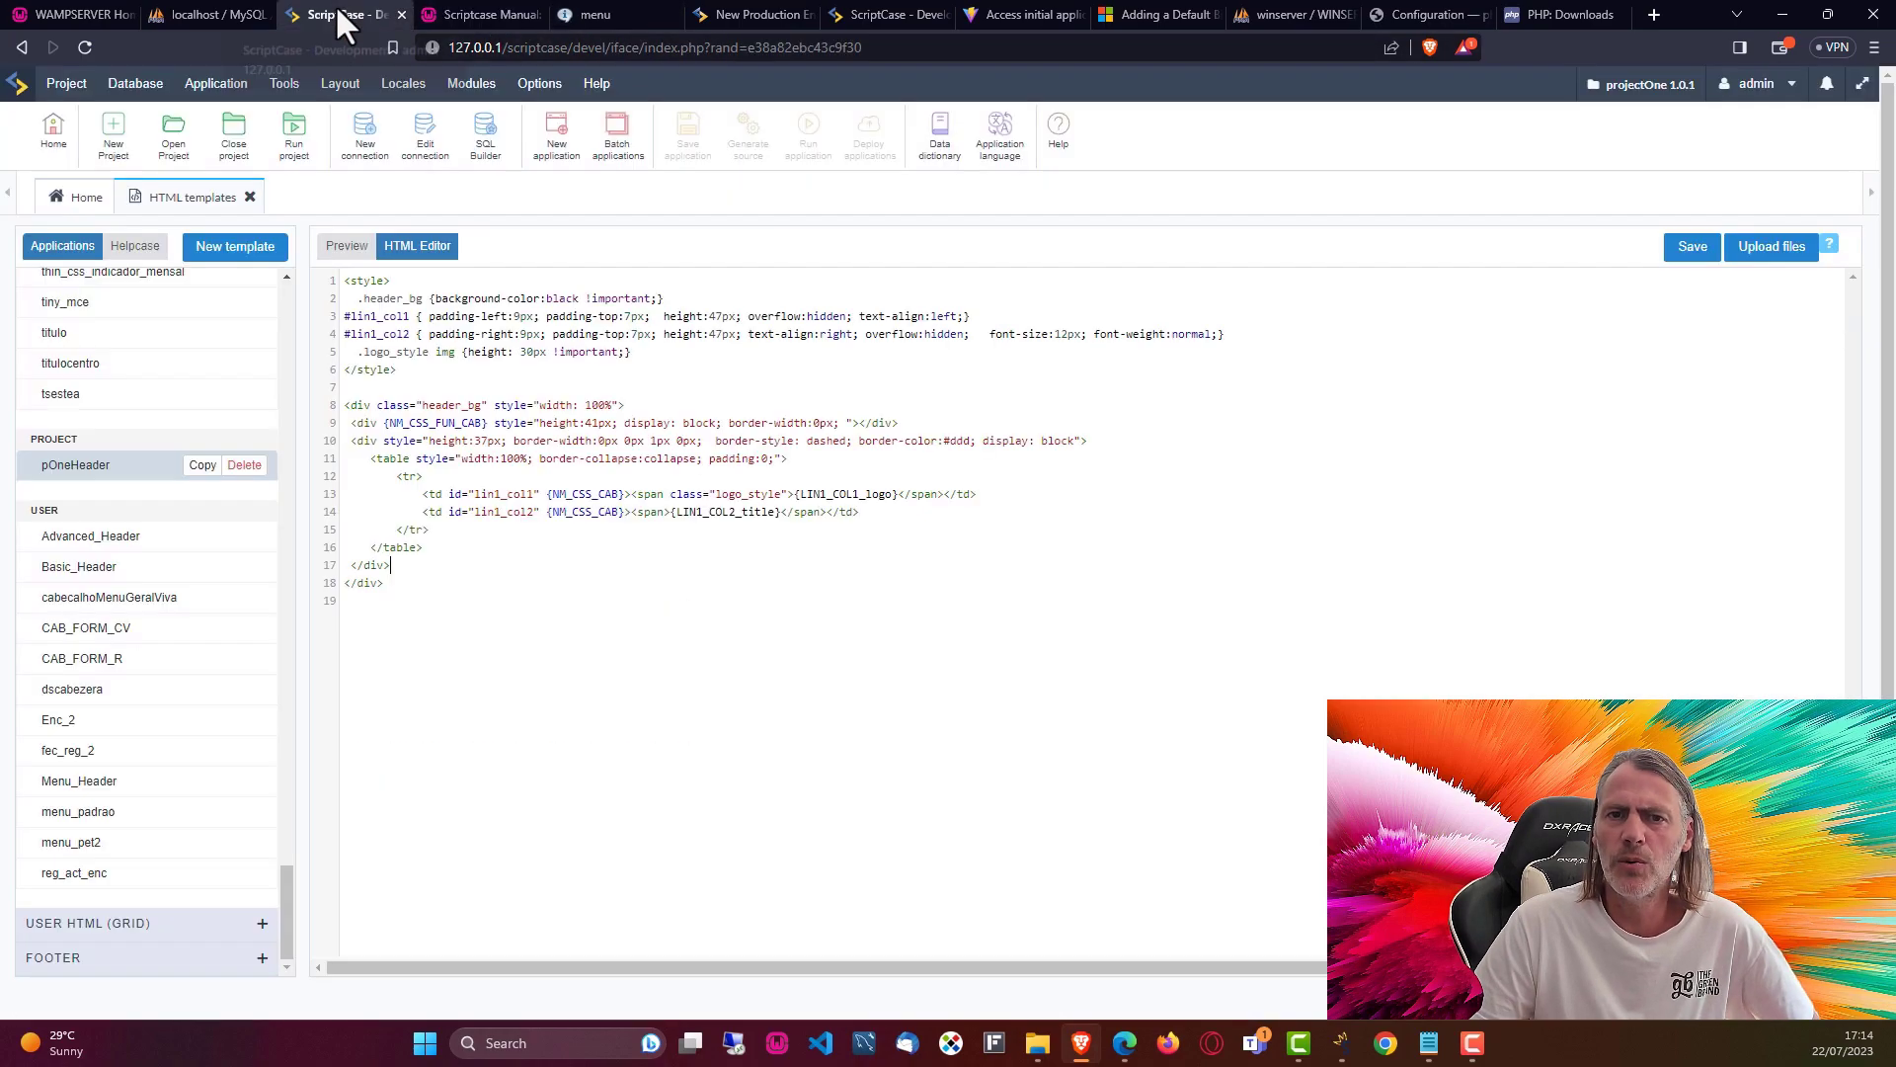
- Close the HTML templates and open the application themes gallery to view themeproject
{"action": "left_click", "coordinate": [248, 196]}
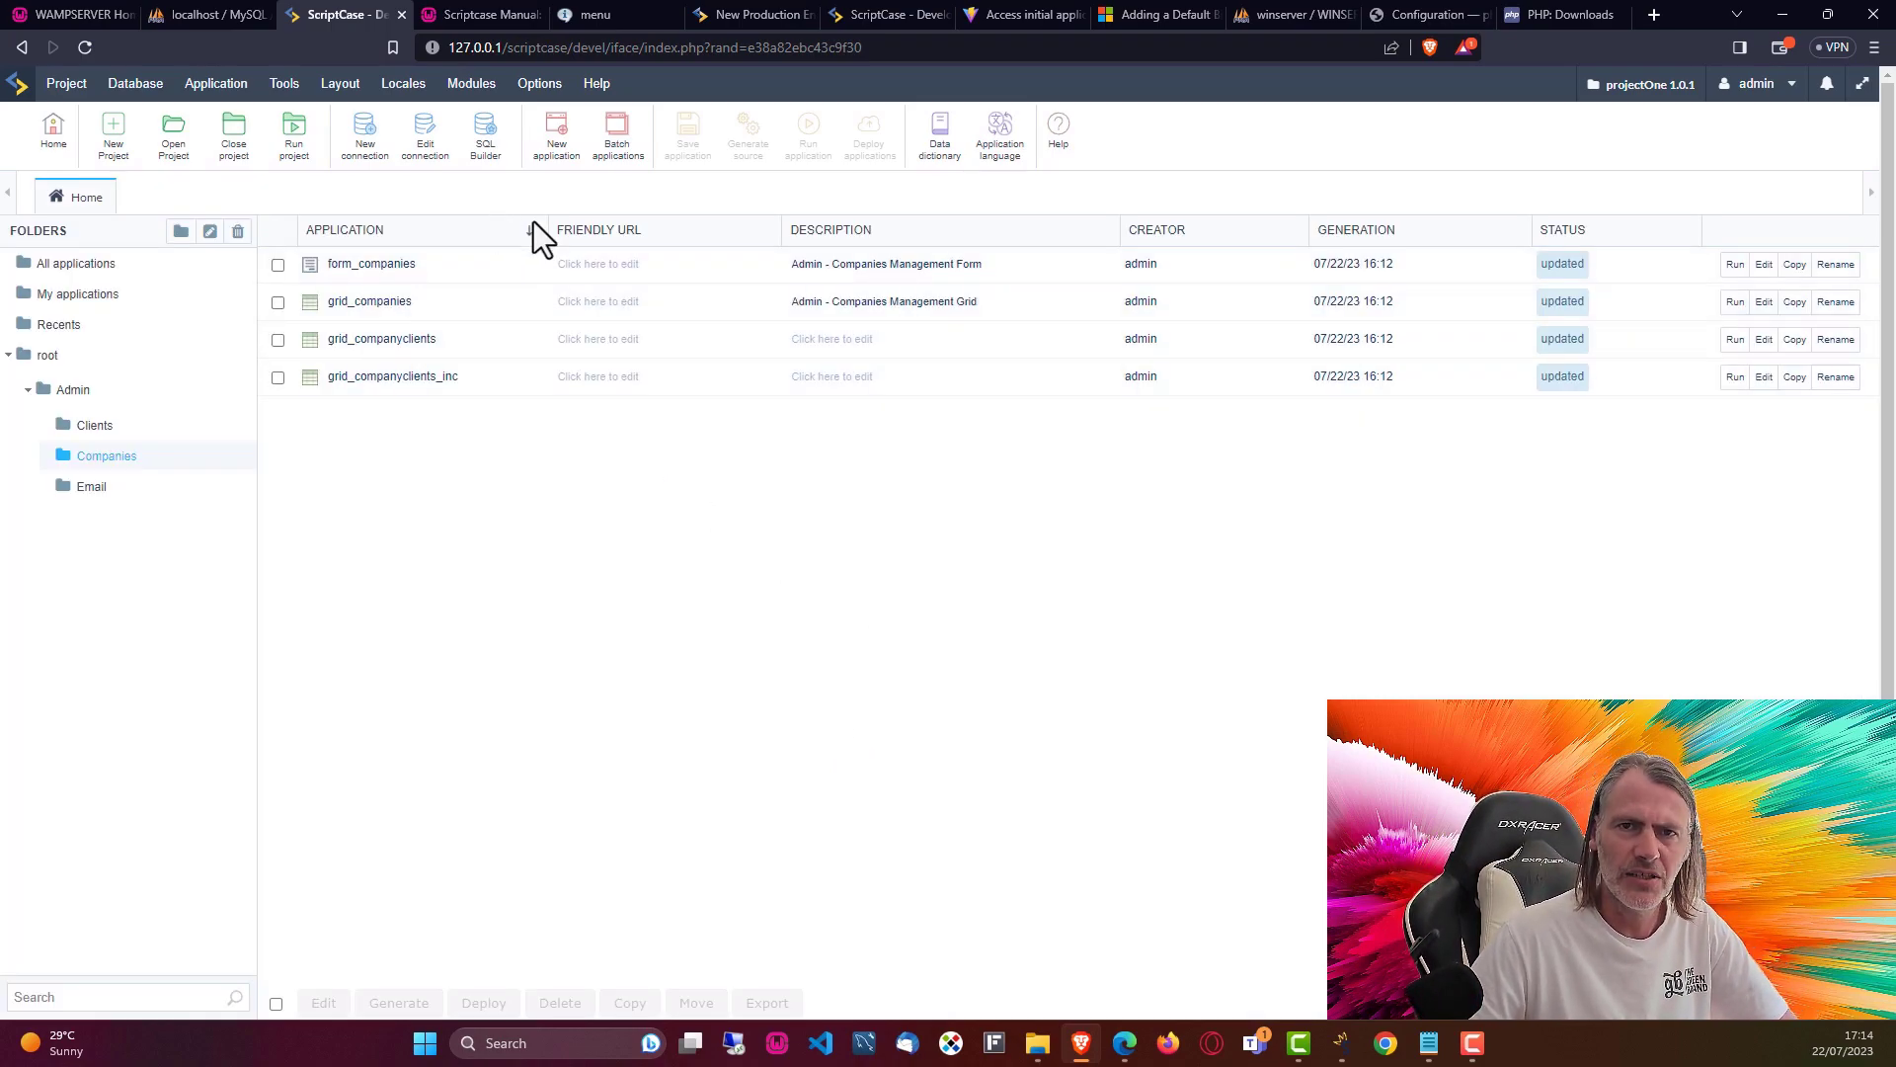
{"action": "left_click", "coordinate": [345, 86]}
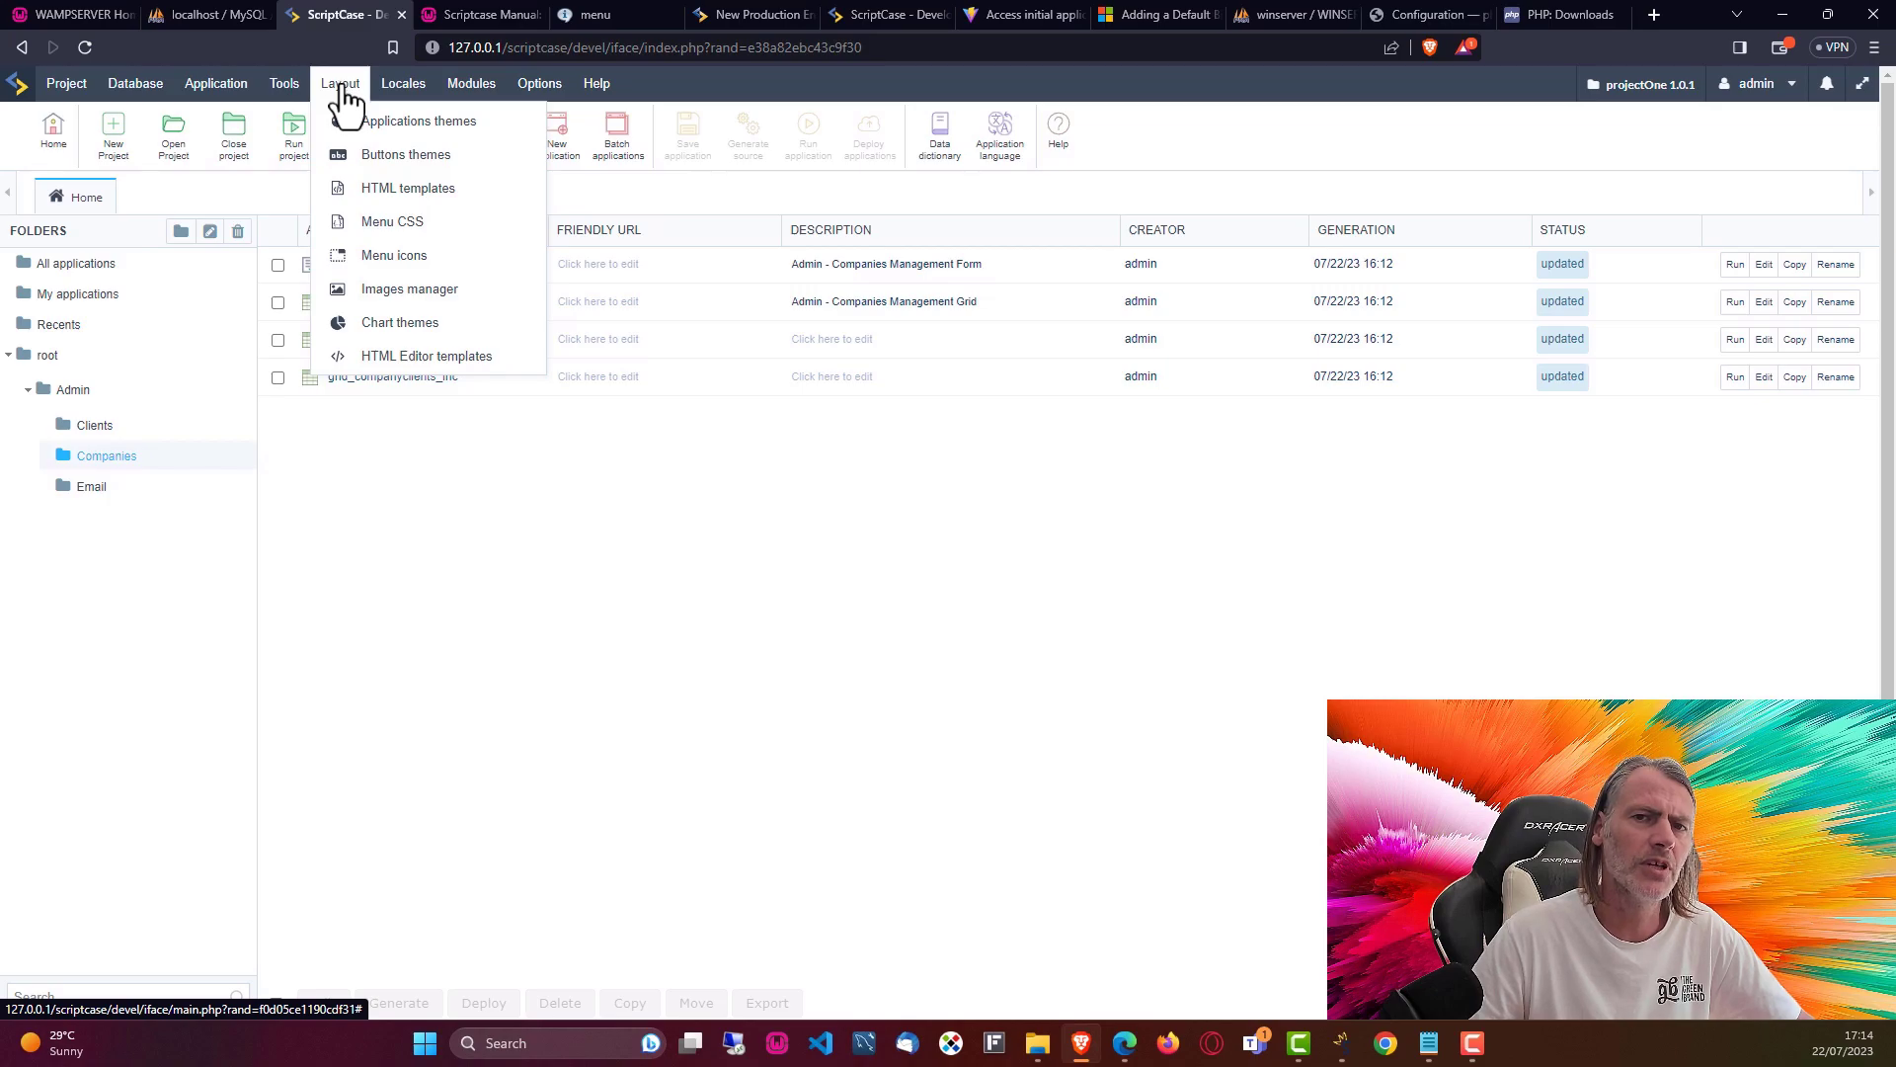
{"action": "left_click", "coordinate": [386, 126]}
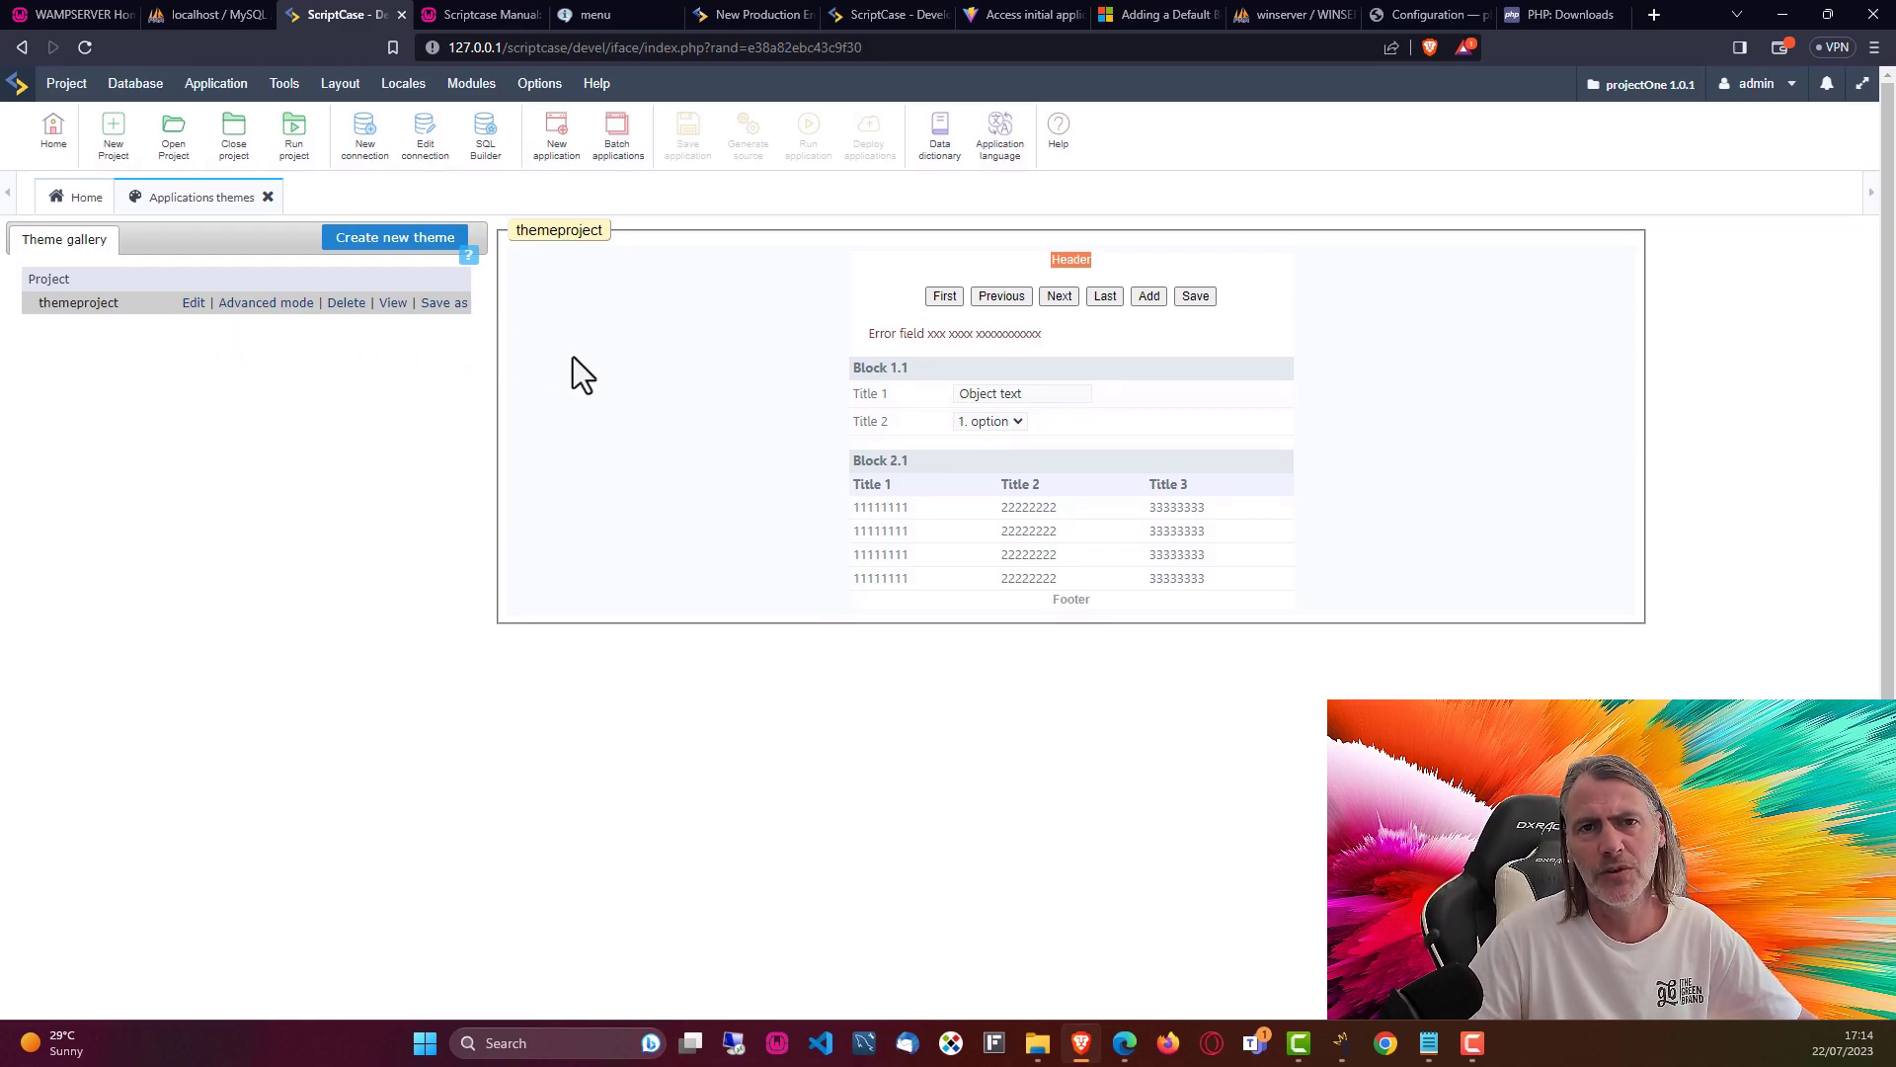
- Open the buttons themes and preview the Meadow button set
{"action": "left_click", "coordinate": [345, 86]}
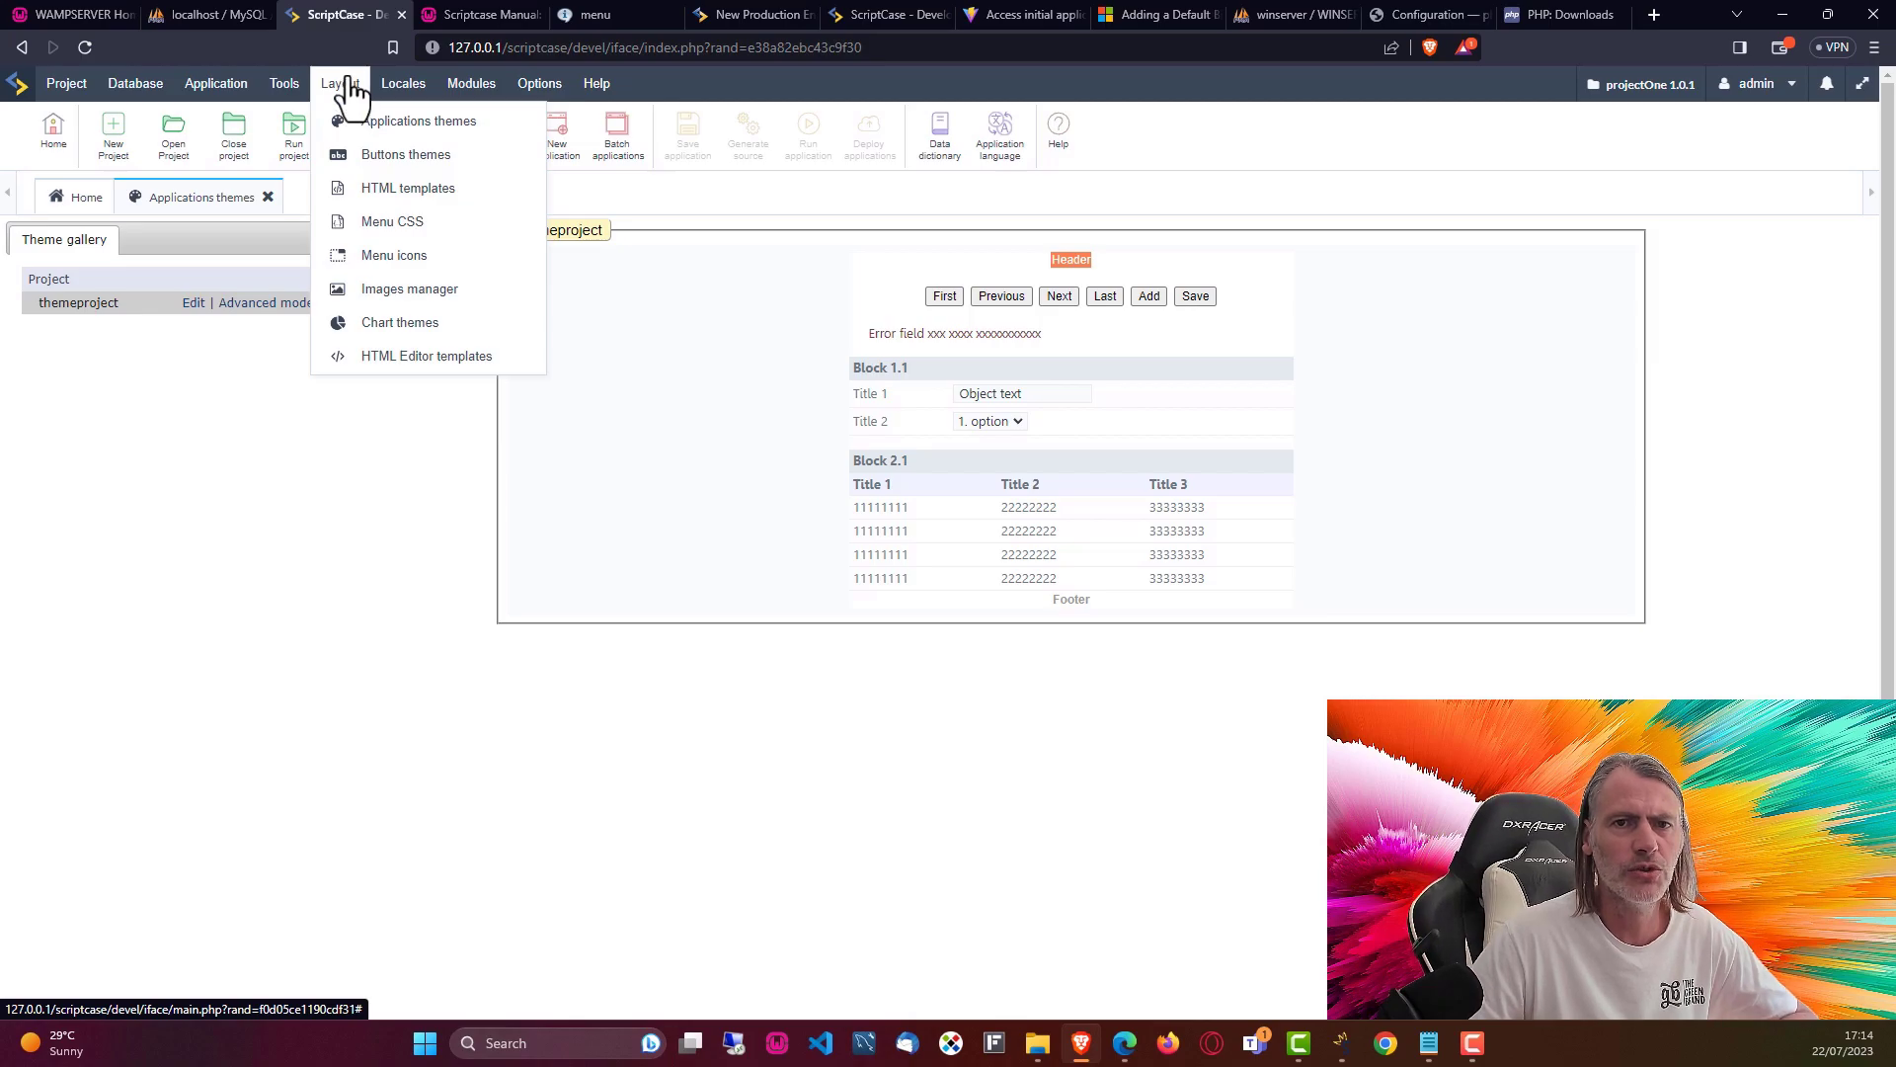
{"action": "left_click", "coordinate": [374, 155]}
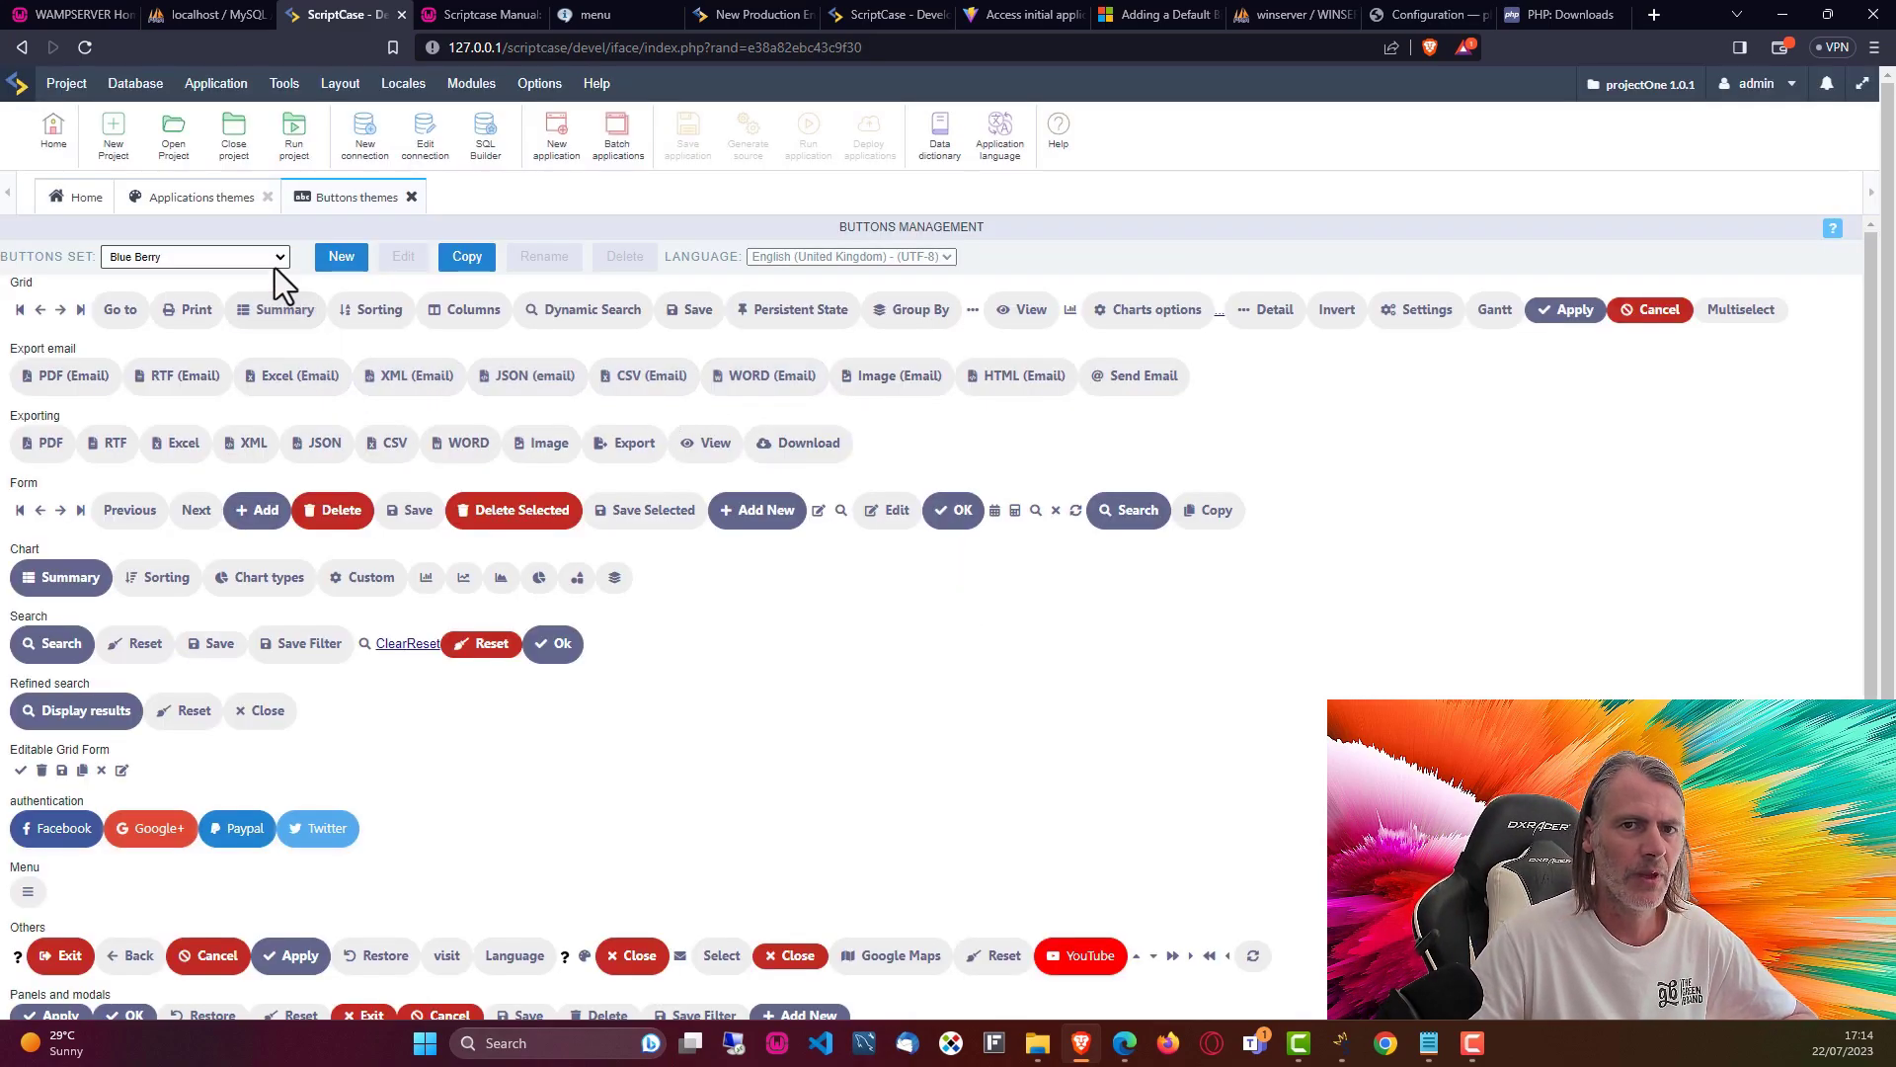
{"action": "left_click", "coordinate": [274, 259]}
{"action": "left_click", "coordinate": [163, 351]}
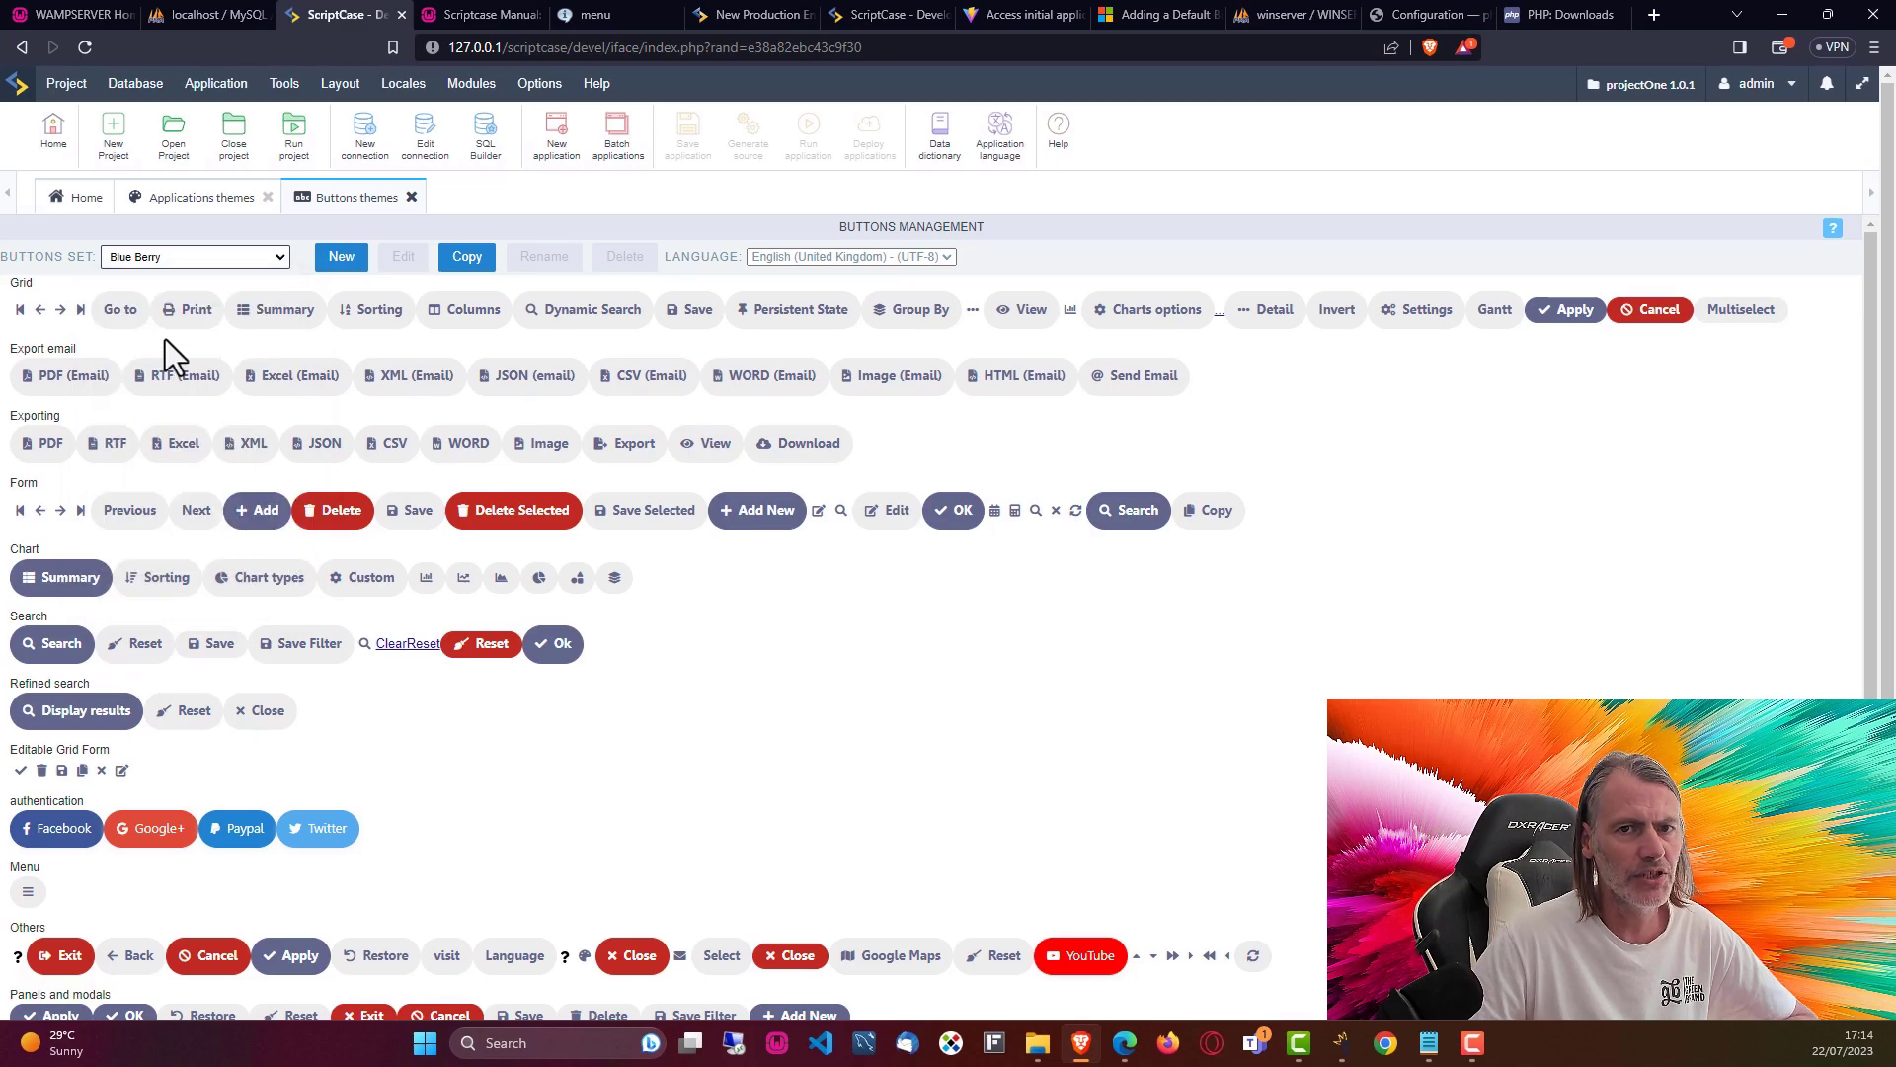
- Create a button set named projectButtons from the Midnight set, with its scope set to Project
{"action": "left_click", "coordinate": [281, 256]}
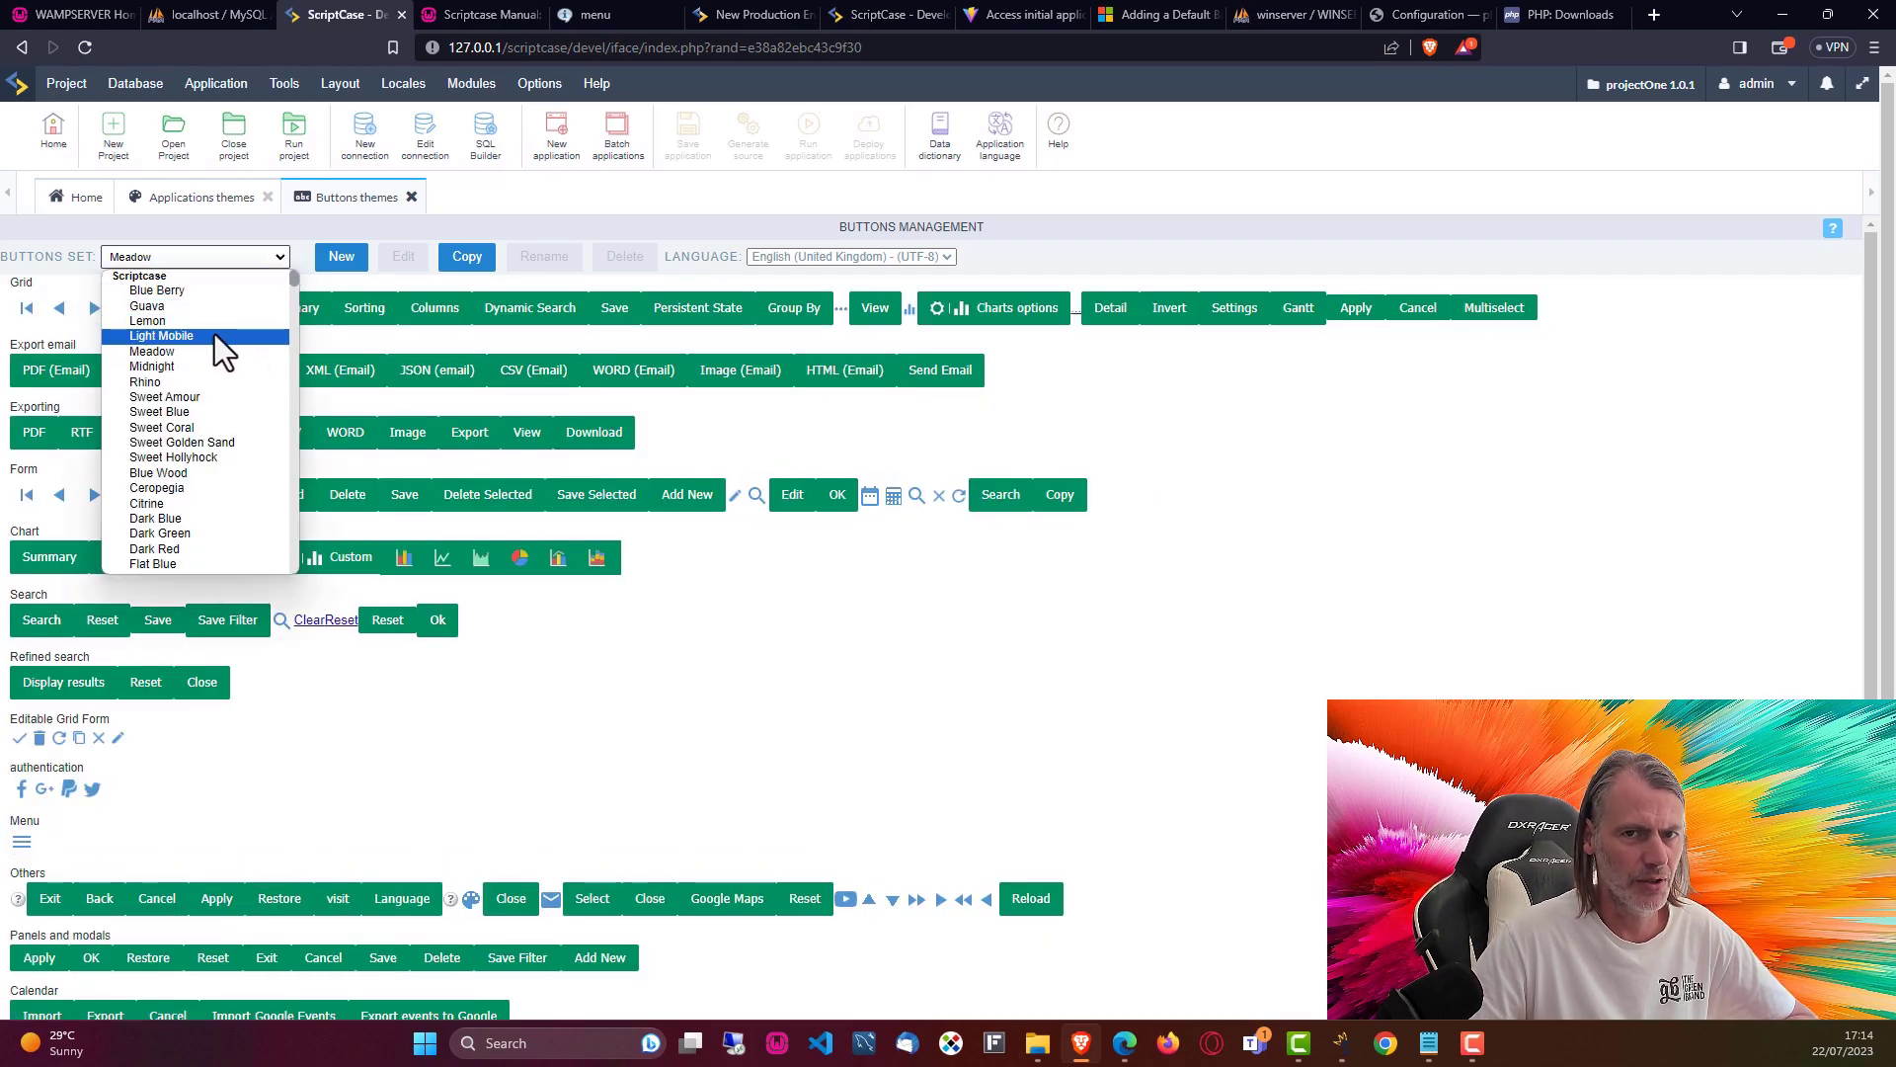
{"action": "left_click", "coordinate": [205, 367]}
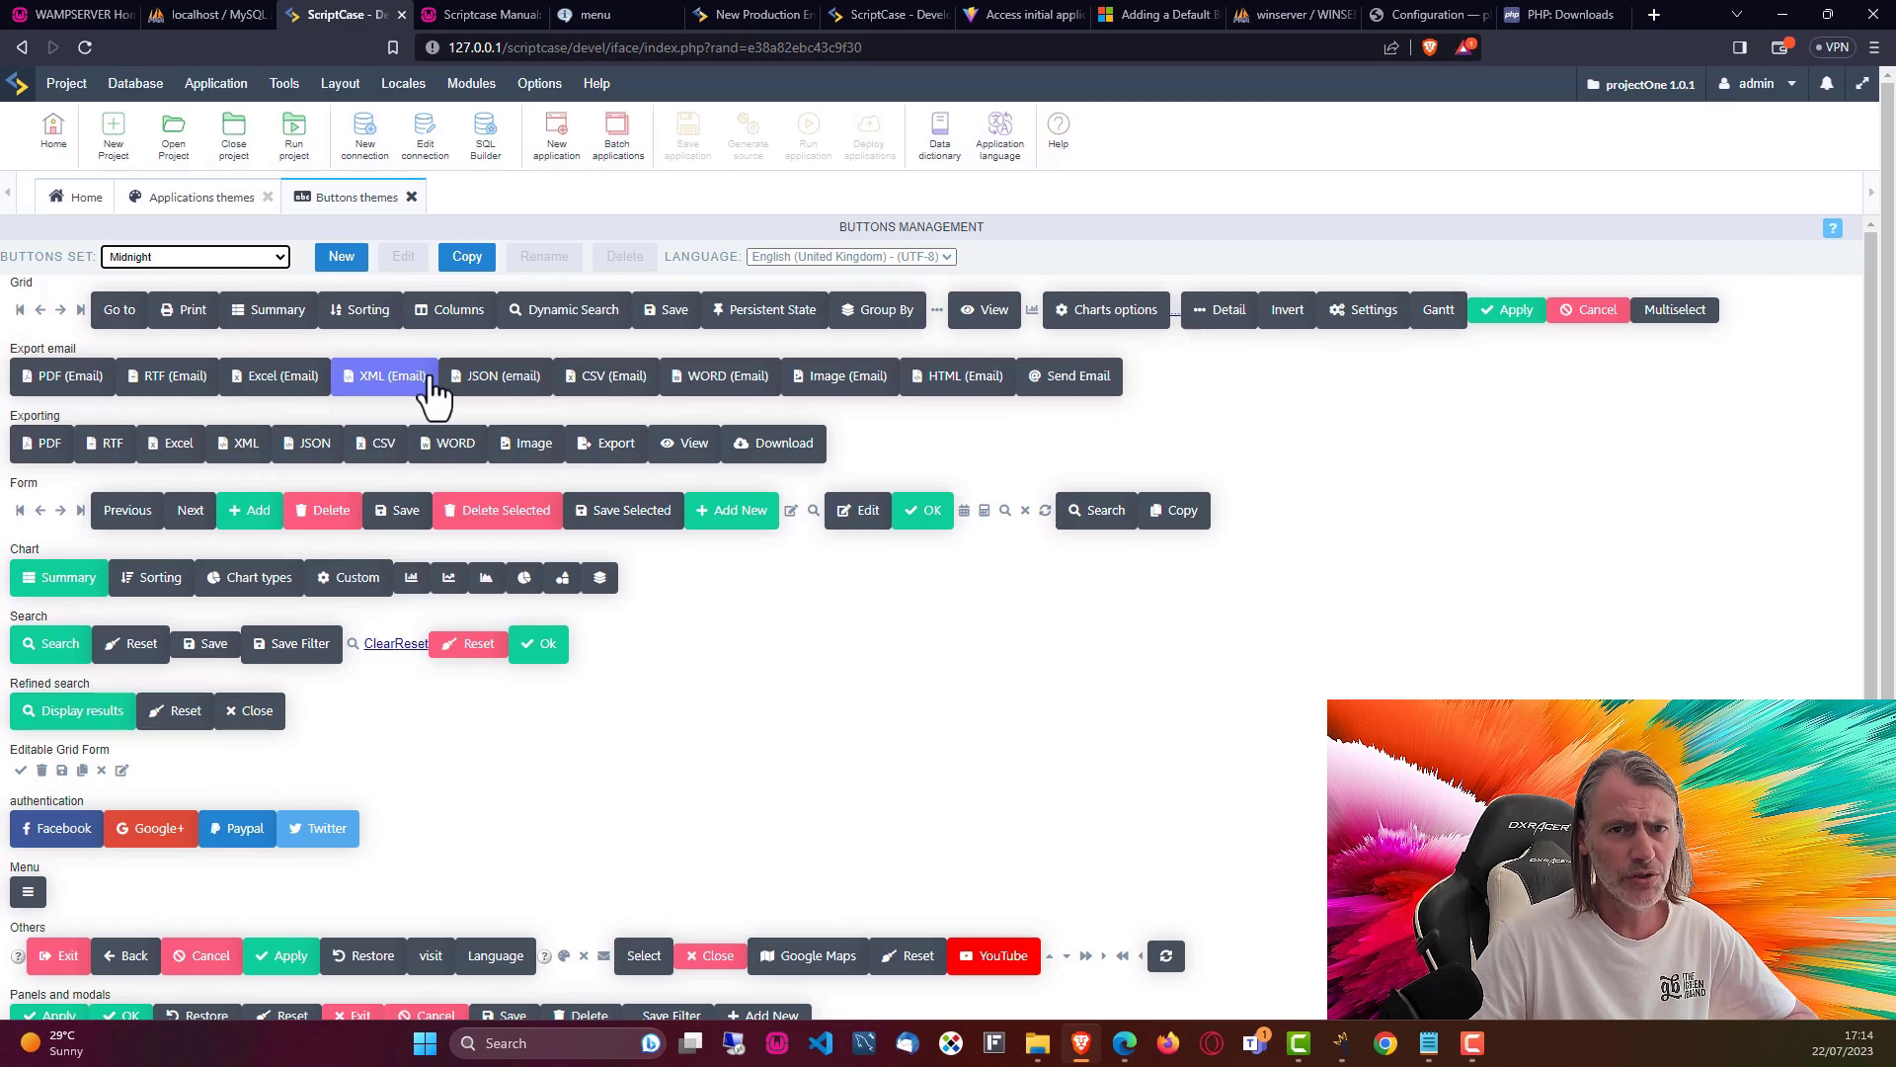
{"action": "left_click", "coordinate": [341, 259]}
{"action": "left_click", "coordinate": [470, 259]}
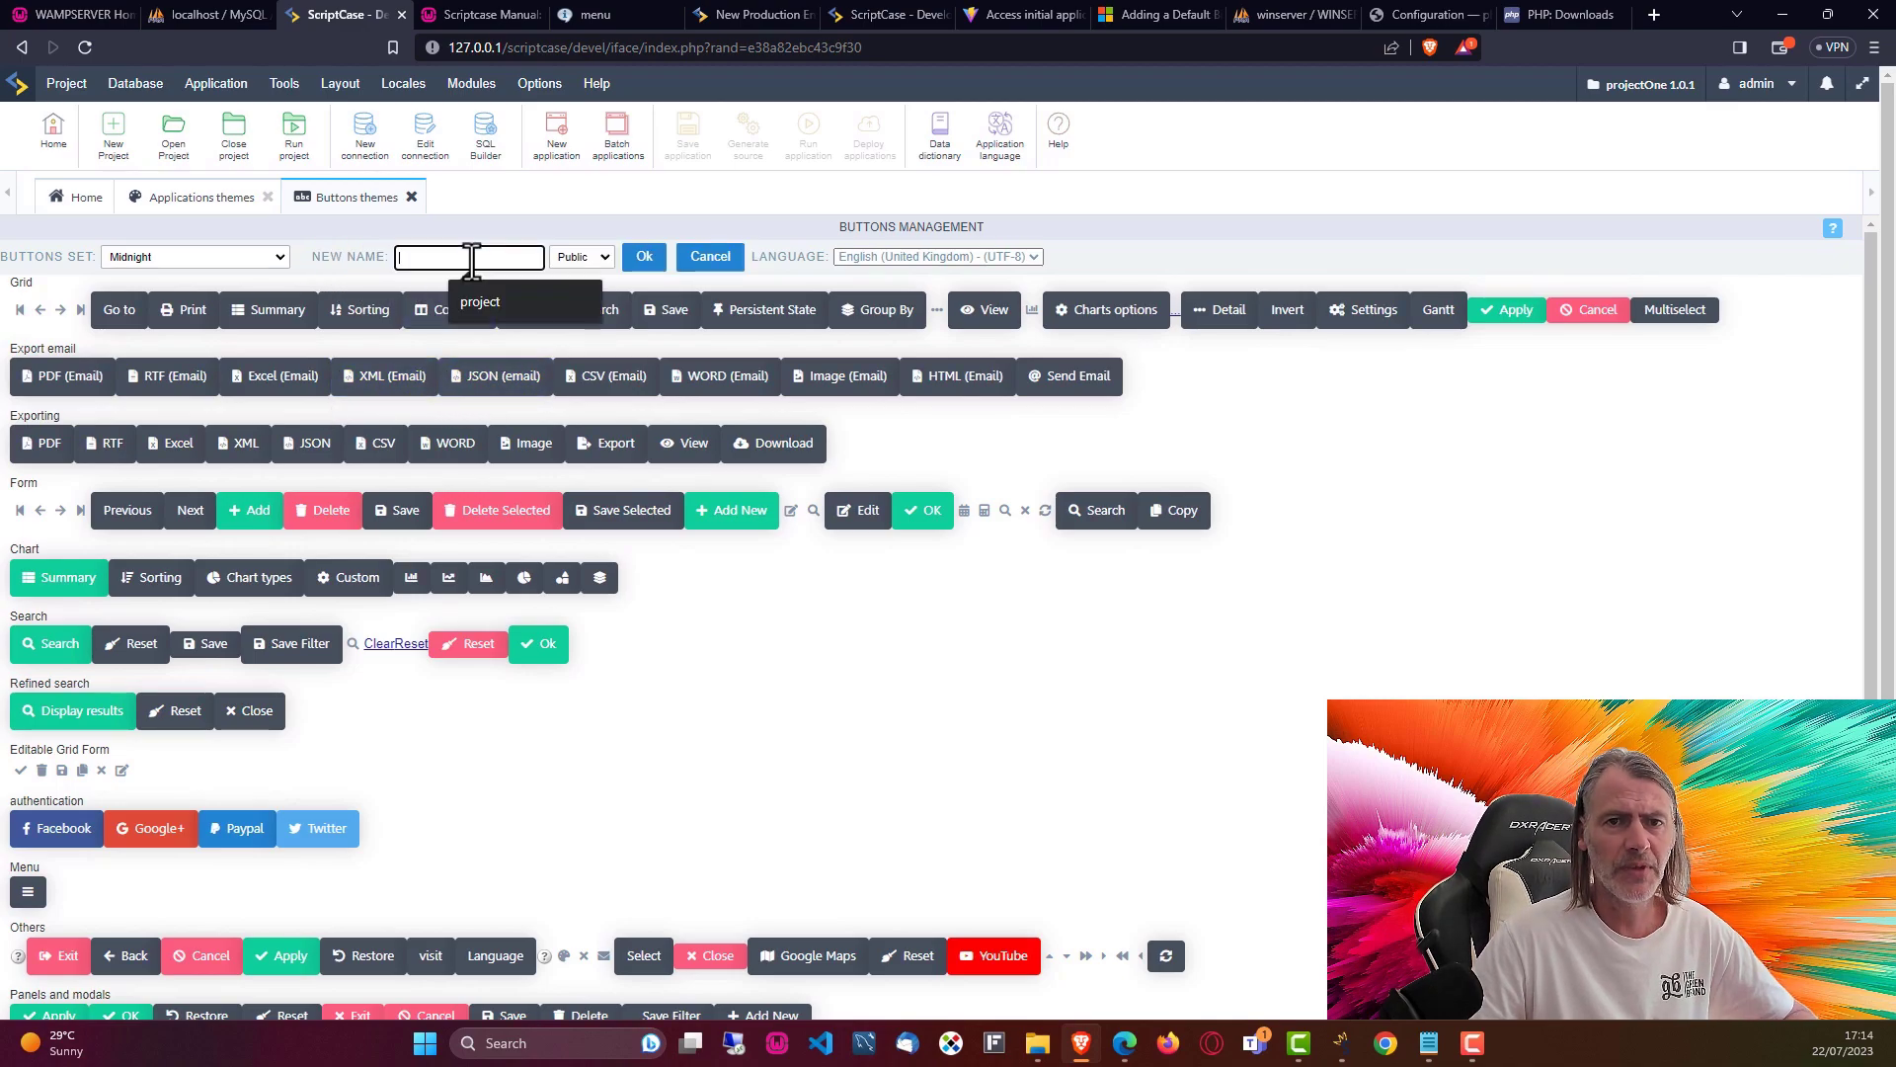
{"action": "left_click", "coordinate": [486, 300]}
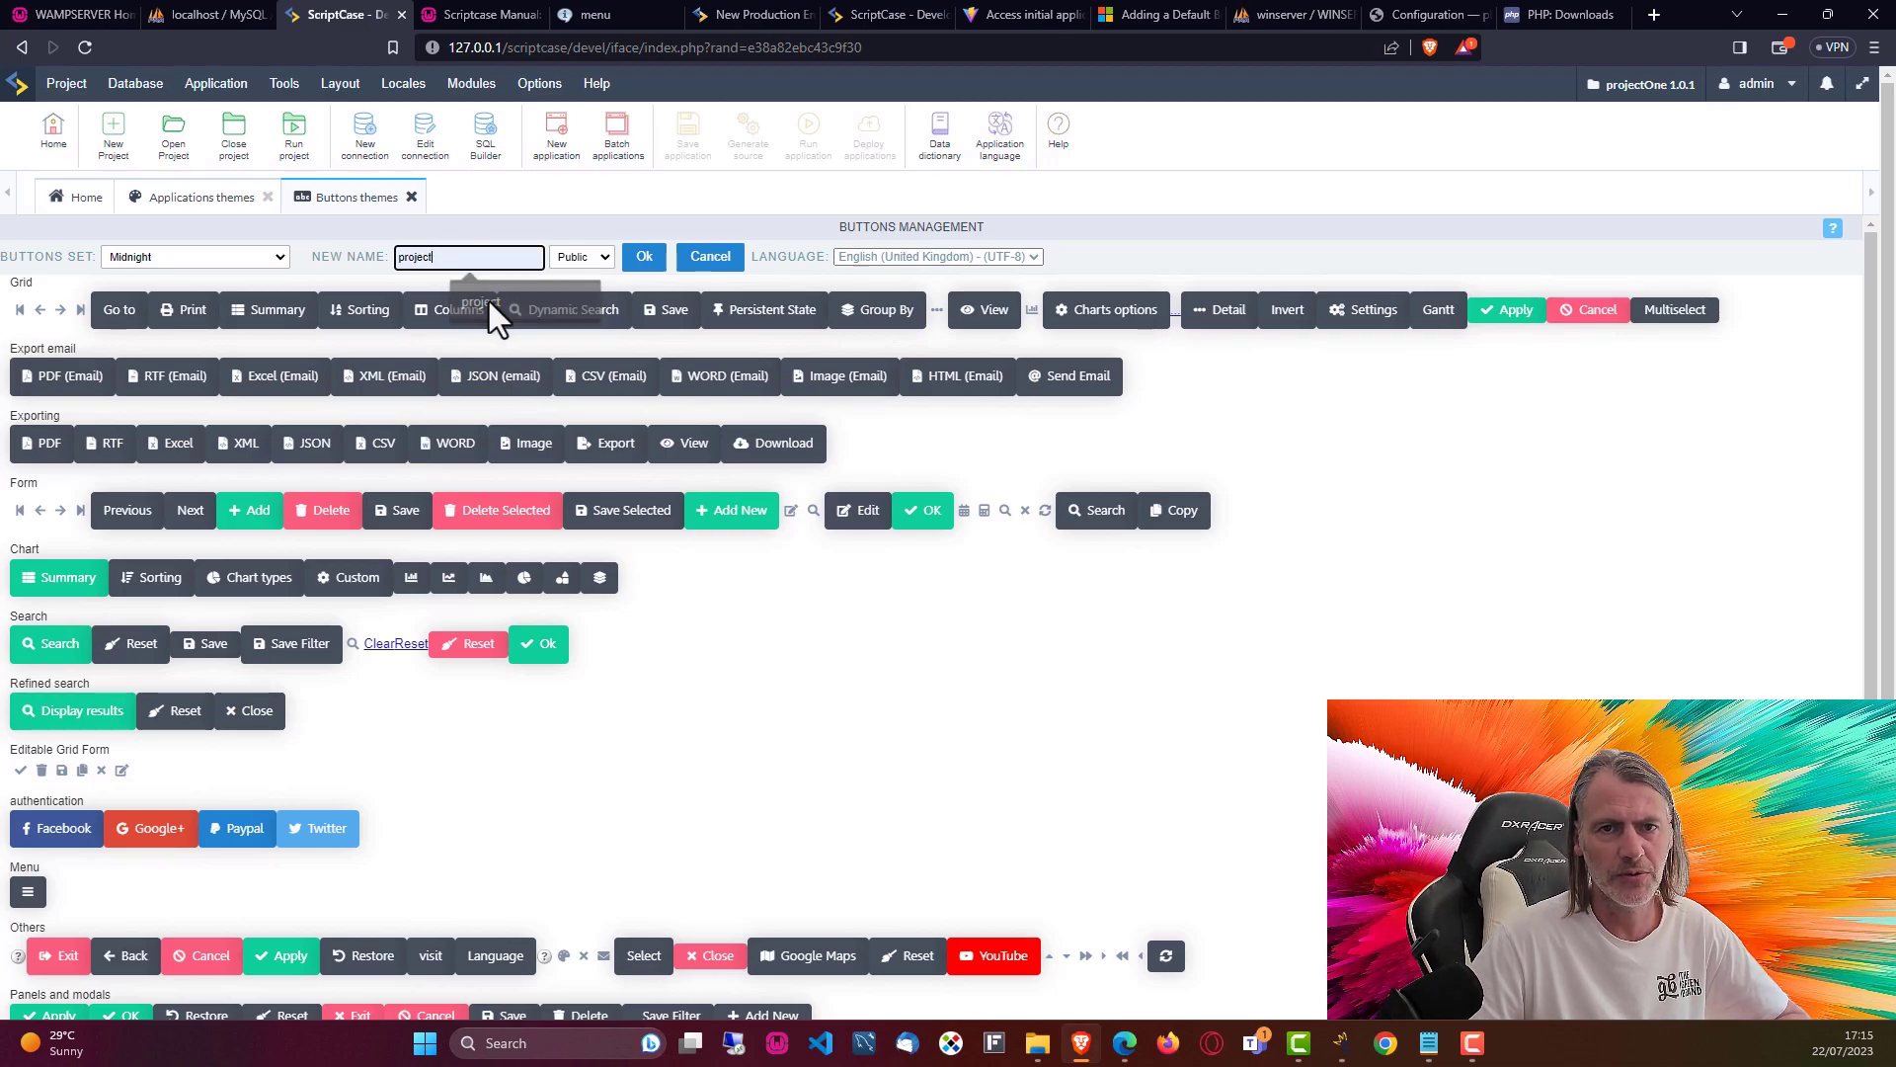
{"action": "type", "text": "Buttons"}
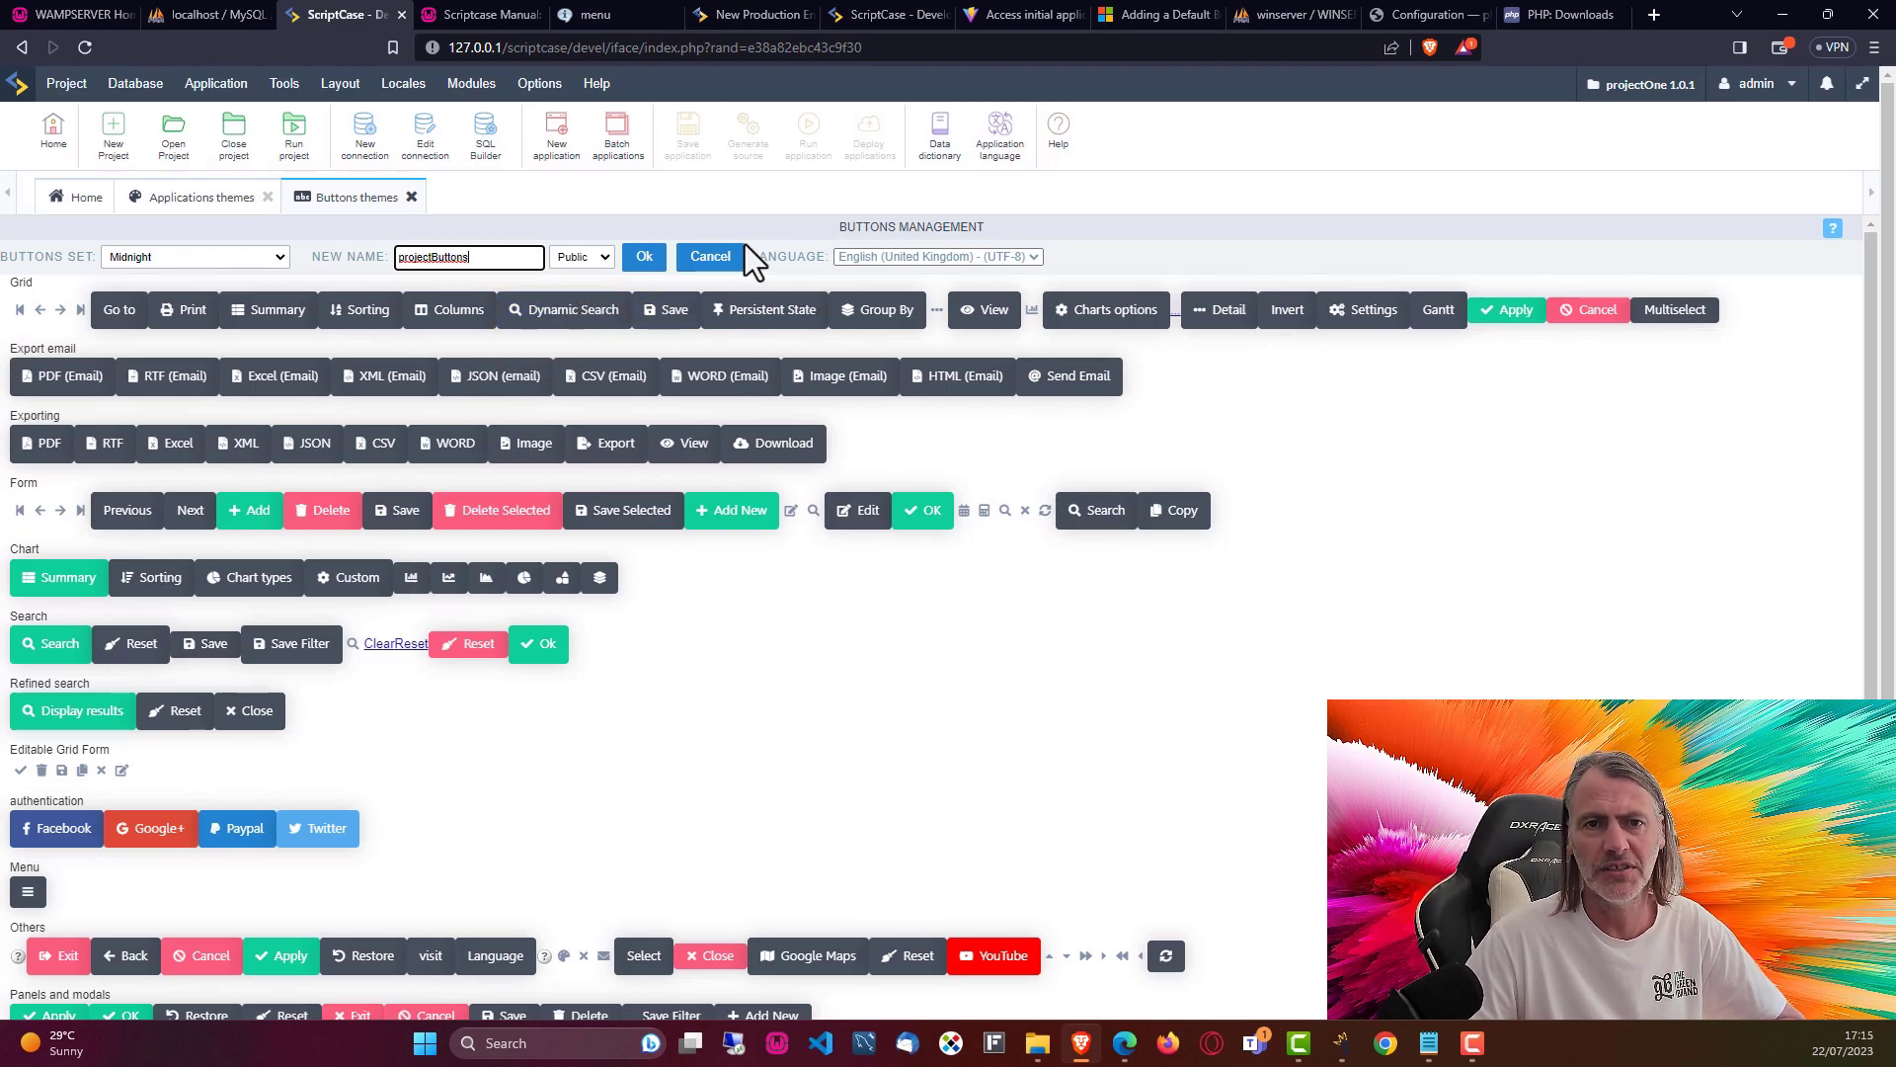
{"action": "left_click", "coordinate": [587, 267]}
{"action": "left_click", "coordinate": [577, 294]}
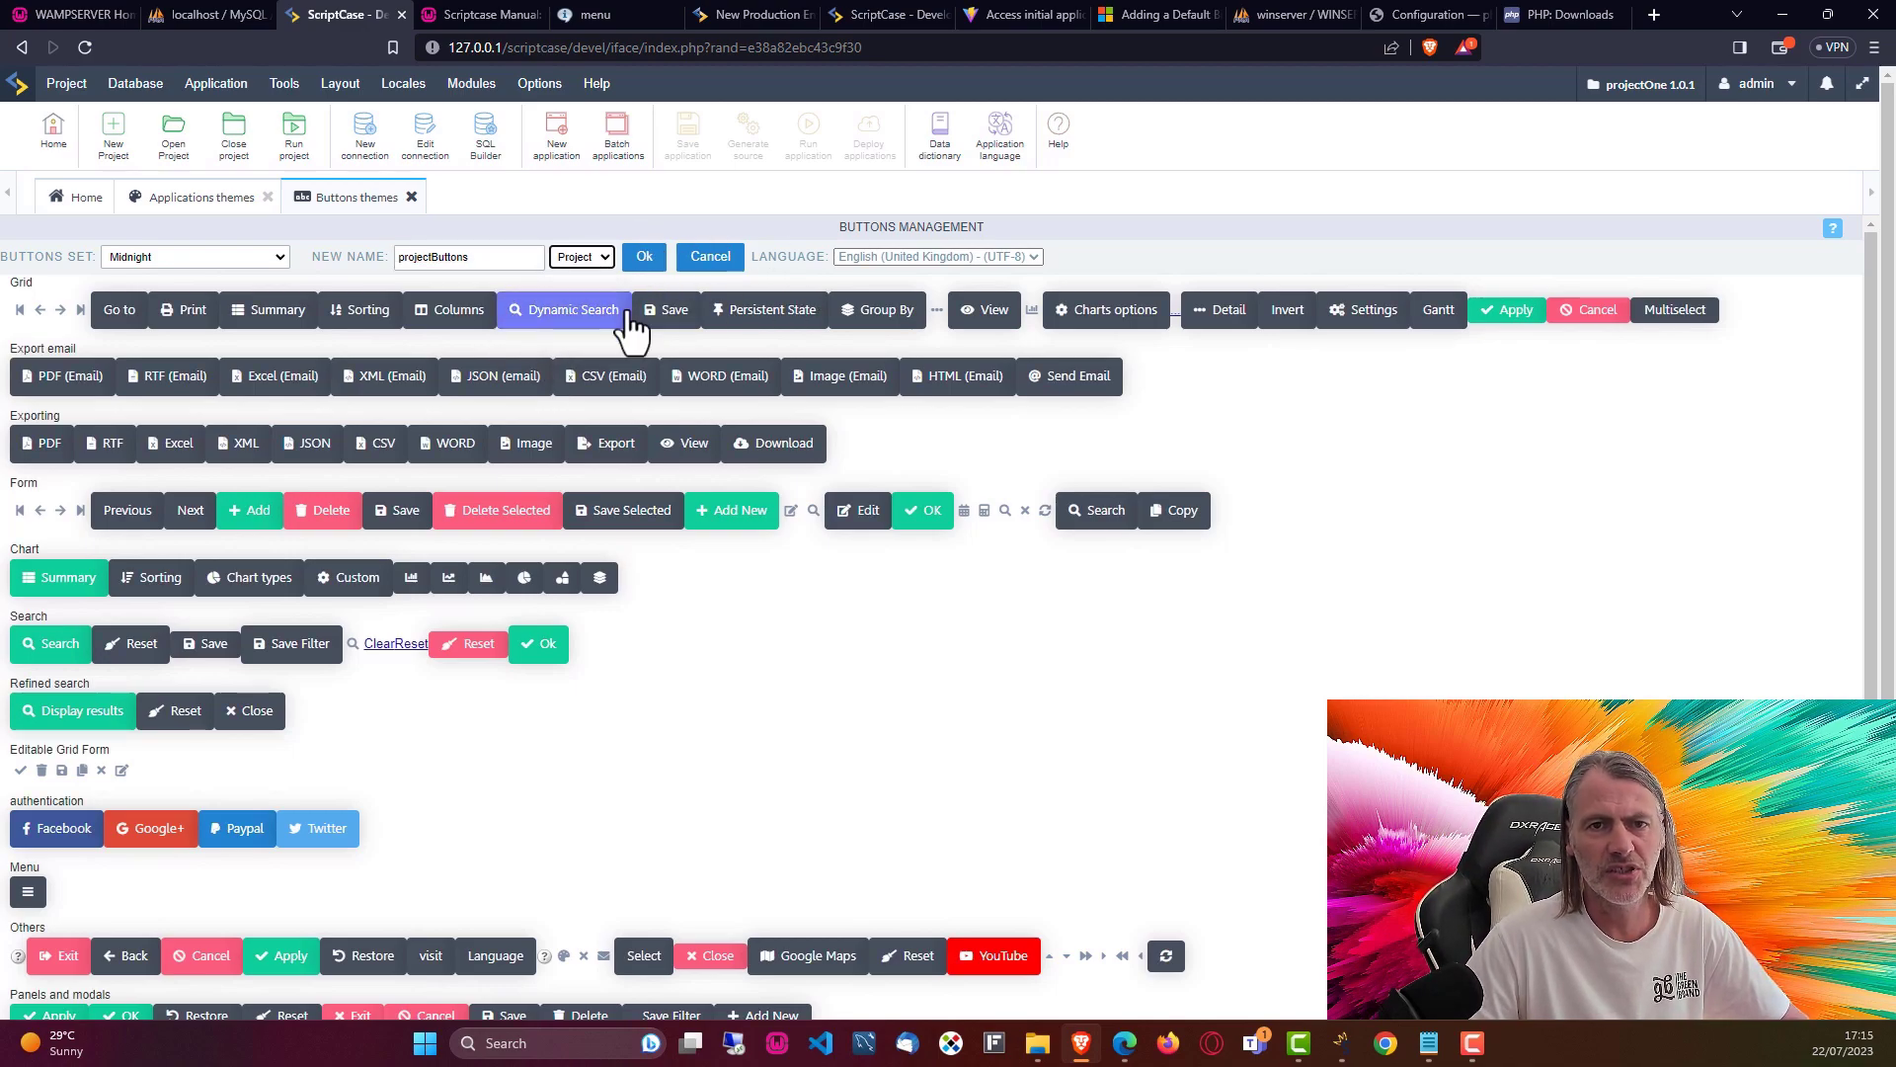
{"action": "left_click", "coordinate": [644, 264]}
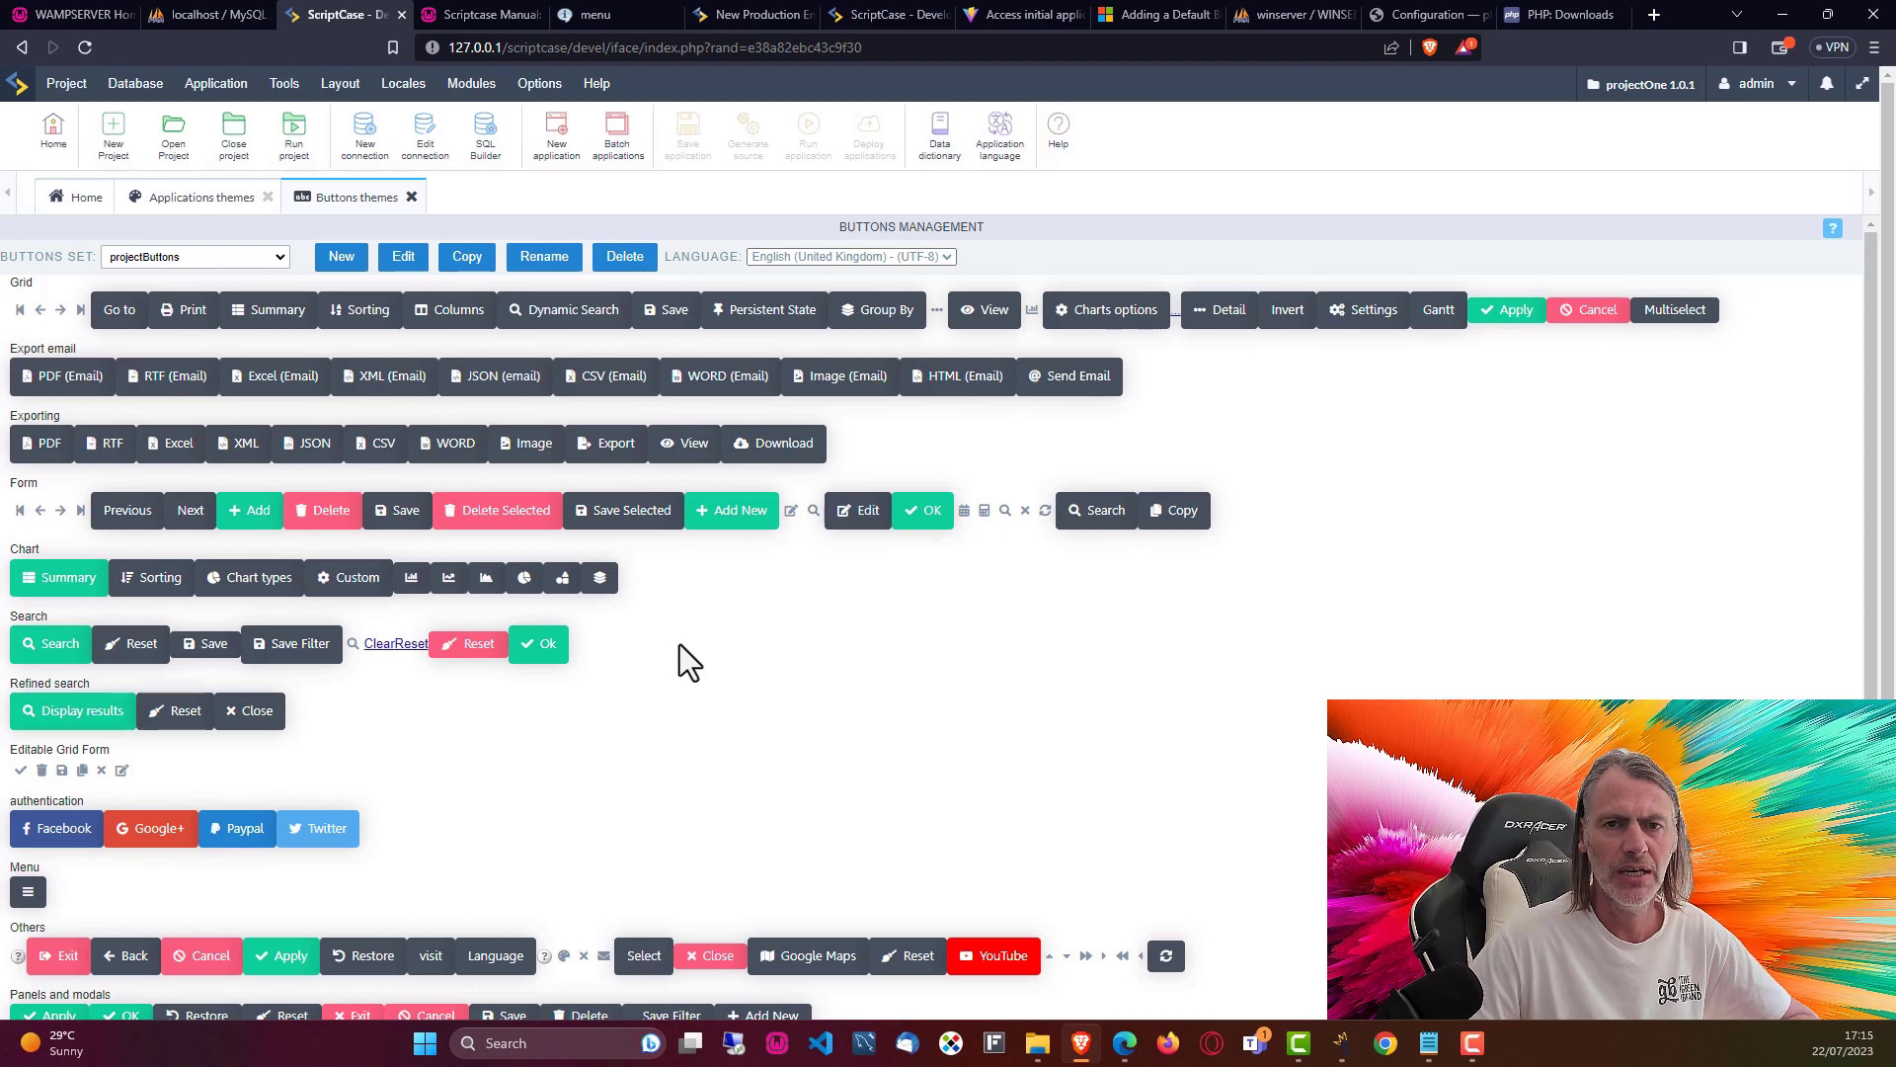
- Open projectButtons for editing and set the Grid group's Apply and Cancel buttons to display Only Font Awesome icon
{"action": "left_click", "coordinate": [401, 260]}
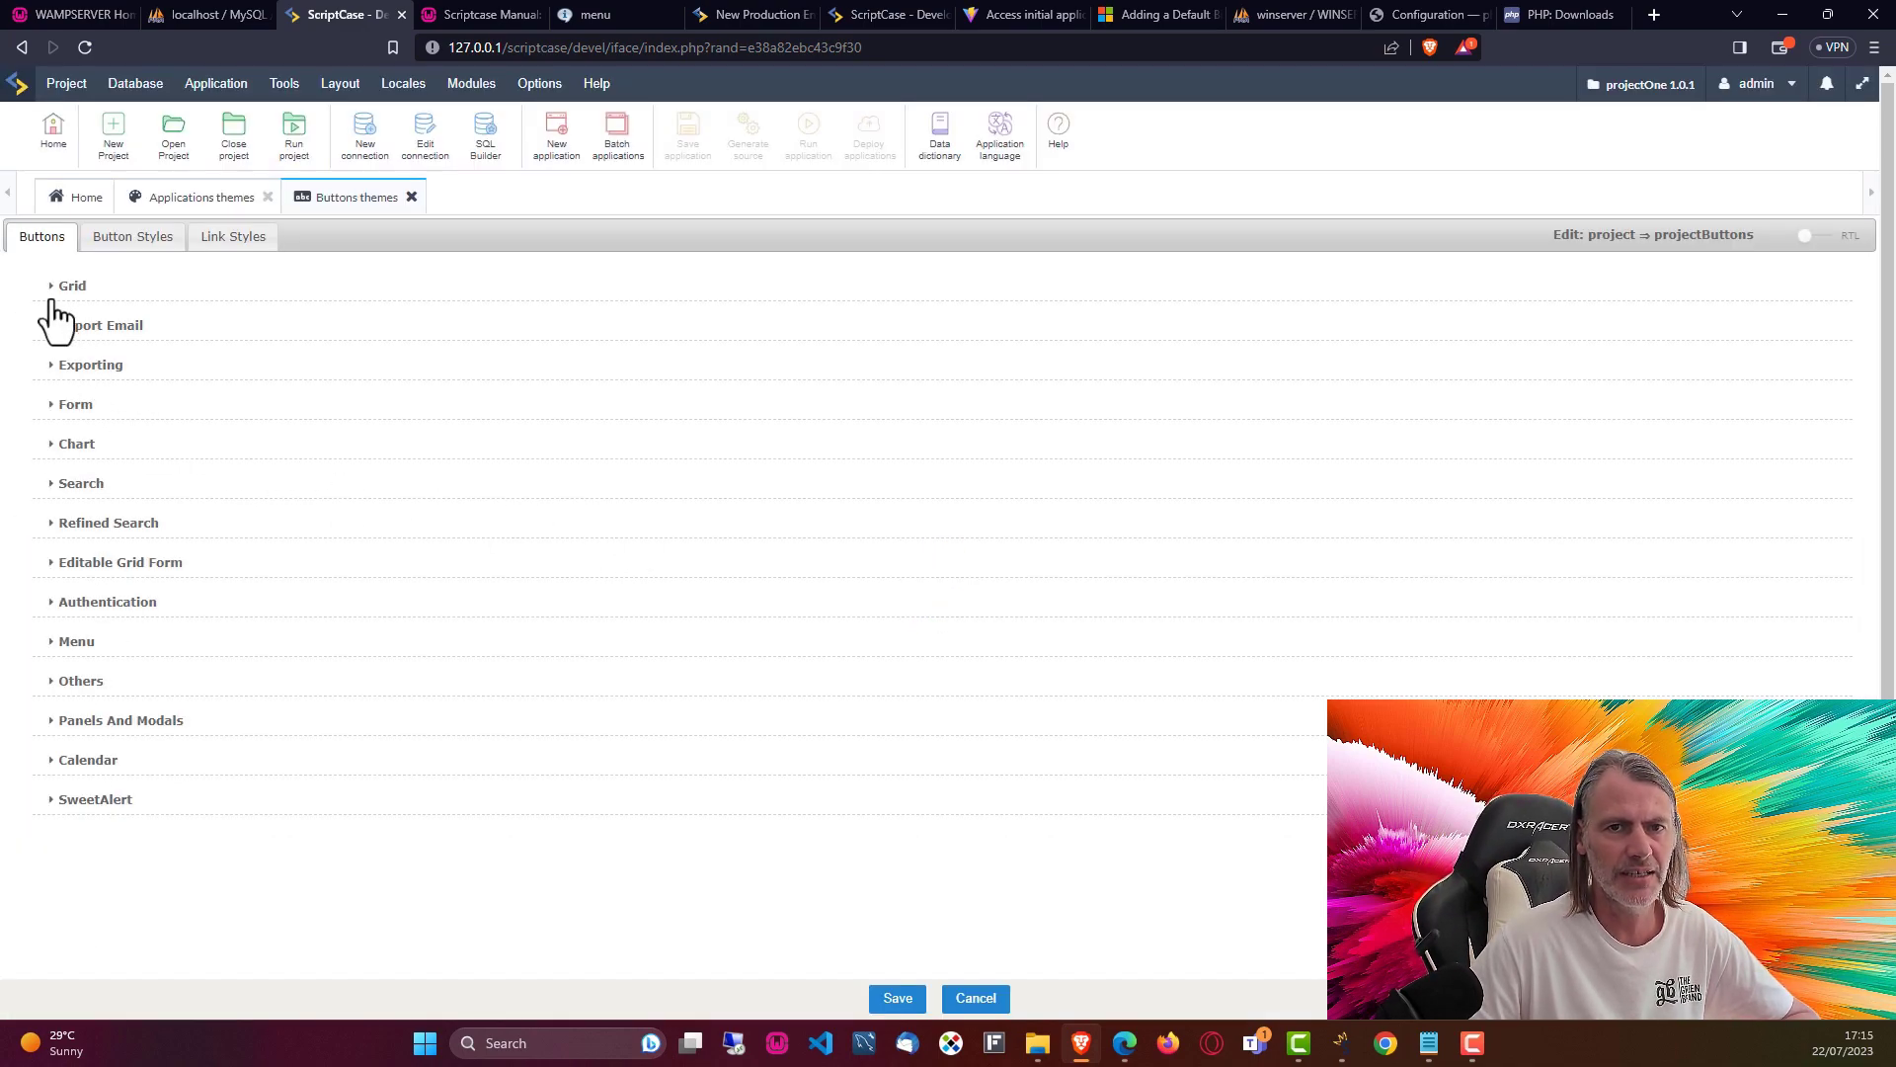
{"action": "left_click", "coordinate": [55, 288]}
{"action": "scroll", "coordinate": [179, 613], "scroll_direction": "down", "scroll_amount": 20}
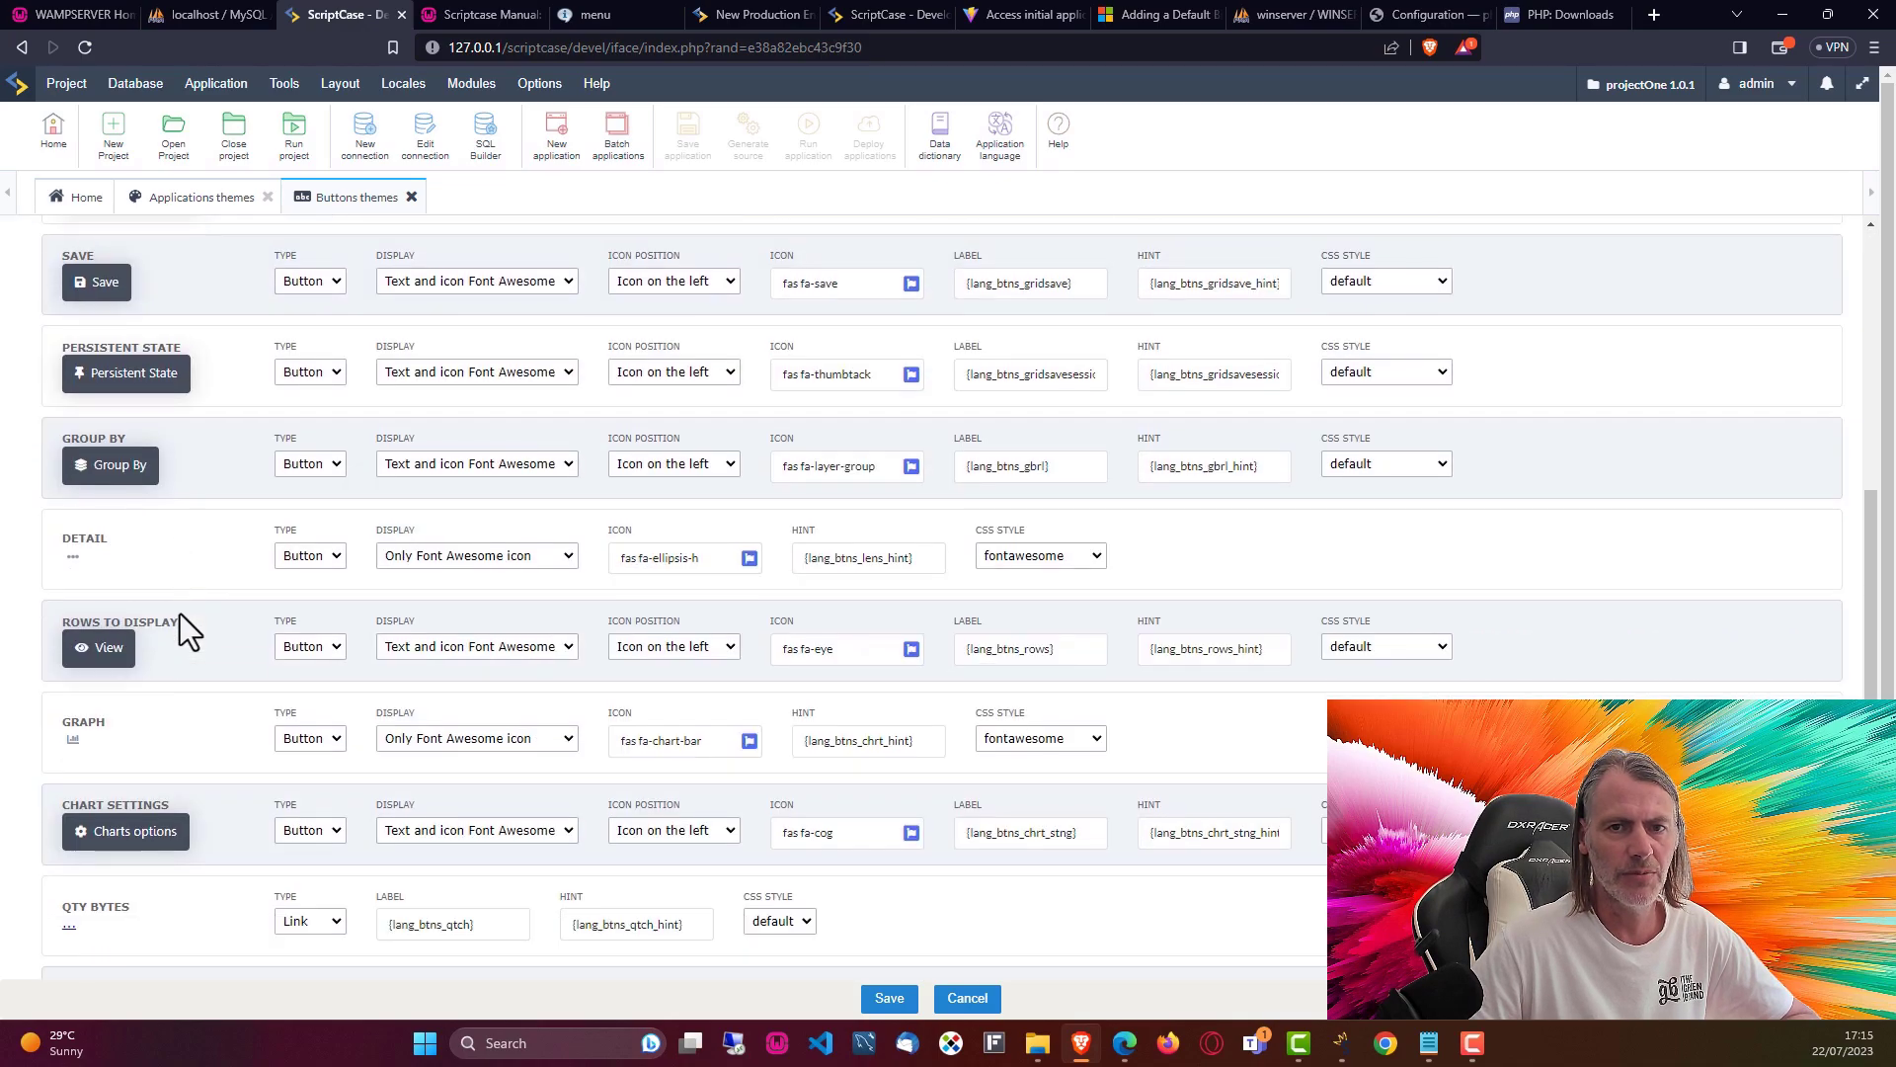
{"action": "scroll", "coordinate": [265, 695], "scroll_direction": "up", "scroll_amount": 10}
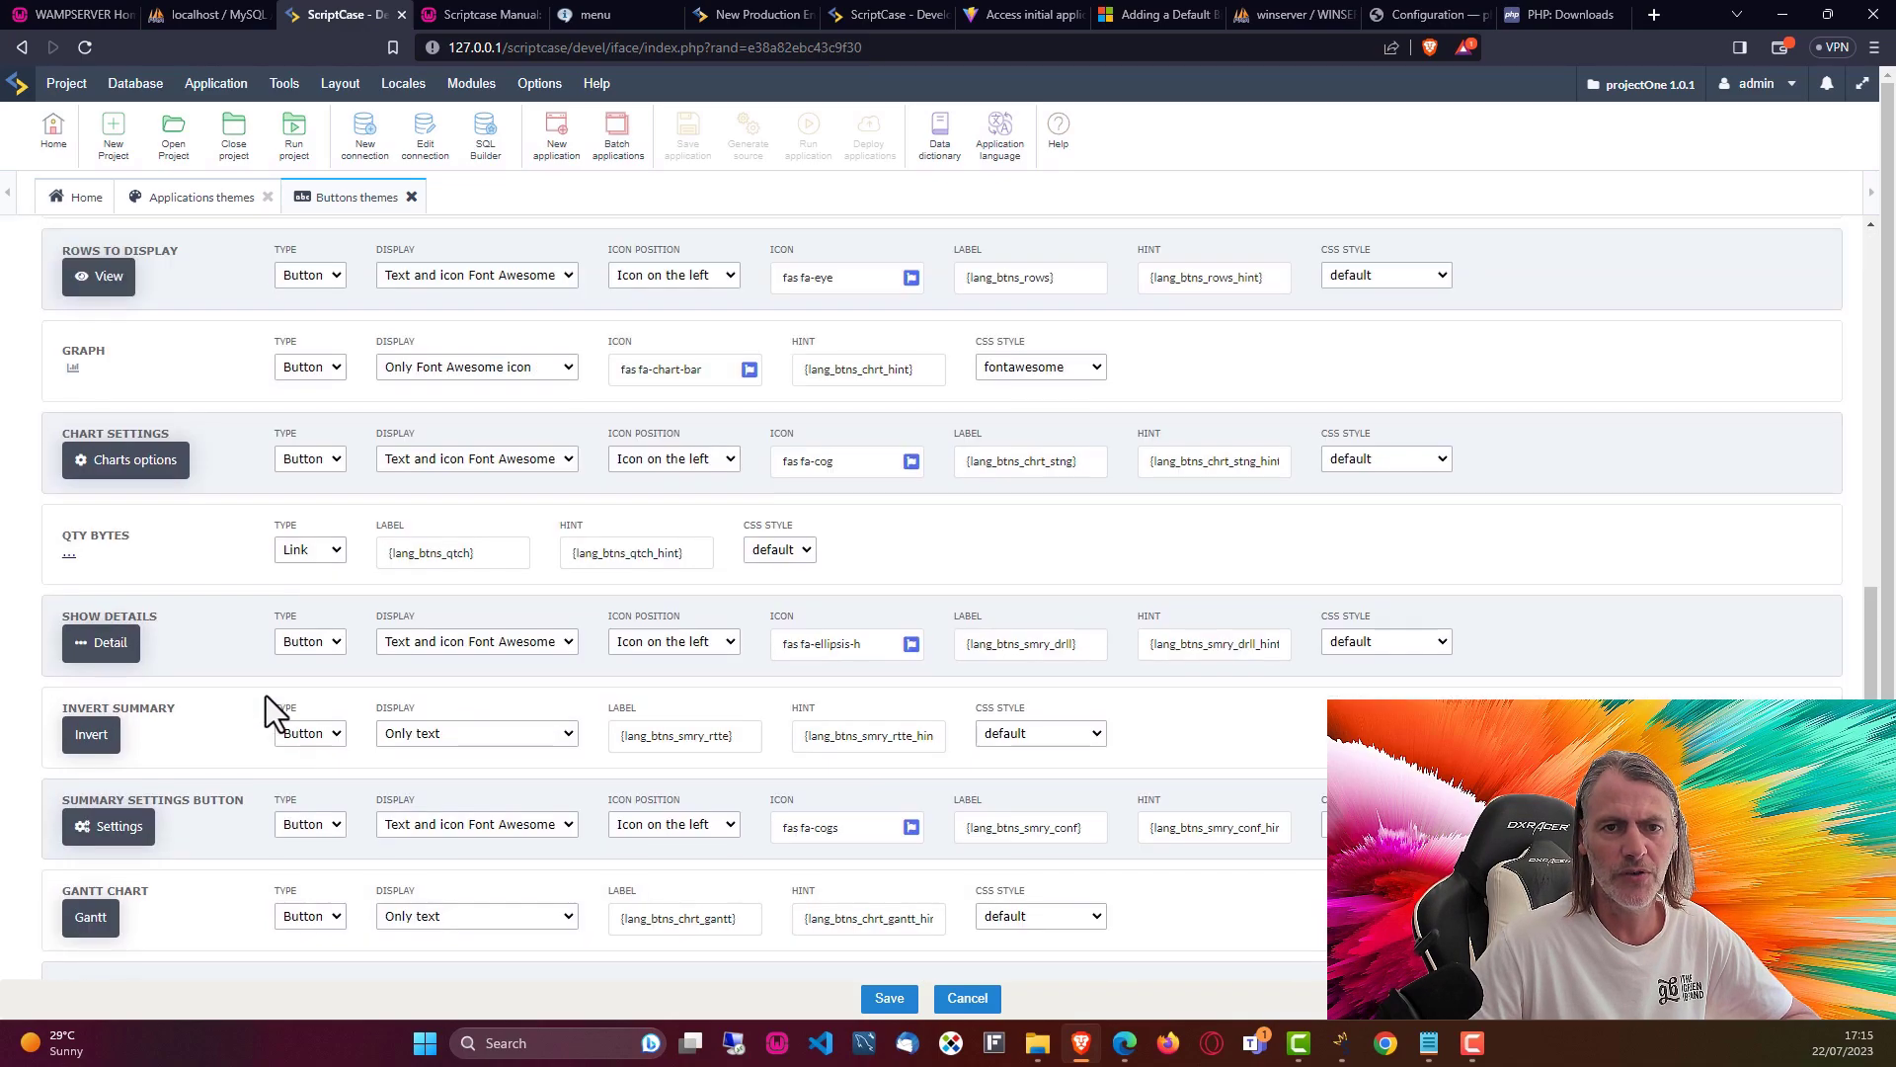
{"action": "scroll", "coordinate": [265, 697], "scroll_direction": "down", "scroll_amount": 10}
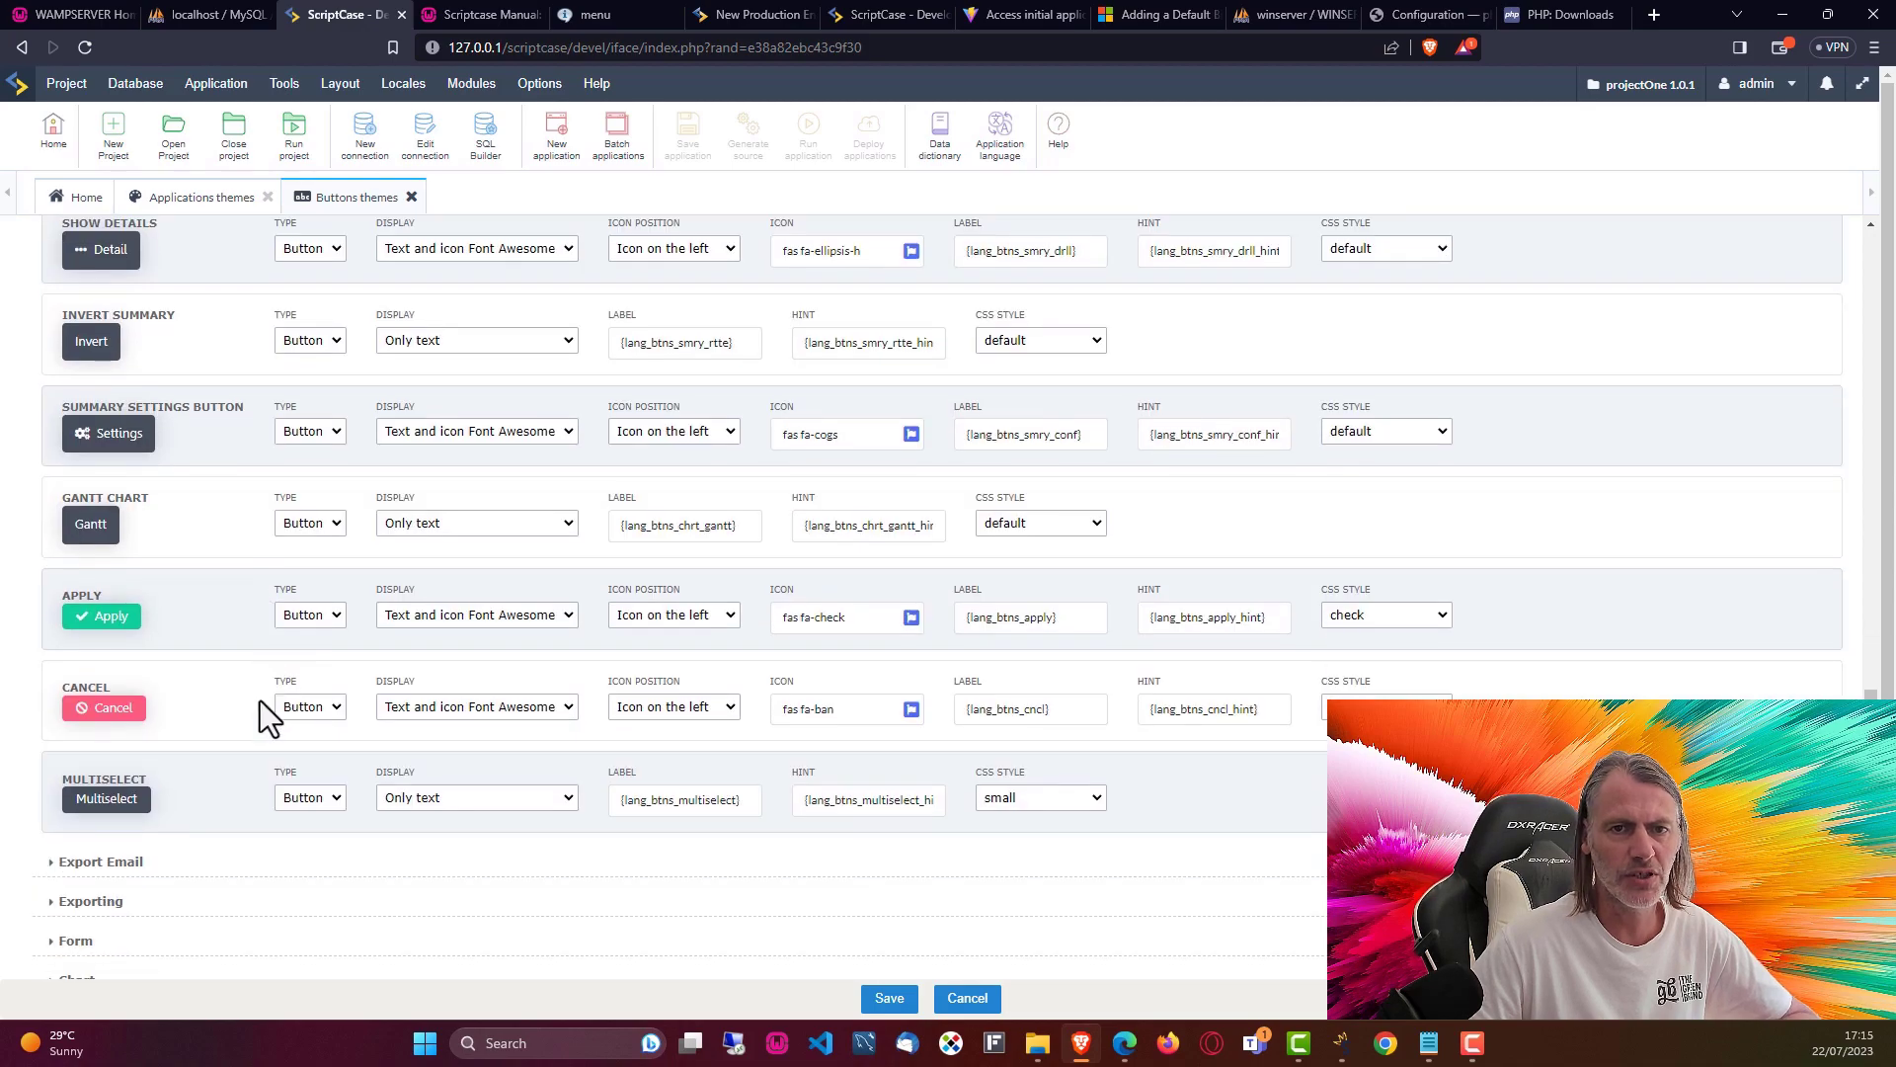
{"action": "scroll", "coordinate": [188, 721], "scroll_direction": "down", "scroll_amount": 2}
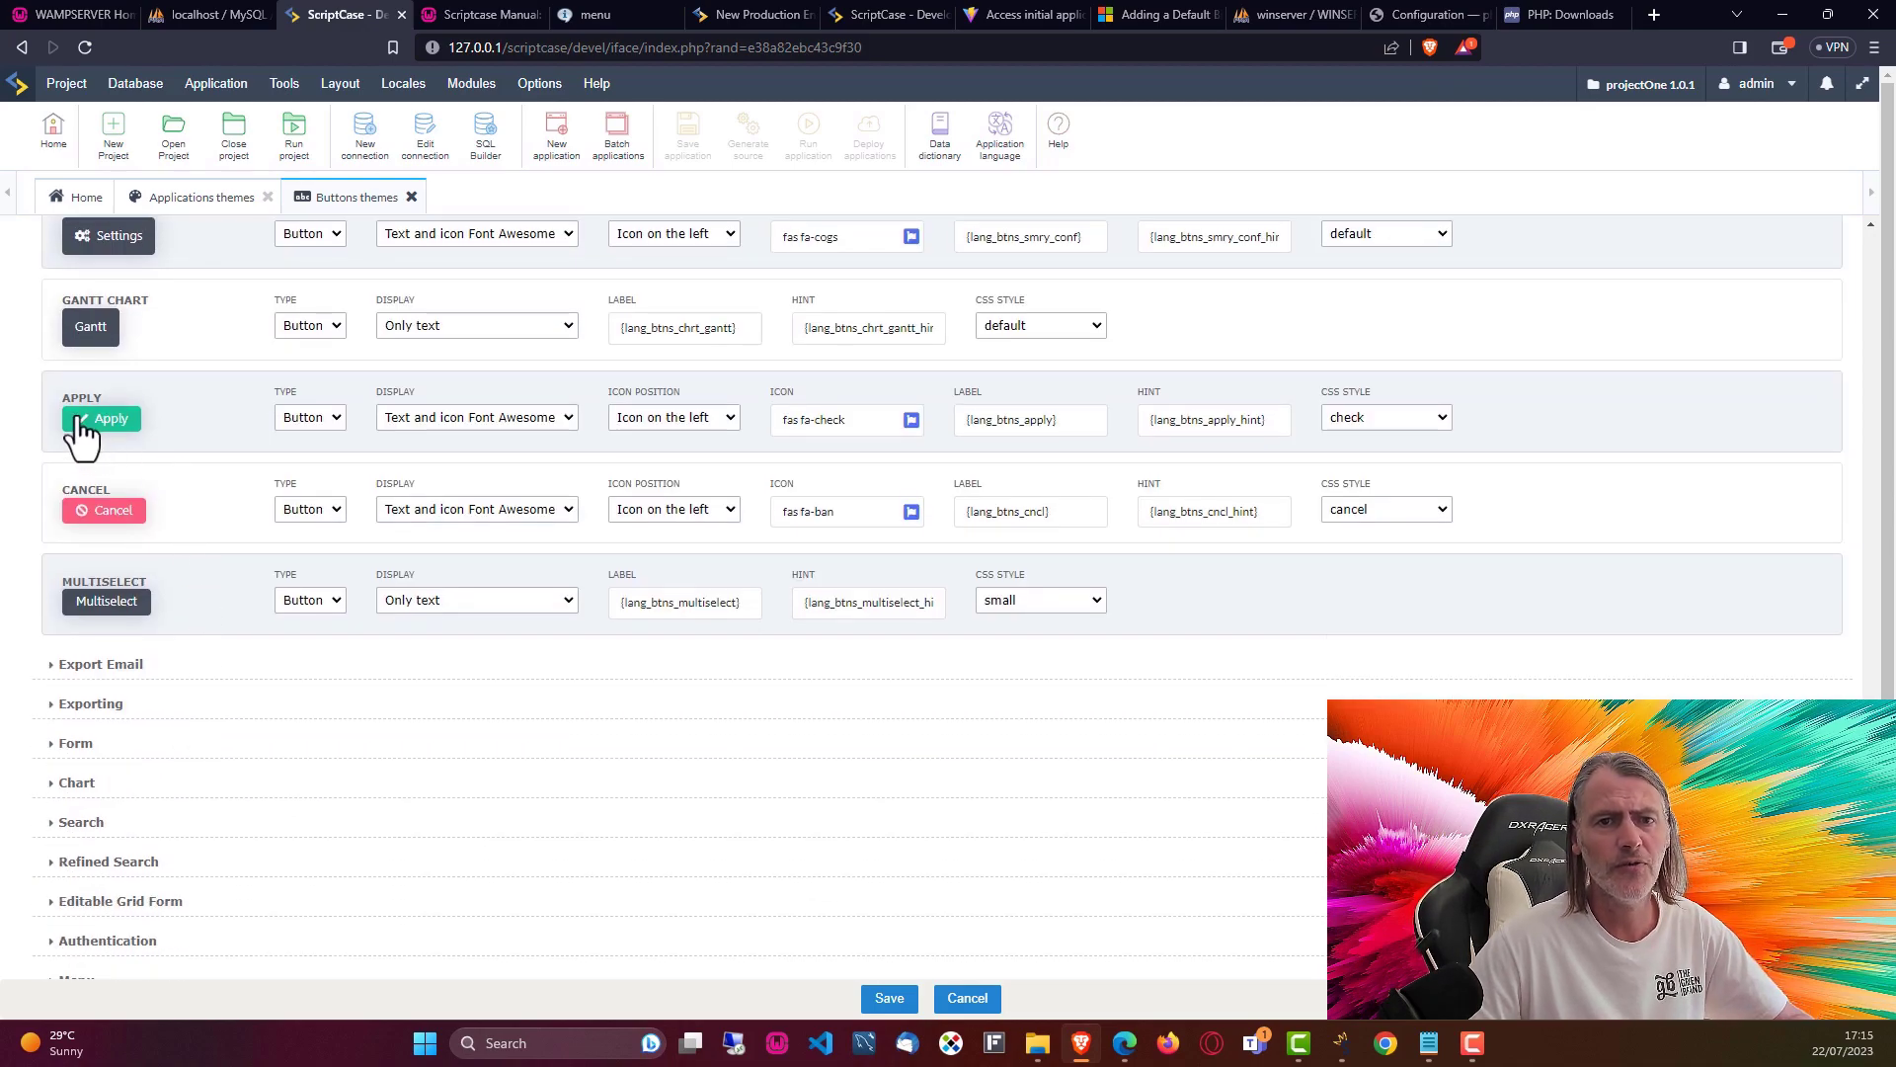
{"action": "left_click", "coordinate": [453, 418]}
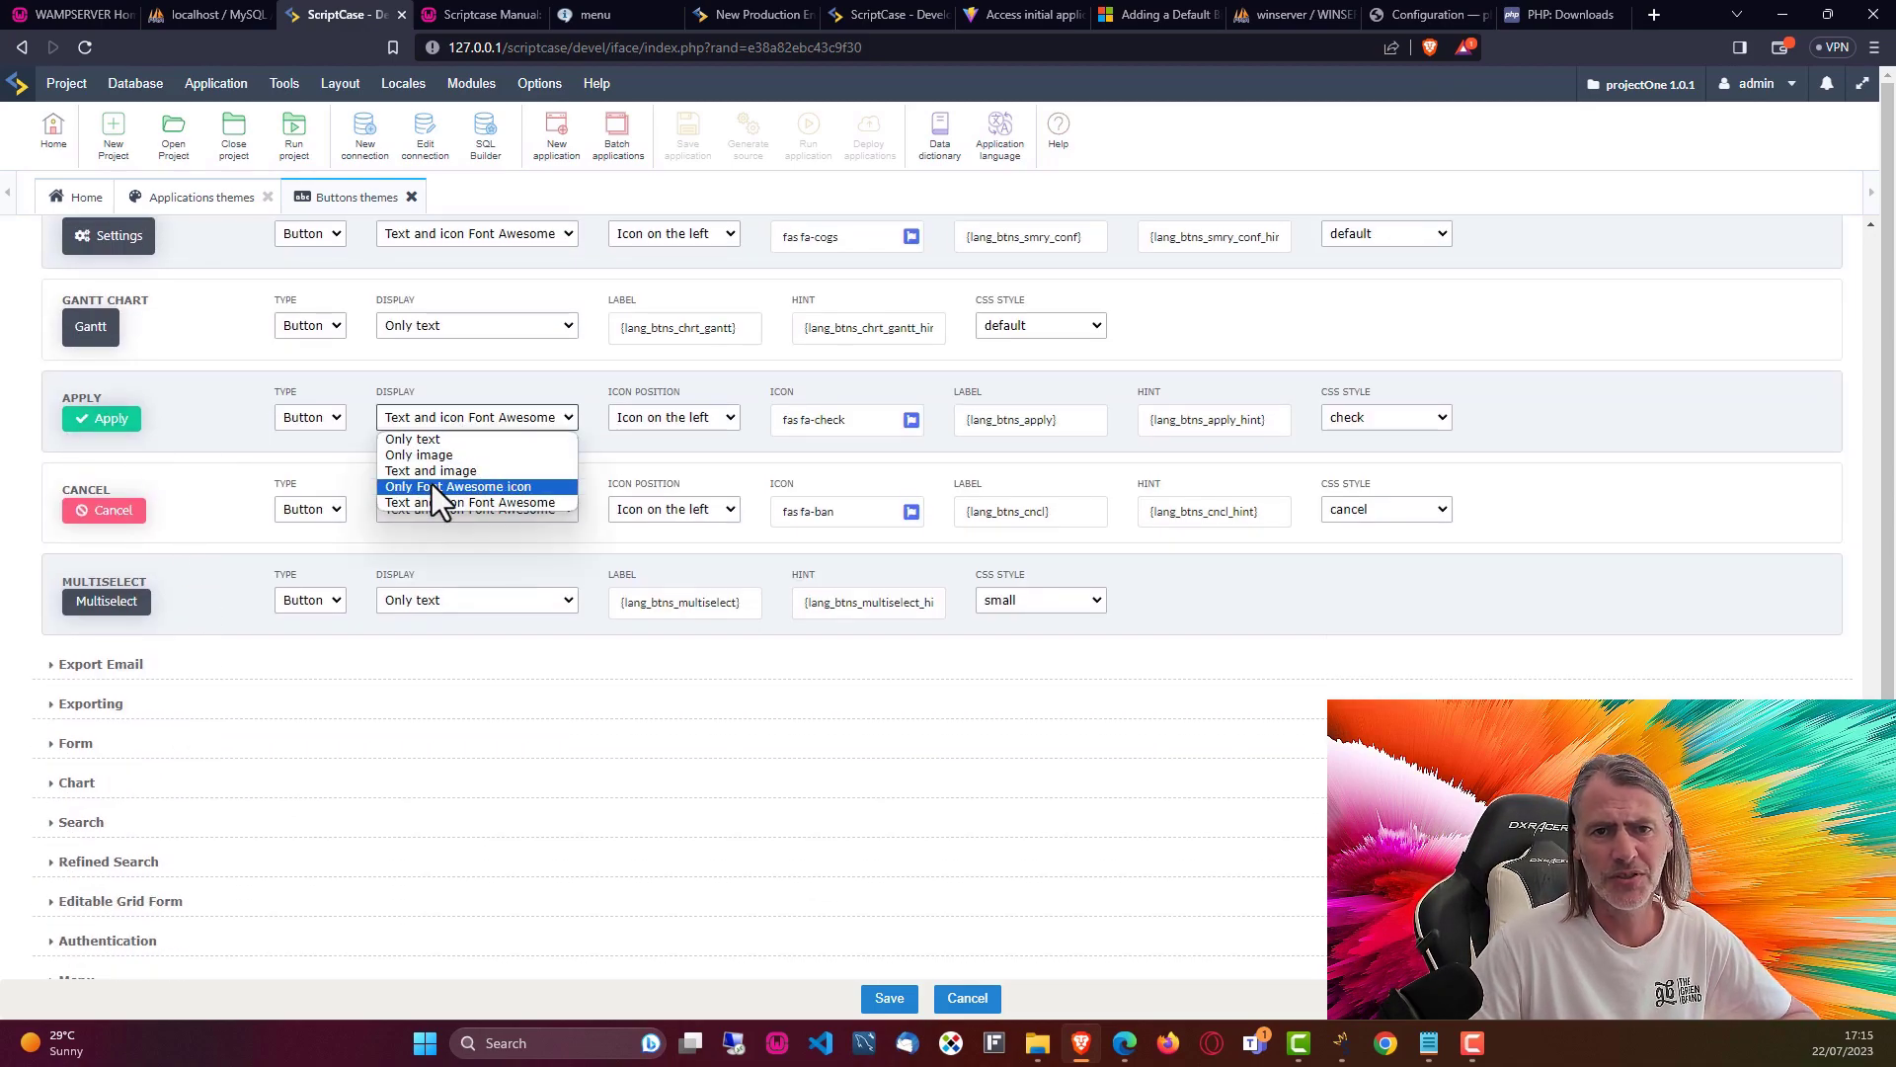
{"action": "left_click", "coordinate": [430, 485]}
{"action": "left_click", "coordinate": [470, 508]}
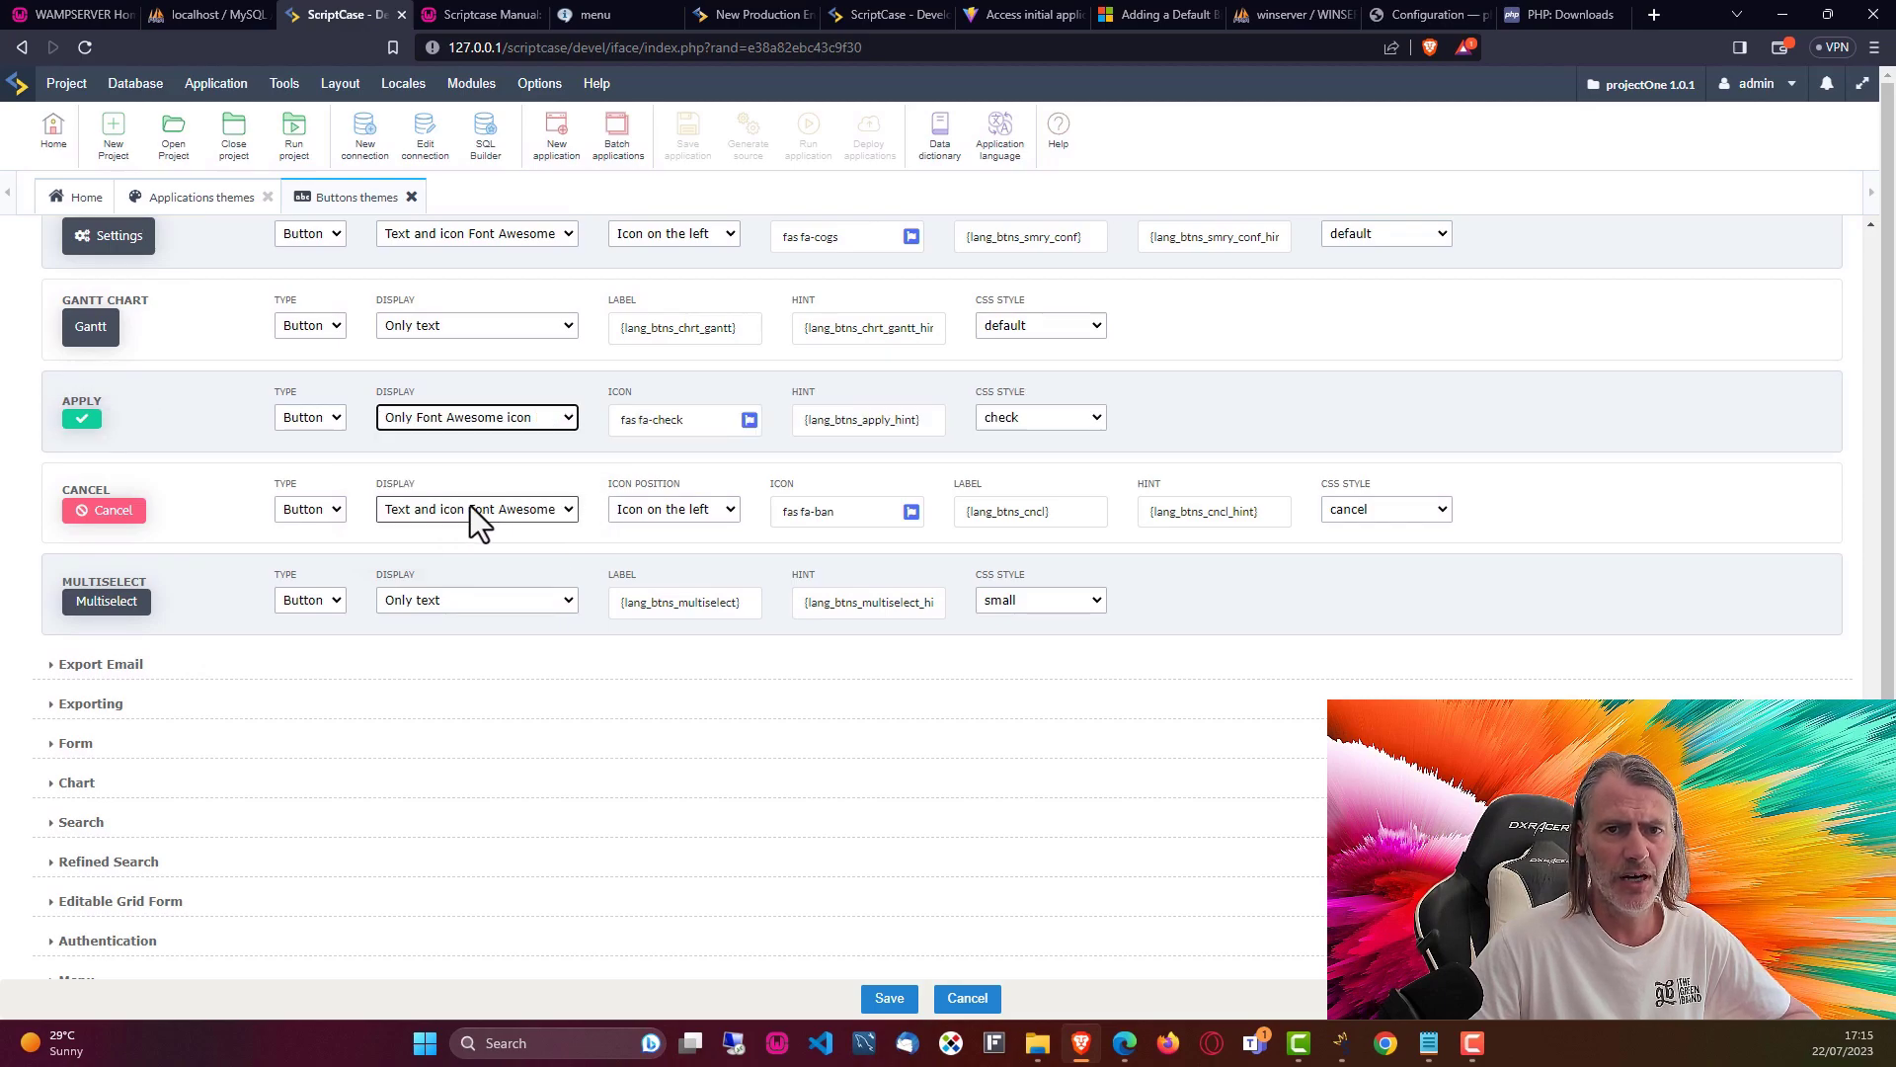
{"action": "left_click", "coordinate": [443, 582]}
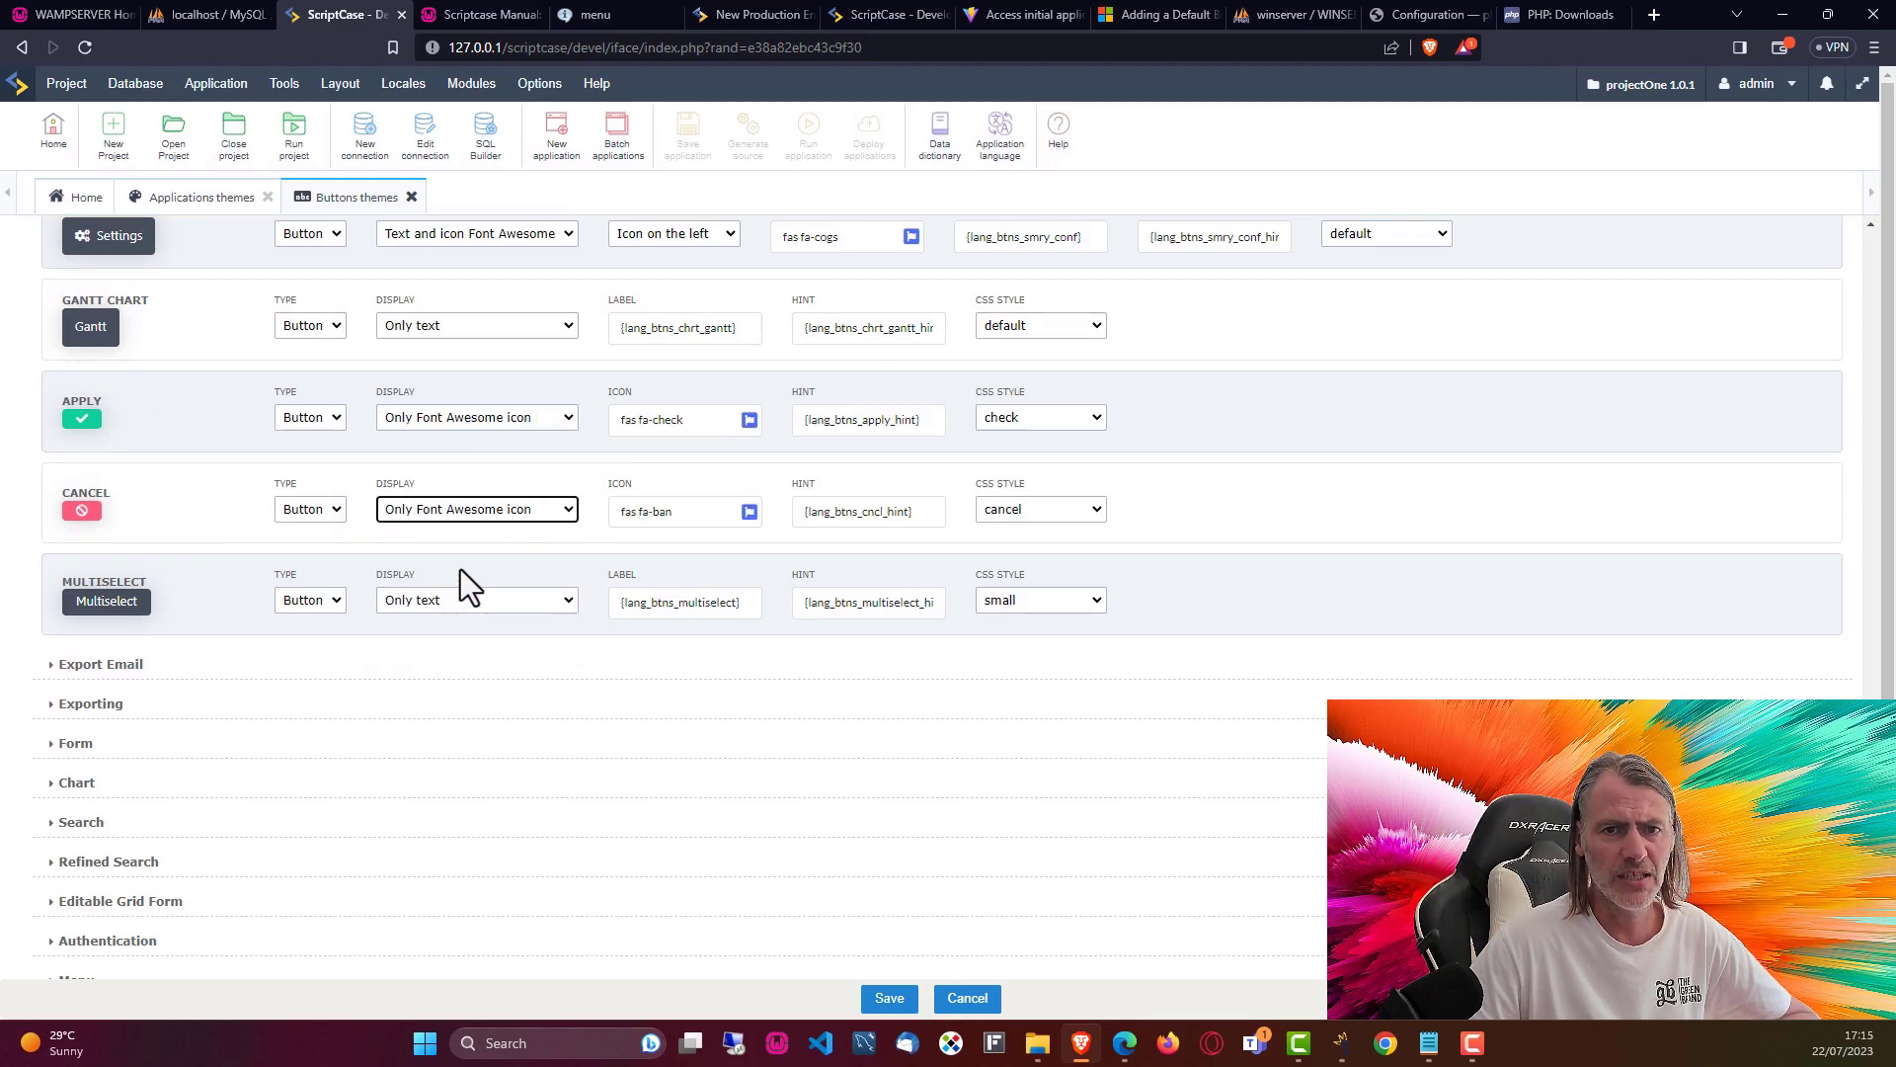
{"action": "left_click", "coordinate": [217, 515]}
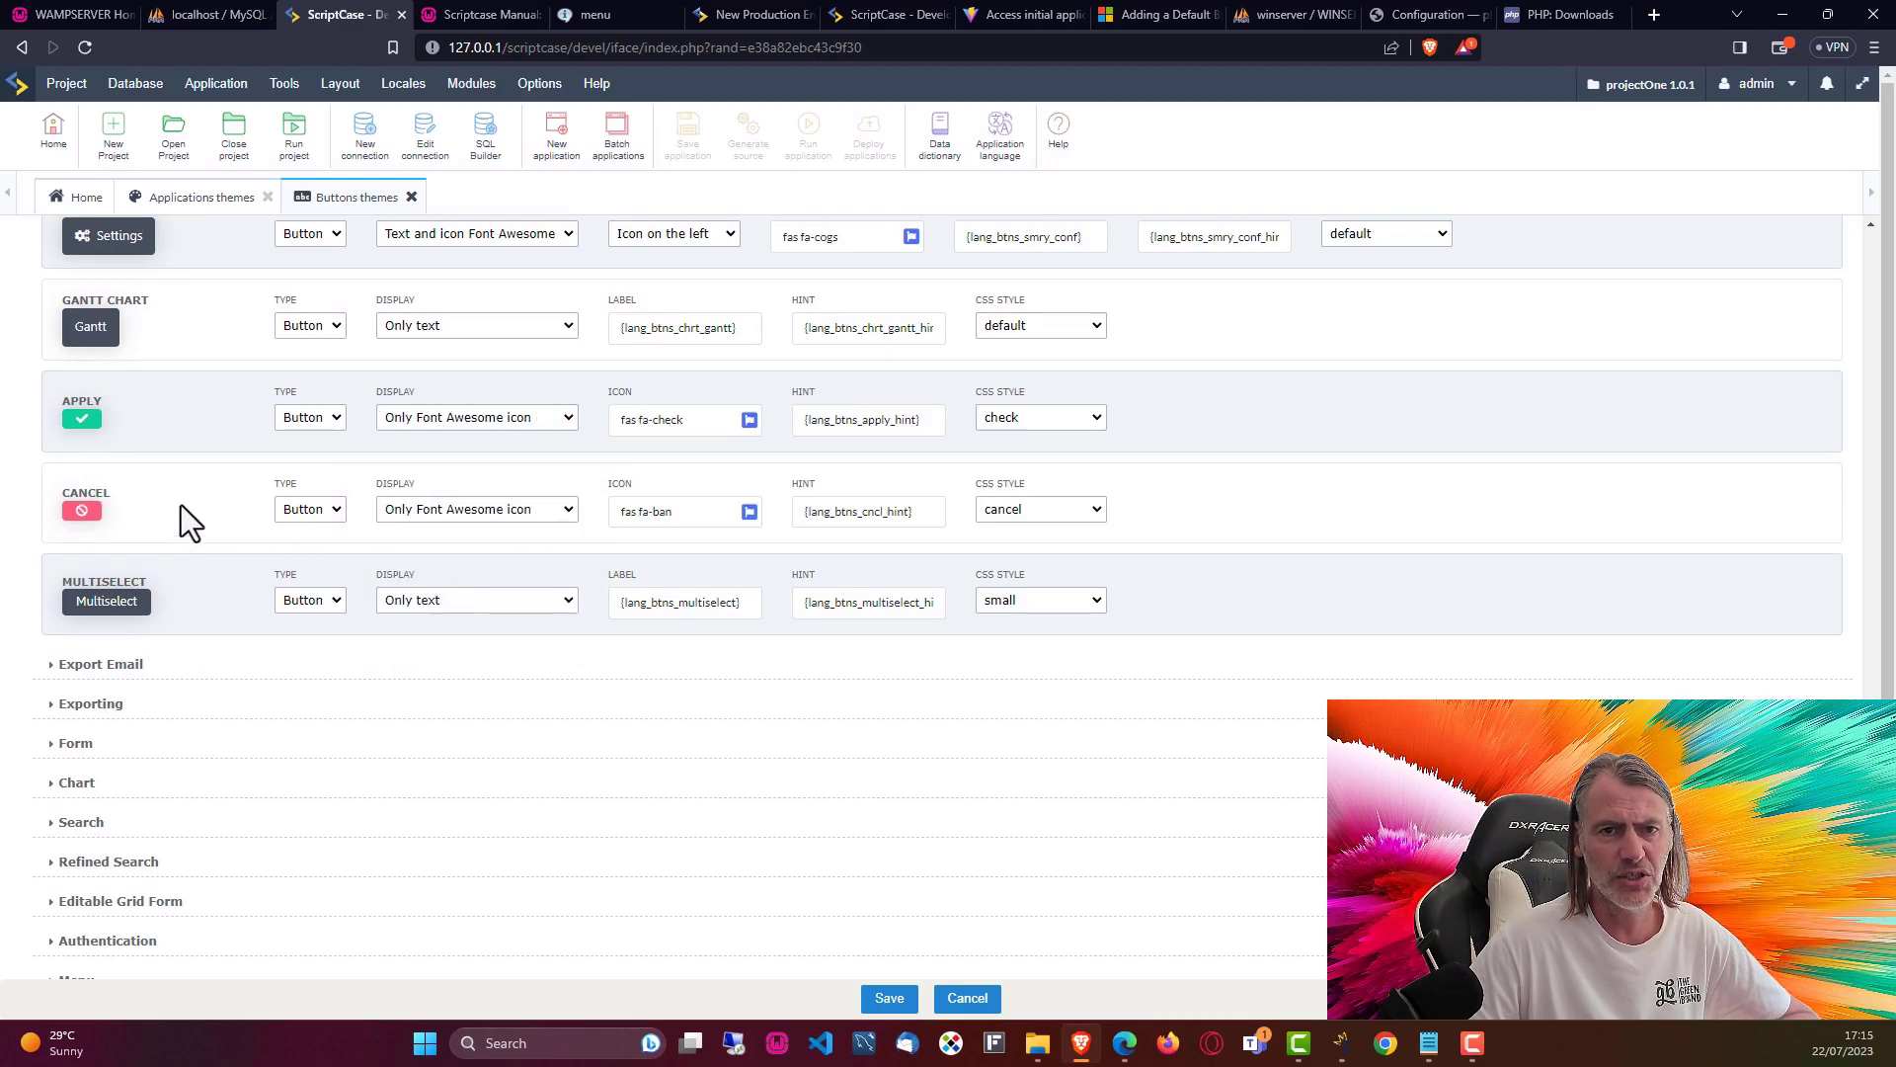
- Look through the button settings in the Export Email and Exporting groups
{"action": "left_click", "coordinate": [71, 665]}
{"action": "scroll", "coordinate": [276, 593], "scroll_direction": "down", "scroll_amount": 10}
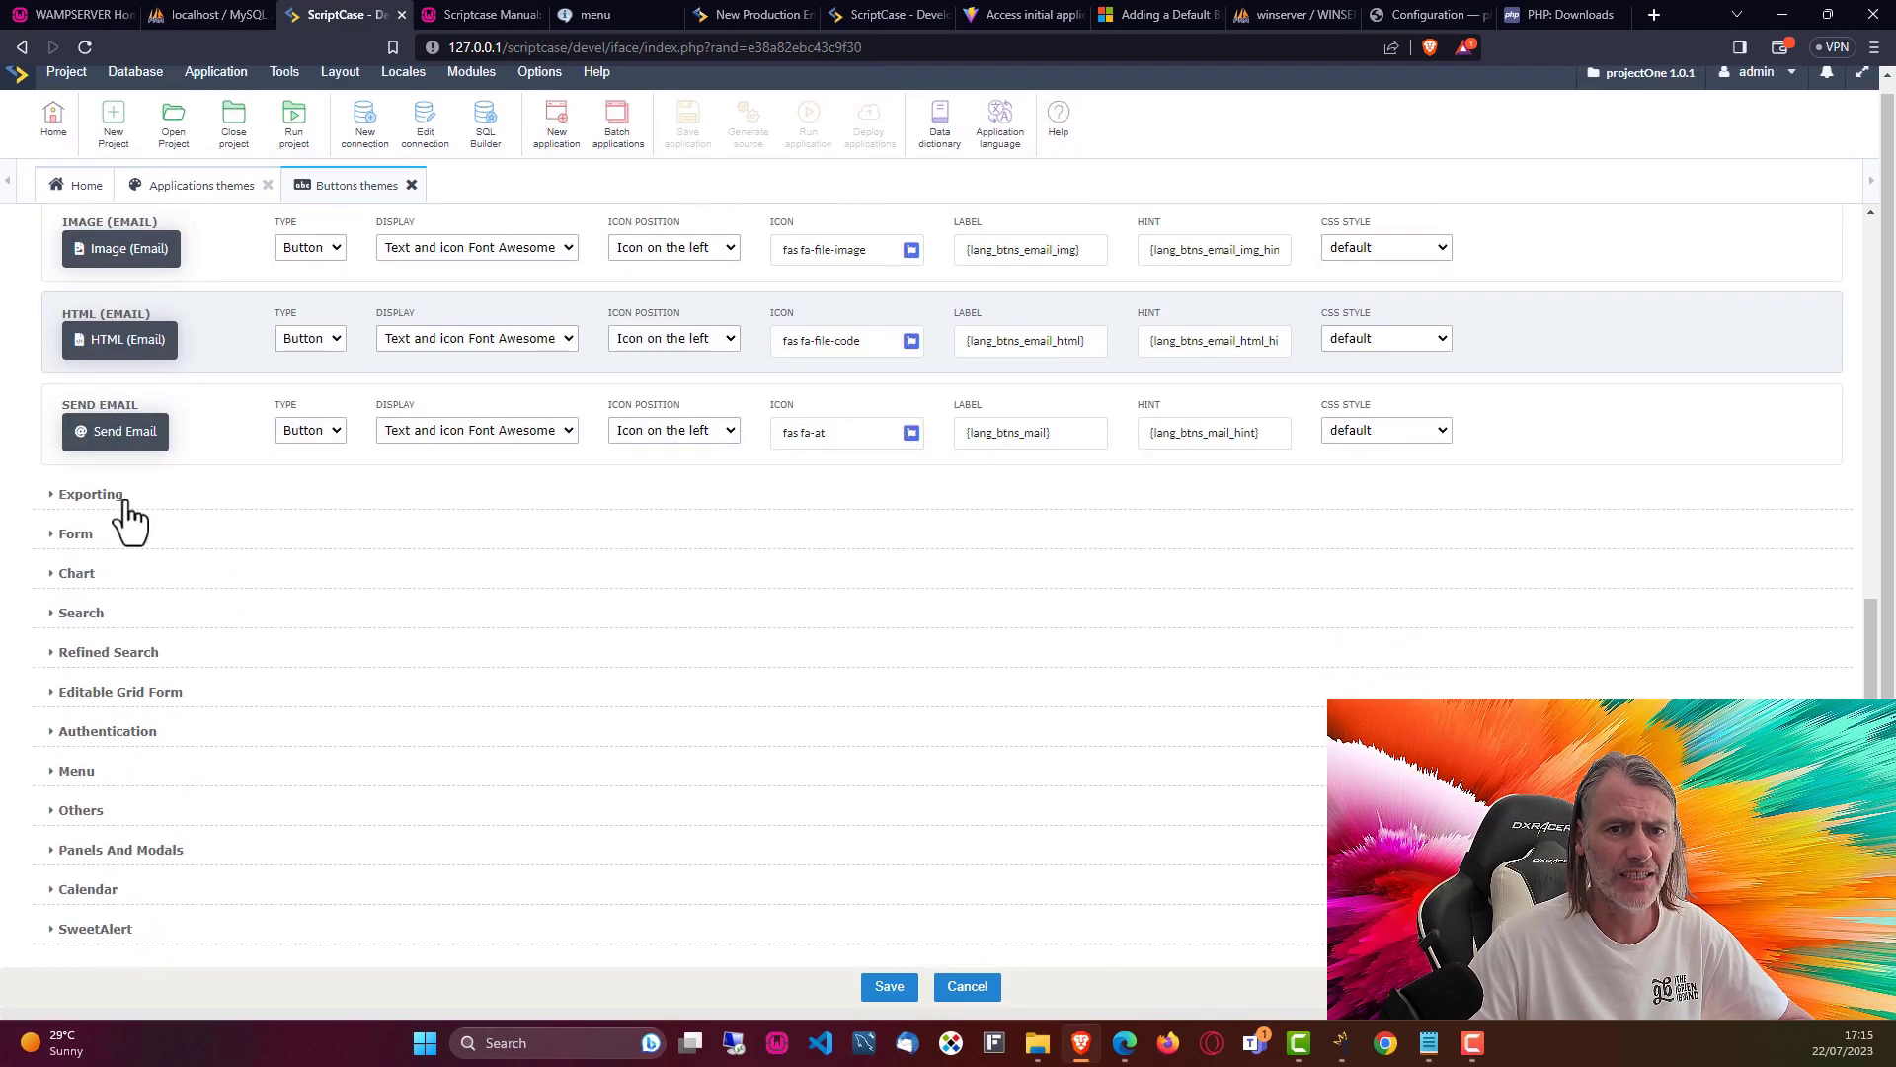
{"action": "left_click", "coordinate": [122, 502]}
{"action": "scroll", "coordinate": [158, 508], "scroll_direction": "down", "scroll_amount": 10}
{"action": "scroll", "coordinate": [247, 579], "scroll_direction": "up", "scroll_amount": 2}
{"action": "scroll", "coordinate": [235, 590], "scroll_direction": "down", "scroll_amount": 1}
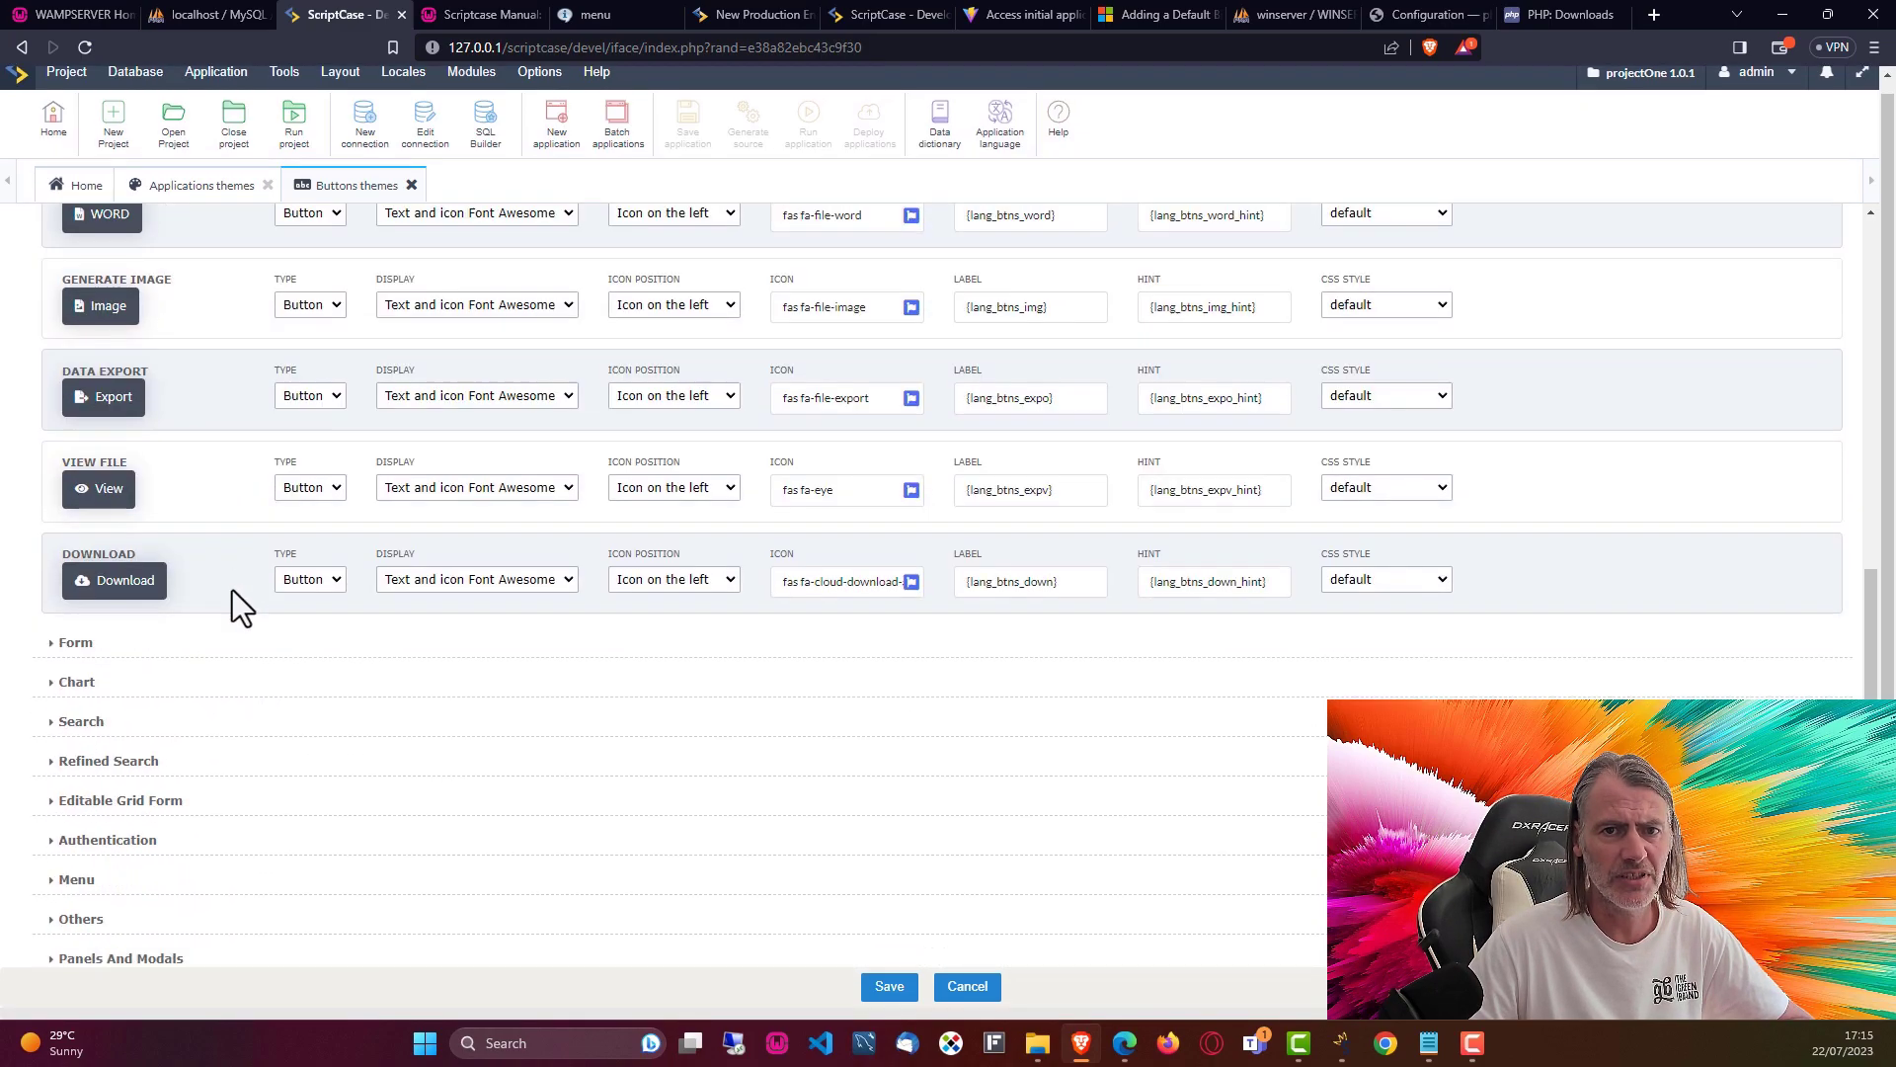
- In the Form group, set New Record, Delete Record and Delete Selected Records to display Only Font Awesome icon
{"action": "scroll", "coordinate": [233, 589], "scroll_direction": "down", "scroll_amount": 1}
{"action": "left_click", "coordinate": [79, 542]}
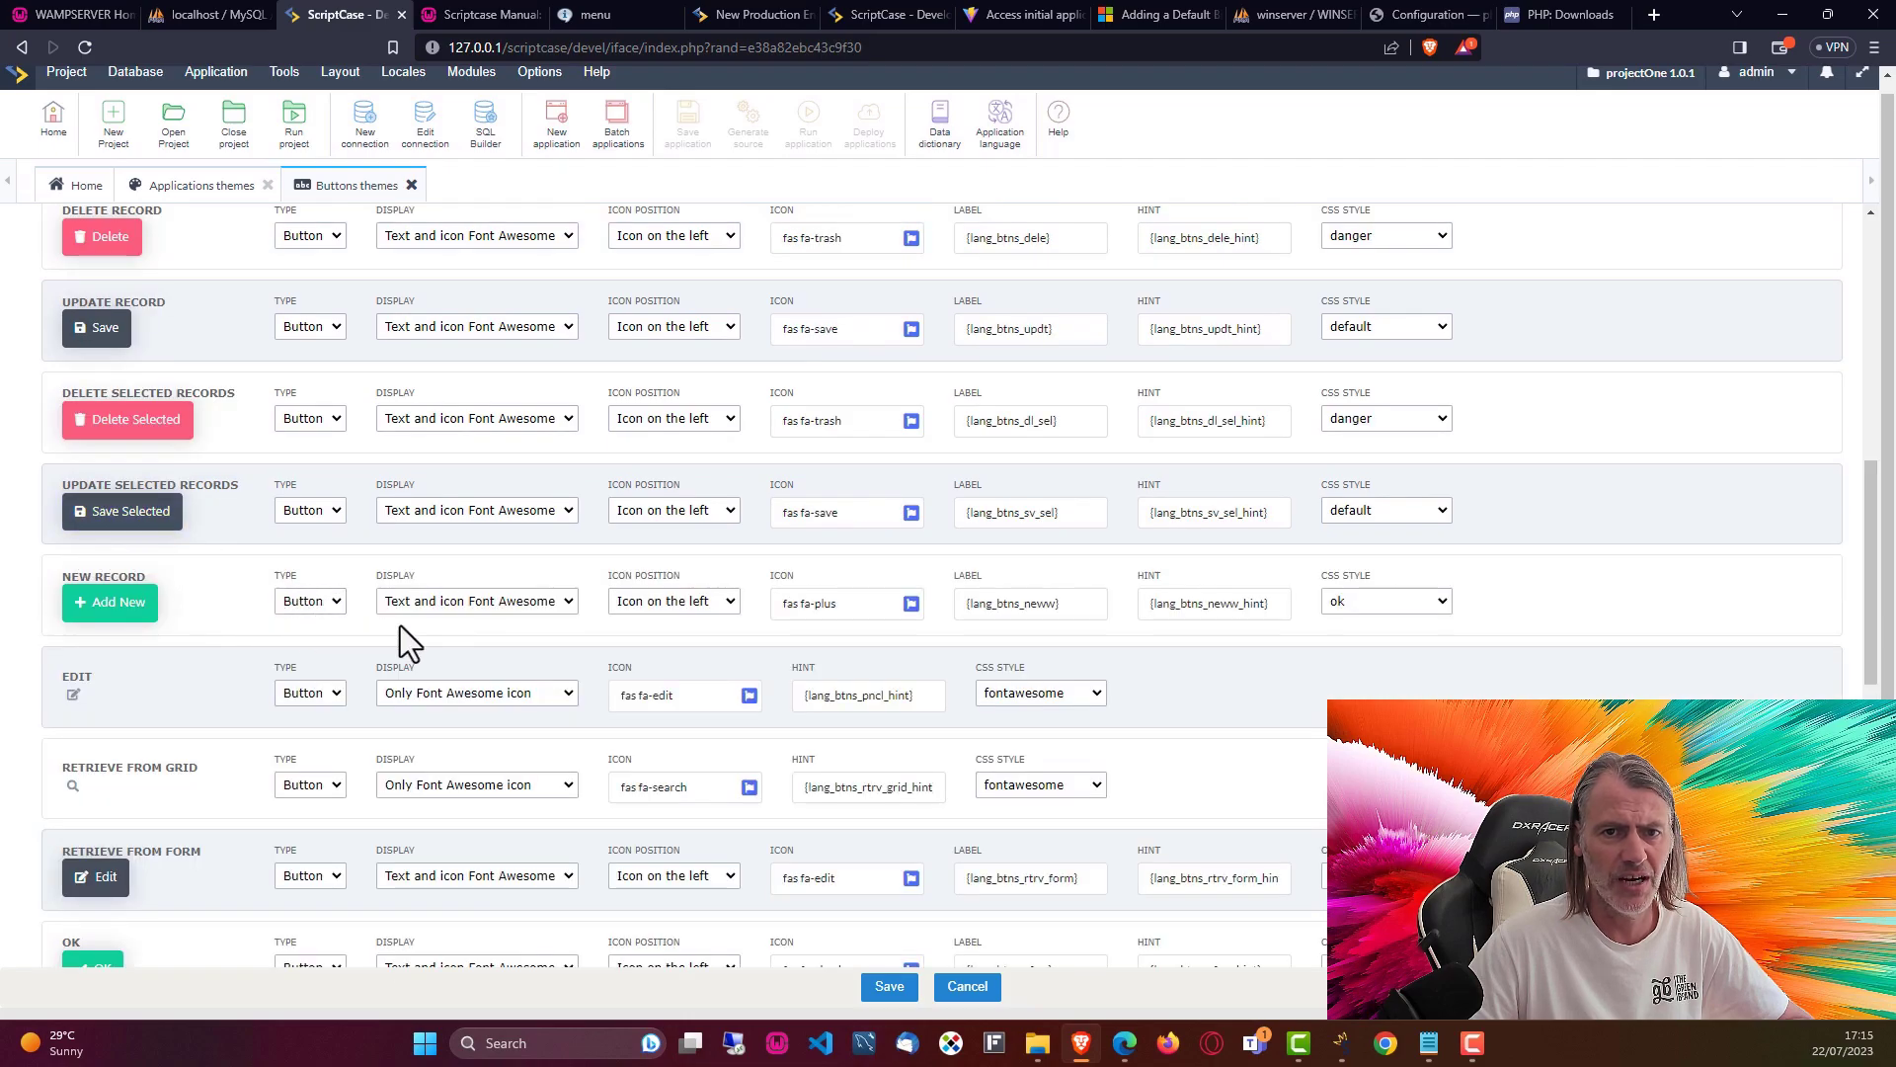
{"action": "left_click", "coordinate": [390, 603]}
{"action": "left_click", "coordinate": [452, 668]}
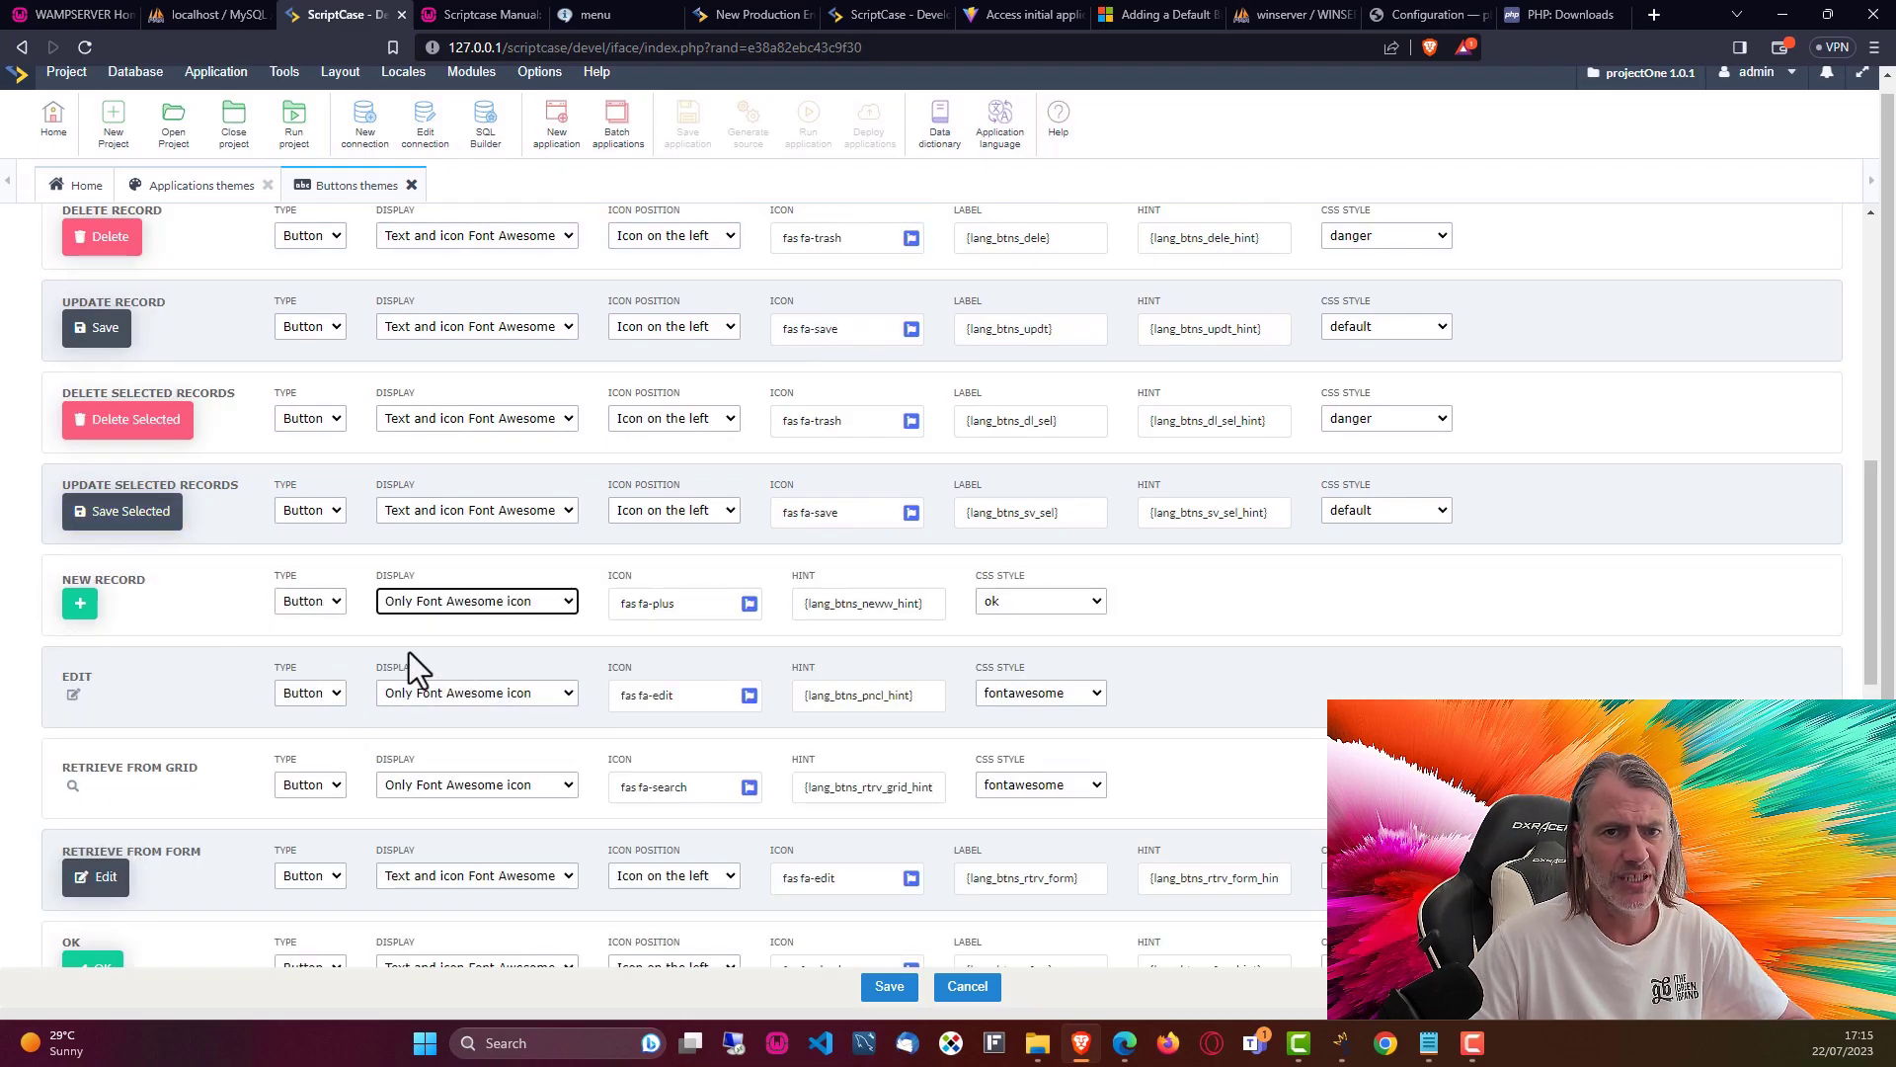
{"action": "scroll", "coordinate": [245, 659], "scroll_direction": "up", "scroll_amount": 2}
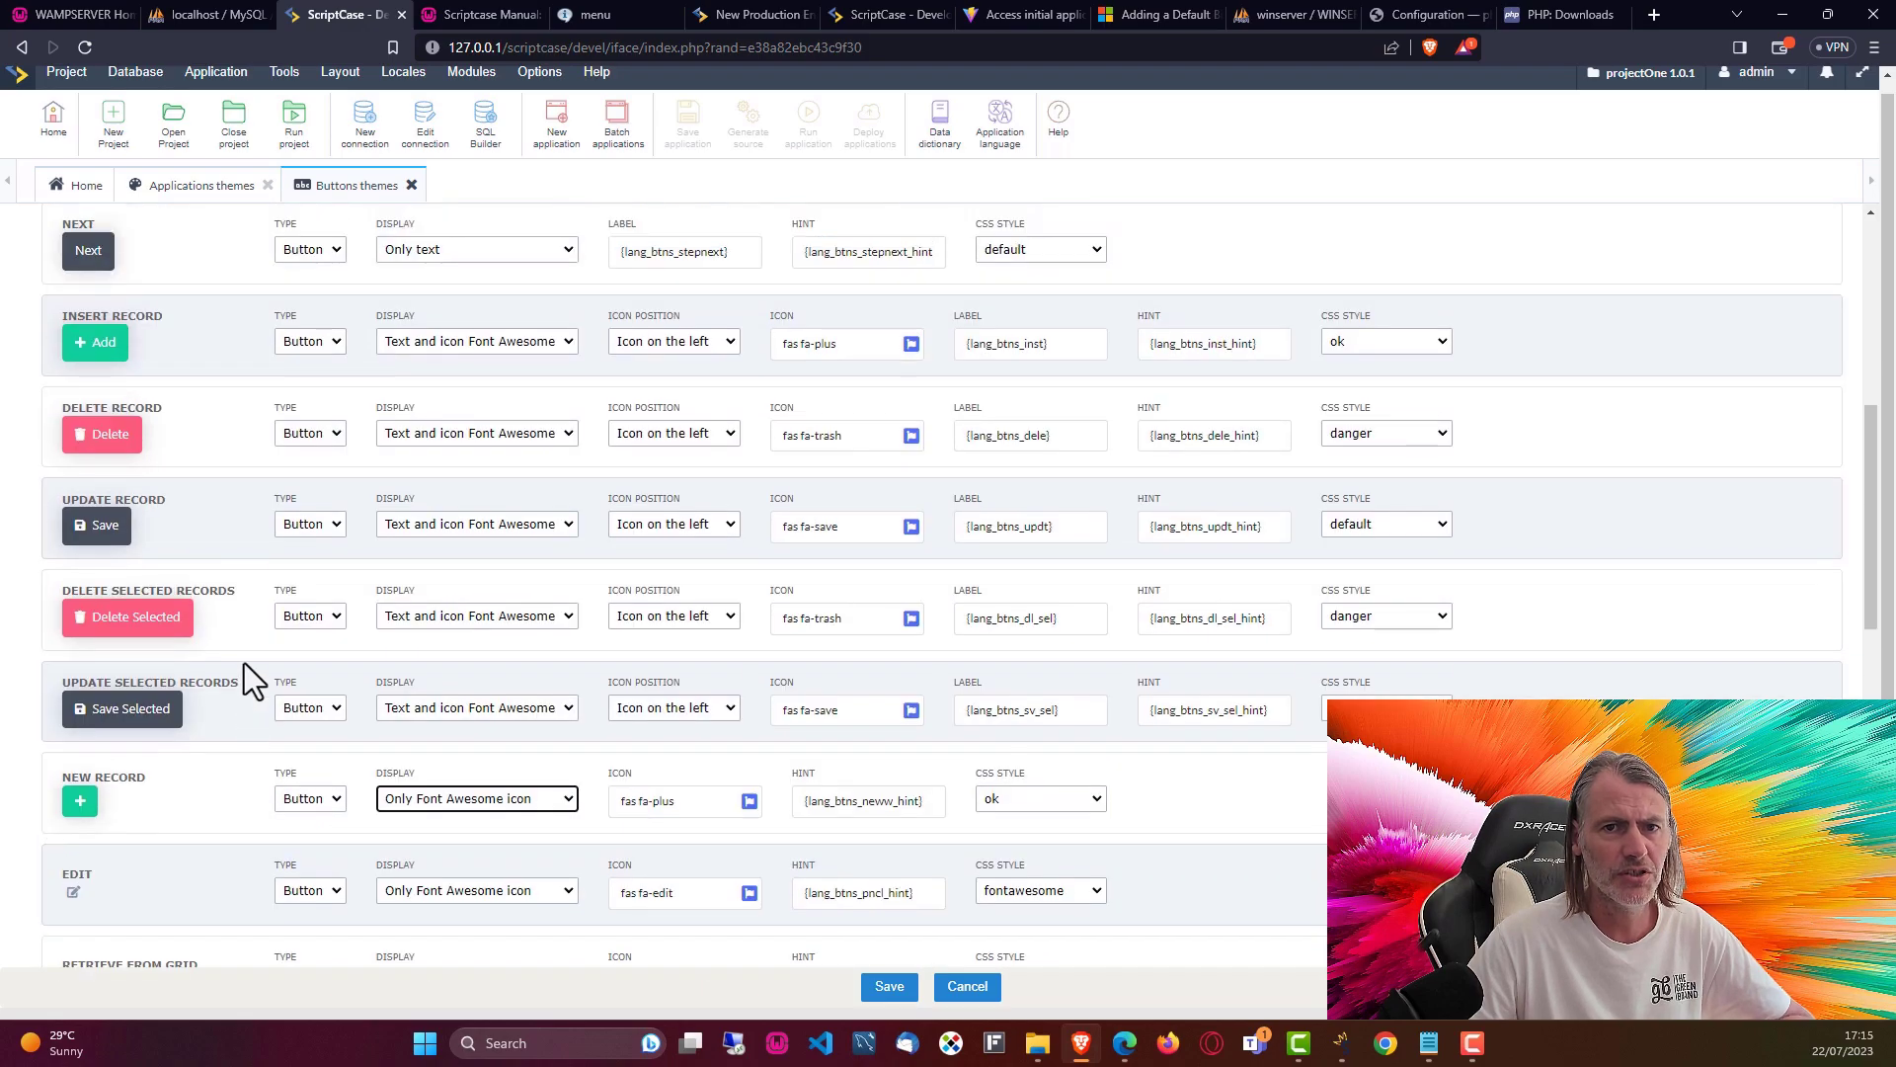
{"action": "left_click", "coordinate": [417, 436]}
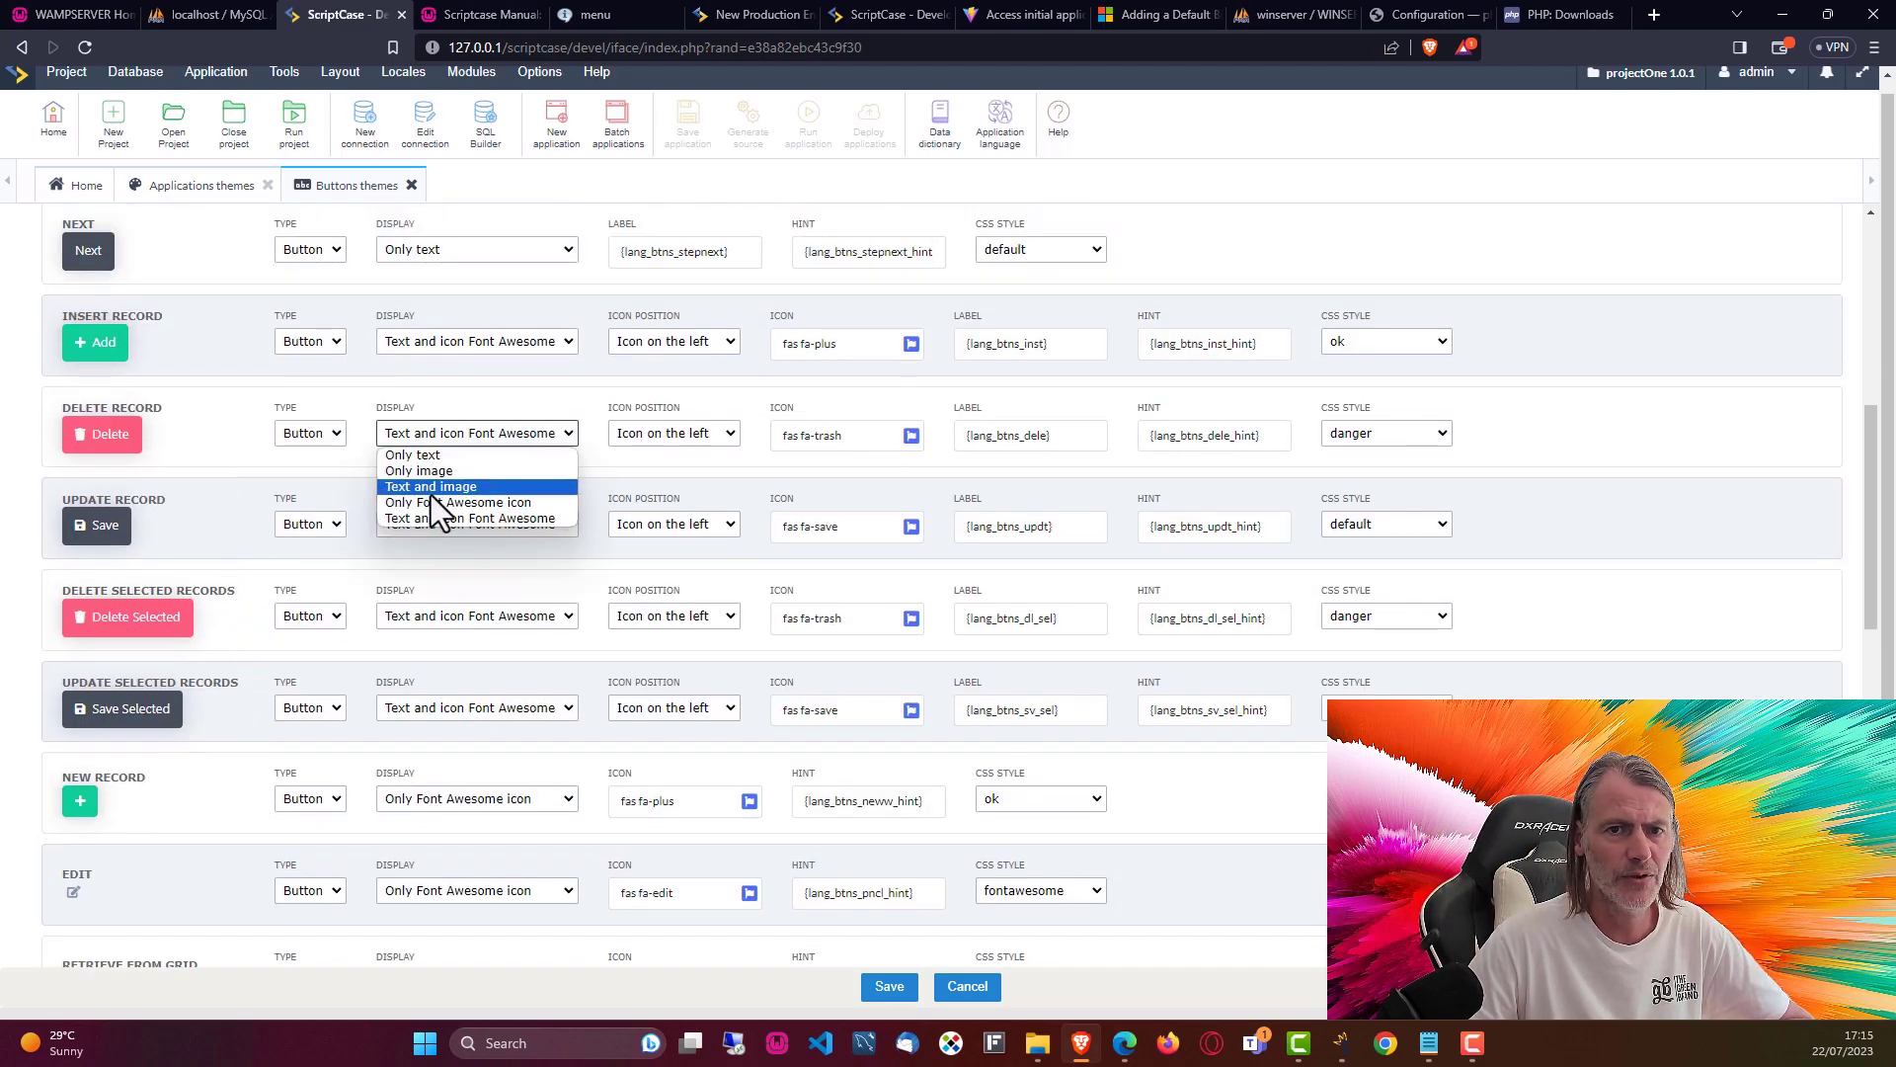
{"action": "left_click", "coordinate": [431, 506]}
{"action": "left_click", "coordinate": [430, 613]}
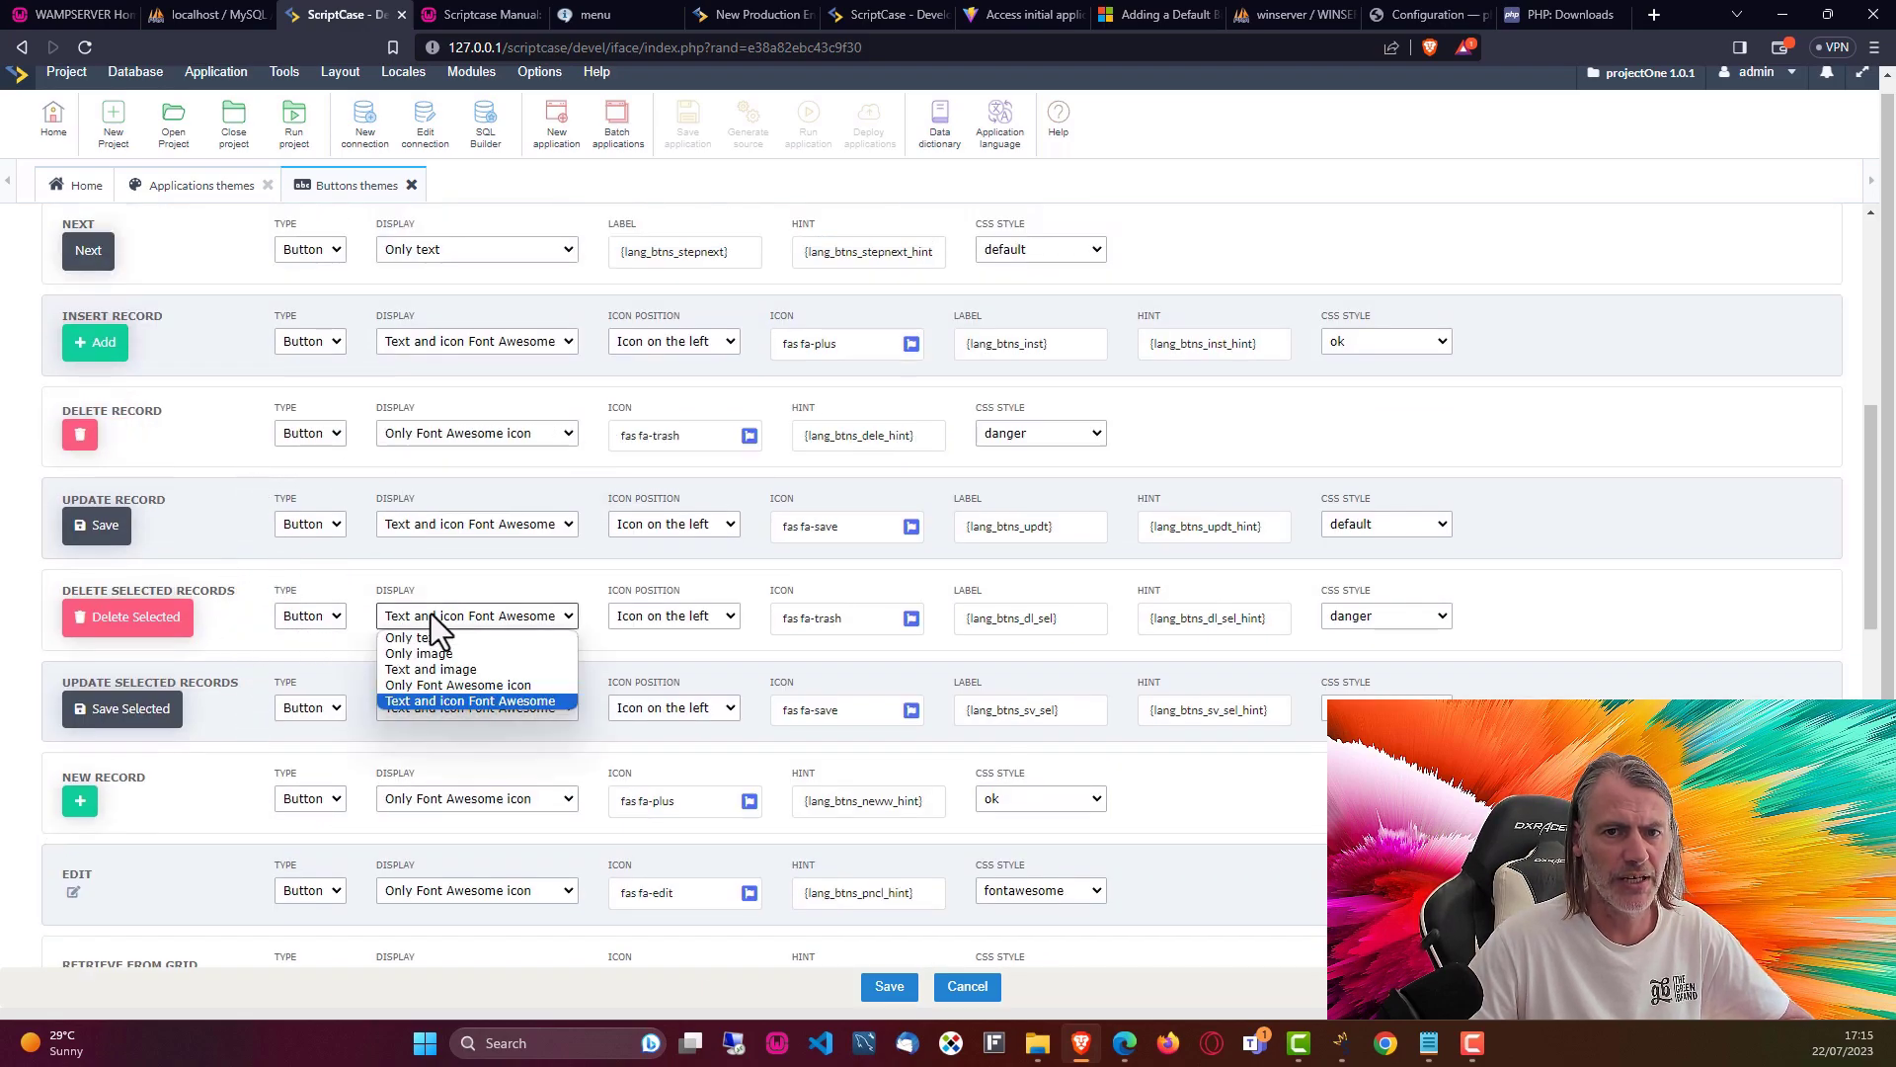
{"action": "left_click", "coordinate": [459, 684]}
- Set the Form group's Update Record and Update Selected Records buttons to Only Font Awesome icon
{"action": "scroll", "coordinate": [291, 603], "scroll_direction": "up", "scroll_amount": 2}
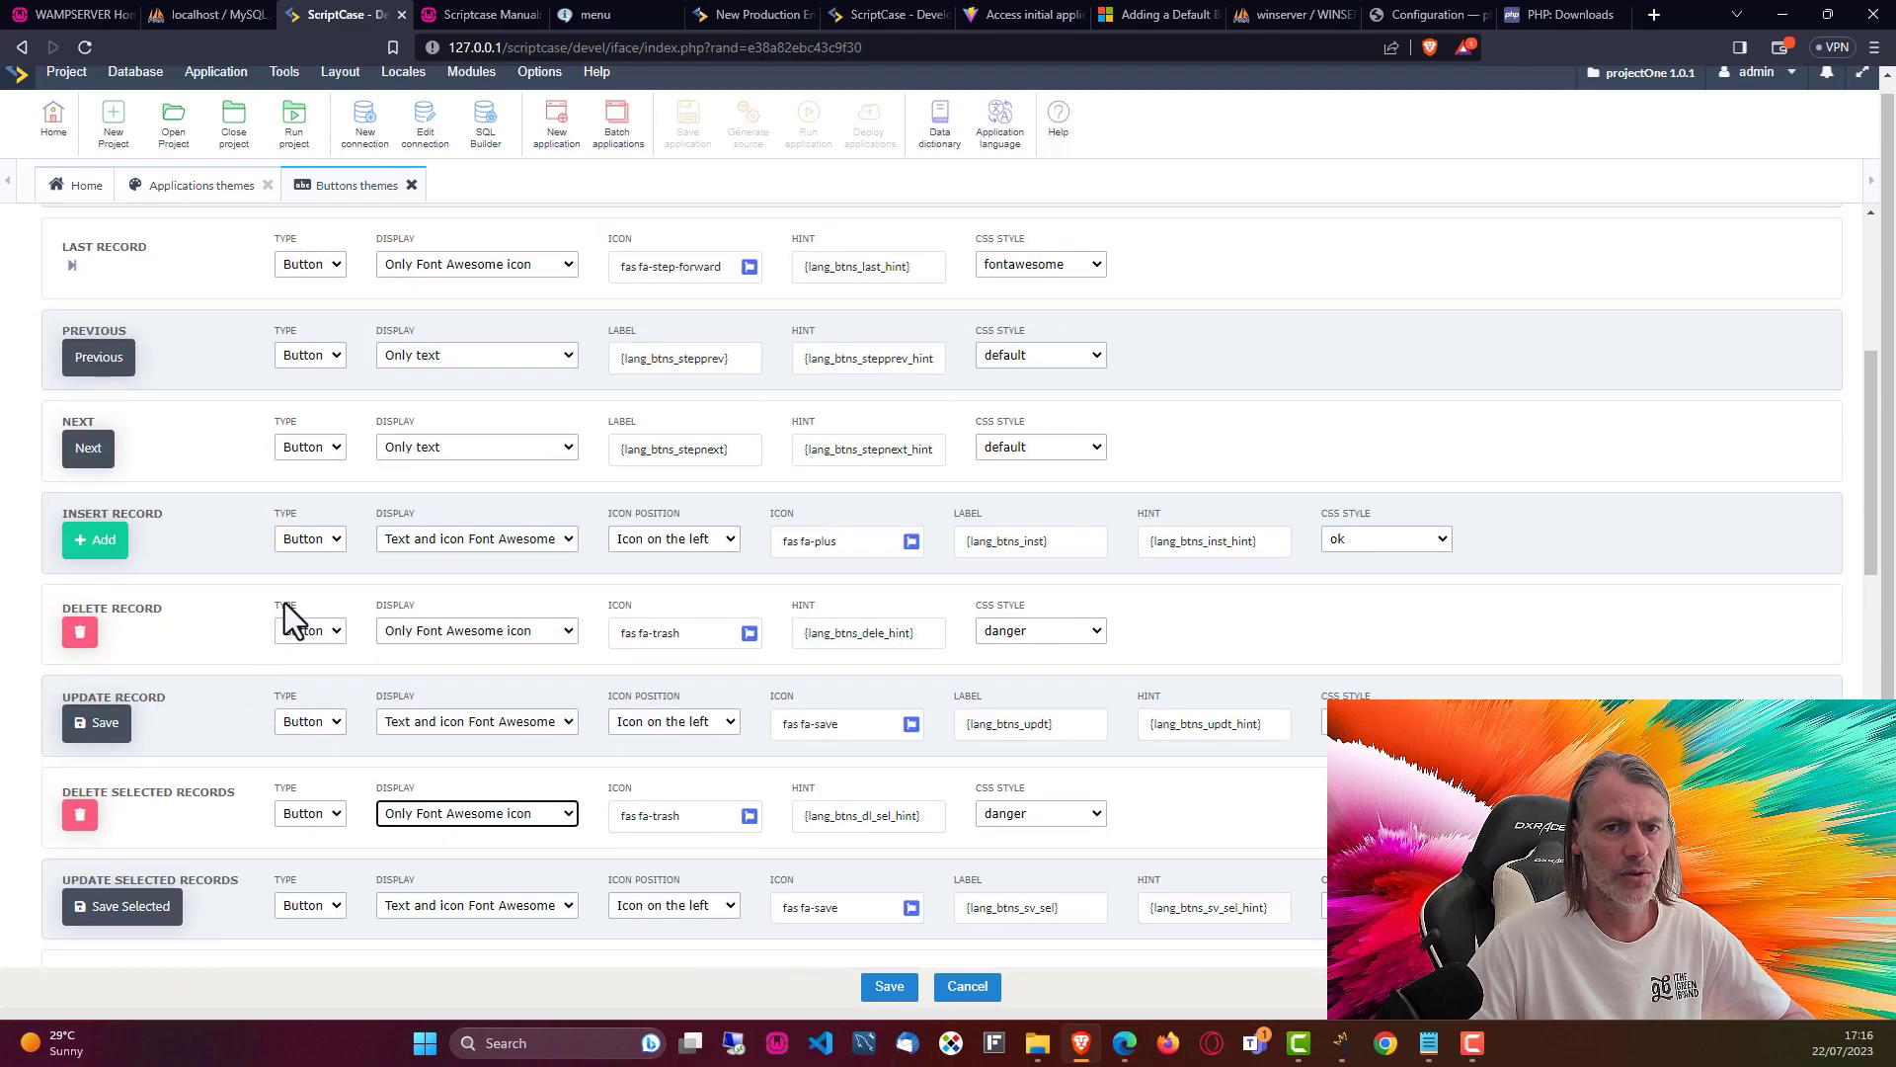
{"action": "scroll", "coordinate": [250, 655], "scroll_direction": "down", "scroll_amount": 2}
{"action": "left_click", "coordinate": [426, 523]}
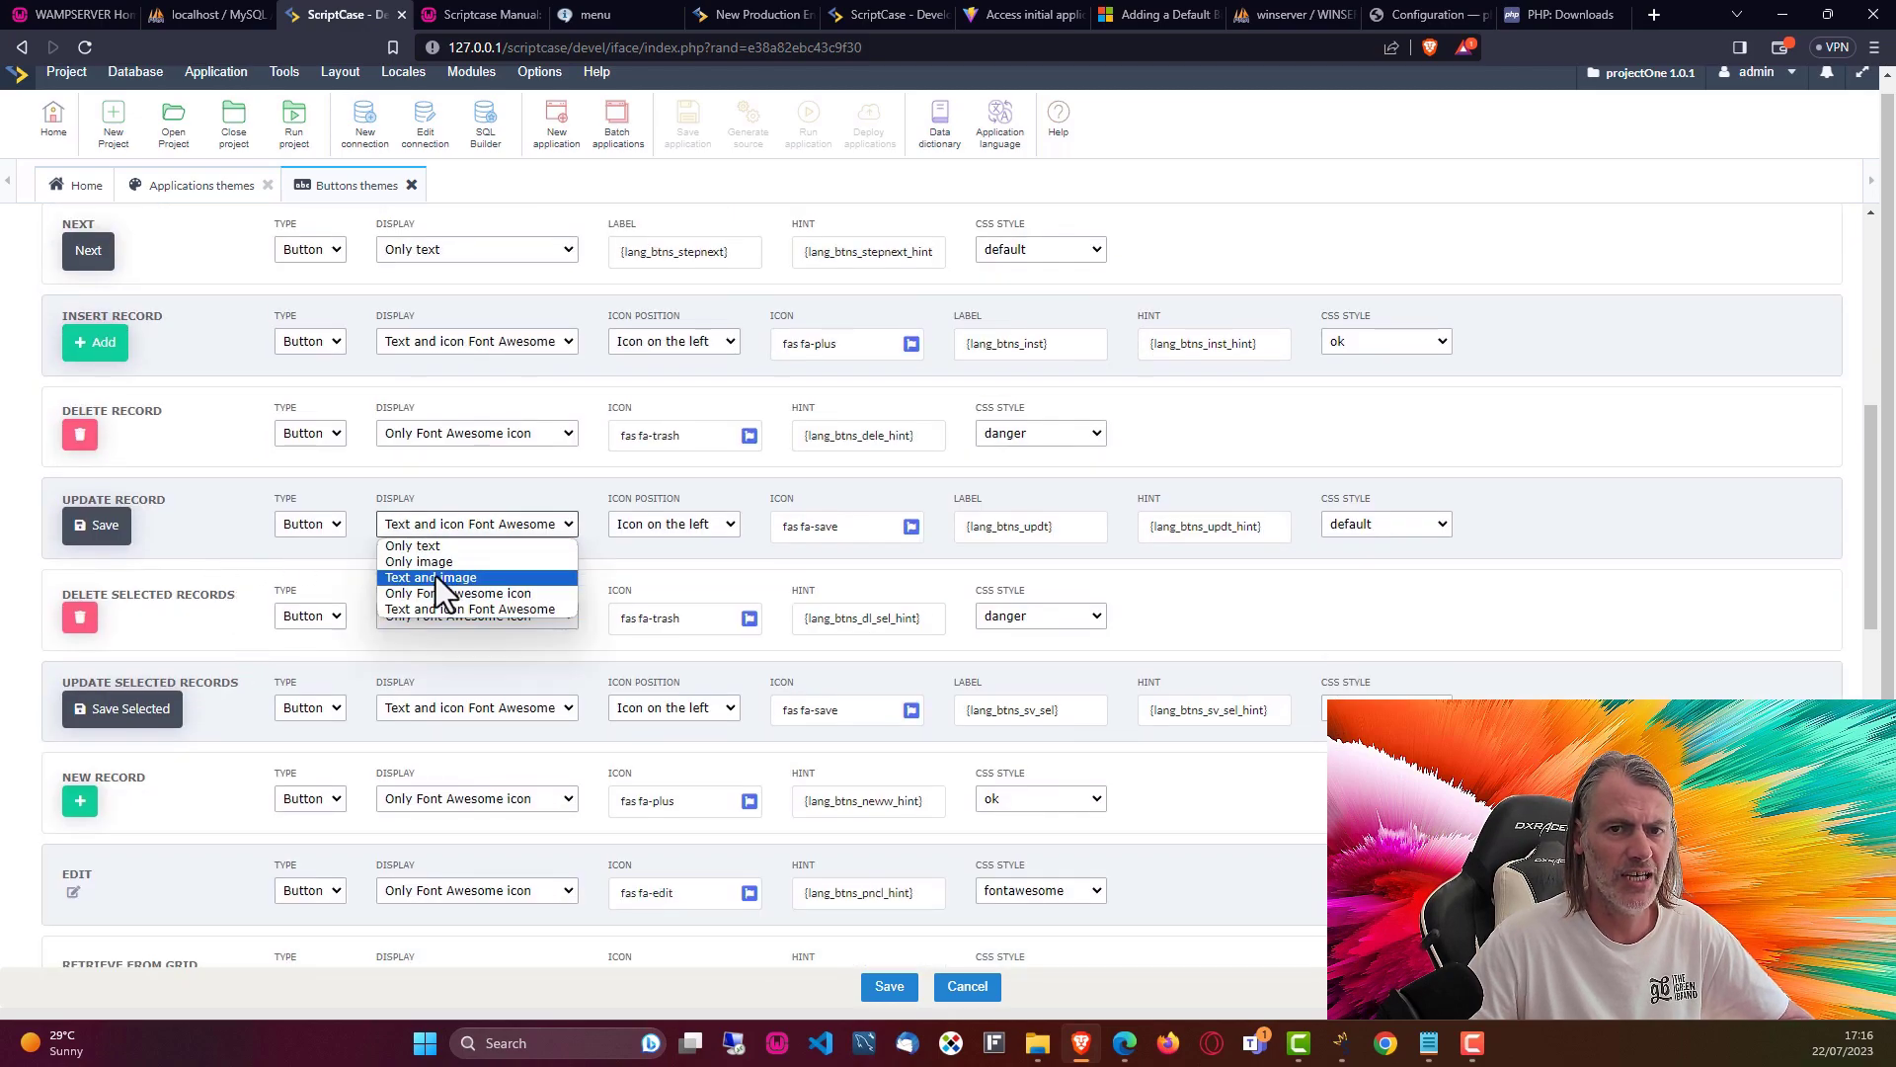
{"action": "left_click", "coordinate": [435, 577]}
{"action": "scroll", "coordinate": [247, 626], "scroll_direction": "down", "scroll_amount": 2}
{"action": "left_click", "coordinate": [423, 511]}
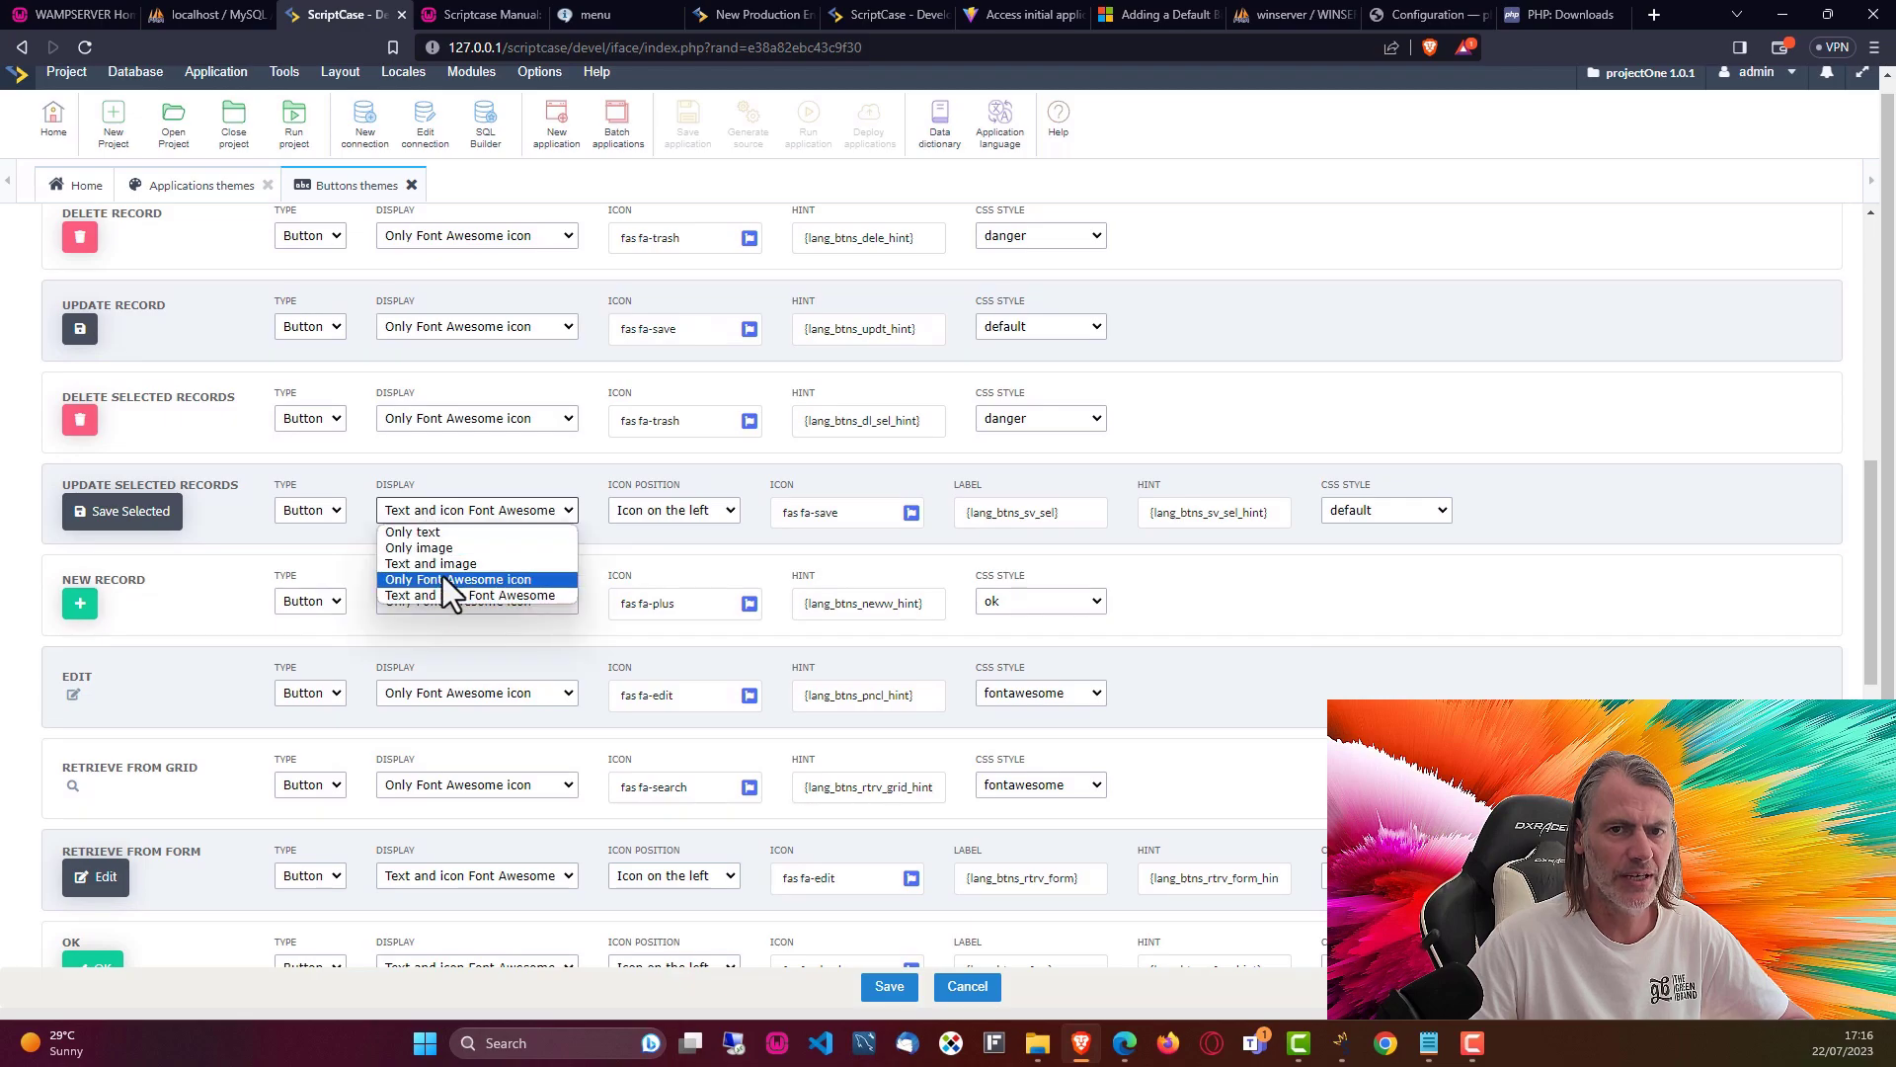
{"action": "left_click", "coordinate": [442, 577]}
- Set the Form group's Retrieve From Form and OK buttons to Only Font Awesome icon
{"action": "scroll", "coordinate": [291, 656], "scroll_direction": "down", "scroll_amount": 4}
{"action": "left_click", "coordinate": [417, 480]}
{"action": "left_click", "coordinate": [440, 549]}
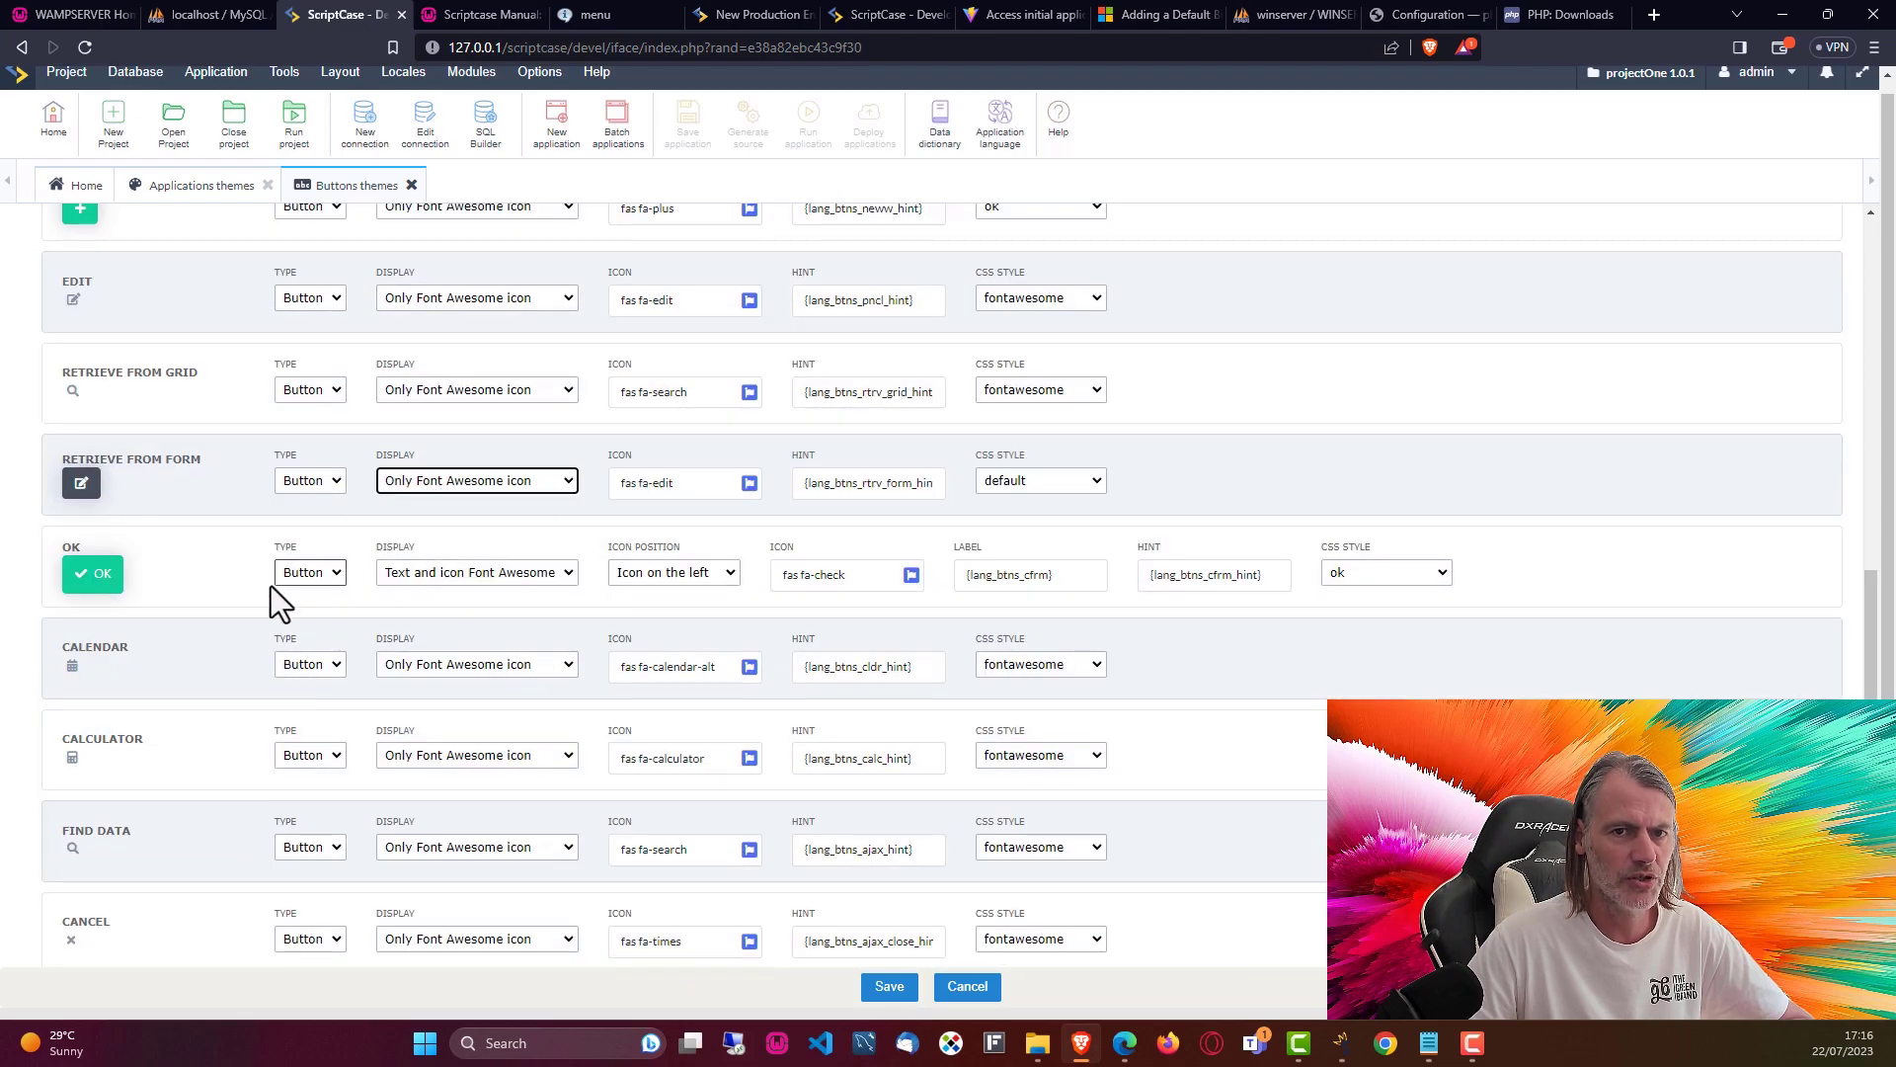
{"action": "left_click", "coordinate": [410, 577]}
{"action": "left_click", "coordinate": [429, 643]}
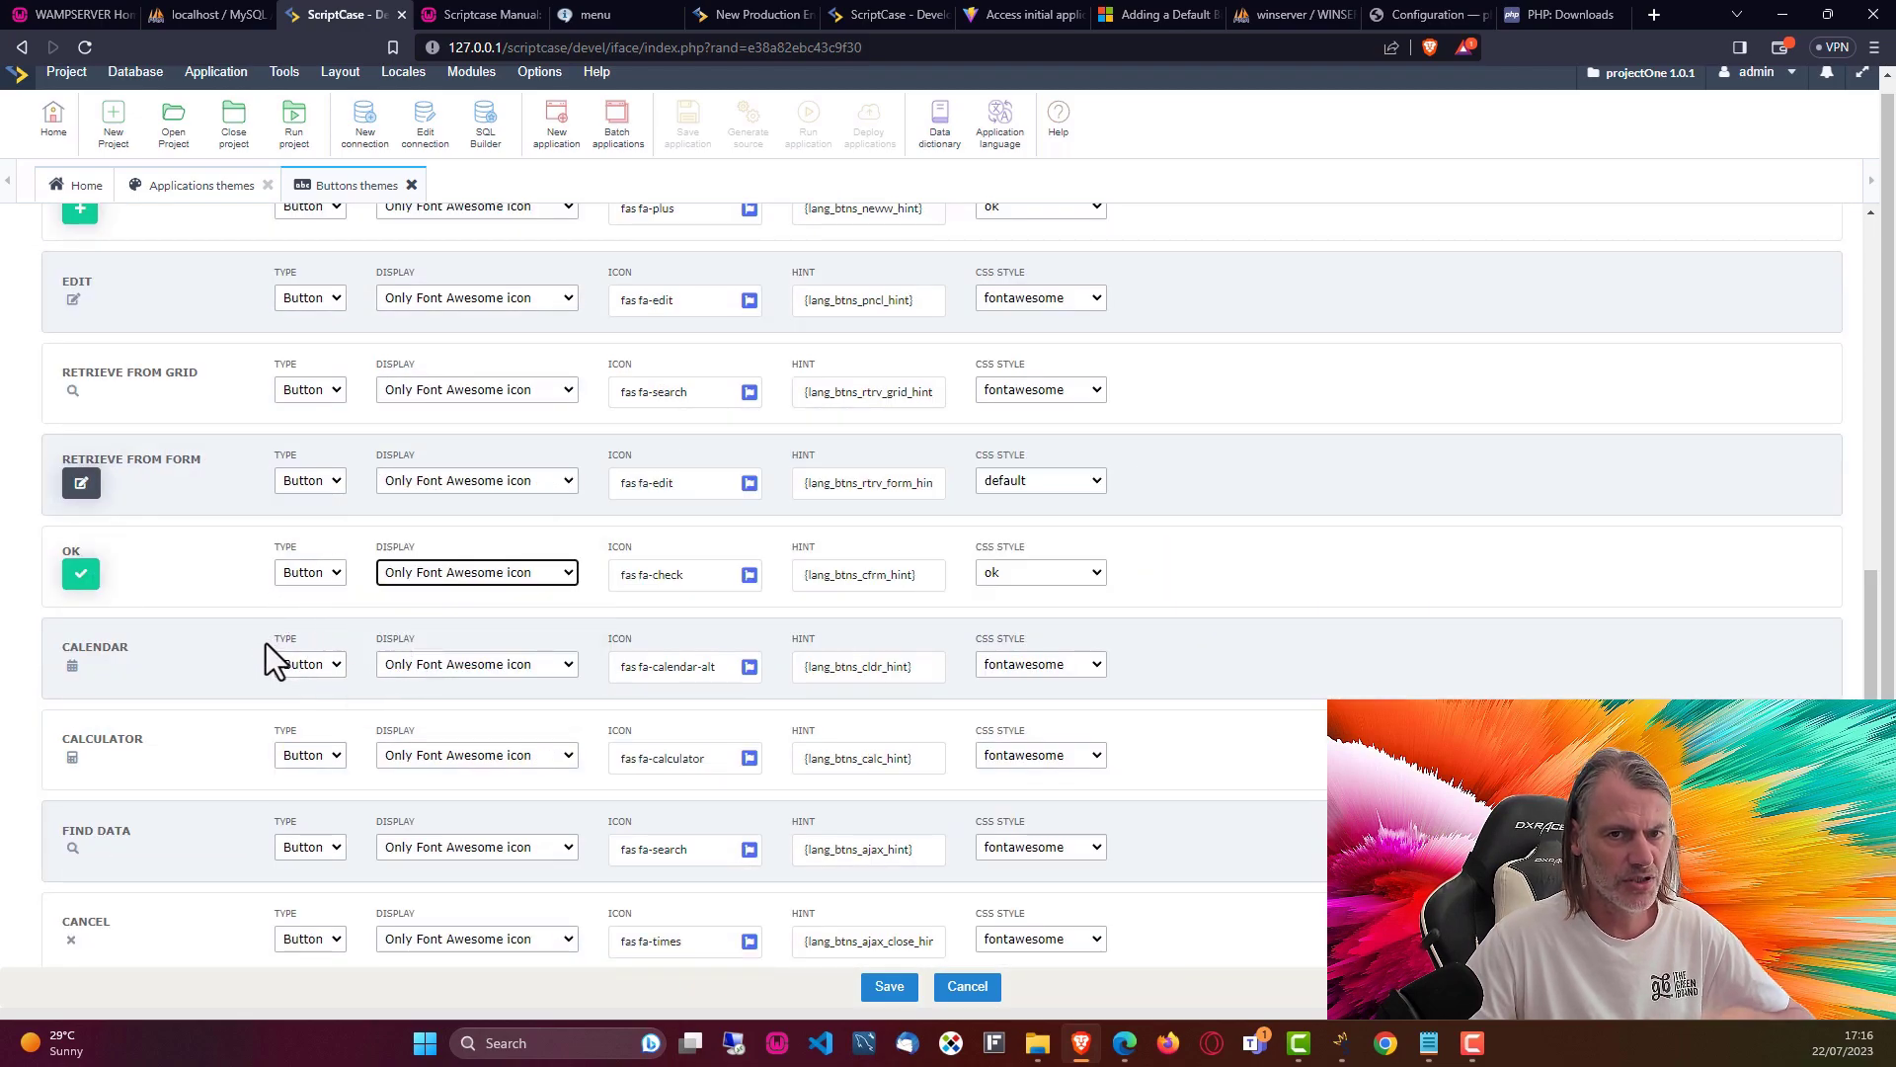
- Set the Form group's Search and Record Copy buttons to Only Font Awesome icon
{"action": "scroll", "coordinate": [195, 692], "scroll_direction": "down", "scroll_amount": 6}
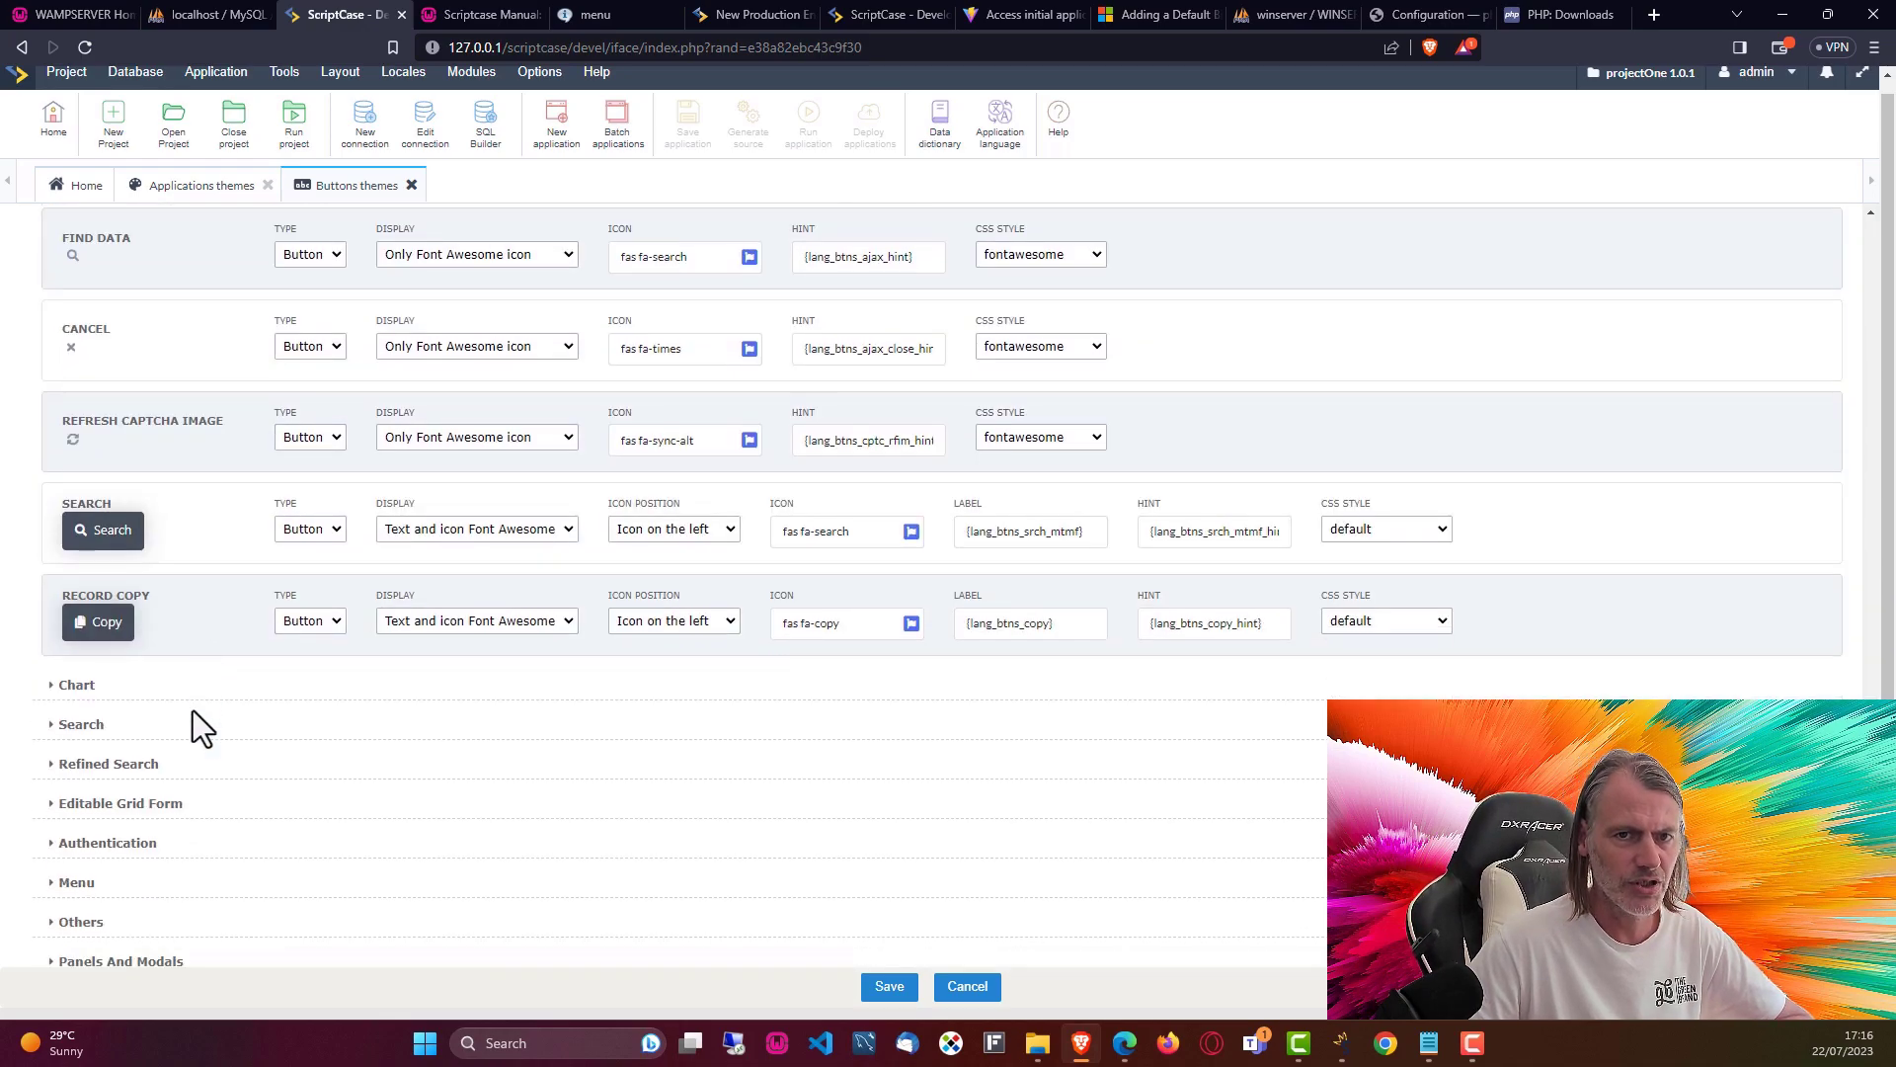
{"action": "left_click", "coordinate": [448, 531]}
{"action": "left_click", "coordinate": [447, 598]}
{"action": "left_click", "coordinate": [410, 622]}
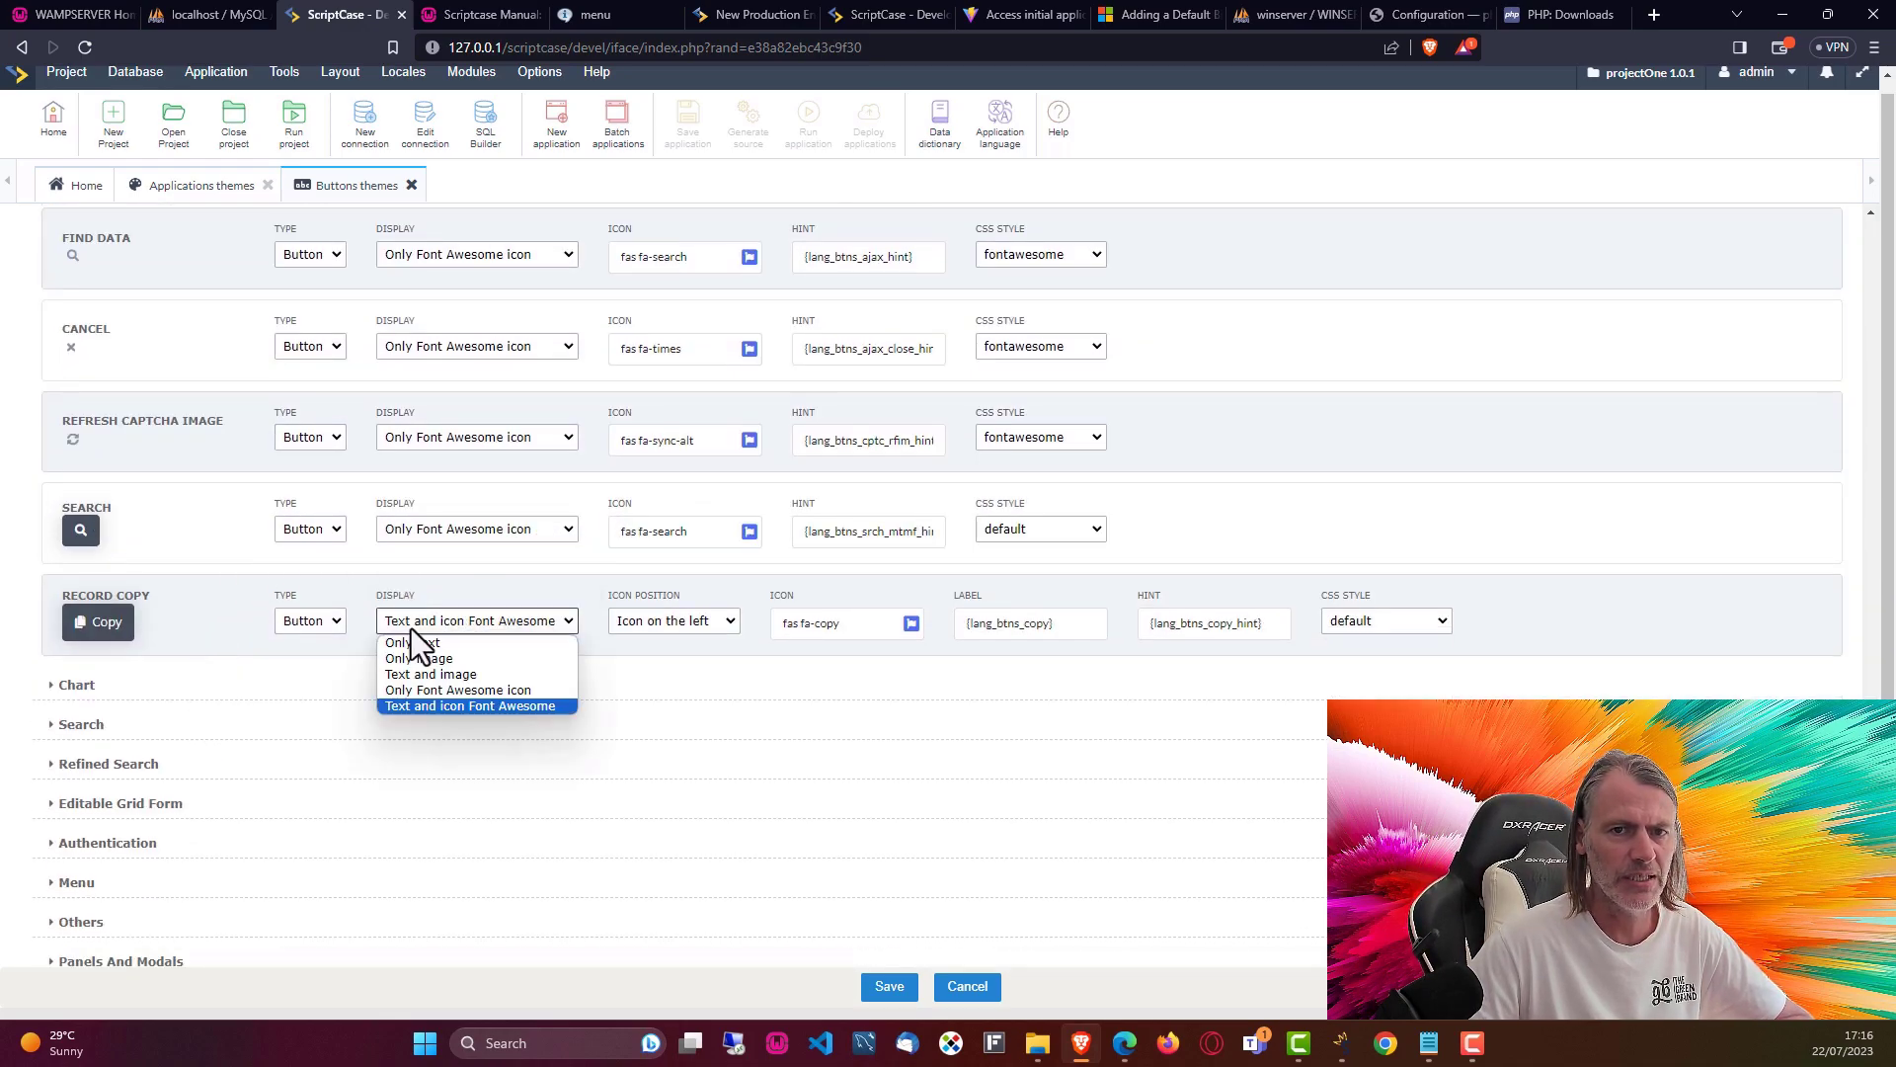
{"action": "left_click", "coordinate": [452, 689]}
- In the Chart group, set the Chart Types and Custom buttons to display Only Font Awesome icon
{"action": "left_click", "coordinate": [75, 684]}
{"action": "scroll", "coordinate": [253, 571], "scroll_direction": "up", "scroll_amount": 6}
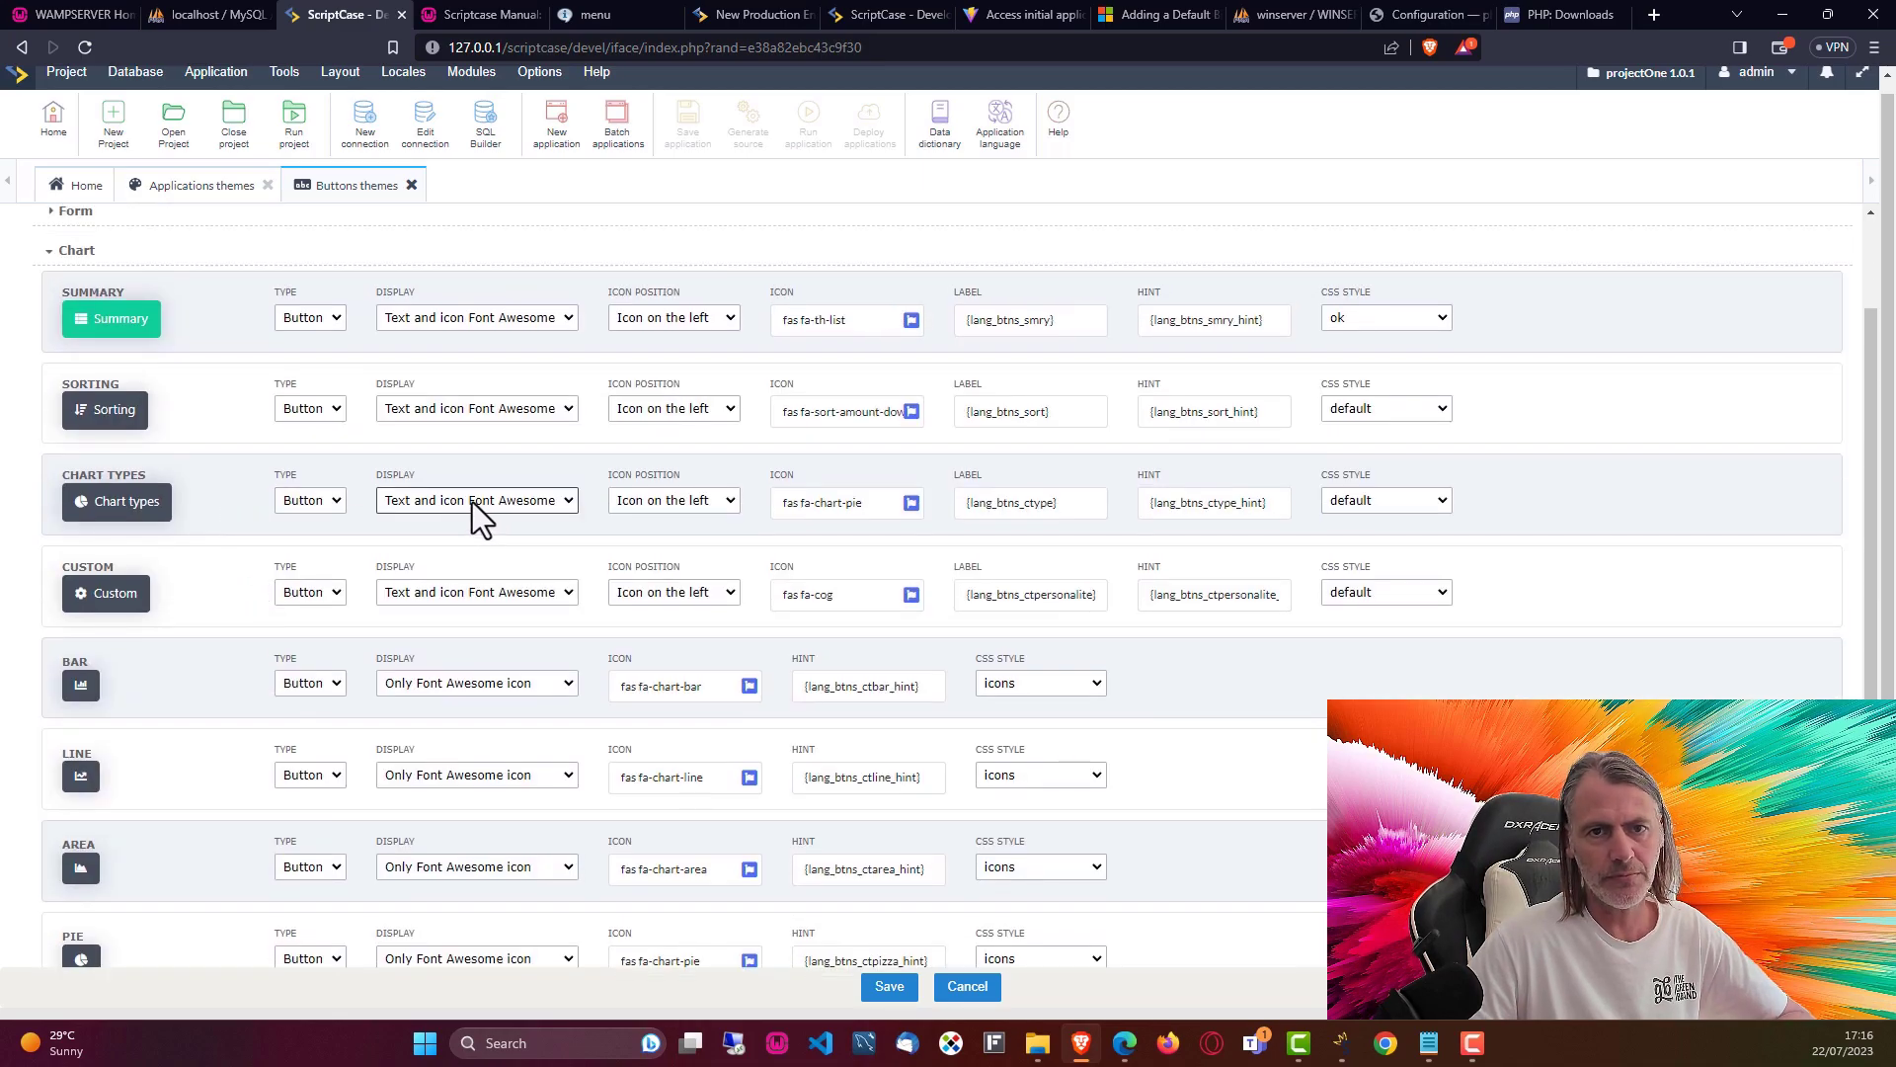
{"action": "left_click", "coordinate": [472, 501]}
{"action": "left_click", "coordinate": [466, 573]}
{"action": "left_click", "coordinate": [436, 593]}
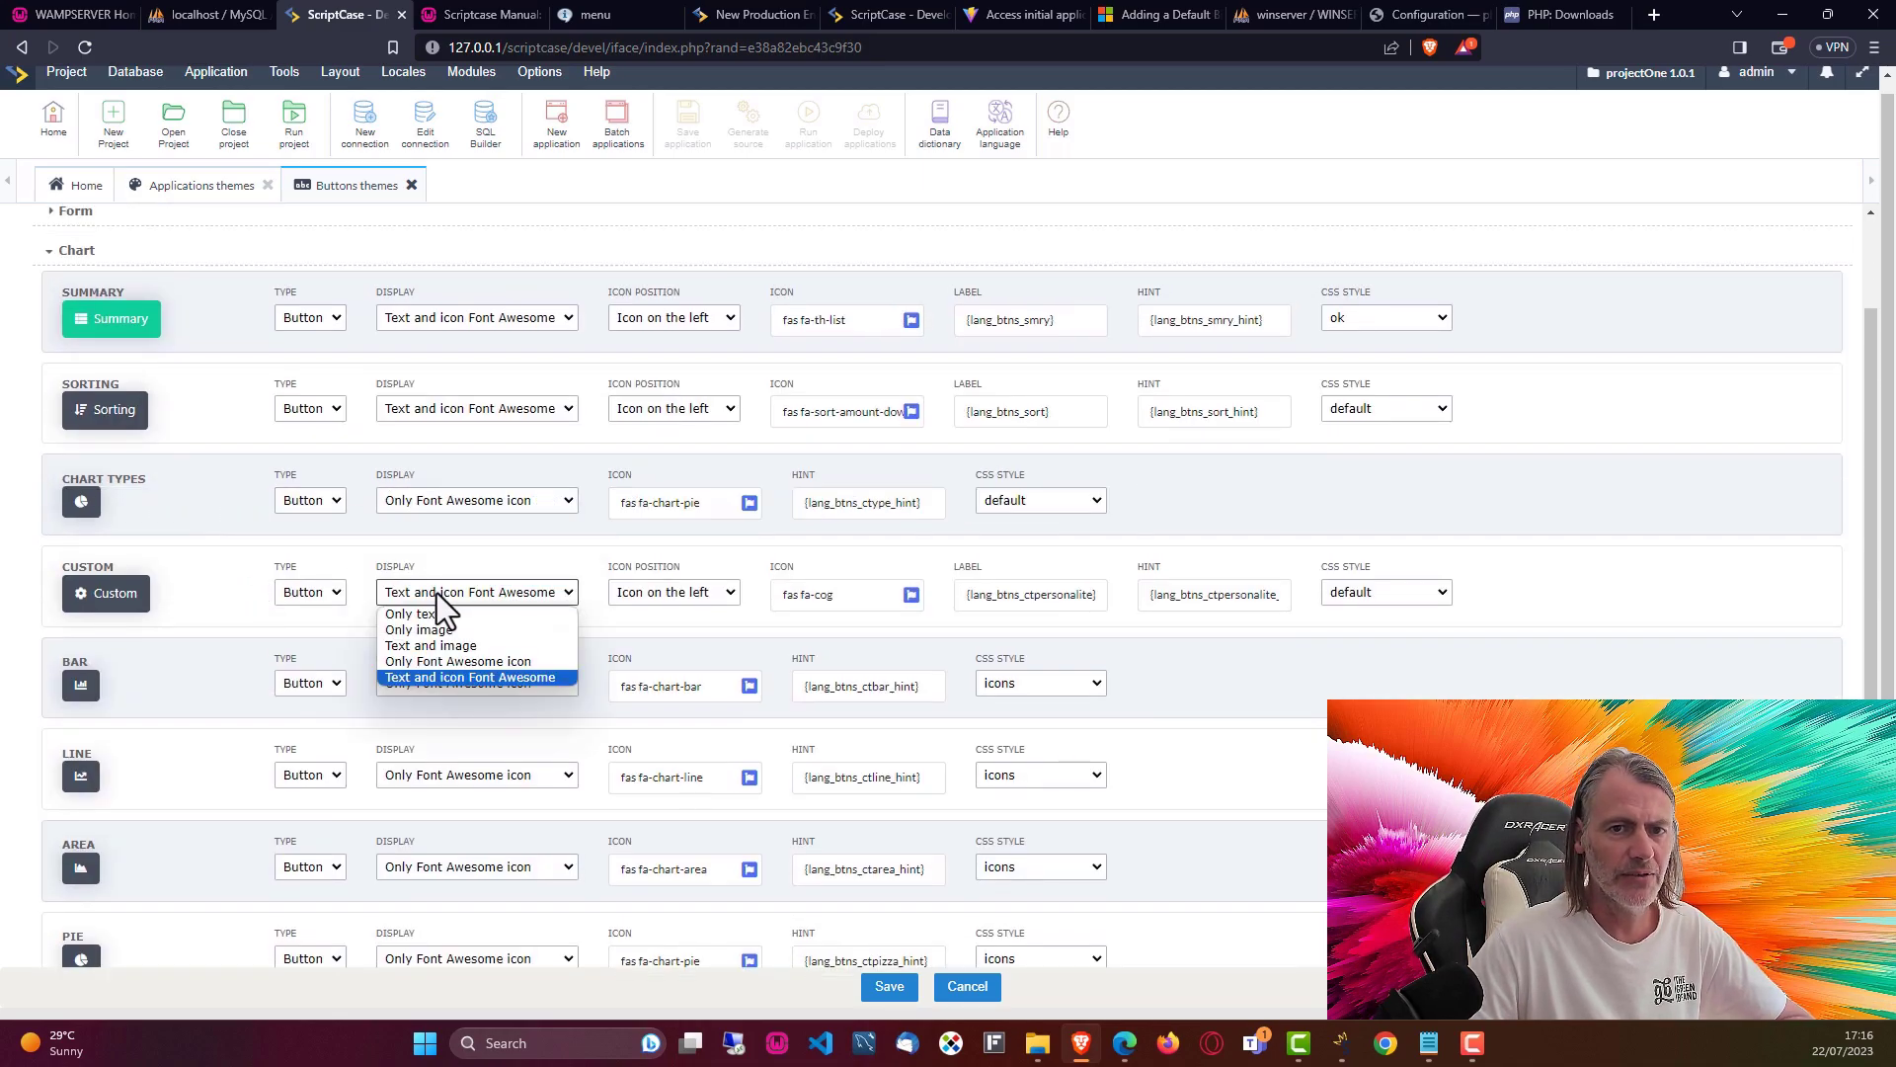
{"action": "left_click", "coordinate": [448, 659]}
- Set the Chart group's Sorting and Summary buttons to Only Font Awesome icon
{"action": "left_click", "coordinate": [425, 408]}
{"action": "left_click", "coordinate": [431, 476]}
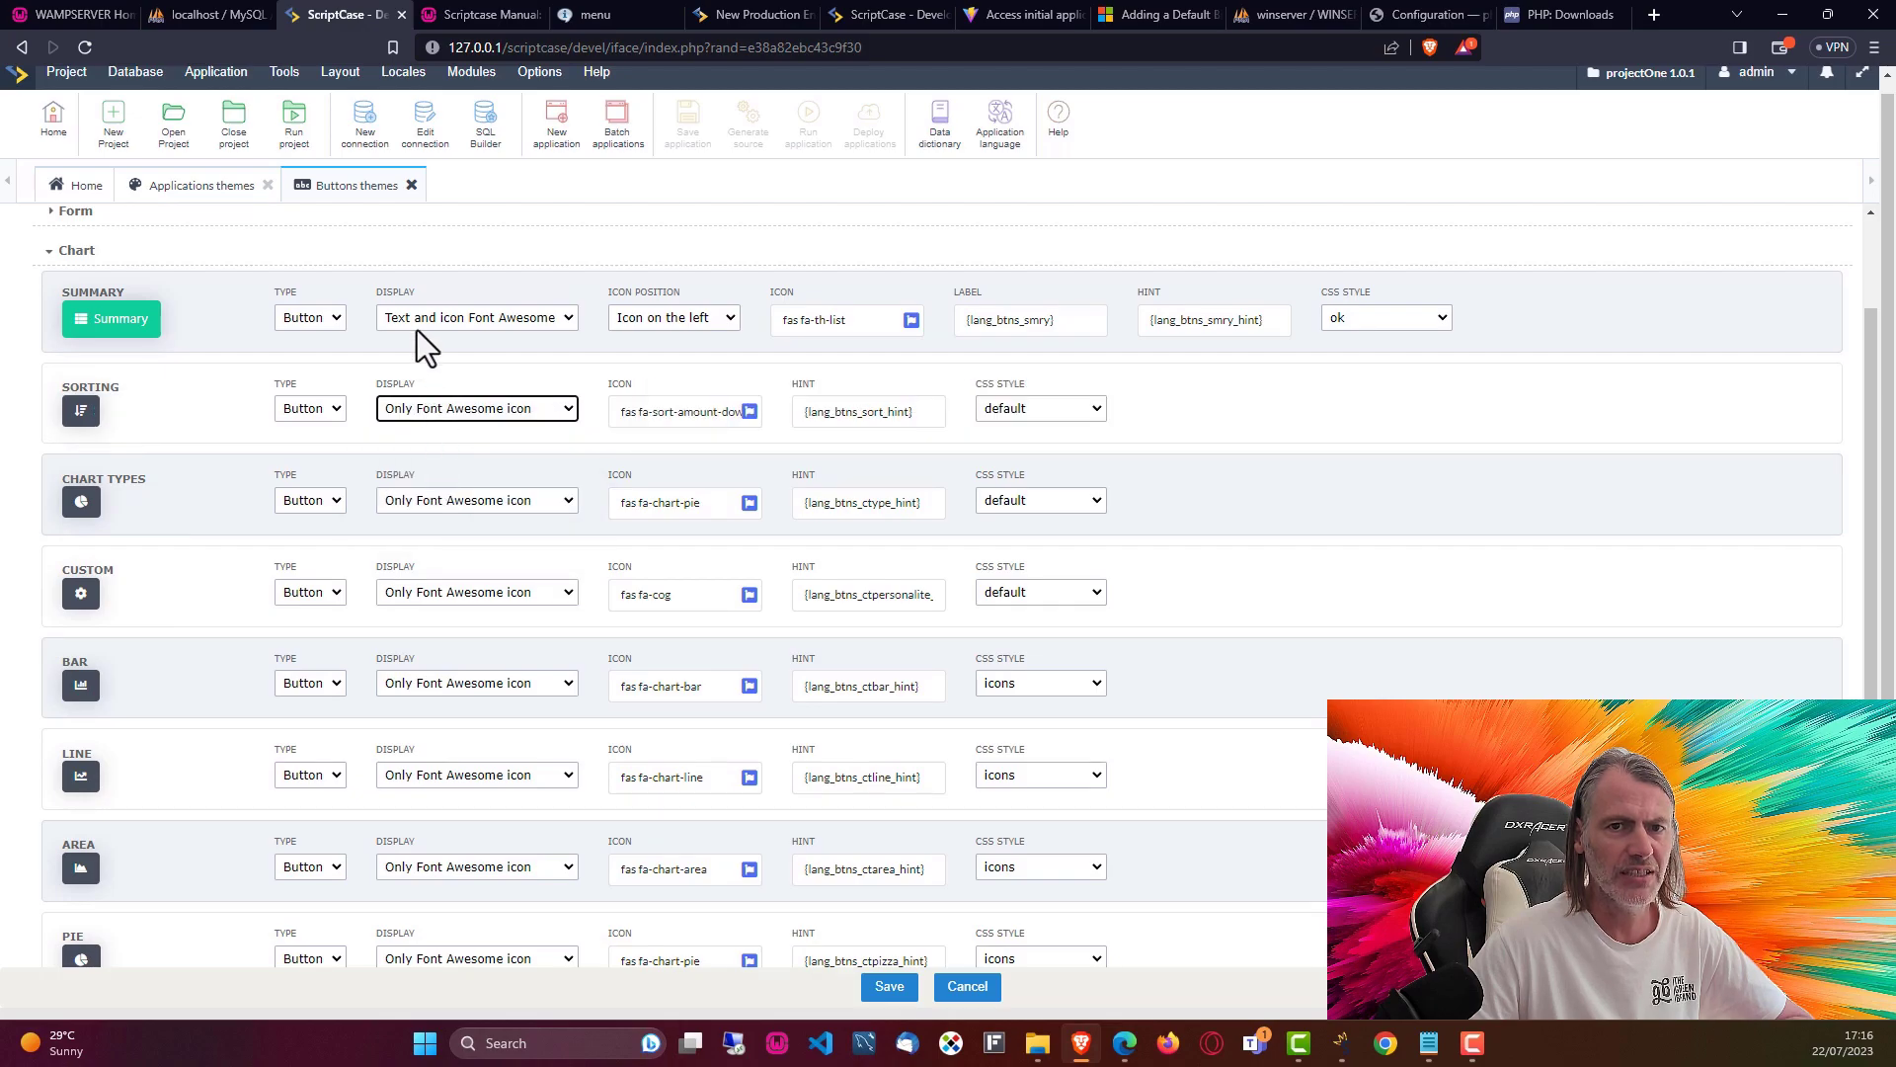
{"action": "left_click", "coordinate": [418, 322]}
{"action": "left_click", "coordinate": [436, 383]}
{"action": "scroll", "coordinate": [229, 590], "scroll_direction": "up", "scroll_amount": 2}
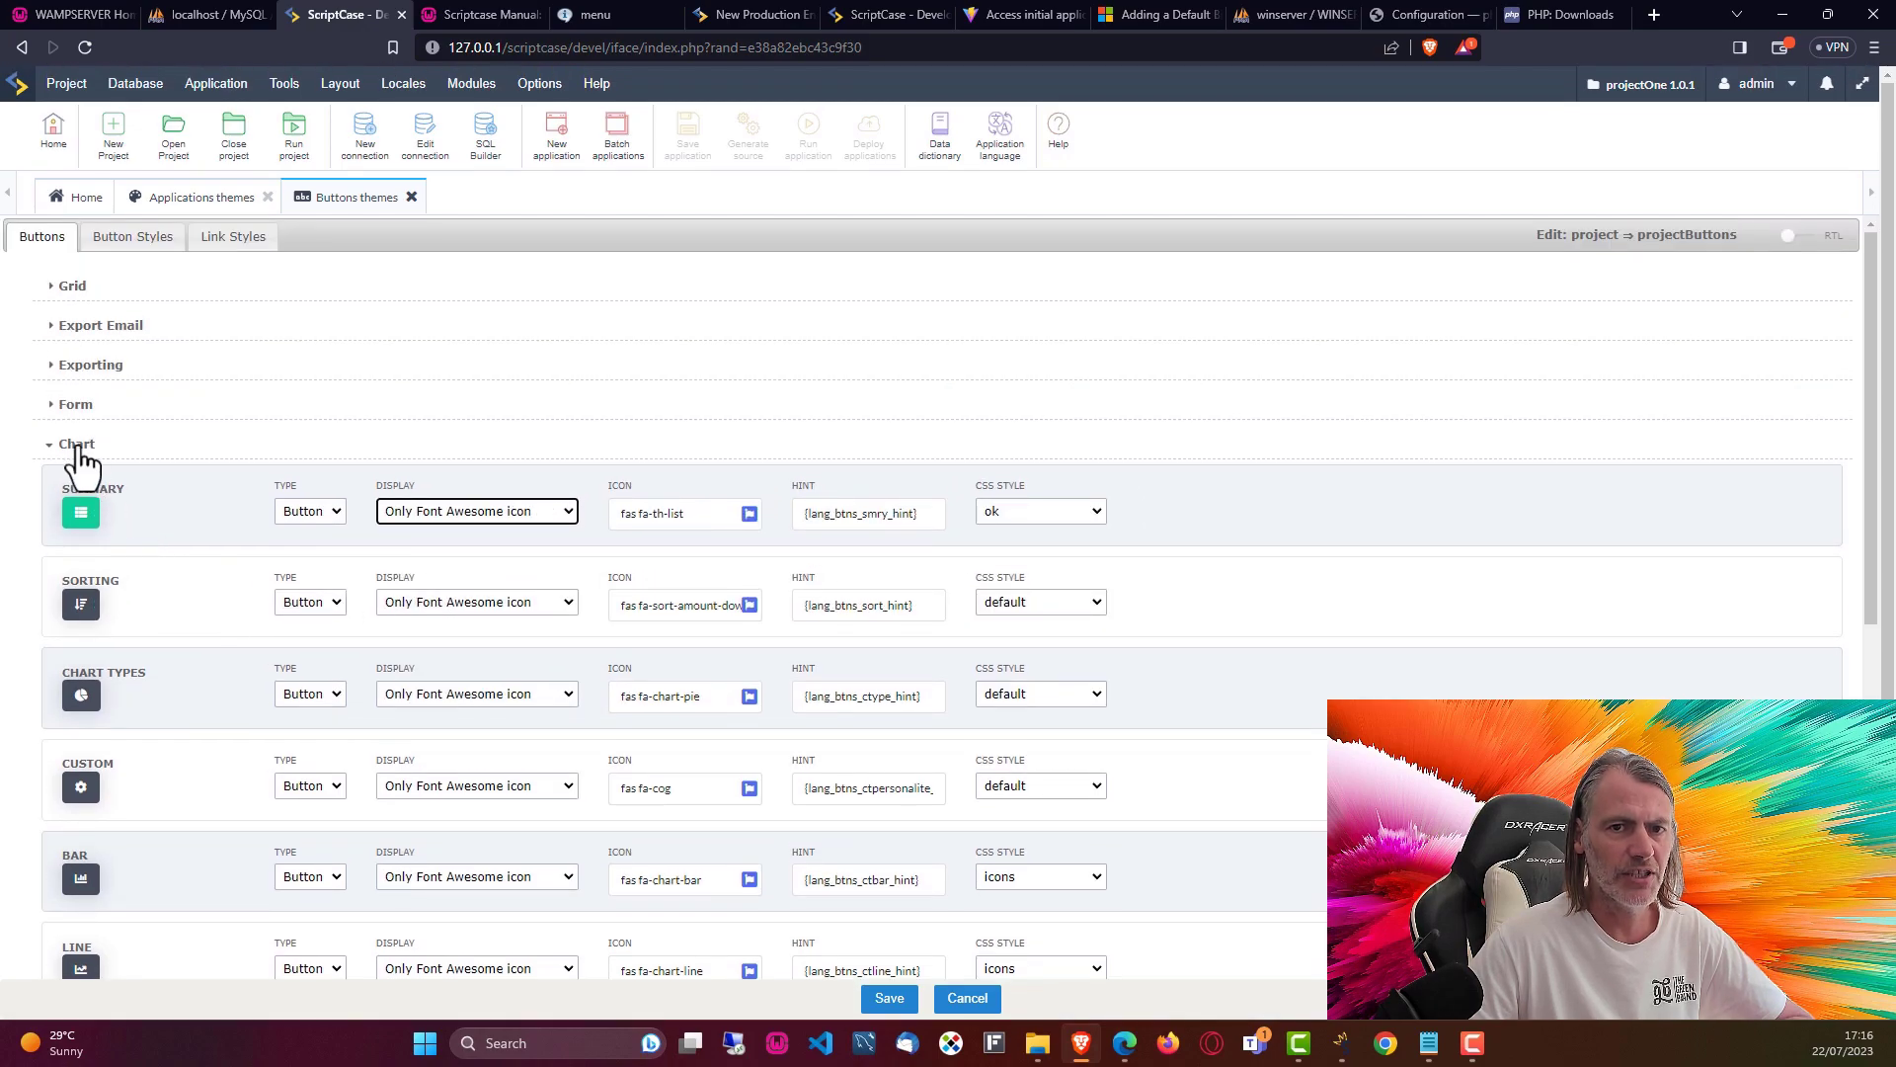
- Set the Grid group's Printable Version, Display Summary and Sorting buttons to Only Font Awesome icon
{"action": "left_click", "coordinate": [71, 444]}
{"action": "left_click", "coordinate": [69, 285]}
{"action": "scroll", "coordinate": [342, 425], "scroll_direction": "down", "scroll_amount": 4}
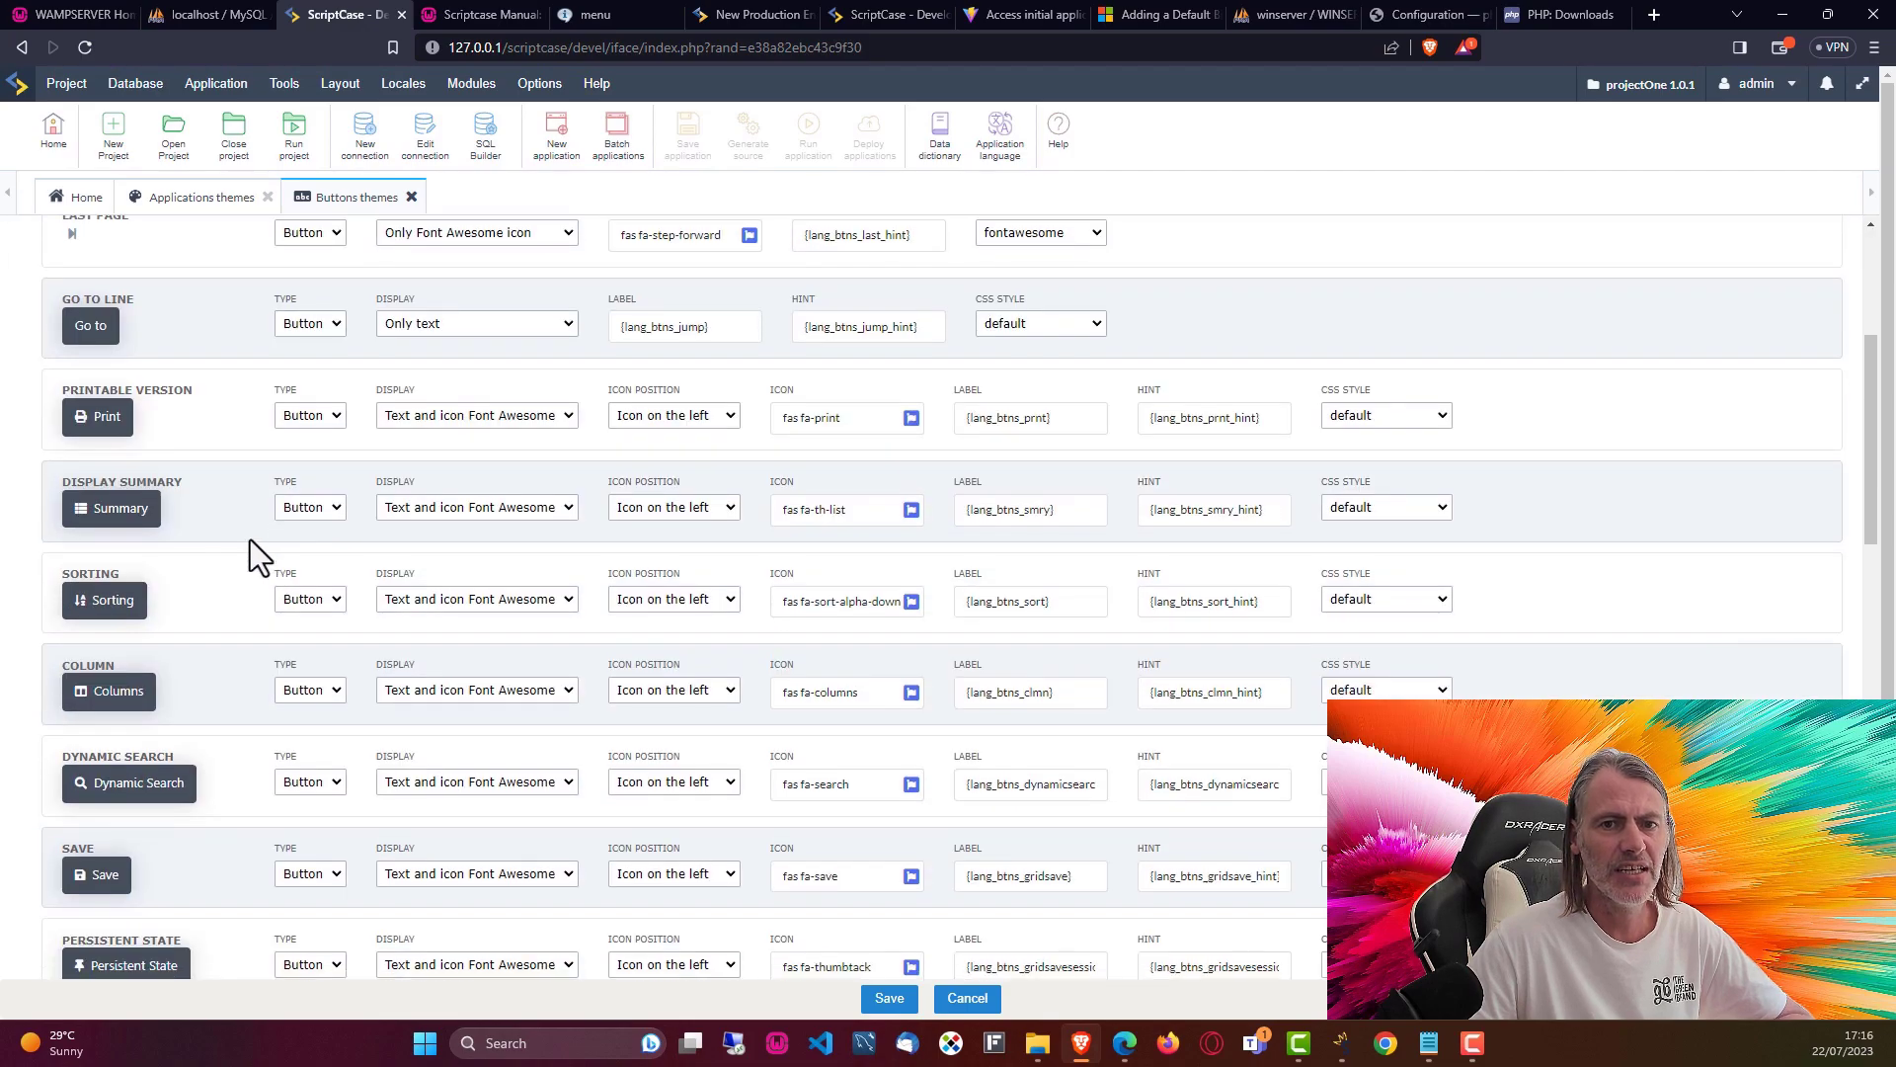
{"action": "left_click", "coordinate": [456, 417]}
{"action": "left_click", "coordinate": [478, 490]}
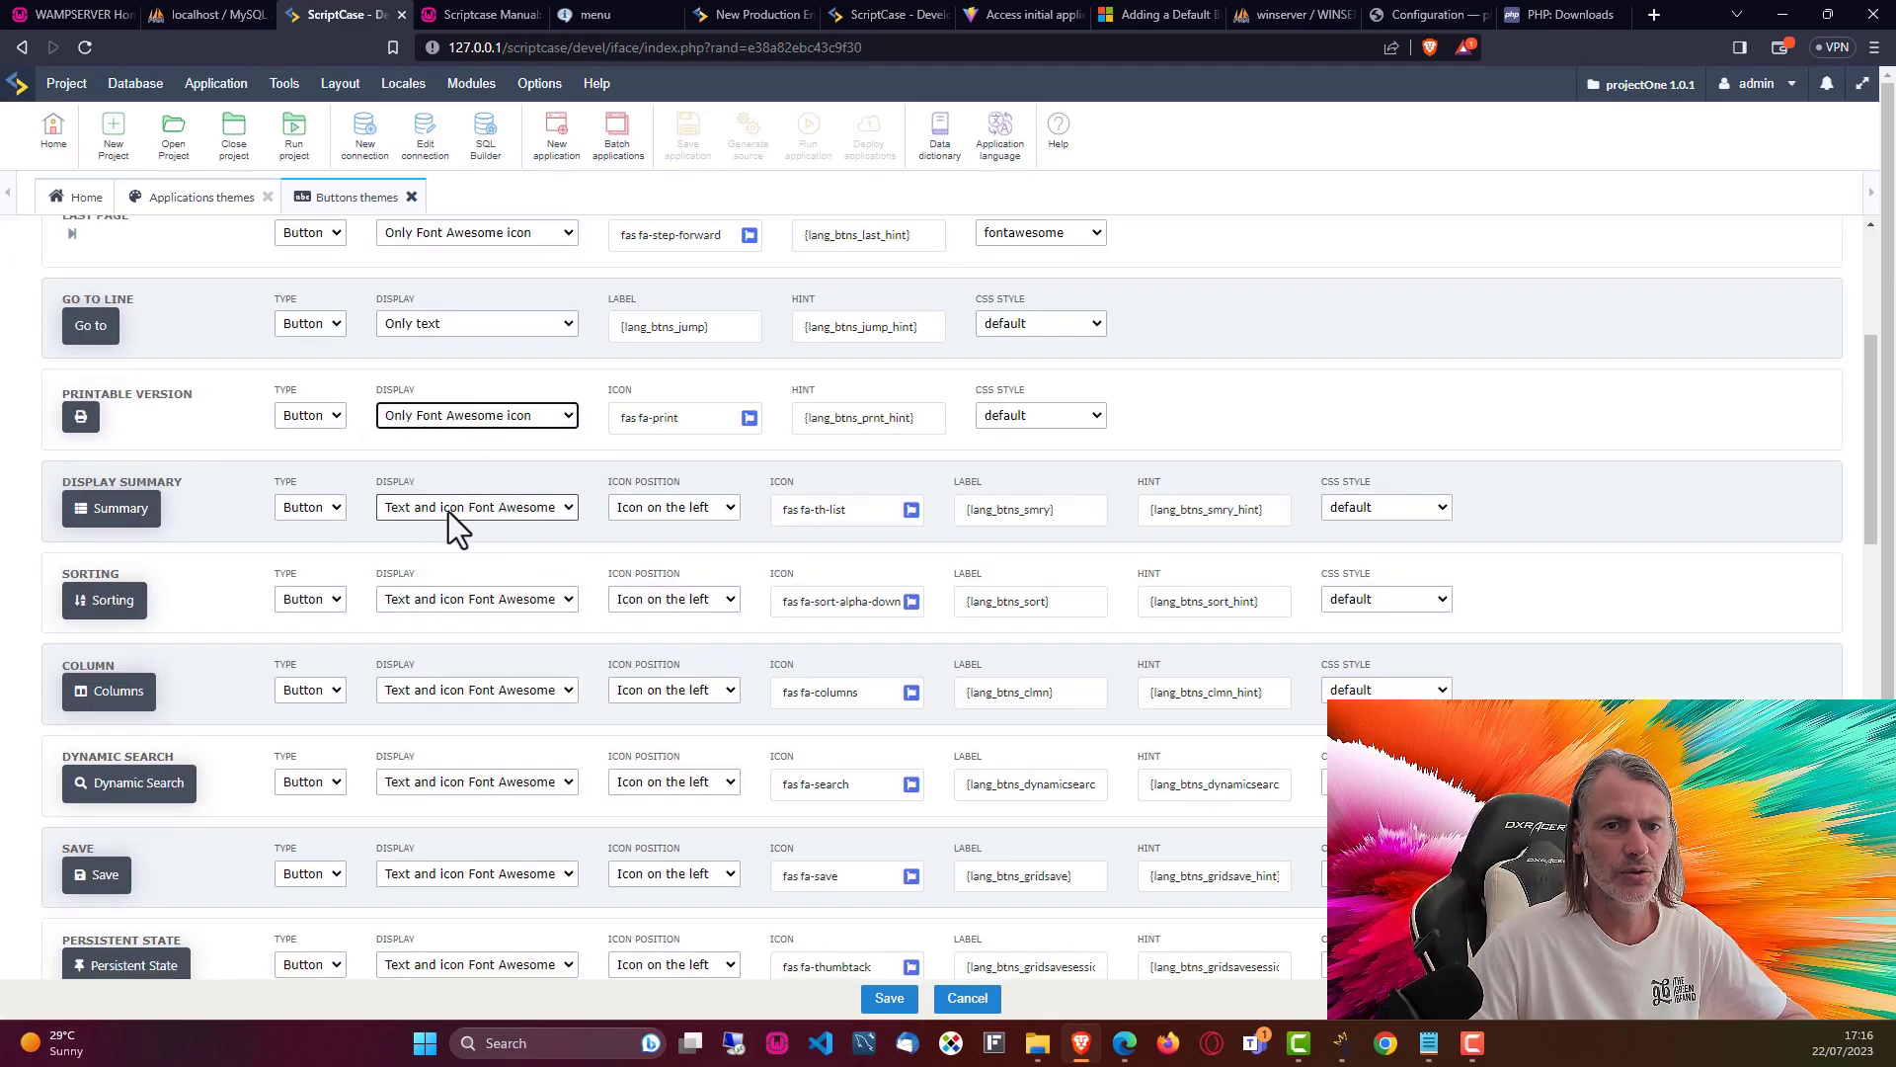
{"action": "left_click", "coordinate": [449, 509]}
{"action": "left_click", "coordinate": [462, 571]}
{"action": "left_click", "coordinate": [459, 598]}
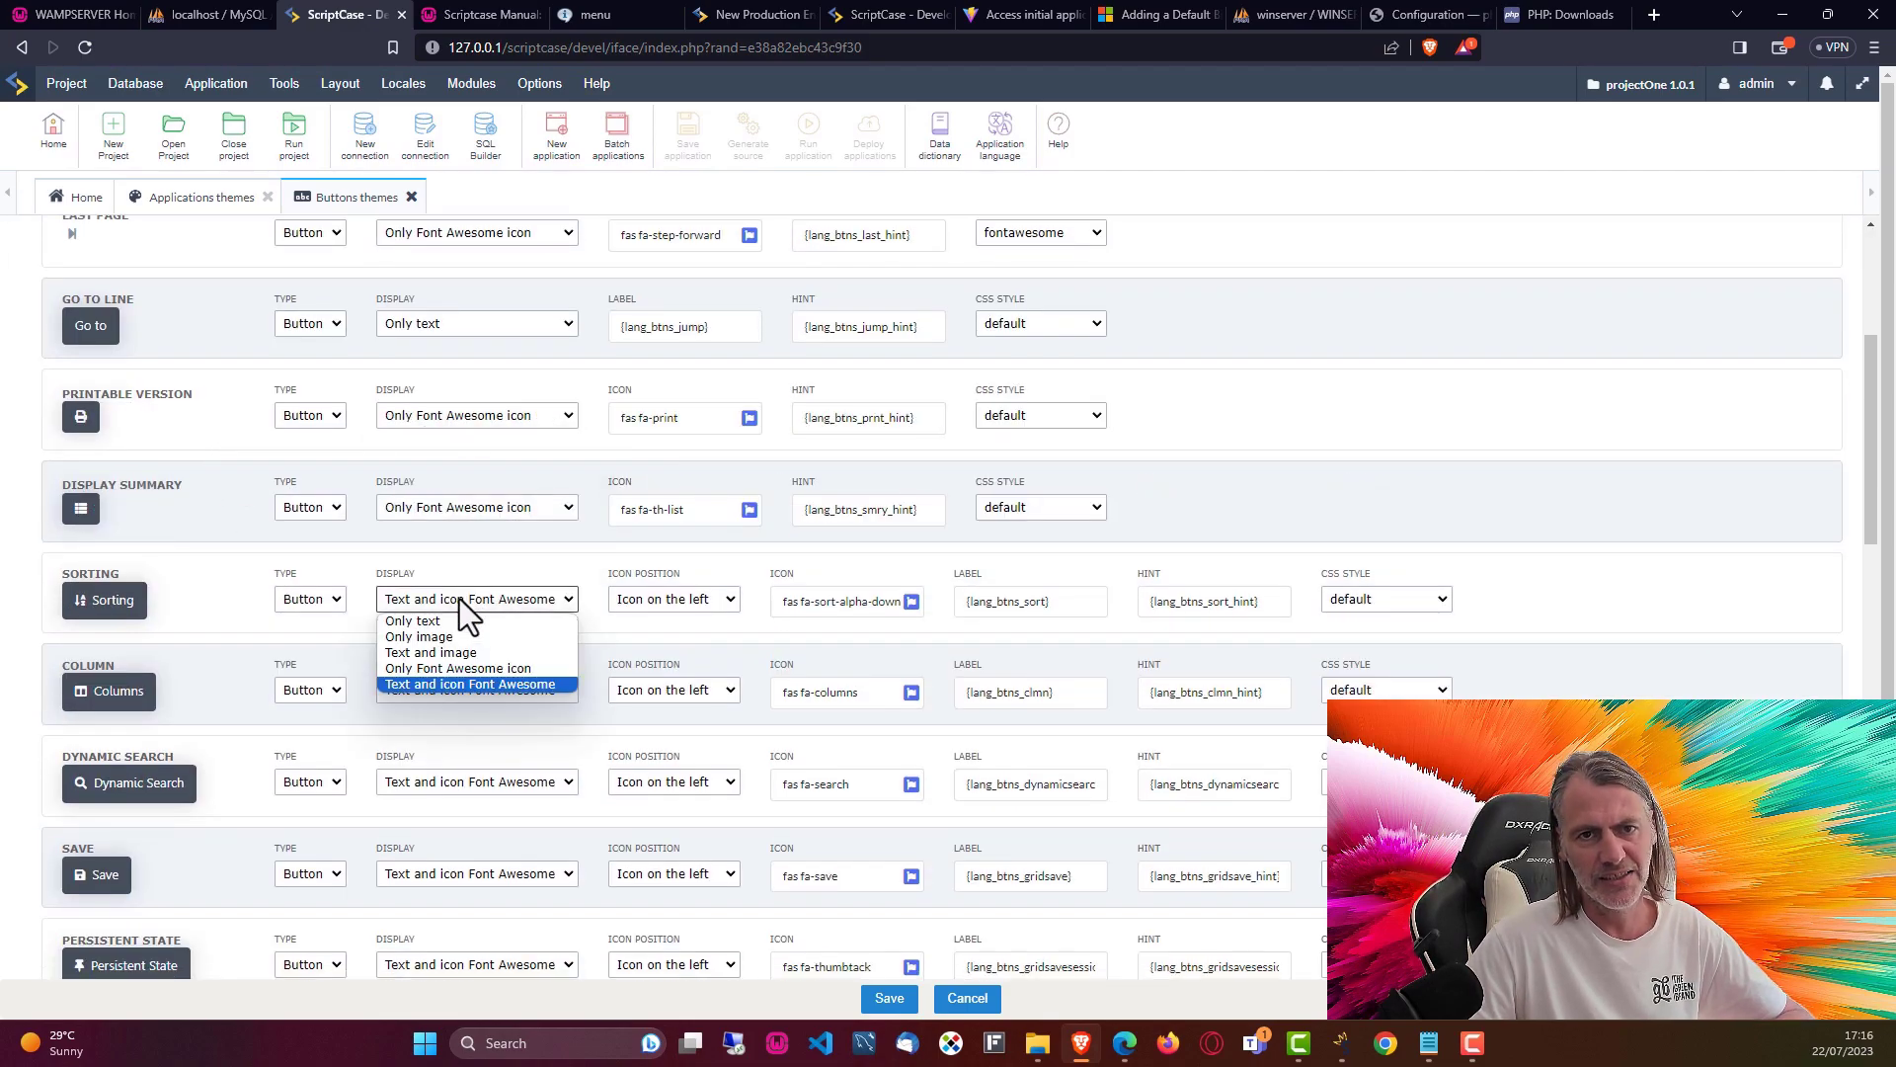
{"action": "left_click", "coordinate": [467, 667]}
- Set the Grid group's Column, Dynamic Search and Save buttons to Only Font Awesome icon
{"action": "scroll", "coordinate": [434, 593], "scroll_direction": "down", "scroll_amount": 2}
{"action": "left_click", "coordinate": [464, 488]}
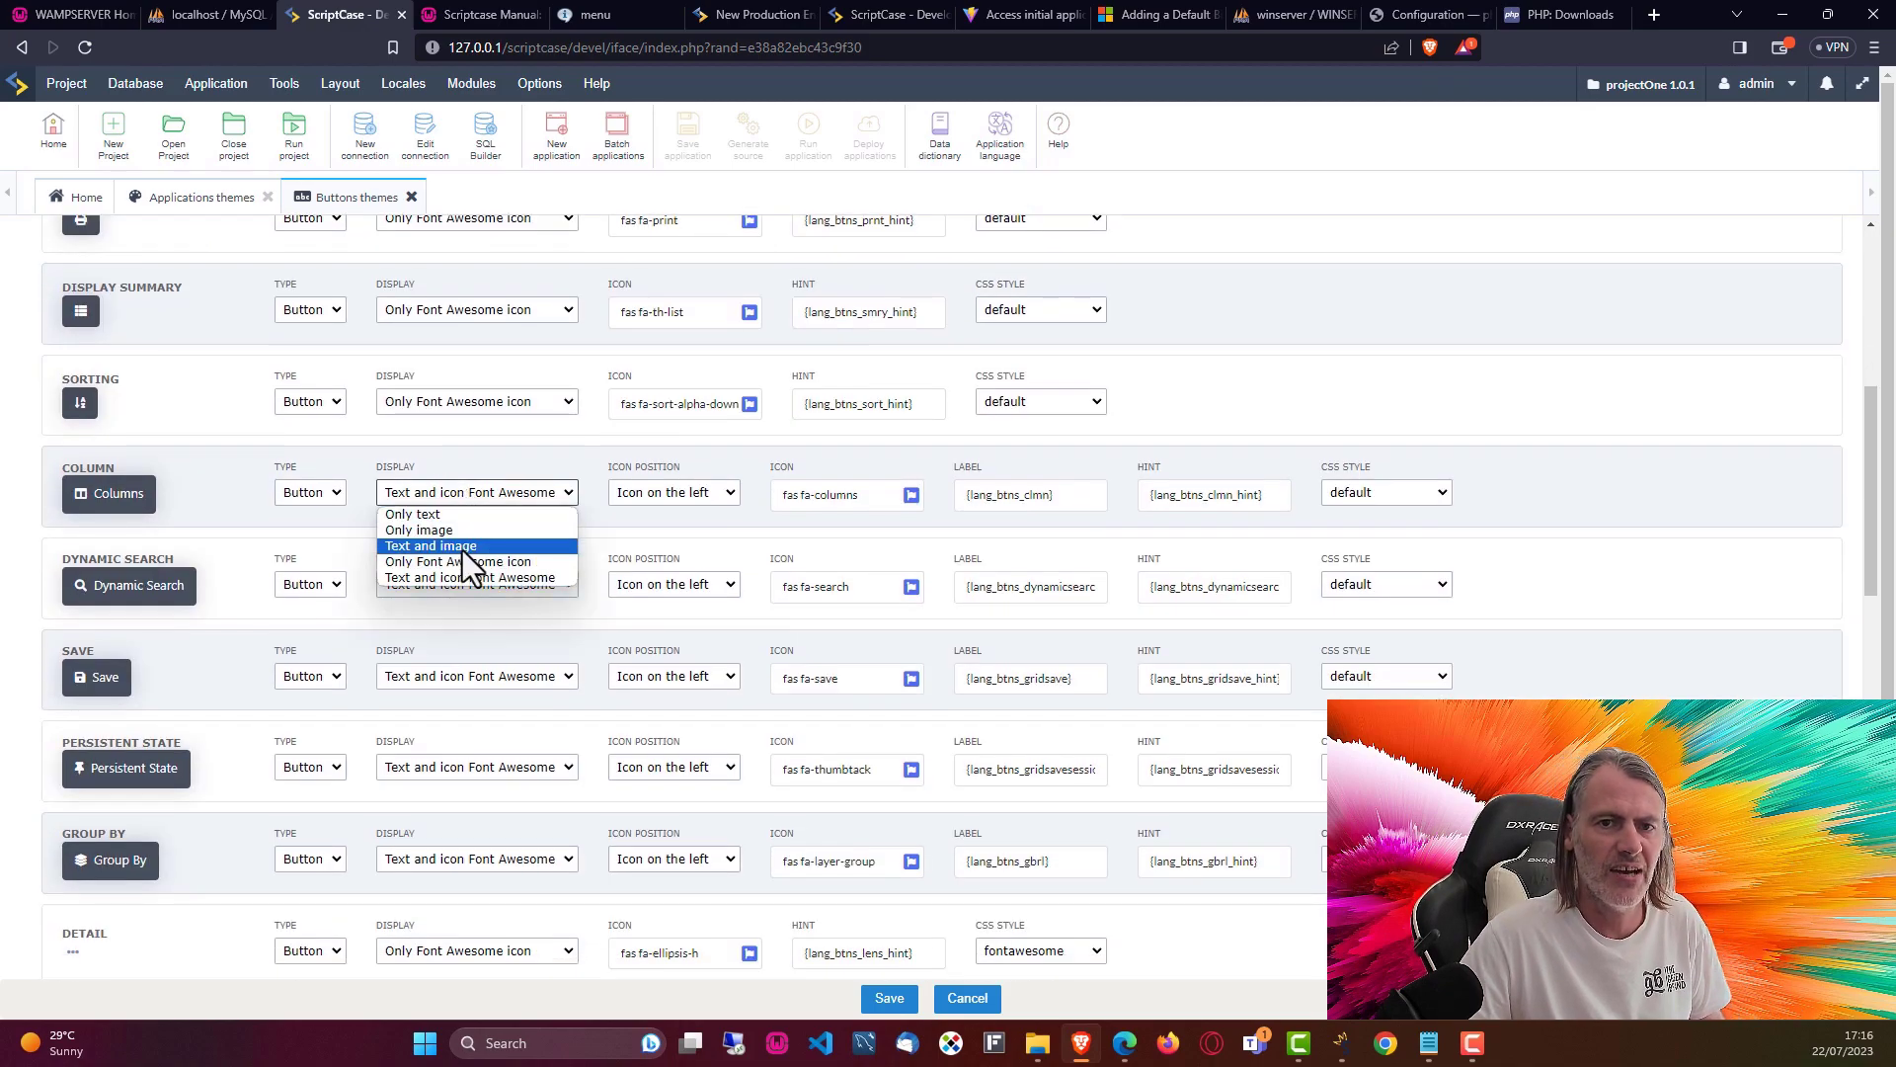
{"action": "left_click", "coordinate": [462, 555]}
{"action": "left_click", "coordinate": [444, 583]}
{"action": "left_click", "coordinate": [460, 652]}
{"action": "left_click", "coordinate": [446, 678]}
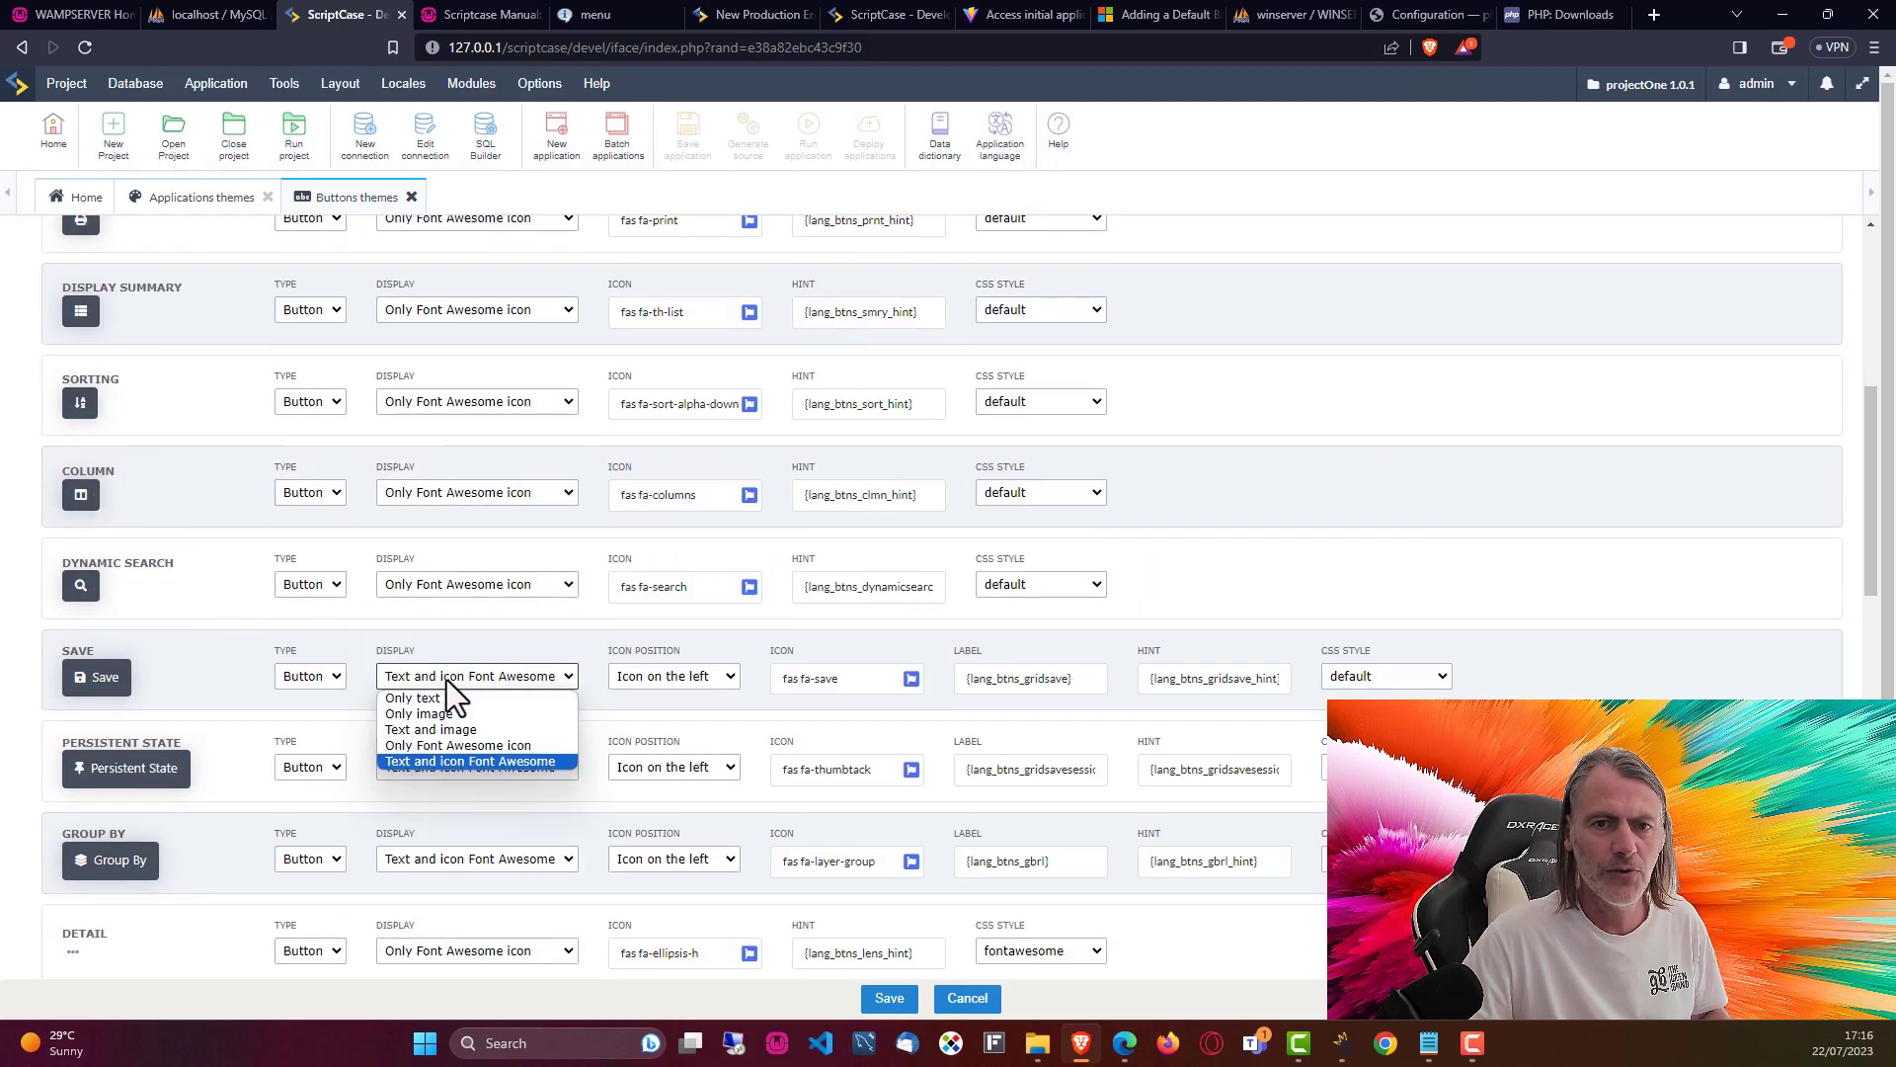
{"action": "left_click", "coordinate": [459, 742]}
- Set the Grid group's Persistent State, Group By and Rows to Display buttons to Only Font Awesome icon
{"action": "scroll", "coordinate": [436, 638], "scroll_direction": "down", "scroll_amount": 2}
{"action": "left_click", "coordinate": [431, 579]}
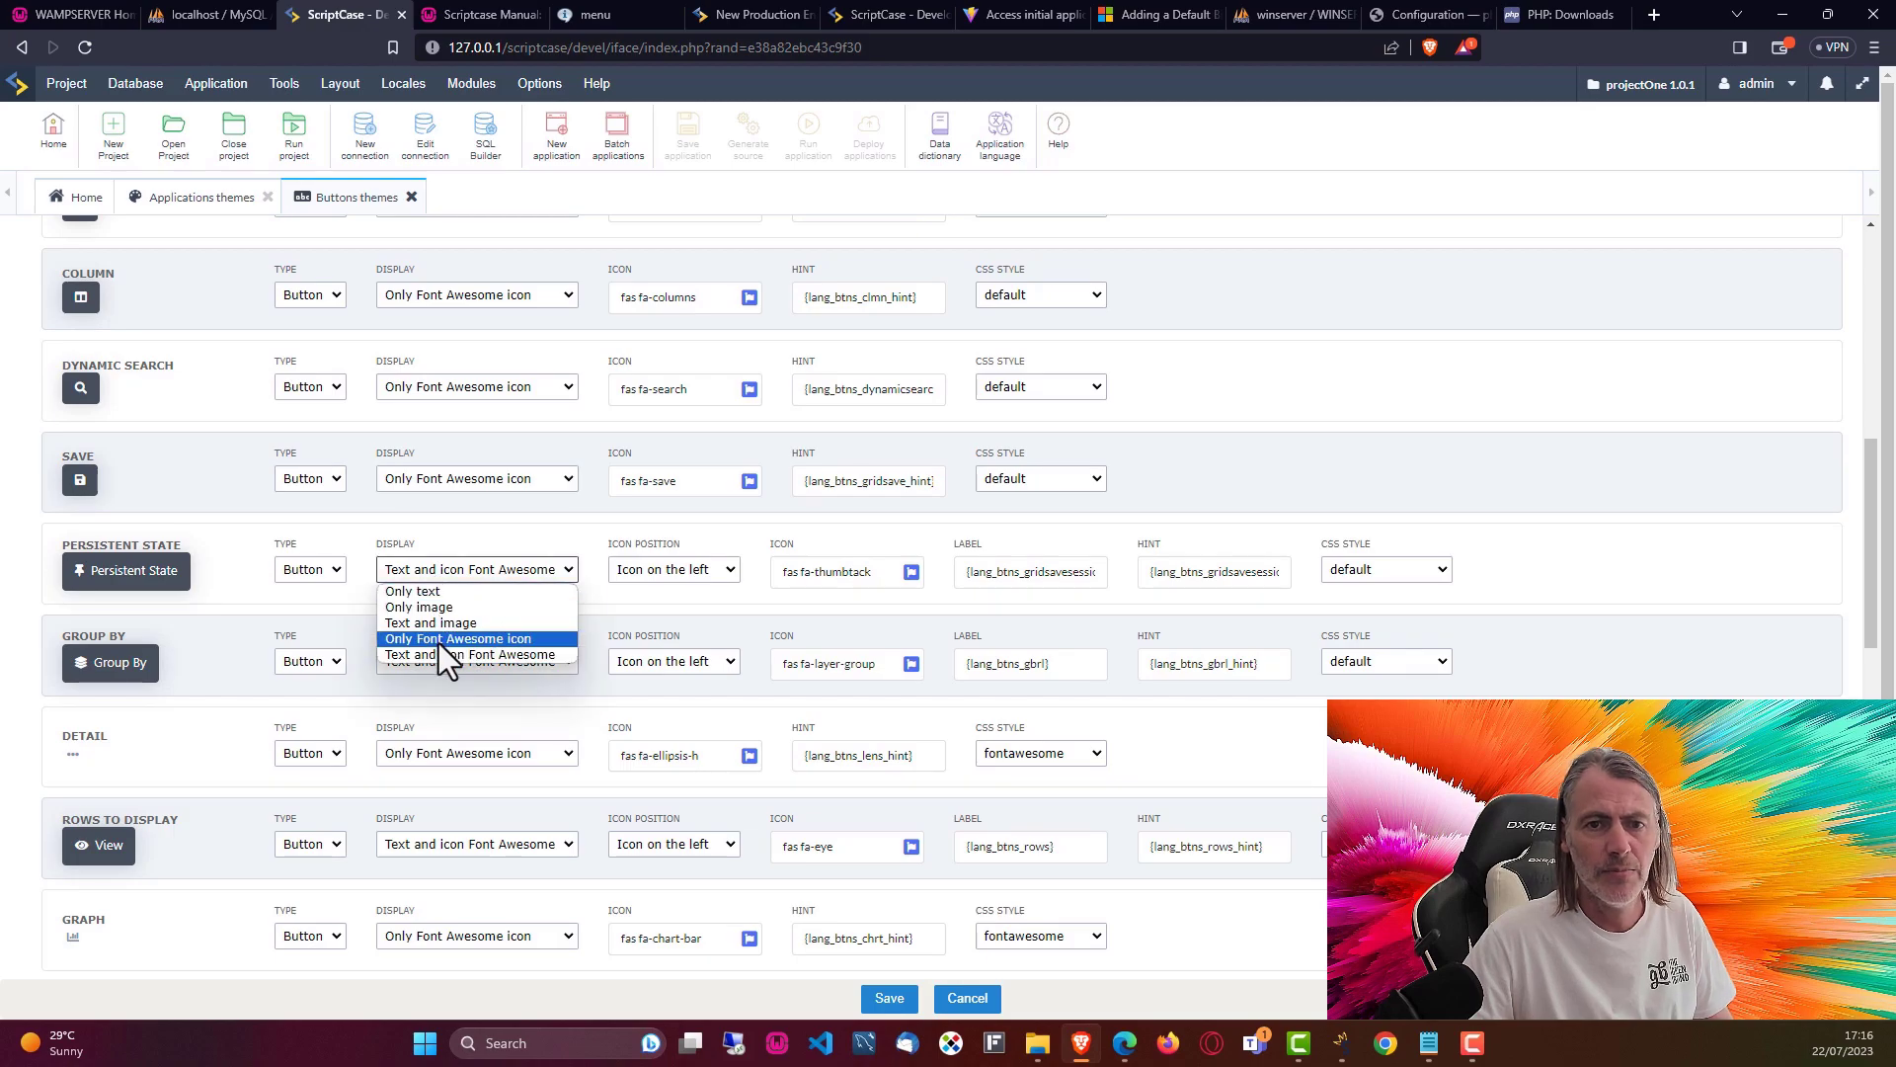
{"action": "left_click", "coordinate": [438, 640]}
{"action": "left_click", "coordinate": [449, 664]}
{"action": "left_click", "coordinate": [431, 731]}
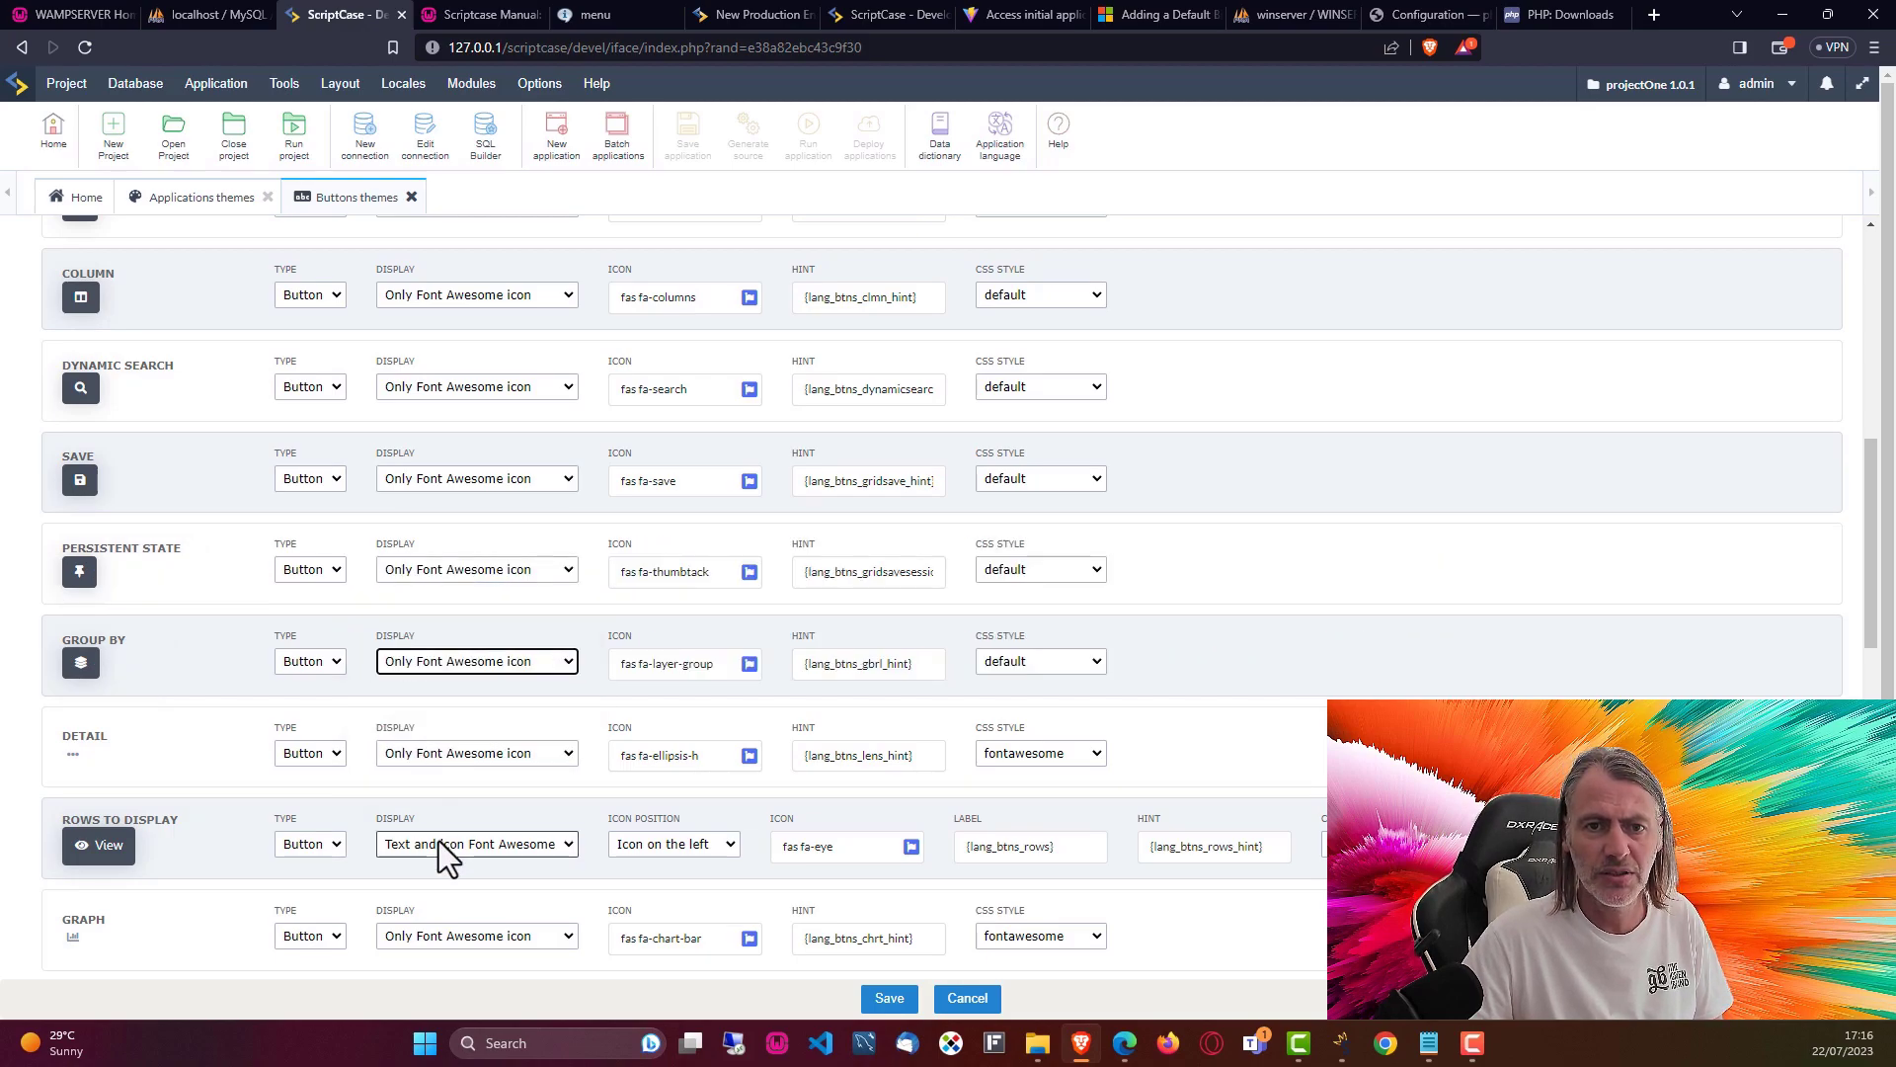
{"action": "left_click", "coordinate": [464, 843]}
{"action": "left_click", "coordinate": [462, 913]}
- Set the Grid group's Chart Settings and Show Details buttons to Only Font Awesome icon
{"action": "scroll", "coordinate": [415, 721], "scroll_direction": "down", "scroll_amount": 4}
{"action": "scroll", "coordinate": [412, 709], "scroll_direction": "down", "scroll_amount": 2}
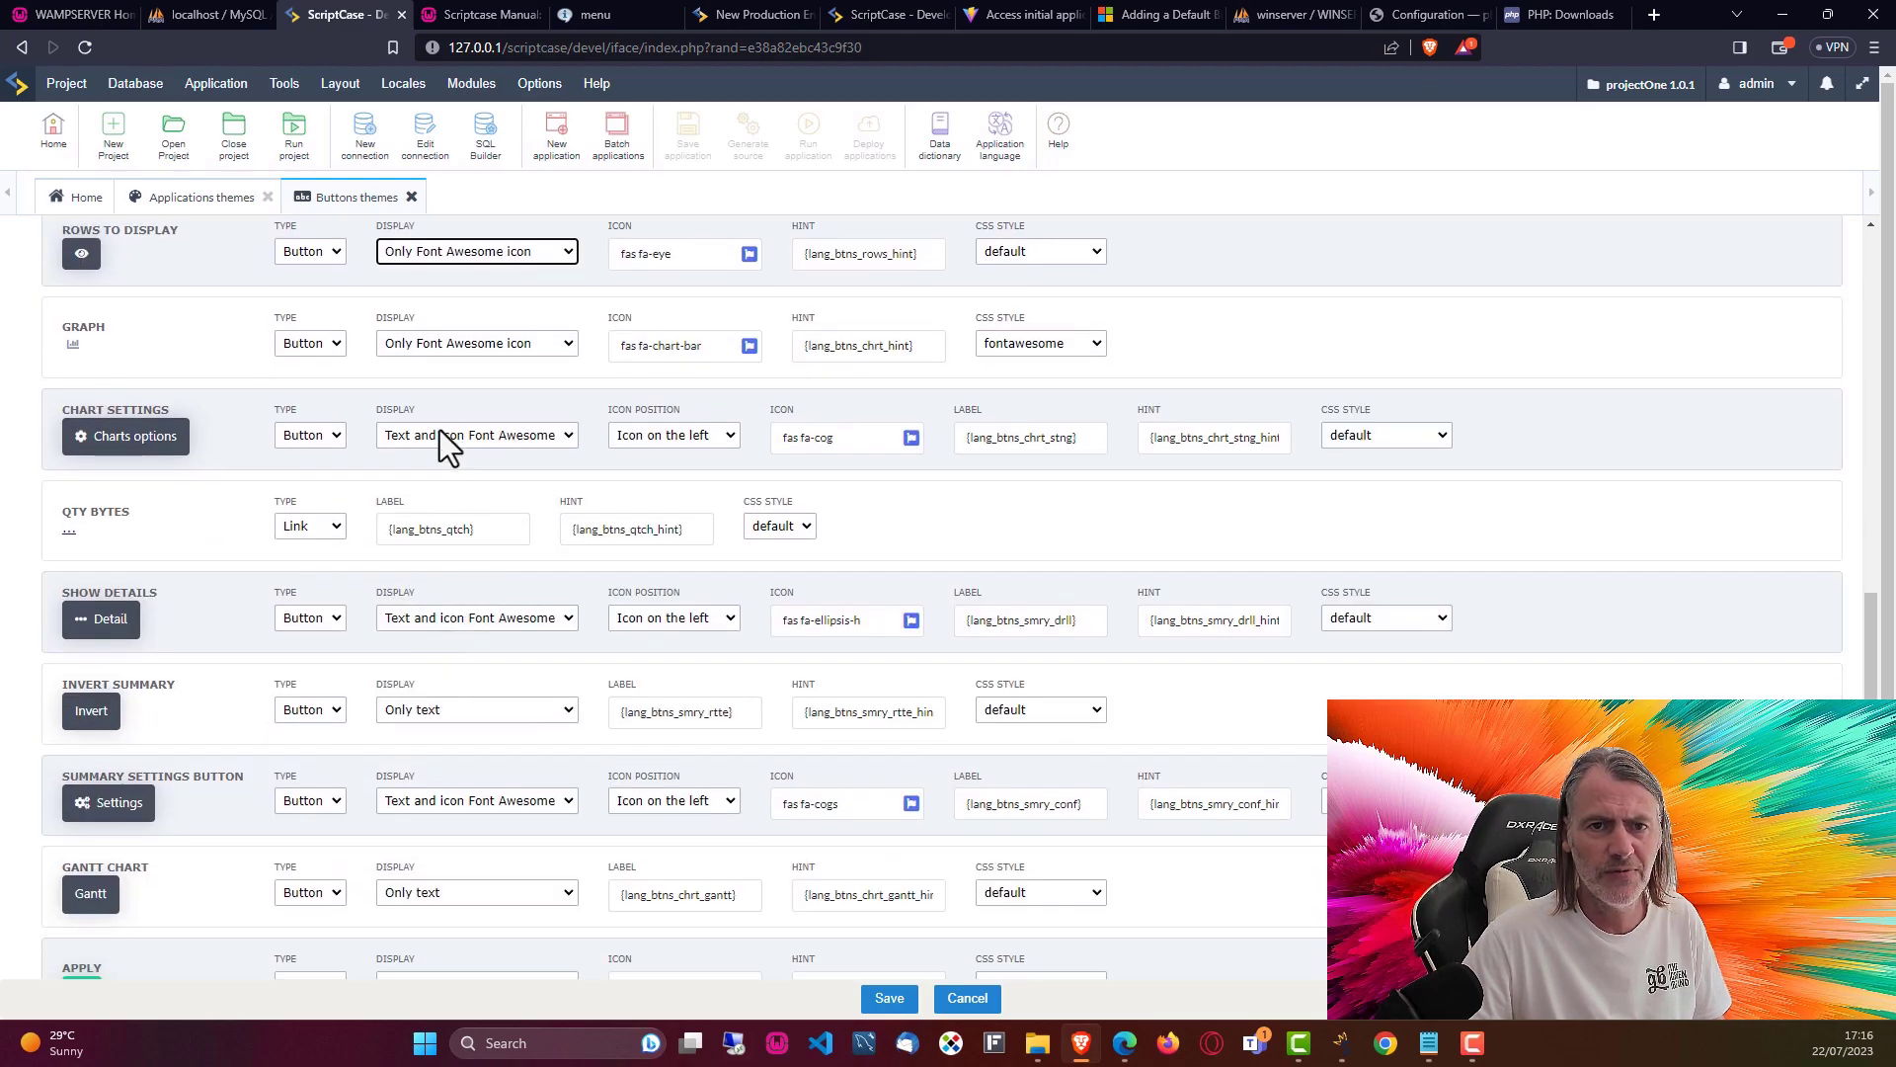
{"action": "left_click", "coordinate": [440, 434]}
{"action": "left_click", "coordinate": [454, 516]}
{"action": "left_click", "coordinate": [443, 608]}
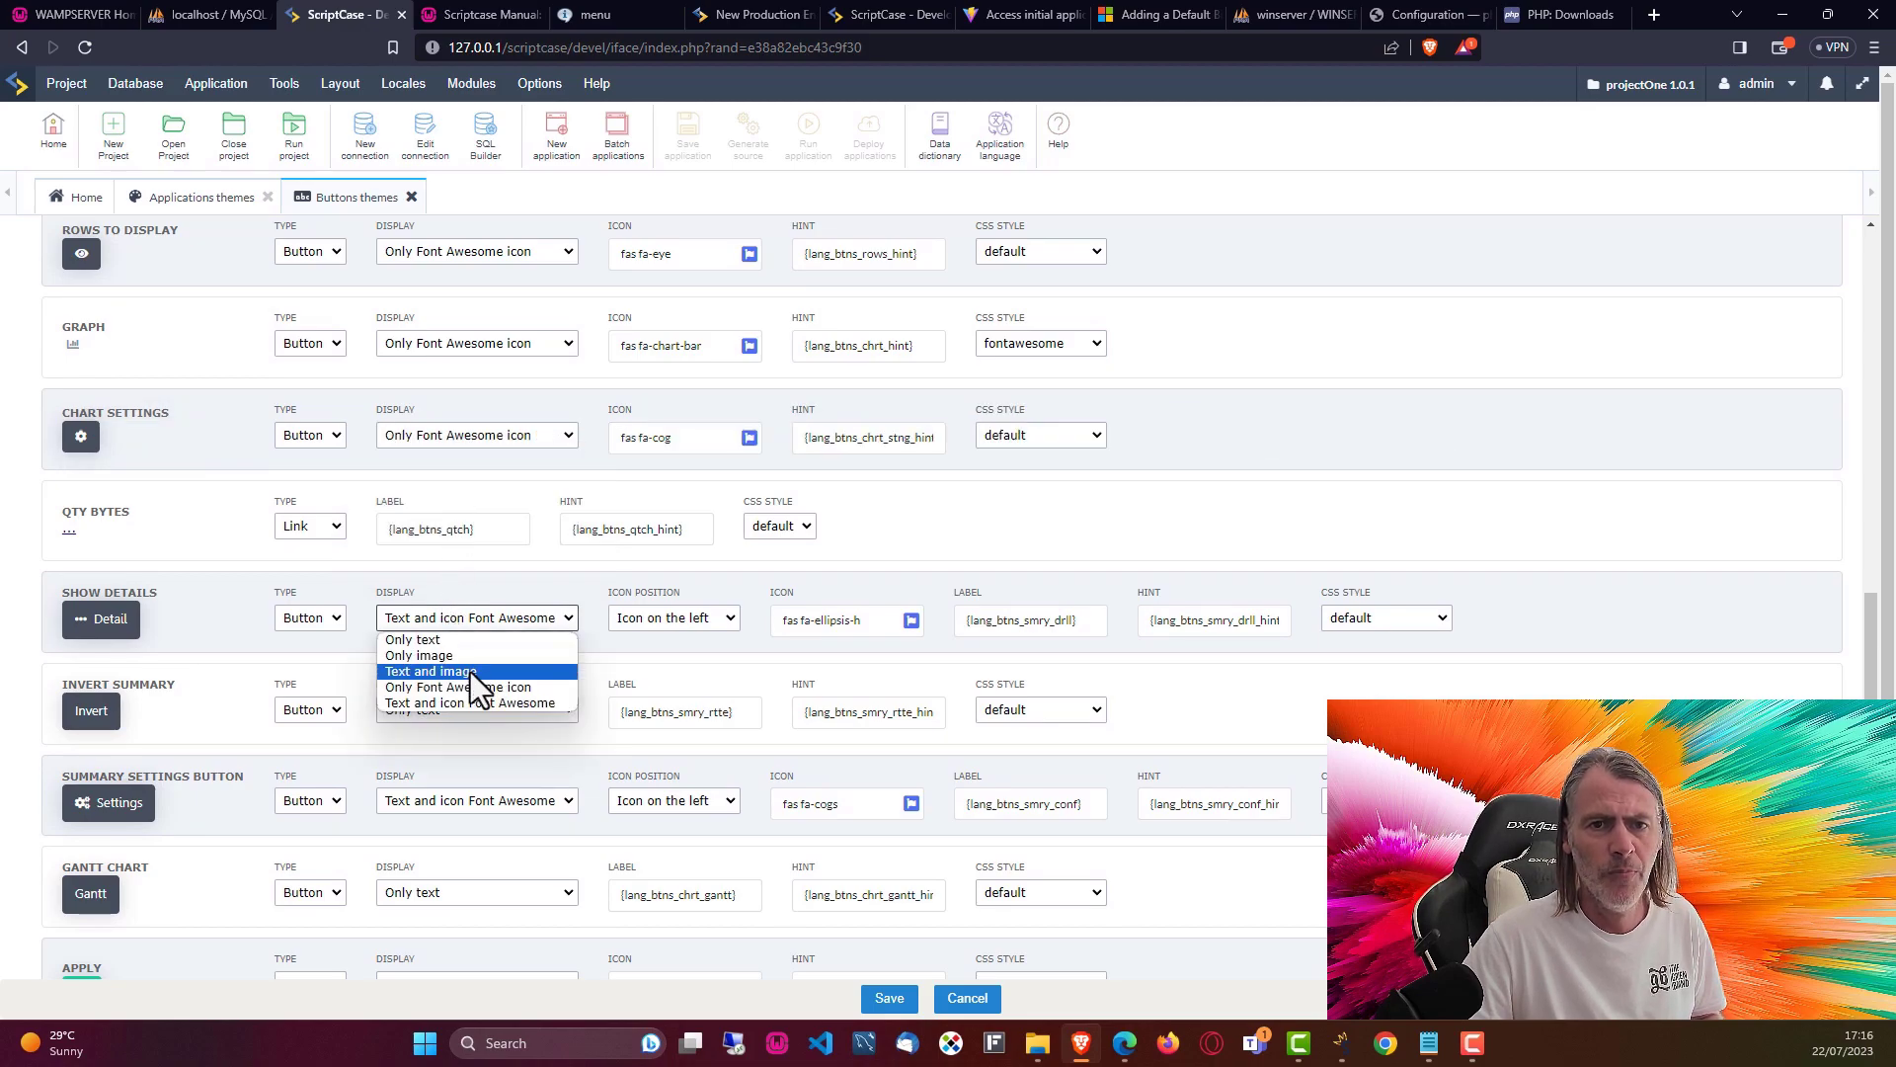
{"action": "left_click", "coordinate": [470, 671]}
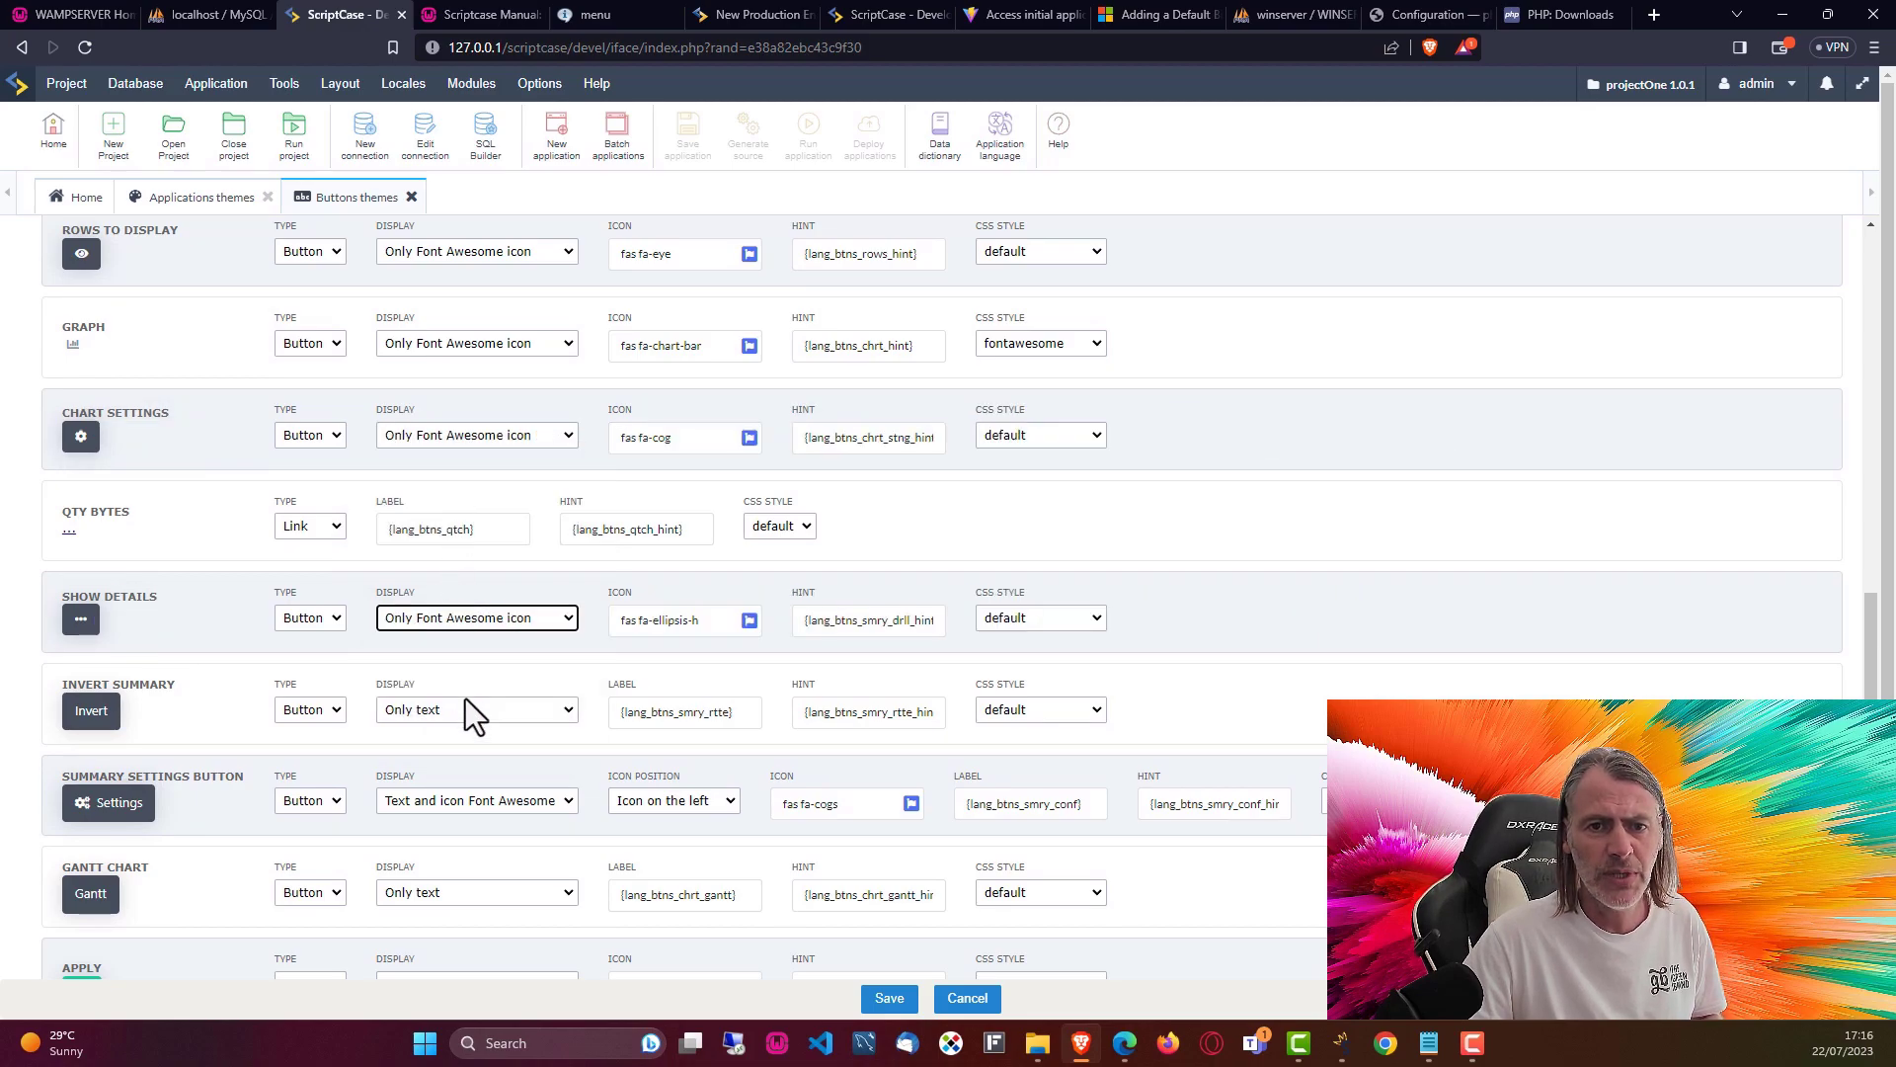
- Set the Grid group's Summary Settings button to display Only Font Awesome icon
{"action": "left_click", "coordinate": [419, 804]}
{"action": "left_click", "coordinate": [420, 859]}
{"action": "left_click", "coordinate": [435, 806]}
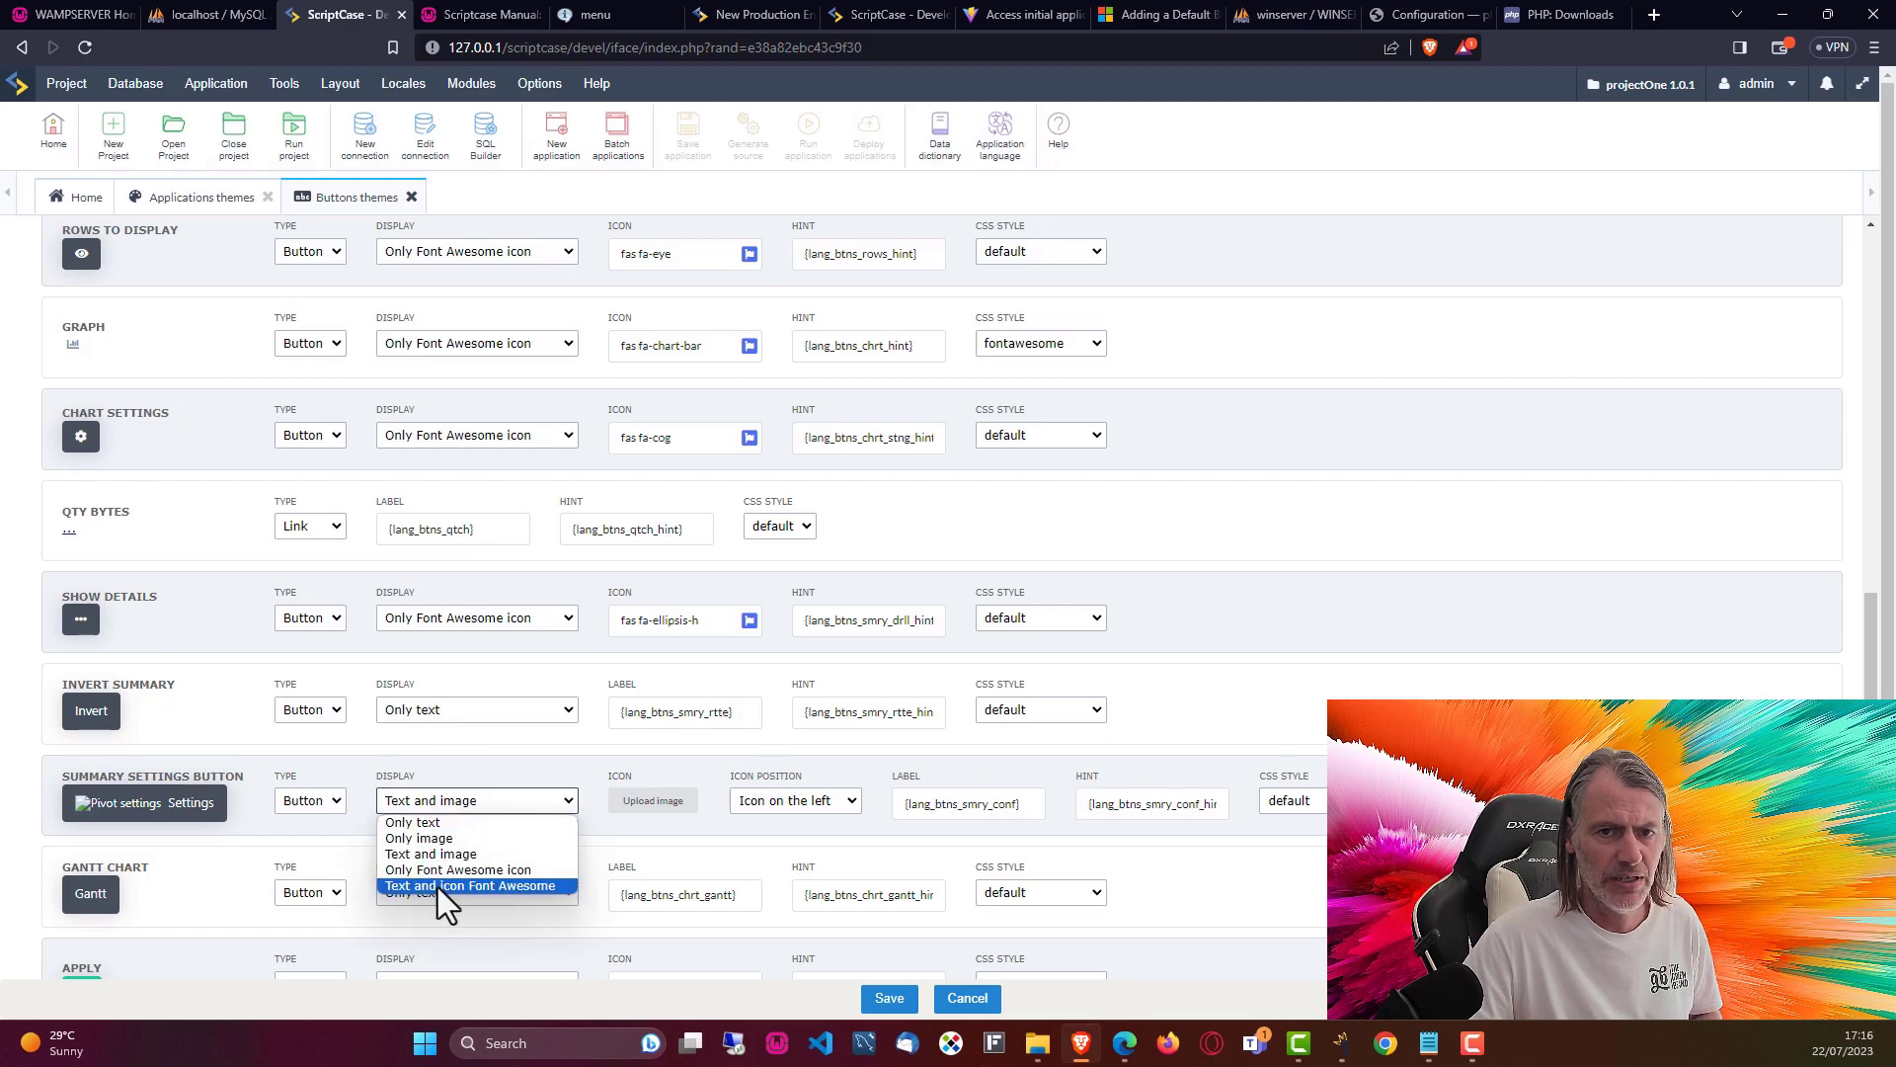
{"action": "left_click", "coordinate": [435, 887]}
- In the Search group, set the OK and Clear Summary buttons to Only Font Awesome icon
{"action": "scroll", "coordinate": [424, 869], "scroll_direction": "down", "scroll_amount": 5}
{"action": "scroll", "coordinate": [442, 555], "scroll_direction": "down", "scroll_amount": 4}
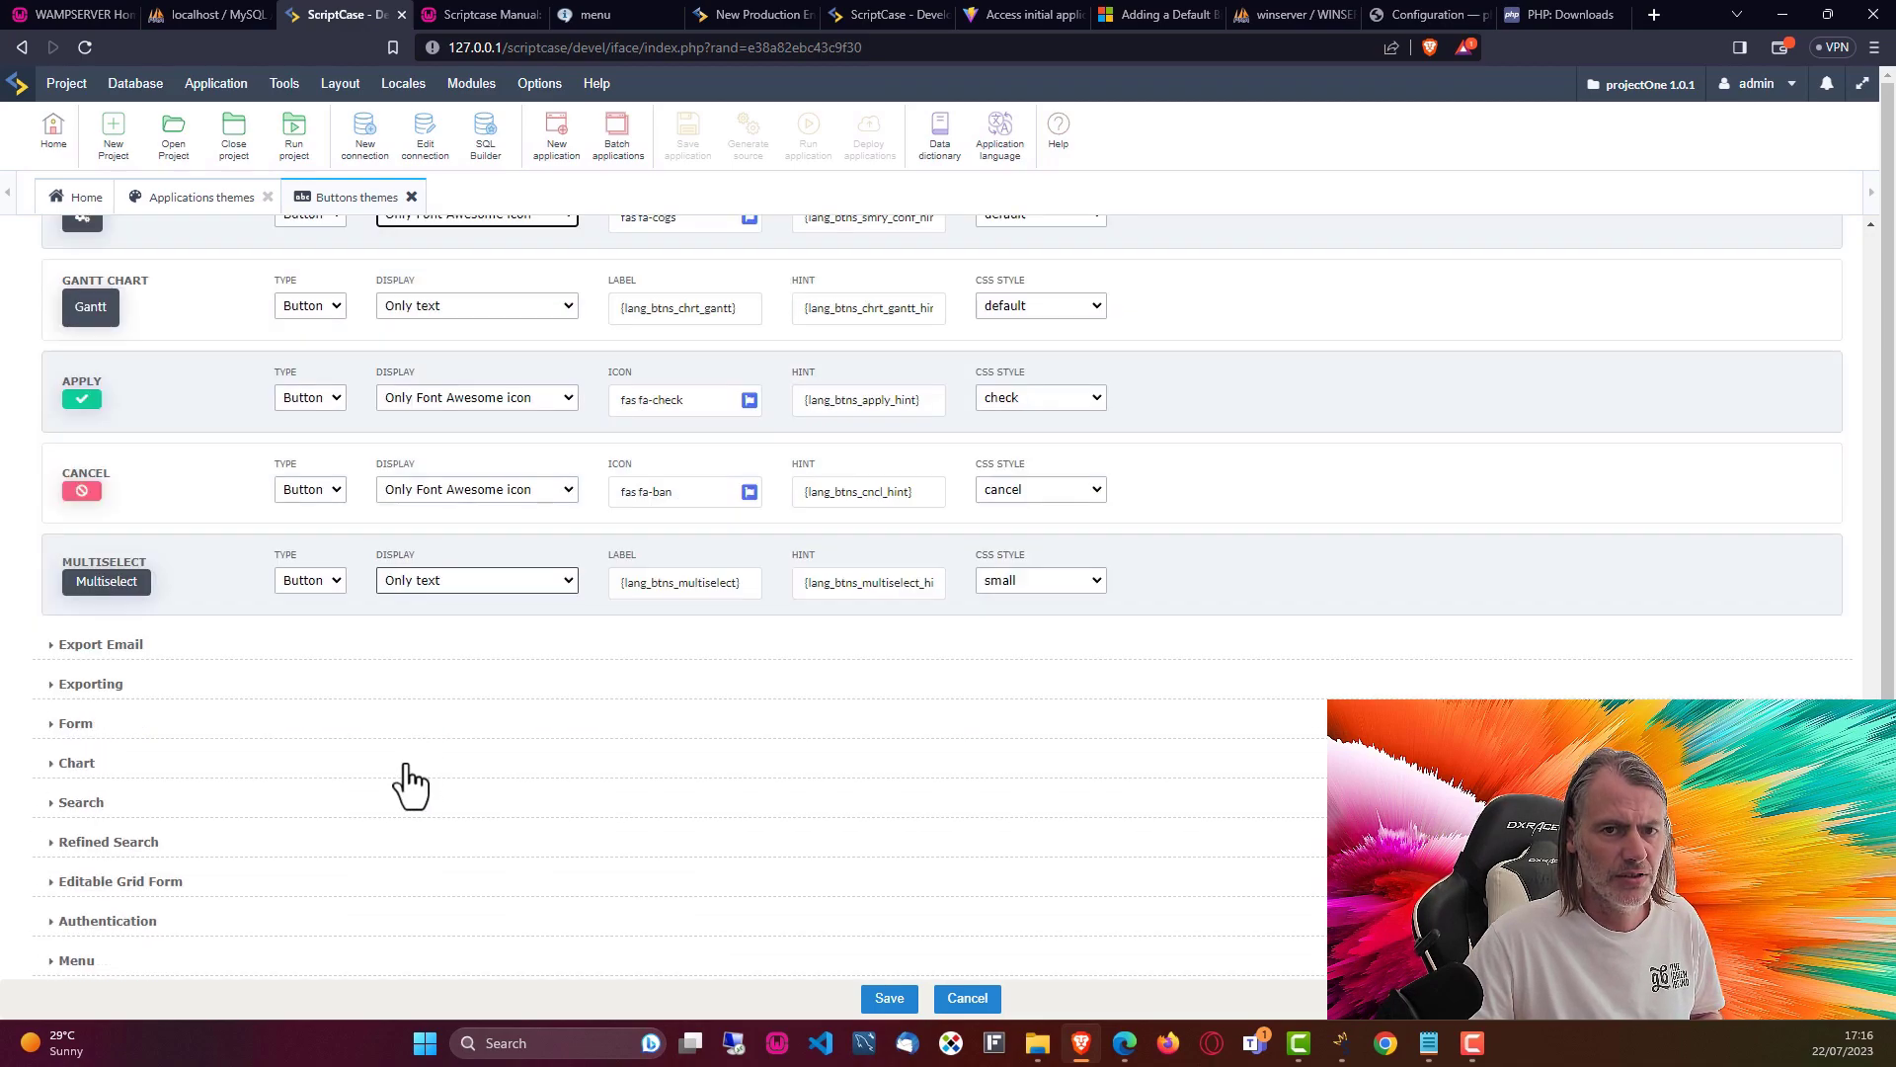
{"action": "left_click", "coordinate": [81, 624]}
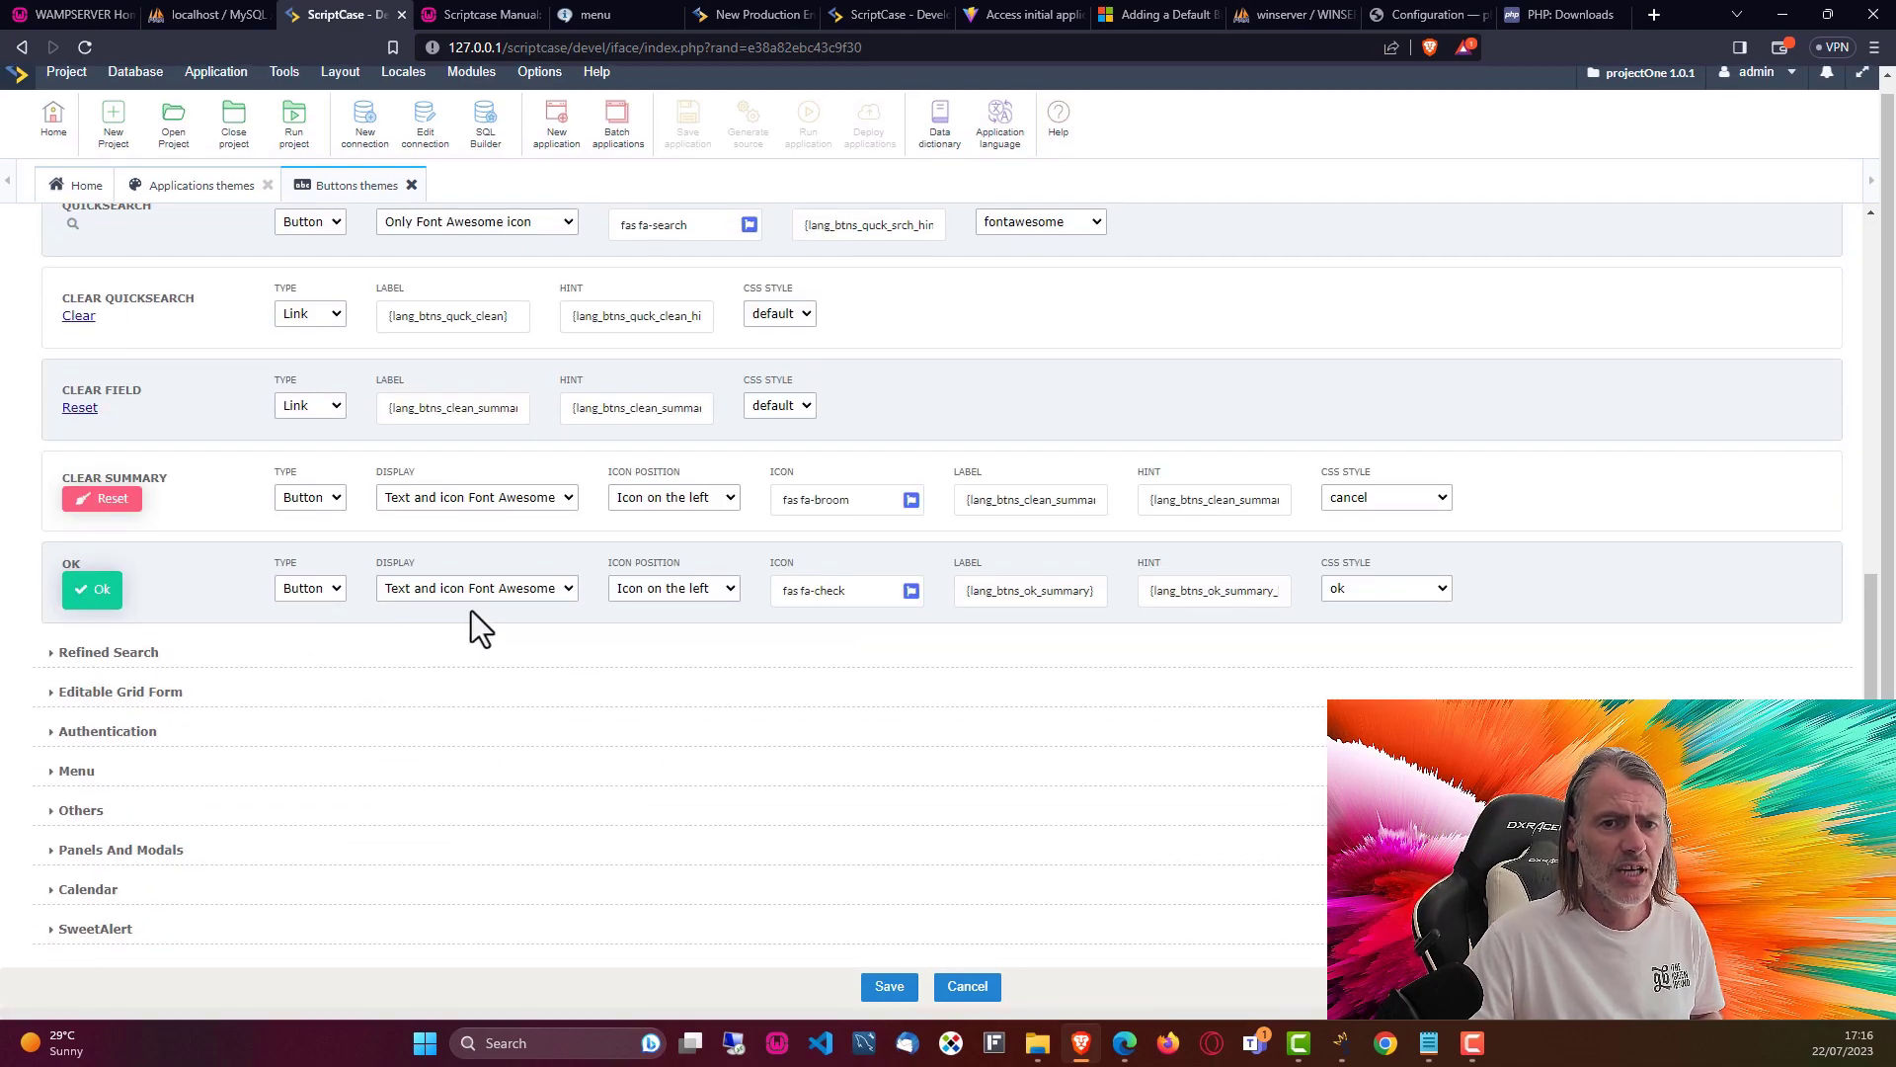
{"action": "left_click", "coordinate": [474, 593]}
{"action": "left_click", "coordinate": [491, 674]}
{"action": "left_click", "coordinate": [427, 496]}
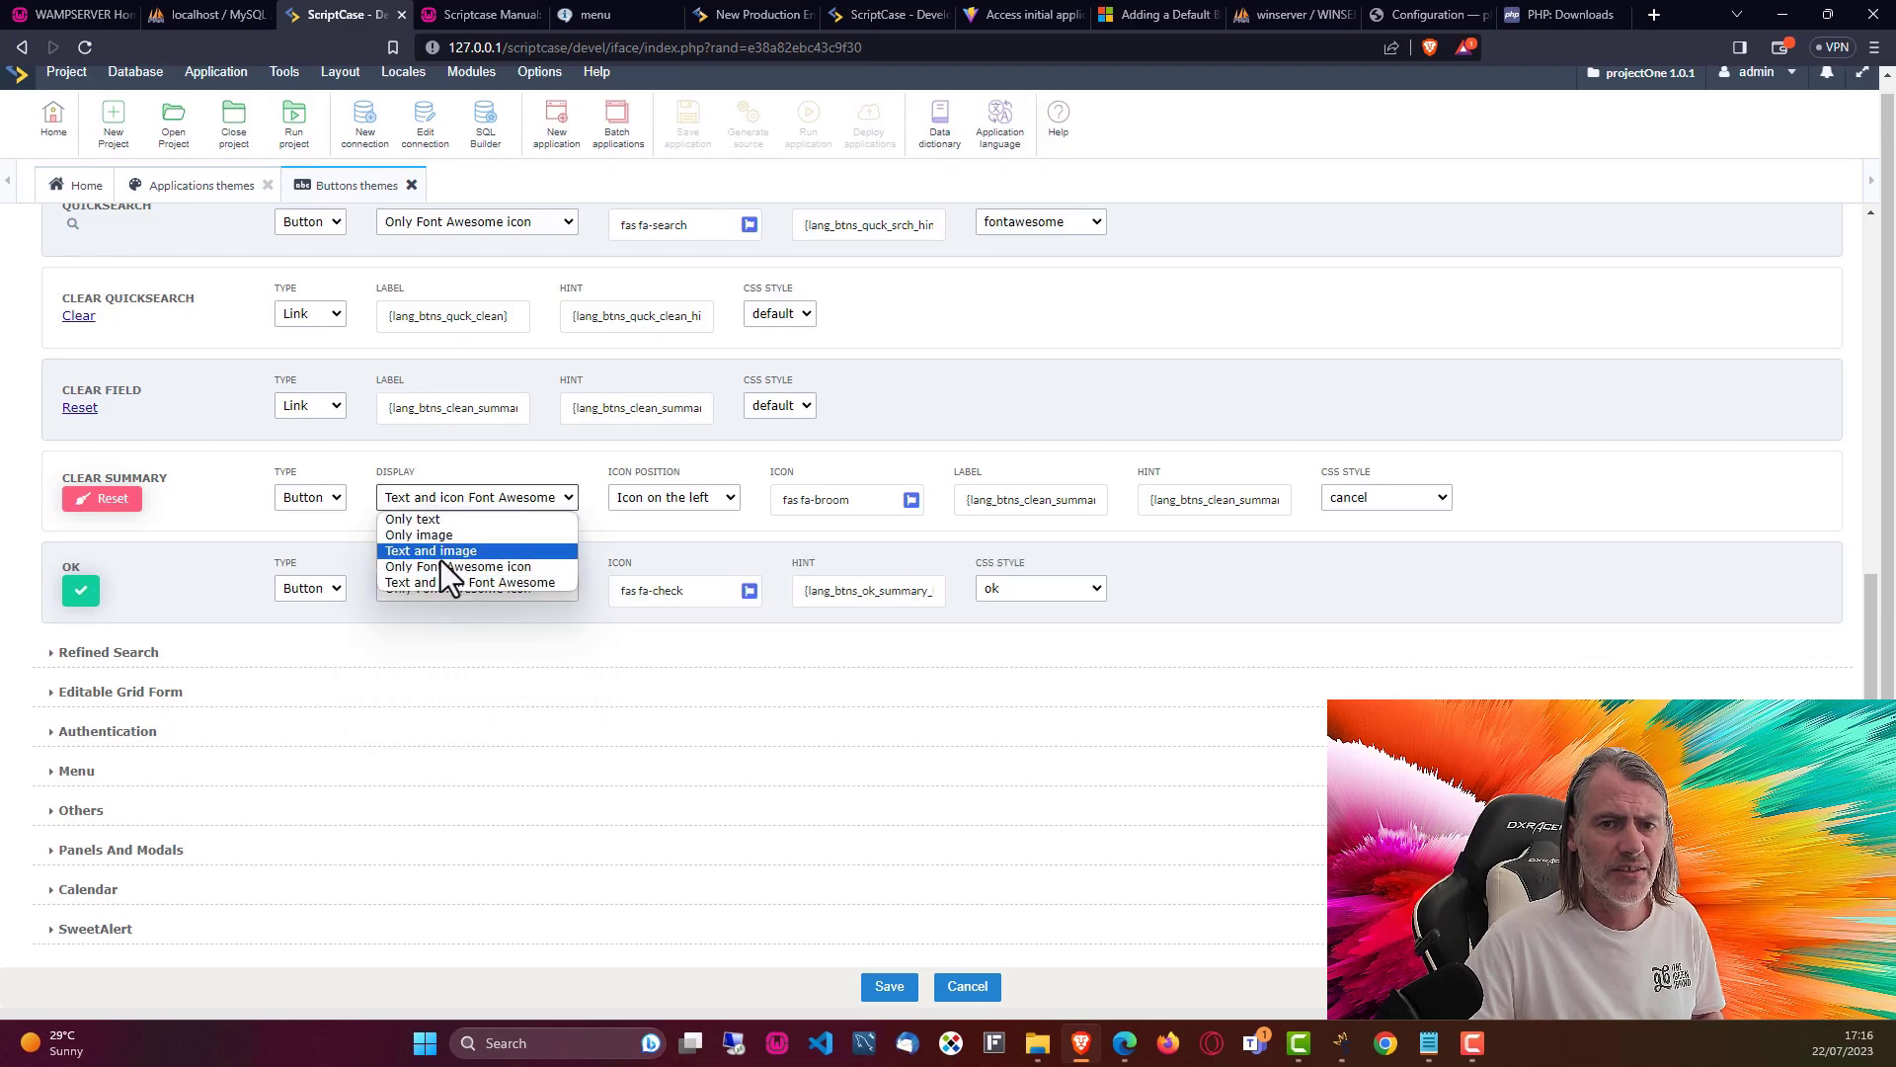
{"action": "left_click", "coordinate": [456, 581]}
- Set the Search group's Edit and Save buttons to display Only Font Awesome icon
{"action": "scroll", "coordinate": [474, 611], "scroll_direction": "up", "scroll_amount": 2}
{"action": "scroll", "coordinate": [474, 611], "scroll_direction": "up", "scroll_amount": 2}
{"action": "left_click", "coordinate": [469, 526]}
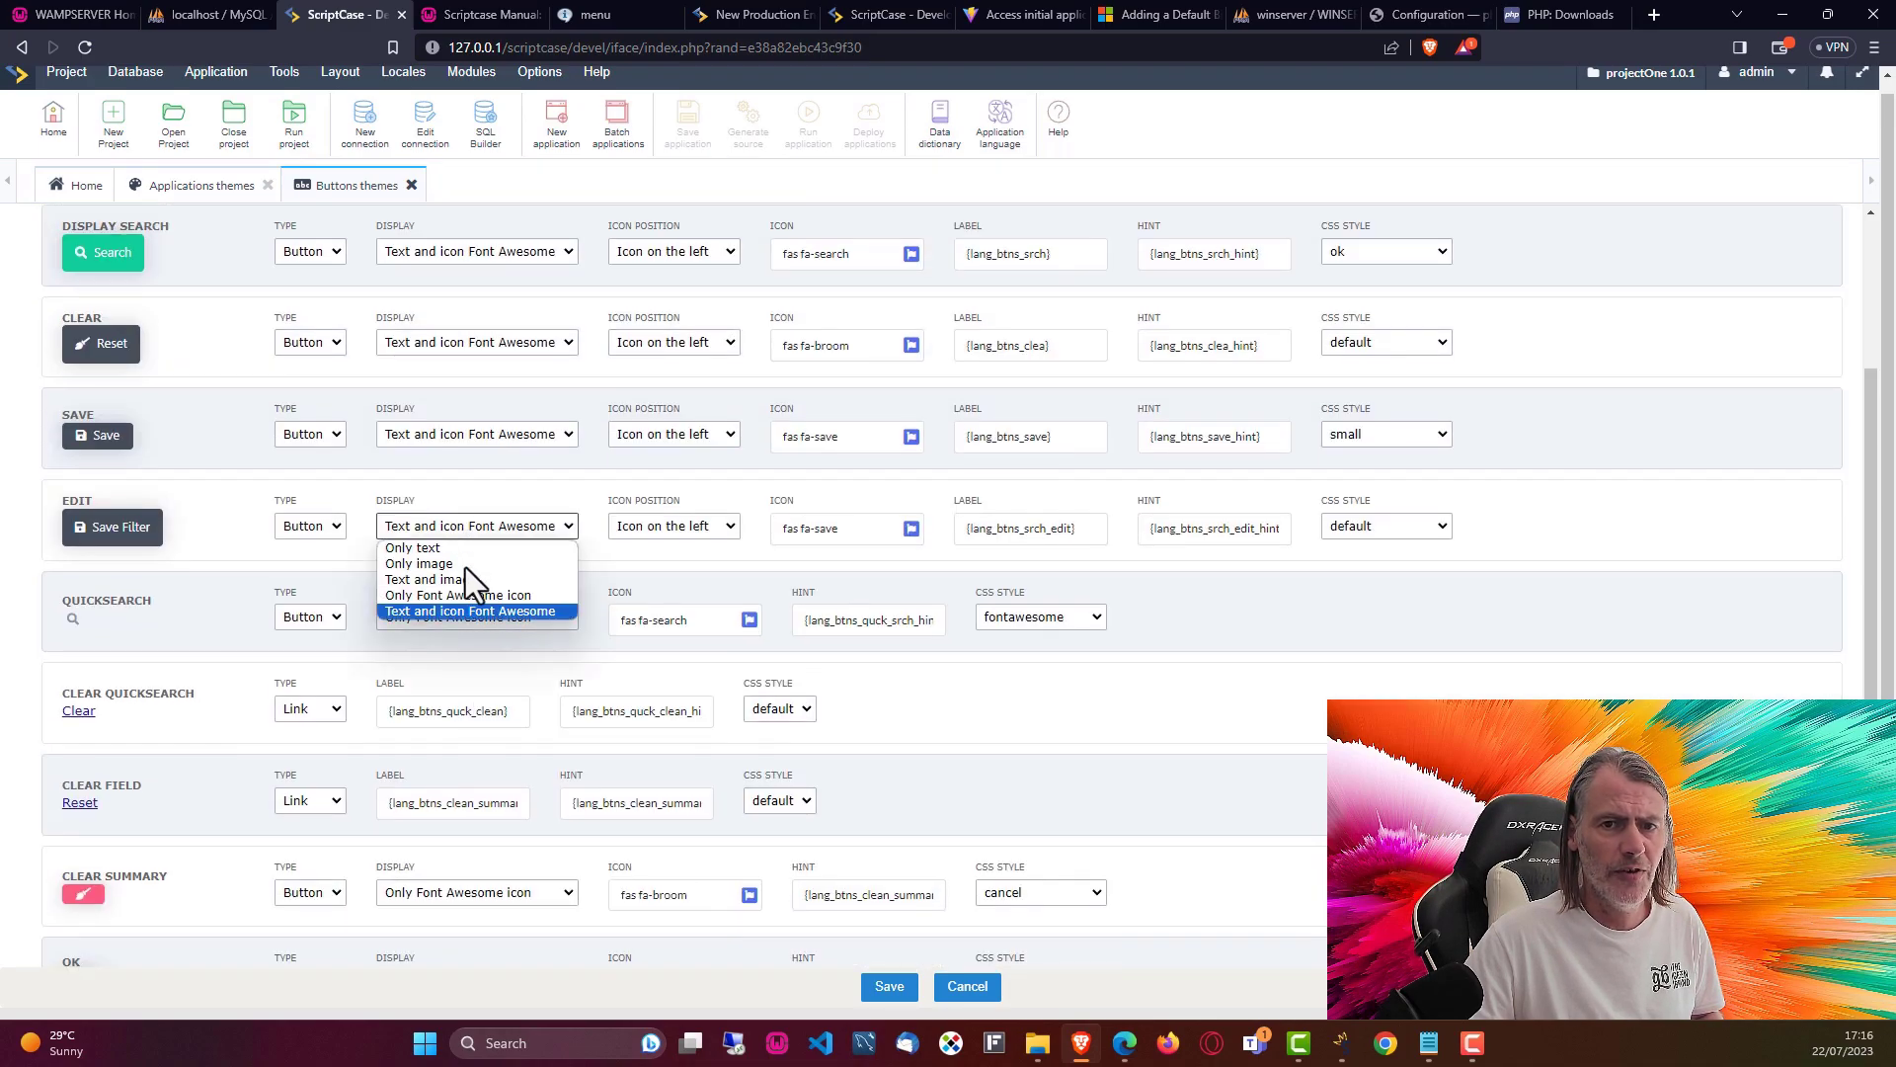
{"action": "left_click", "coordinate": [465, 592]}
{"action": "left_click", "coordinate": [434, 437]}
{"action": "left_click", "coordinate": [448, 495]}
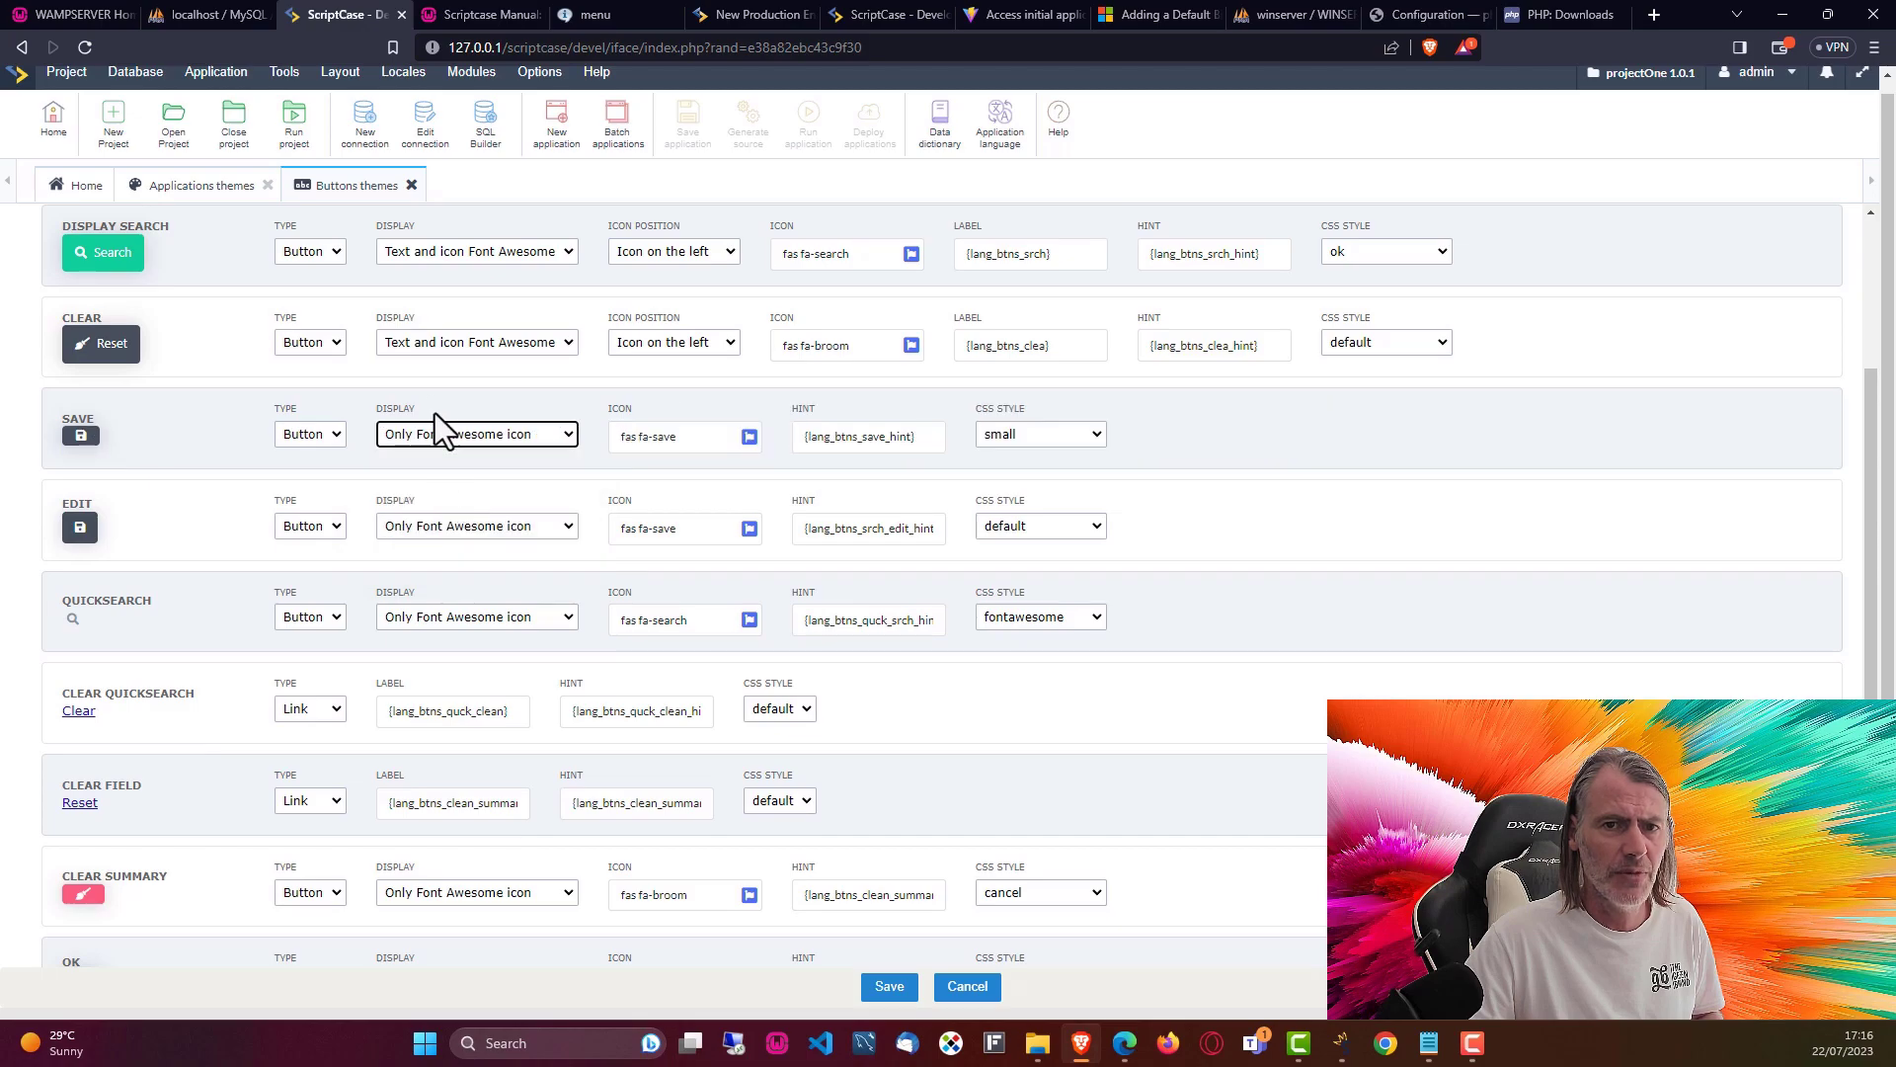
- Set the Search group's Clear and Display Search buttons to Only Font Awesome icon
{"action": "left_click", "coordinate": [435, 342]}
{"action": "left_click", "coordinate": [439, 412]}
{"action": "left_click", "coordinate": [432, 255]}
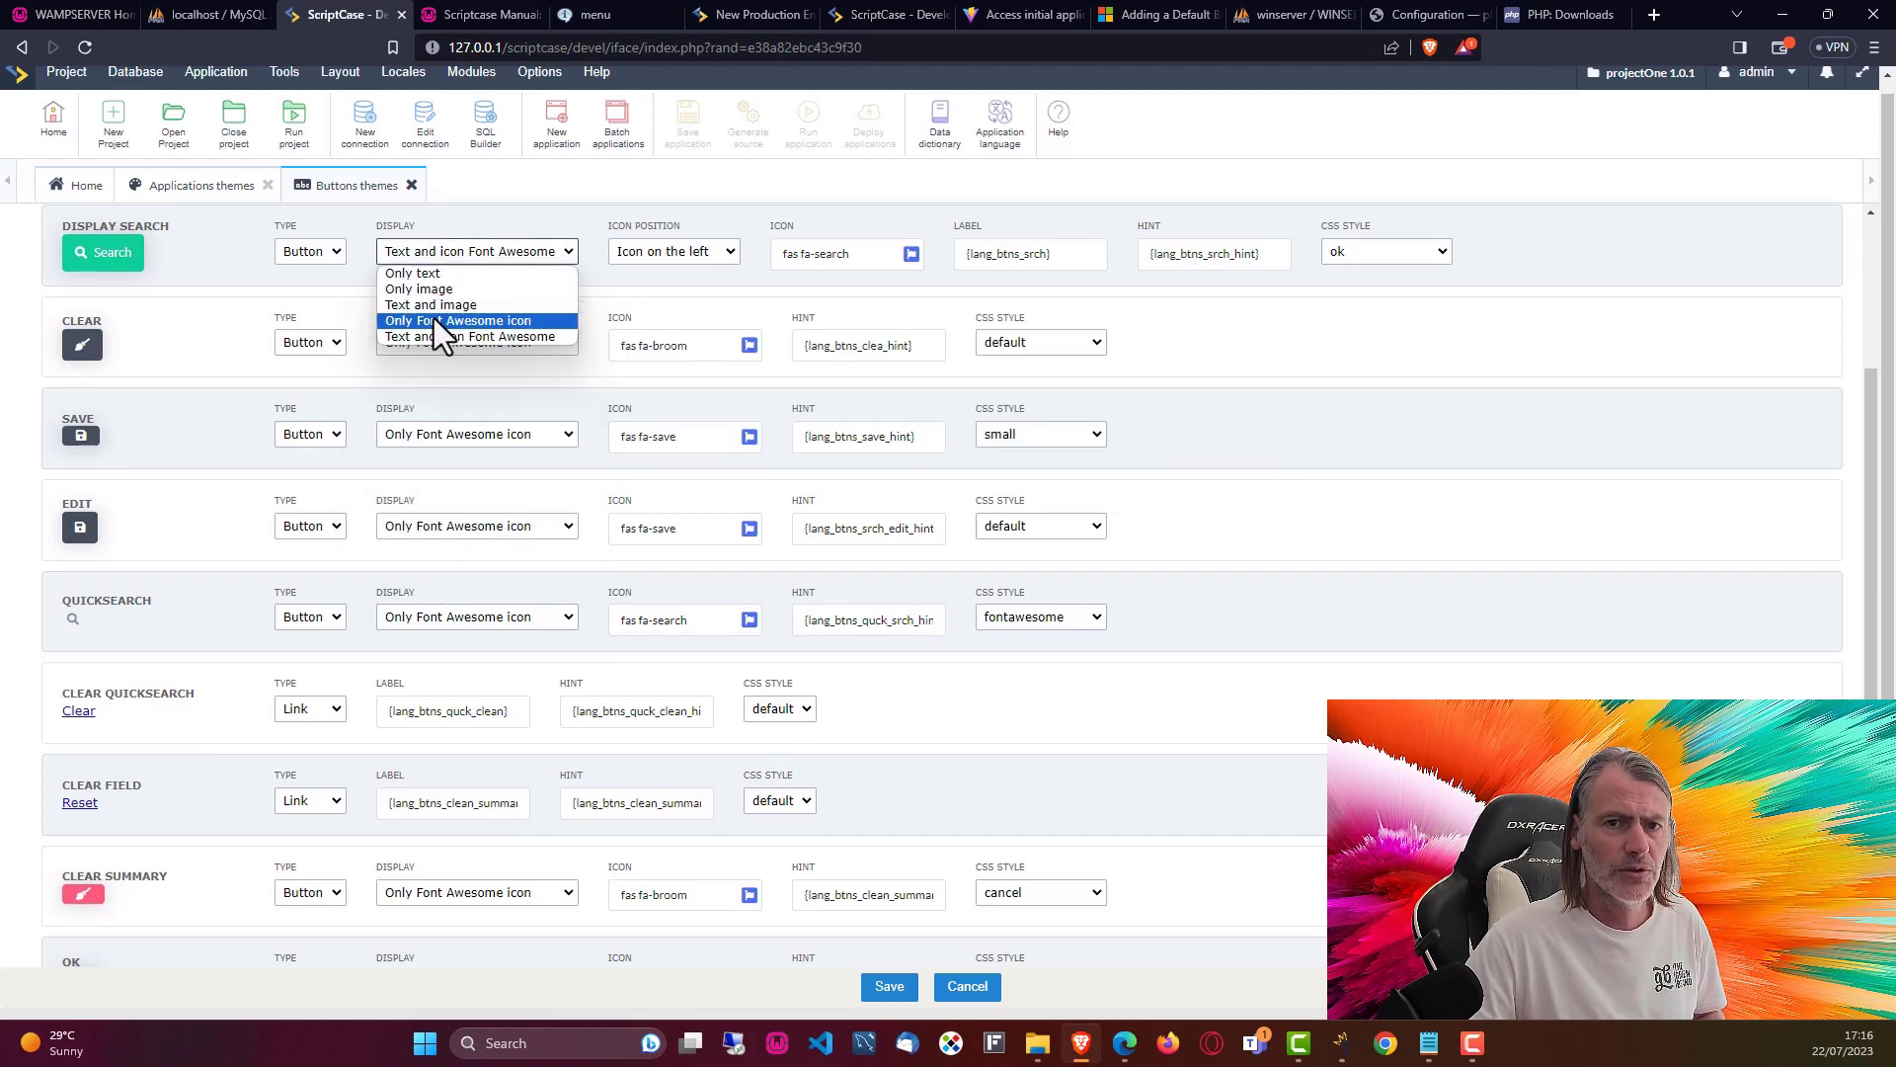
{"action": "left_click", "coordinate": [435, 321]}
- Save the projectButtons button set and review its button groups in the preview
{"action": "scroll", "coordinate": [504, 472], "scroll_direction": "up", "scroll_amount": 3}
{"action": "scroll", "coordinate": [501, 561], "scroll_direction": "down", "scroll_amount": 6}
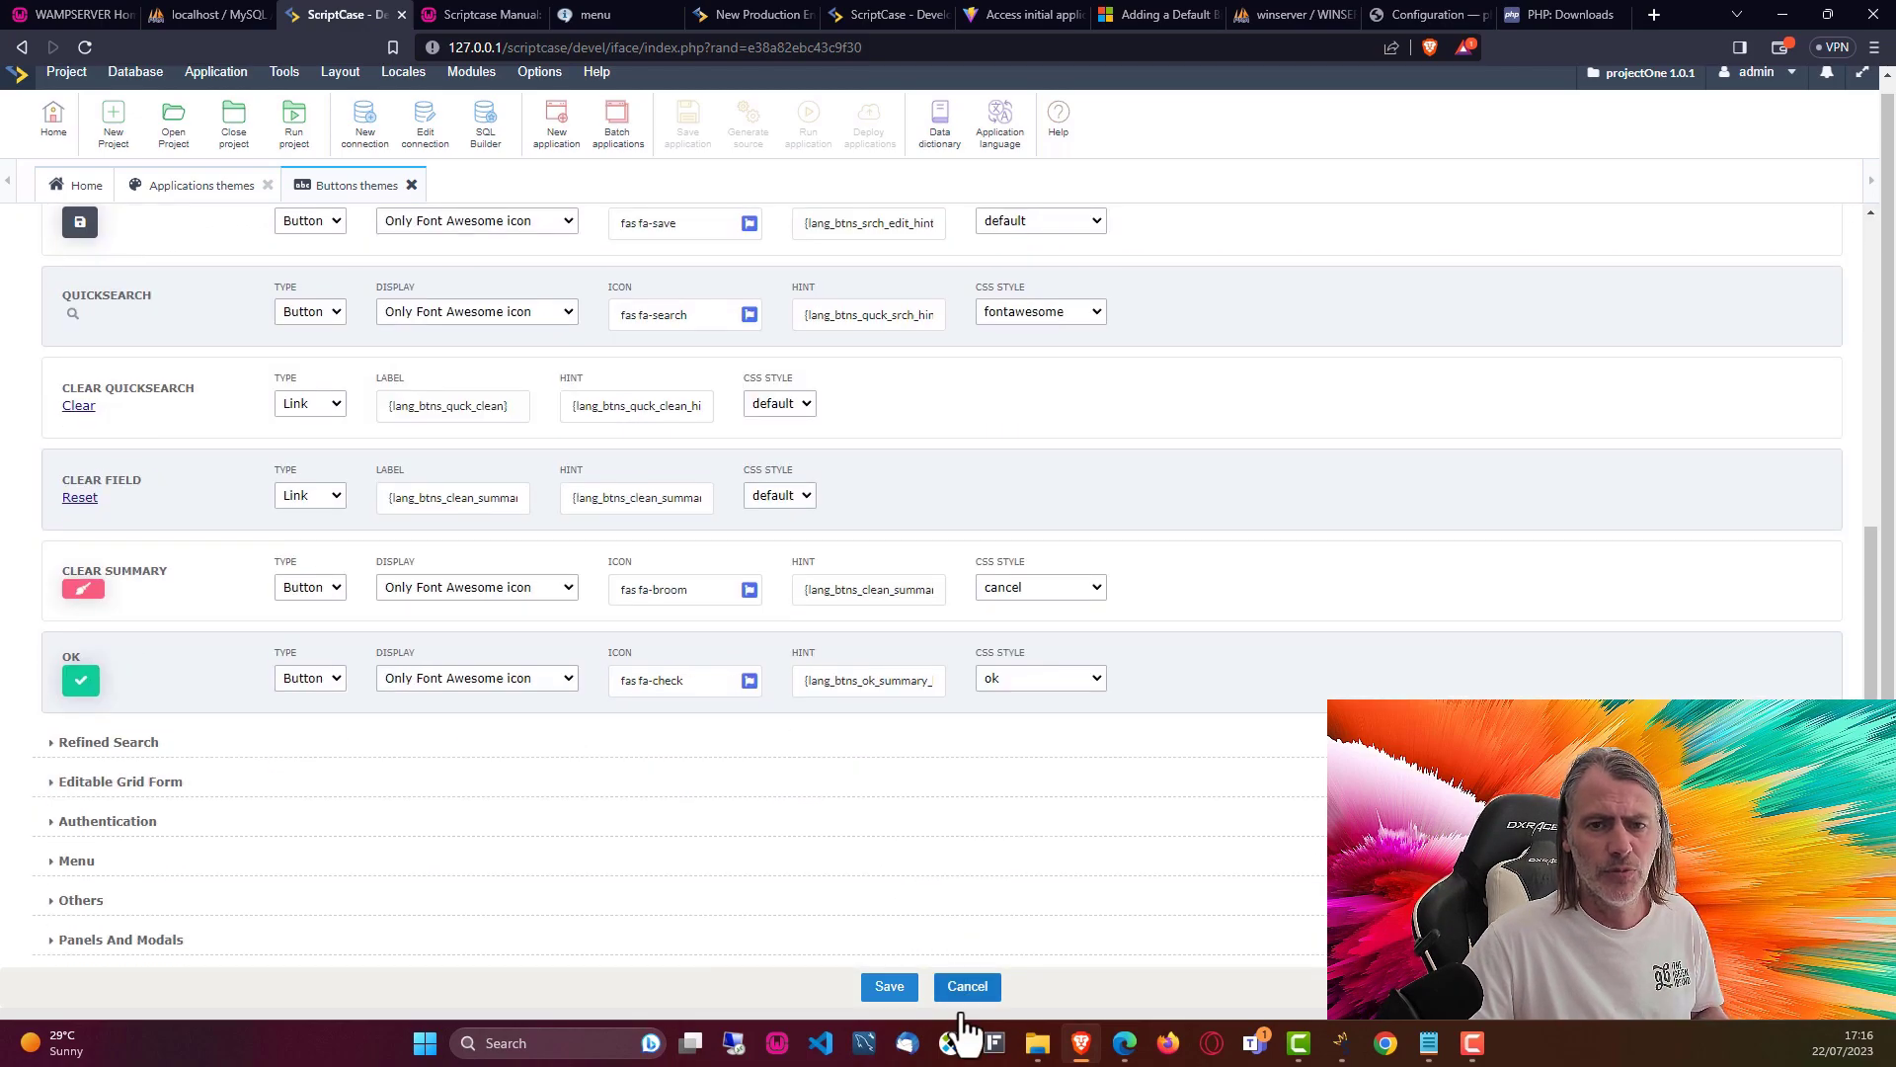
{"action": "left_click", "coordinate": [889, 986]}
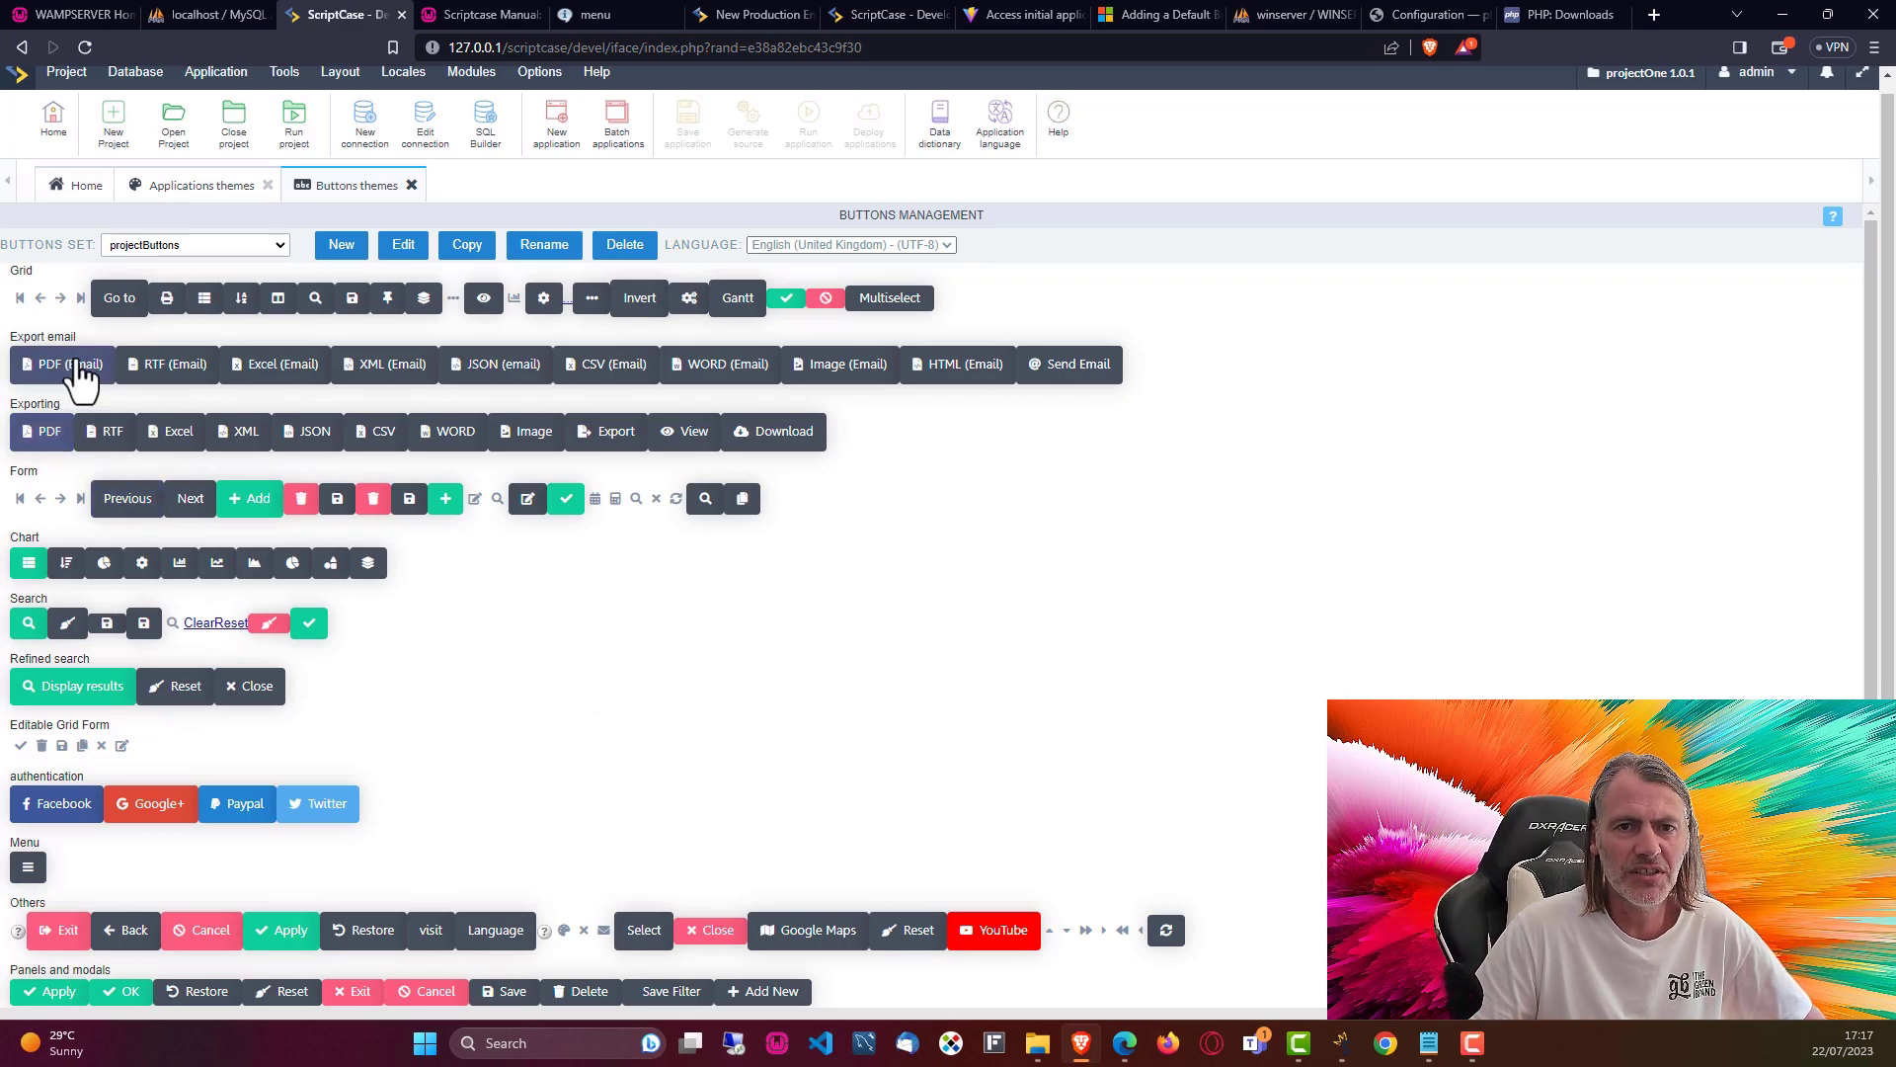
{"action": "scroll", "coordinate": [506, 733], "scroll_direction": "down", "scroll_amount": 2}
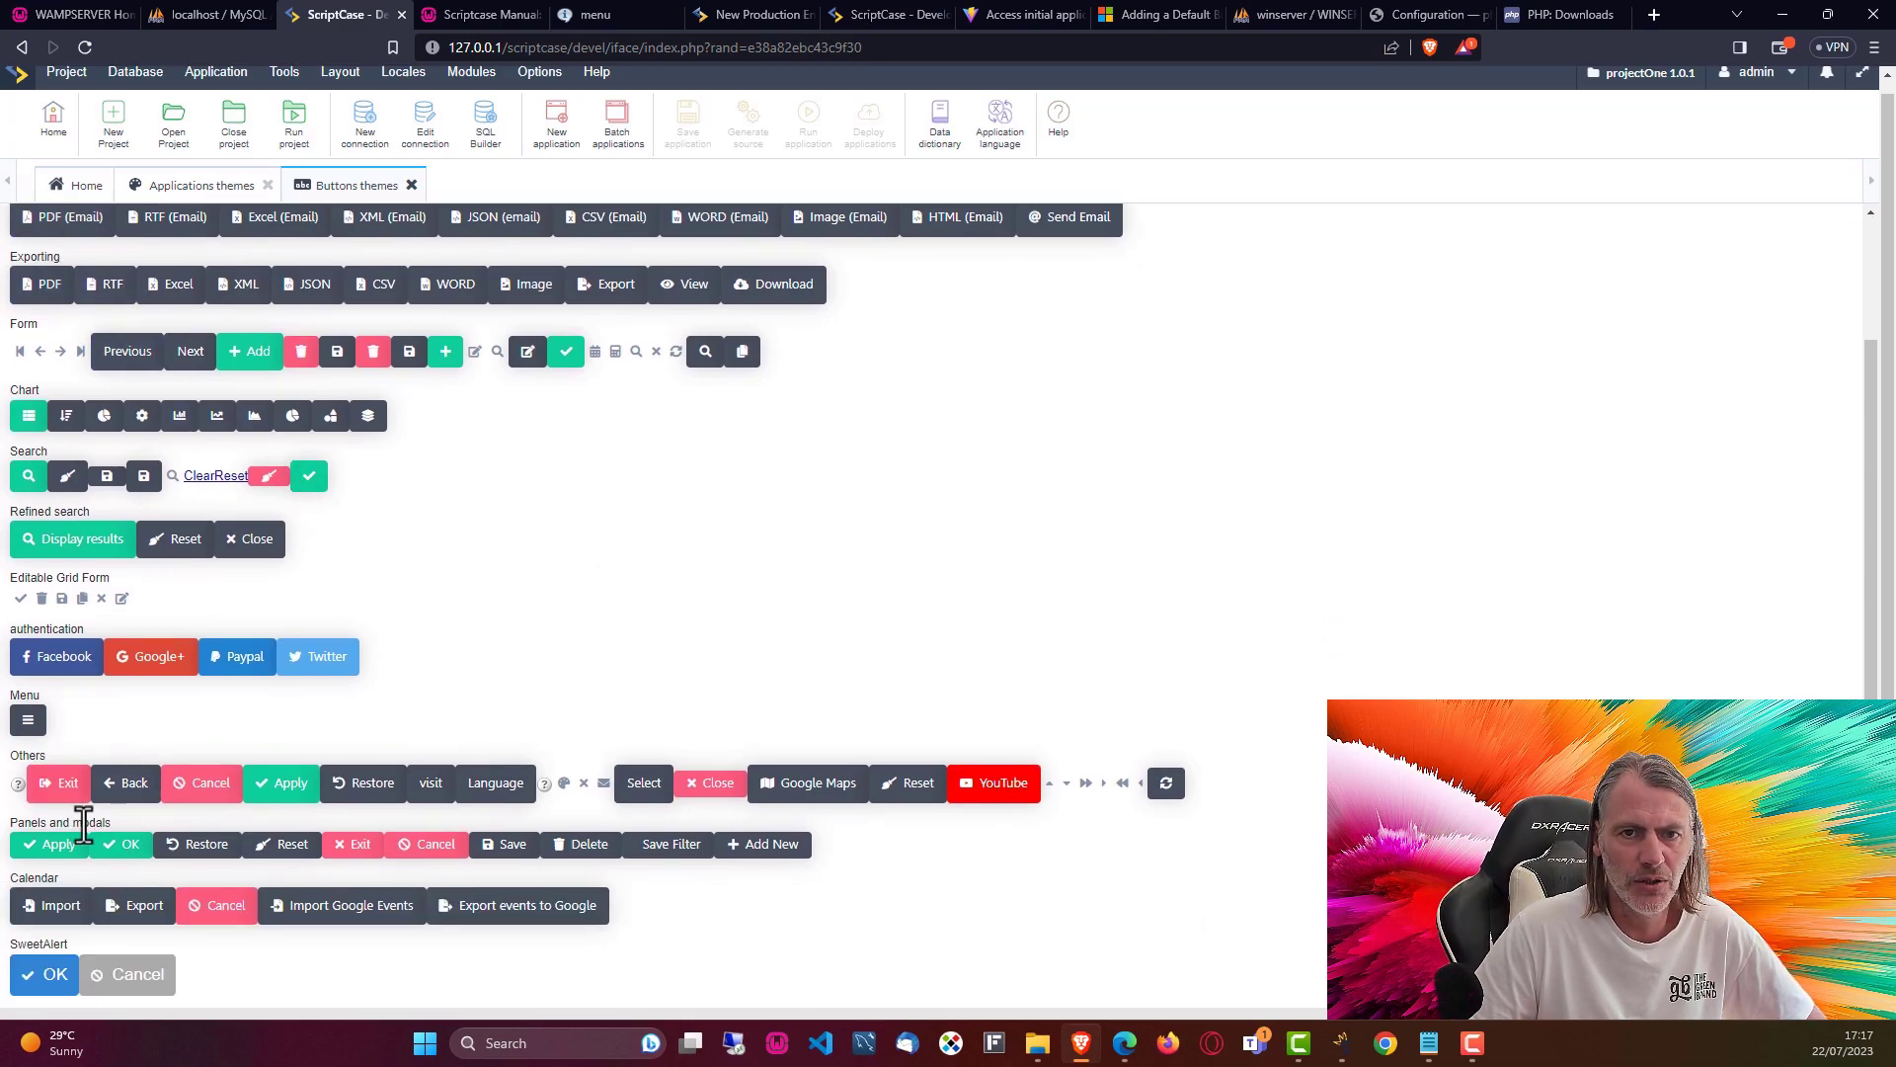
{"action": "scroll", "coordinate": [729, 835], "scroll_direction": "up", "scroll_amount": 5}
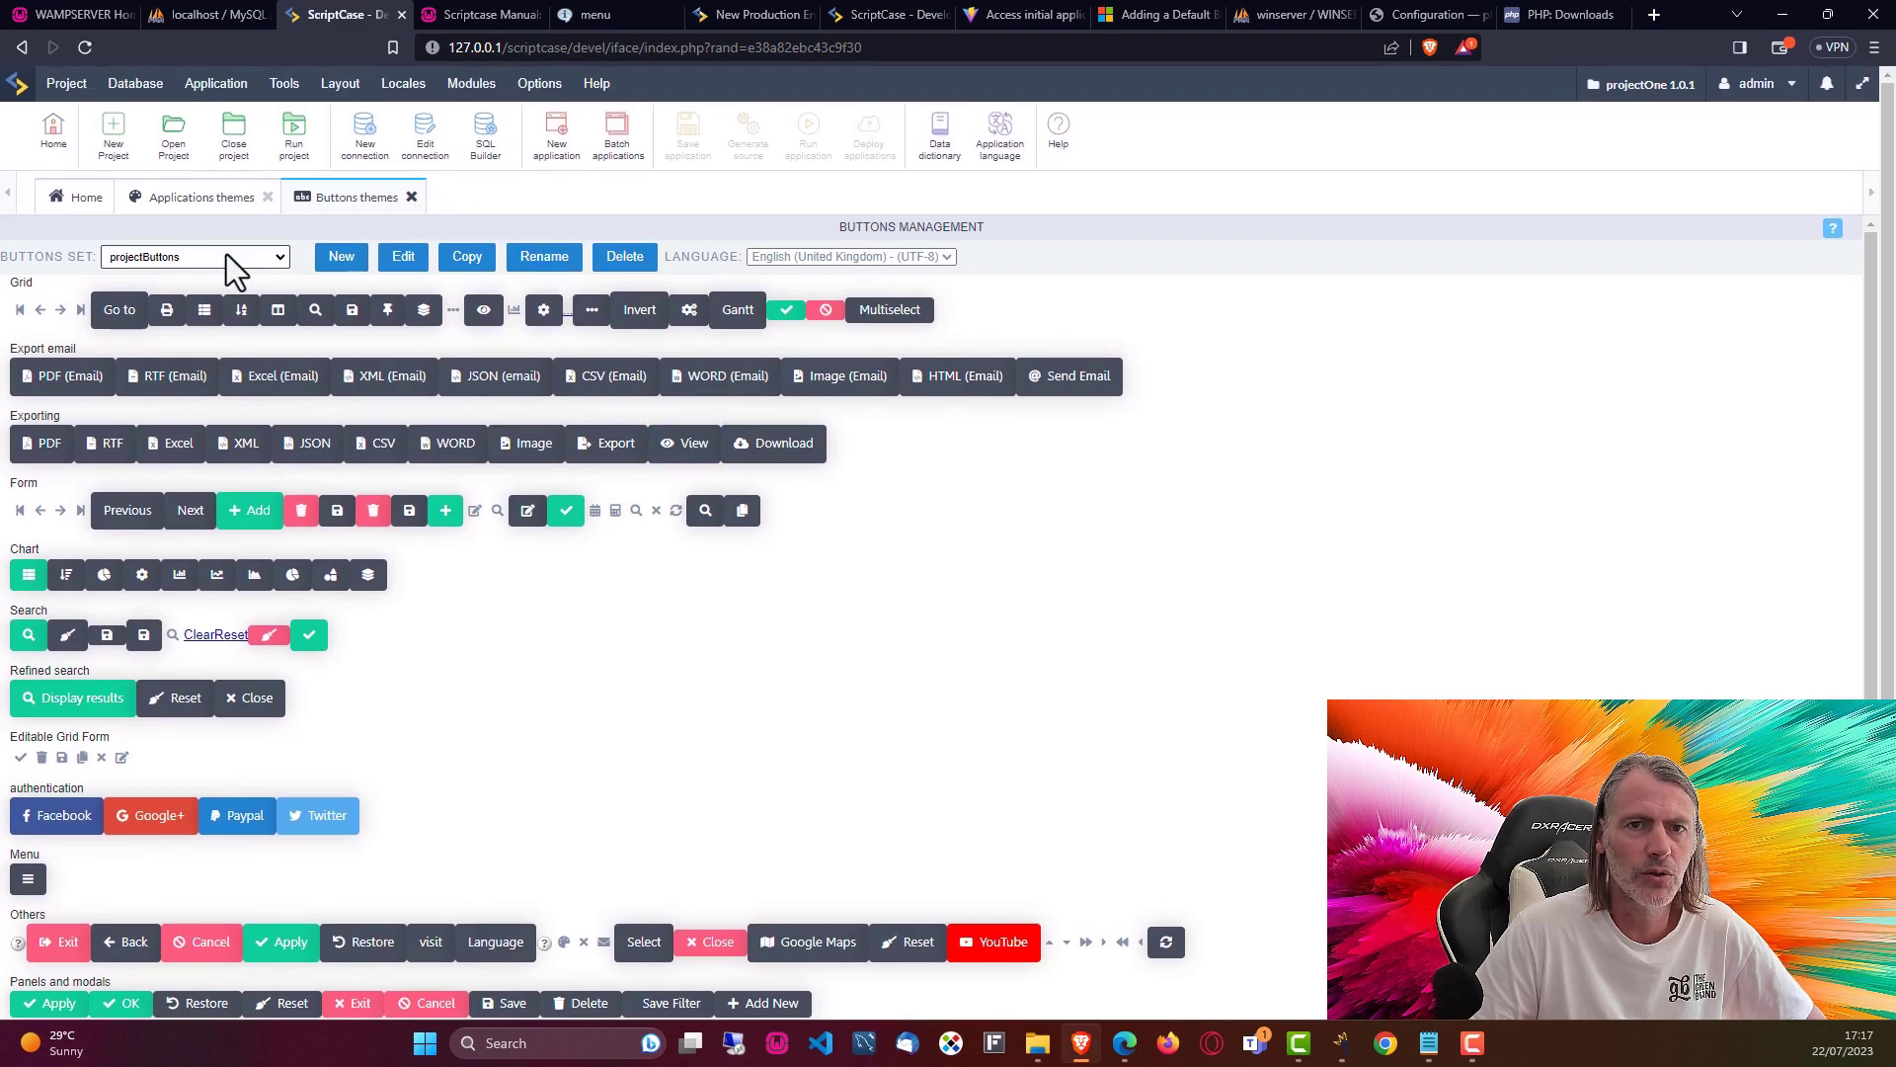
- Return to the themeproject theme editor and examine its Page, Font, Content and Header settings
{"action": "left_click", "coordinate": [197, 196]}
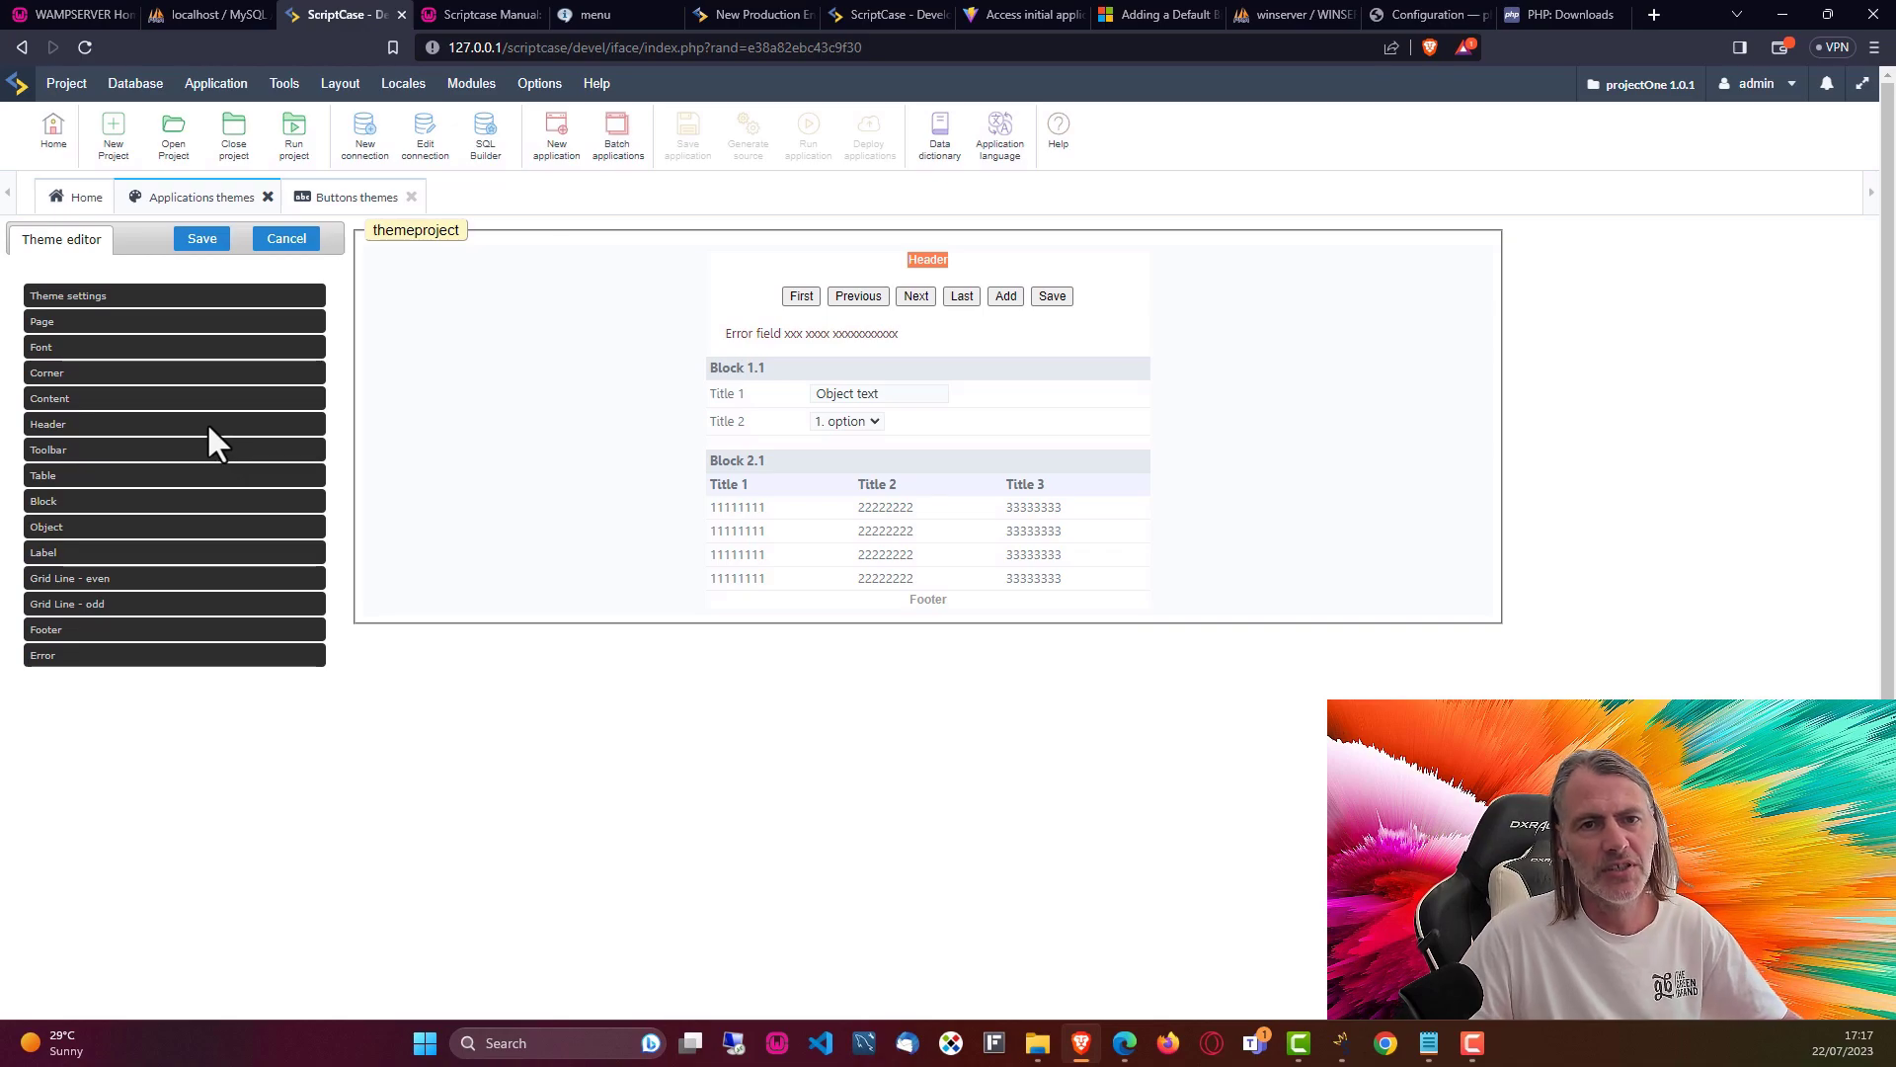
{"action": "left_click", "coordinate": [52, 326]}
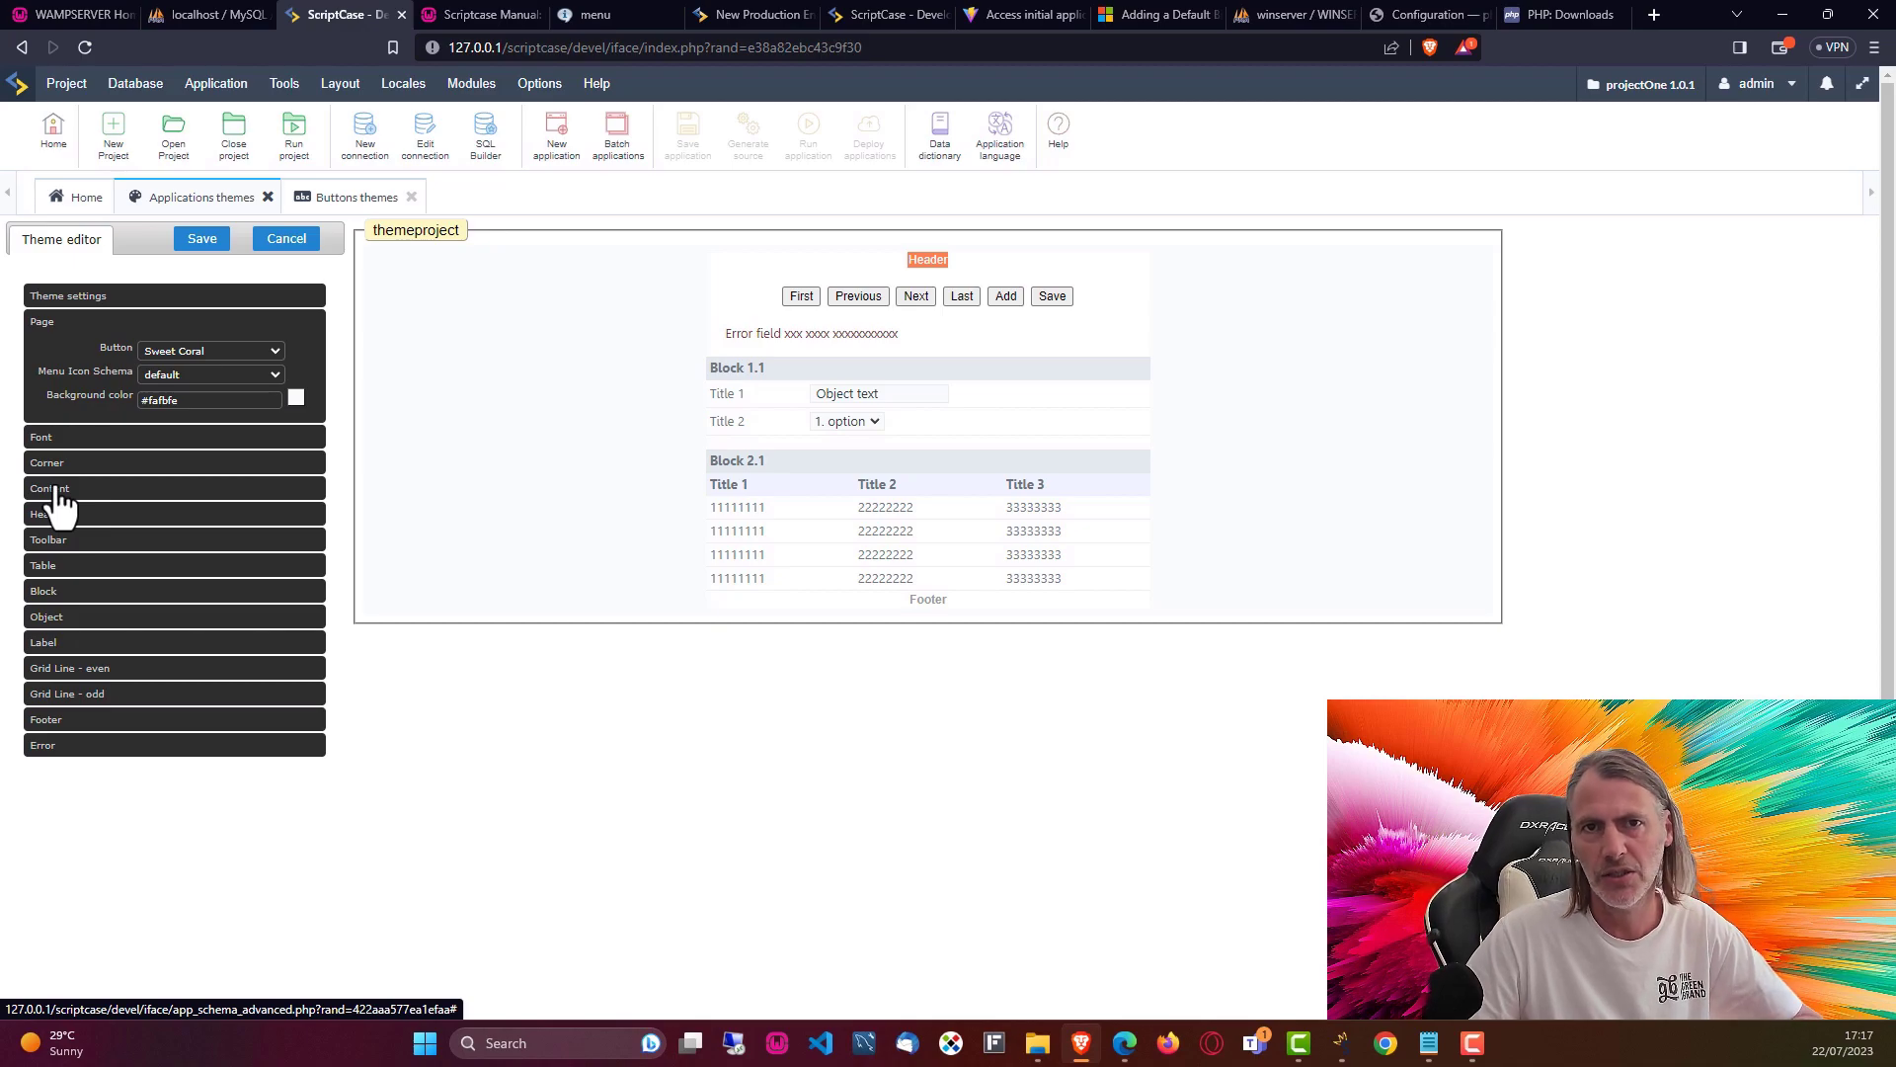
{"action": "left_click", "coordinate": [188, 401]}
{"action": "left_click", "coordinate": [140, 436]}
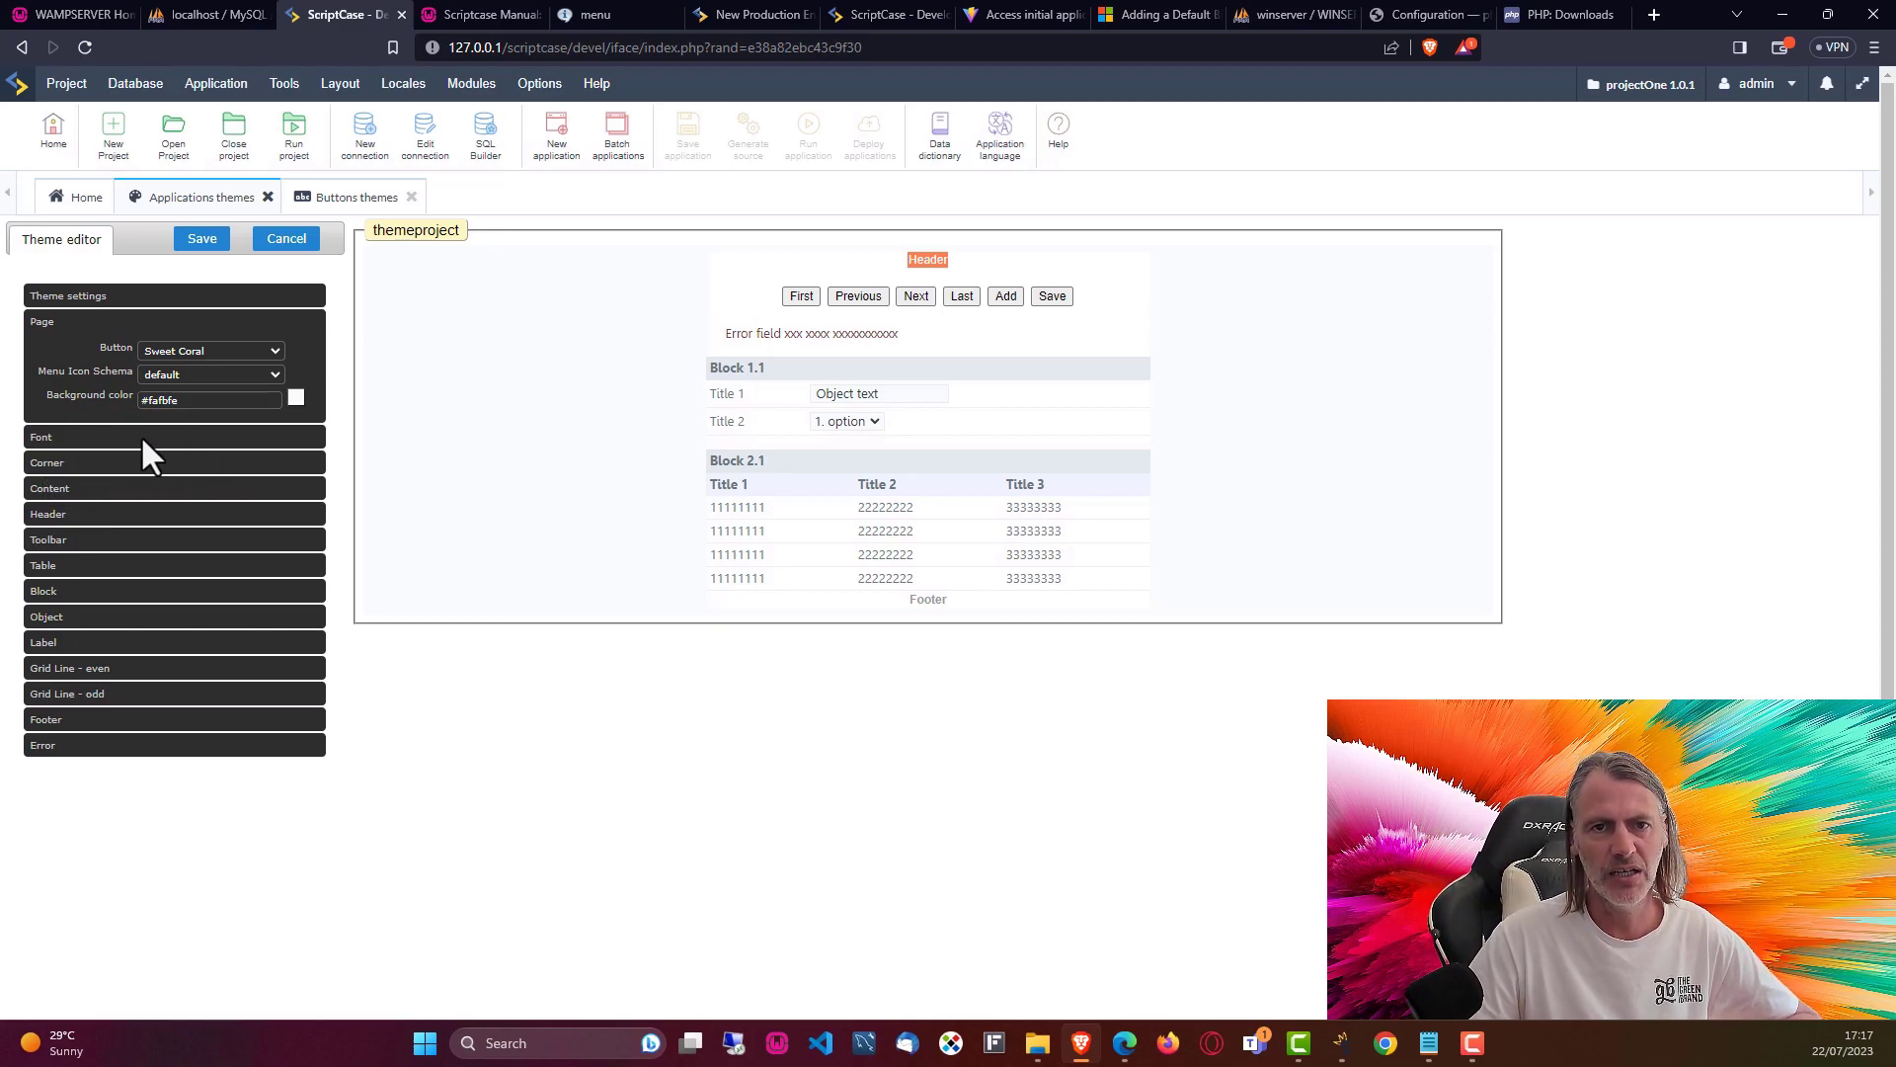
{"action": "left_click", "coordinate": [37, 438]}
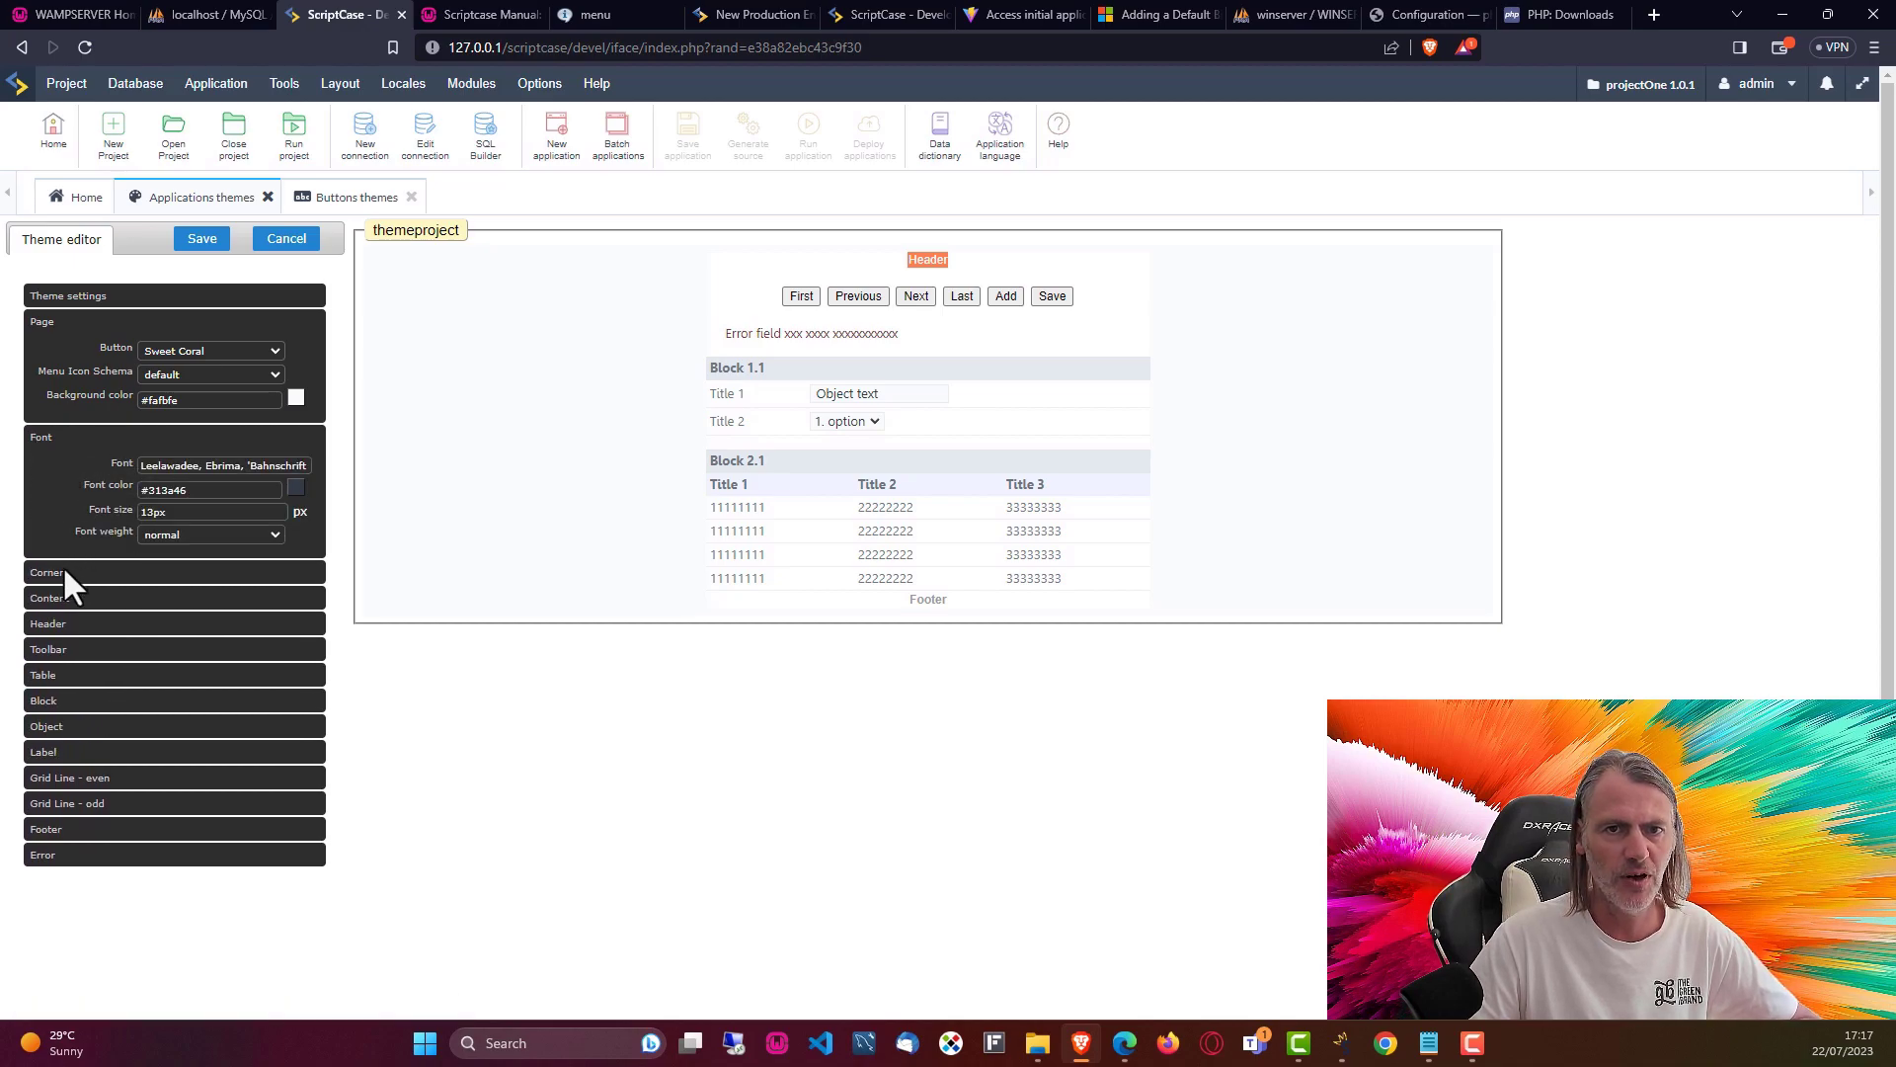
{"action": "left_click", "coordinate": [57, 599]}
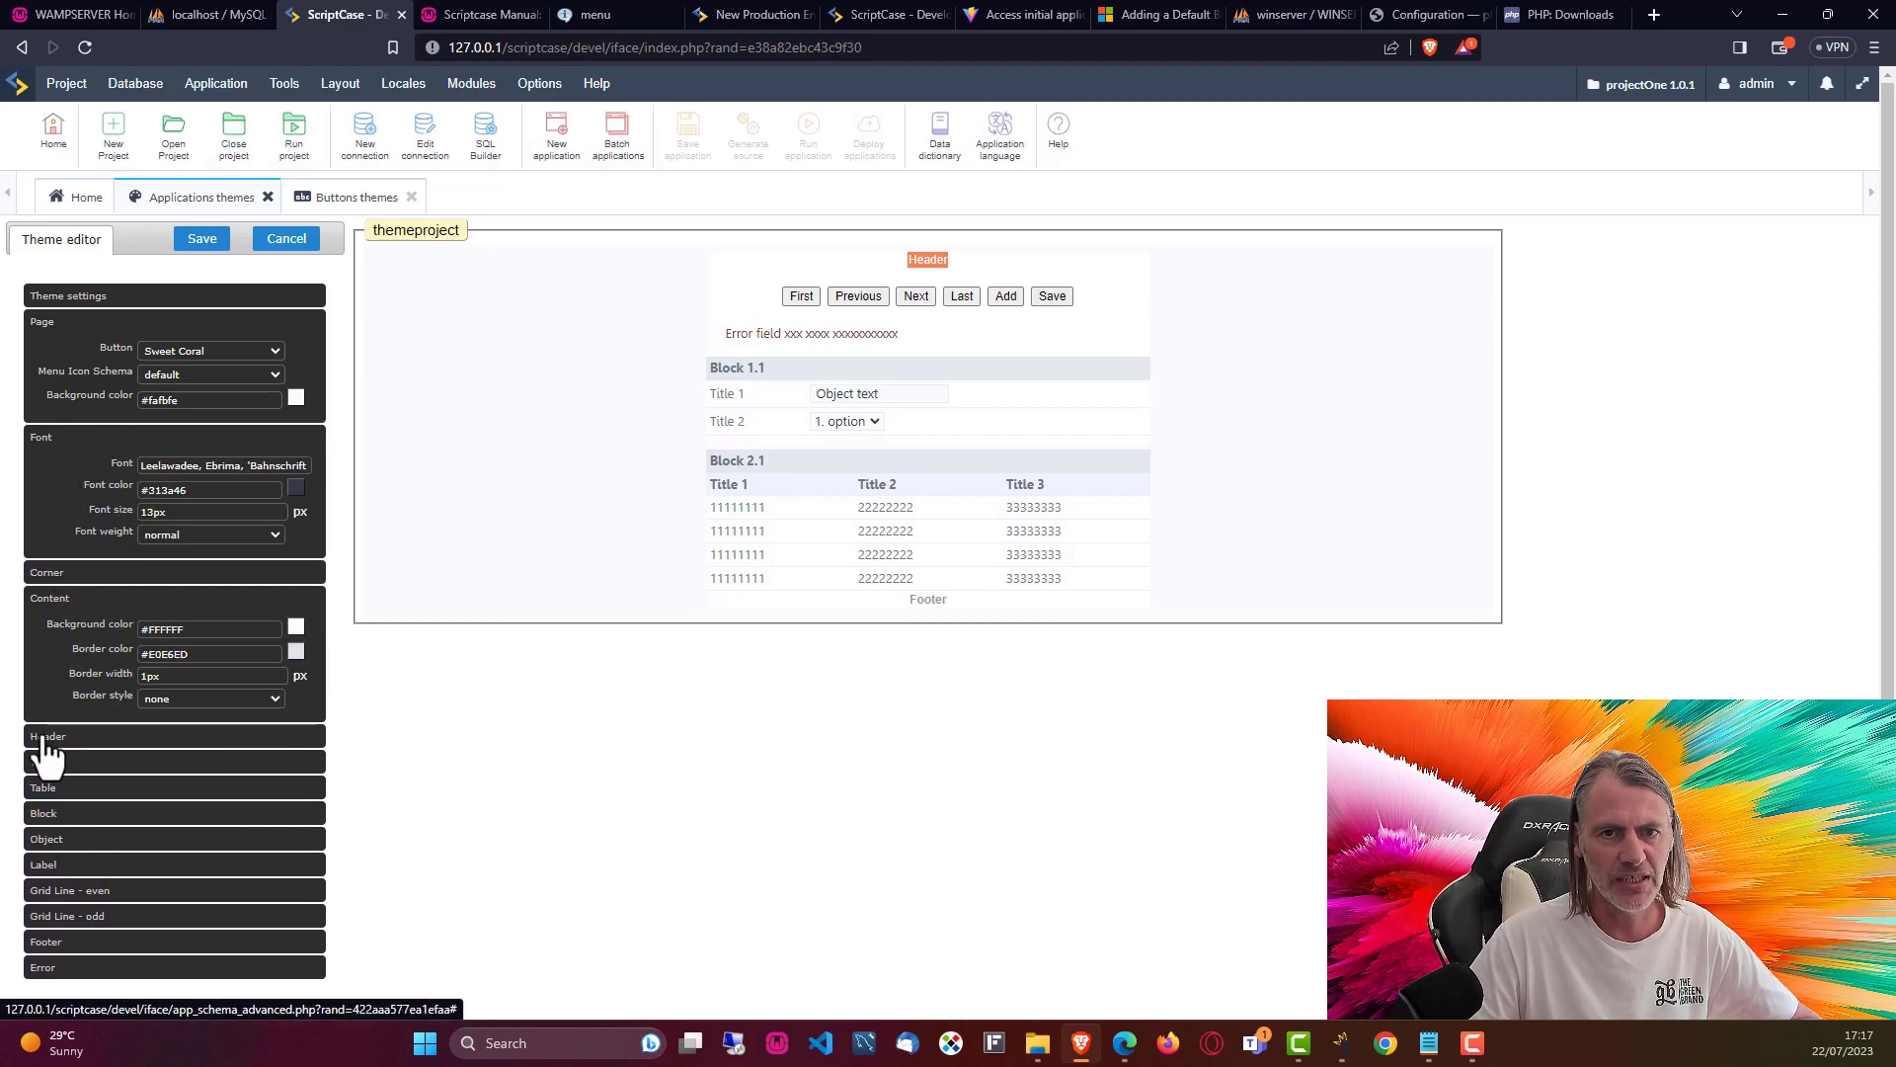
{"action": "left_click", "coordinate": [46, 739]}
{"action": "scroll", "coordinate": [288, 691], "scroll_direction": "down", "scroll_amount": 3}
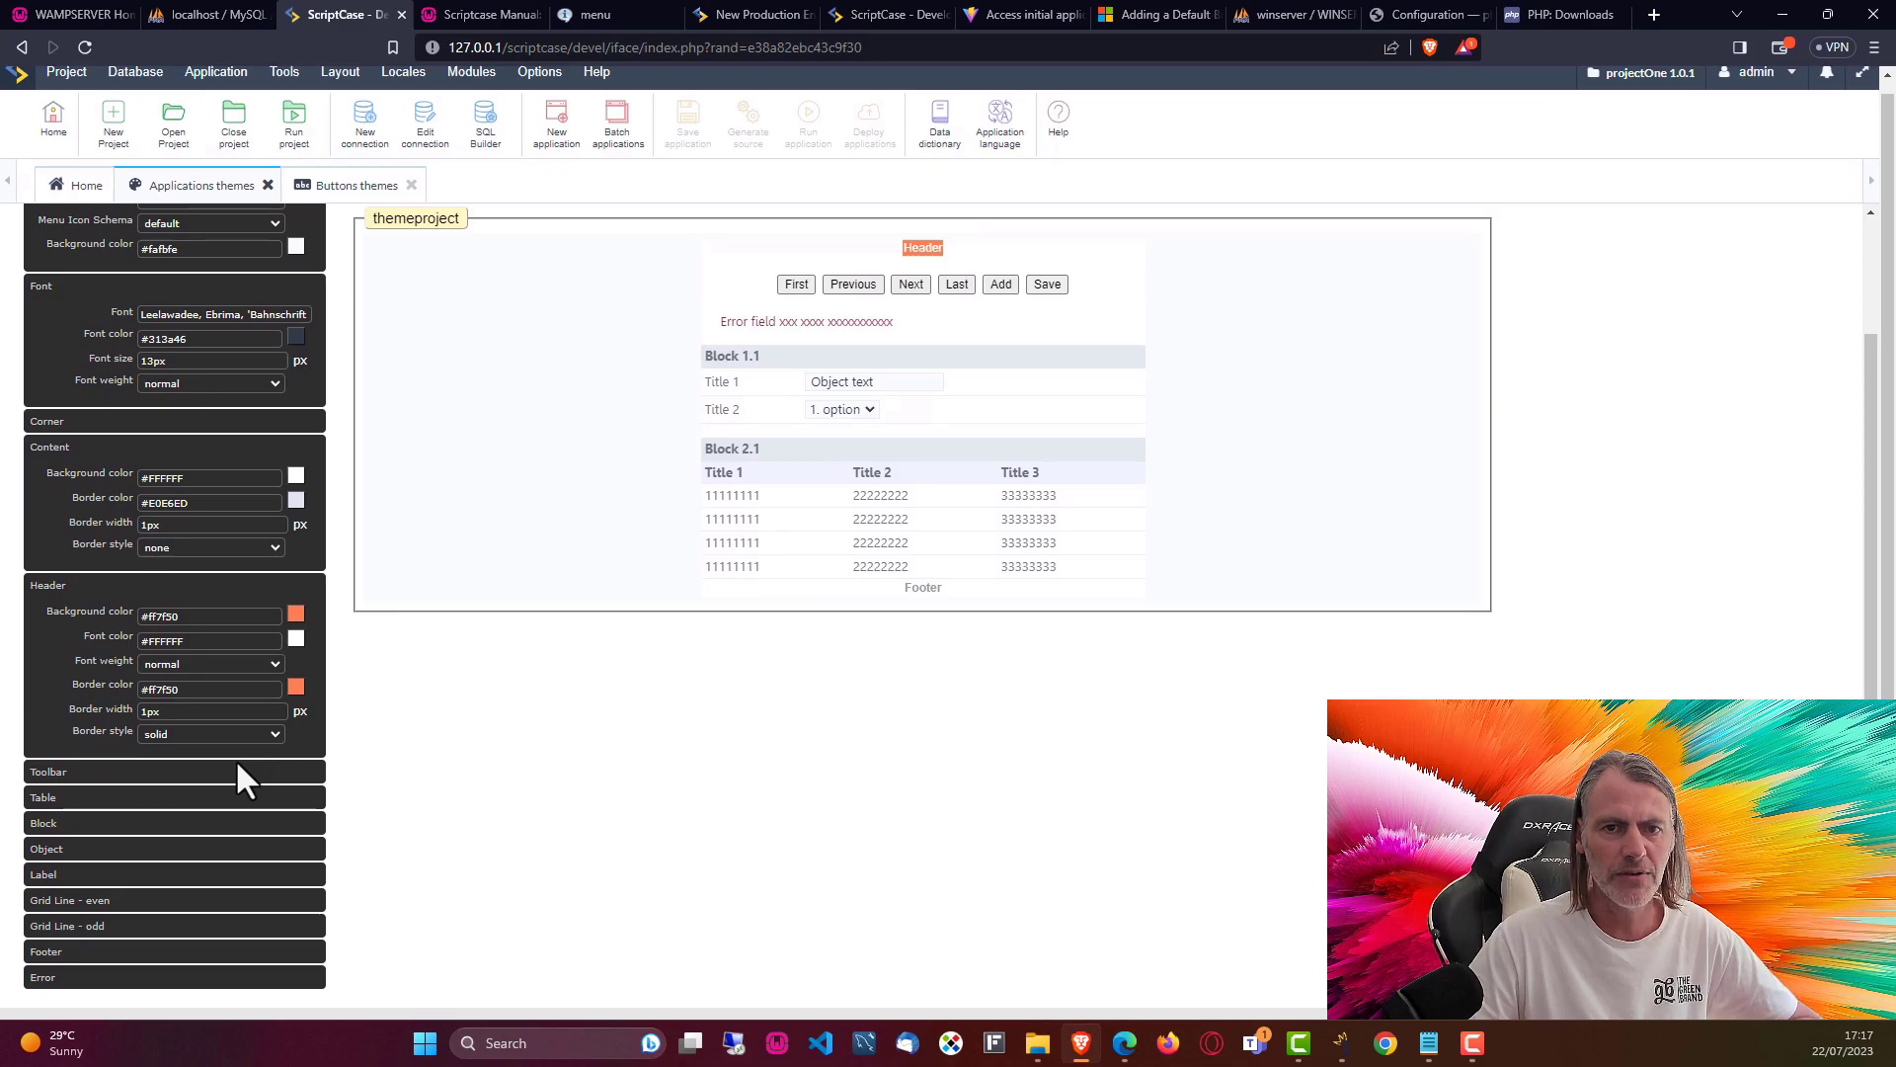
{"action": "scroll", "coordinate": [241, 682], "scroll_direction": "up", "scroll_amount": 3}
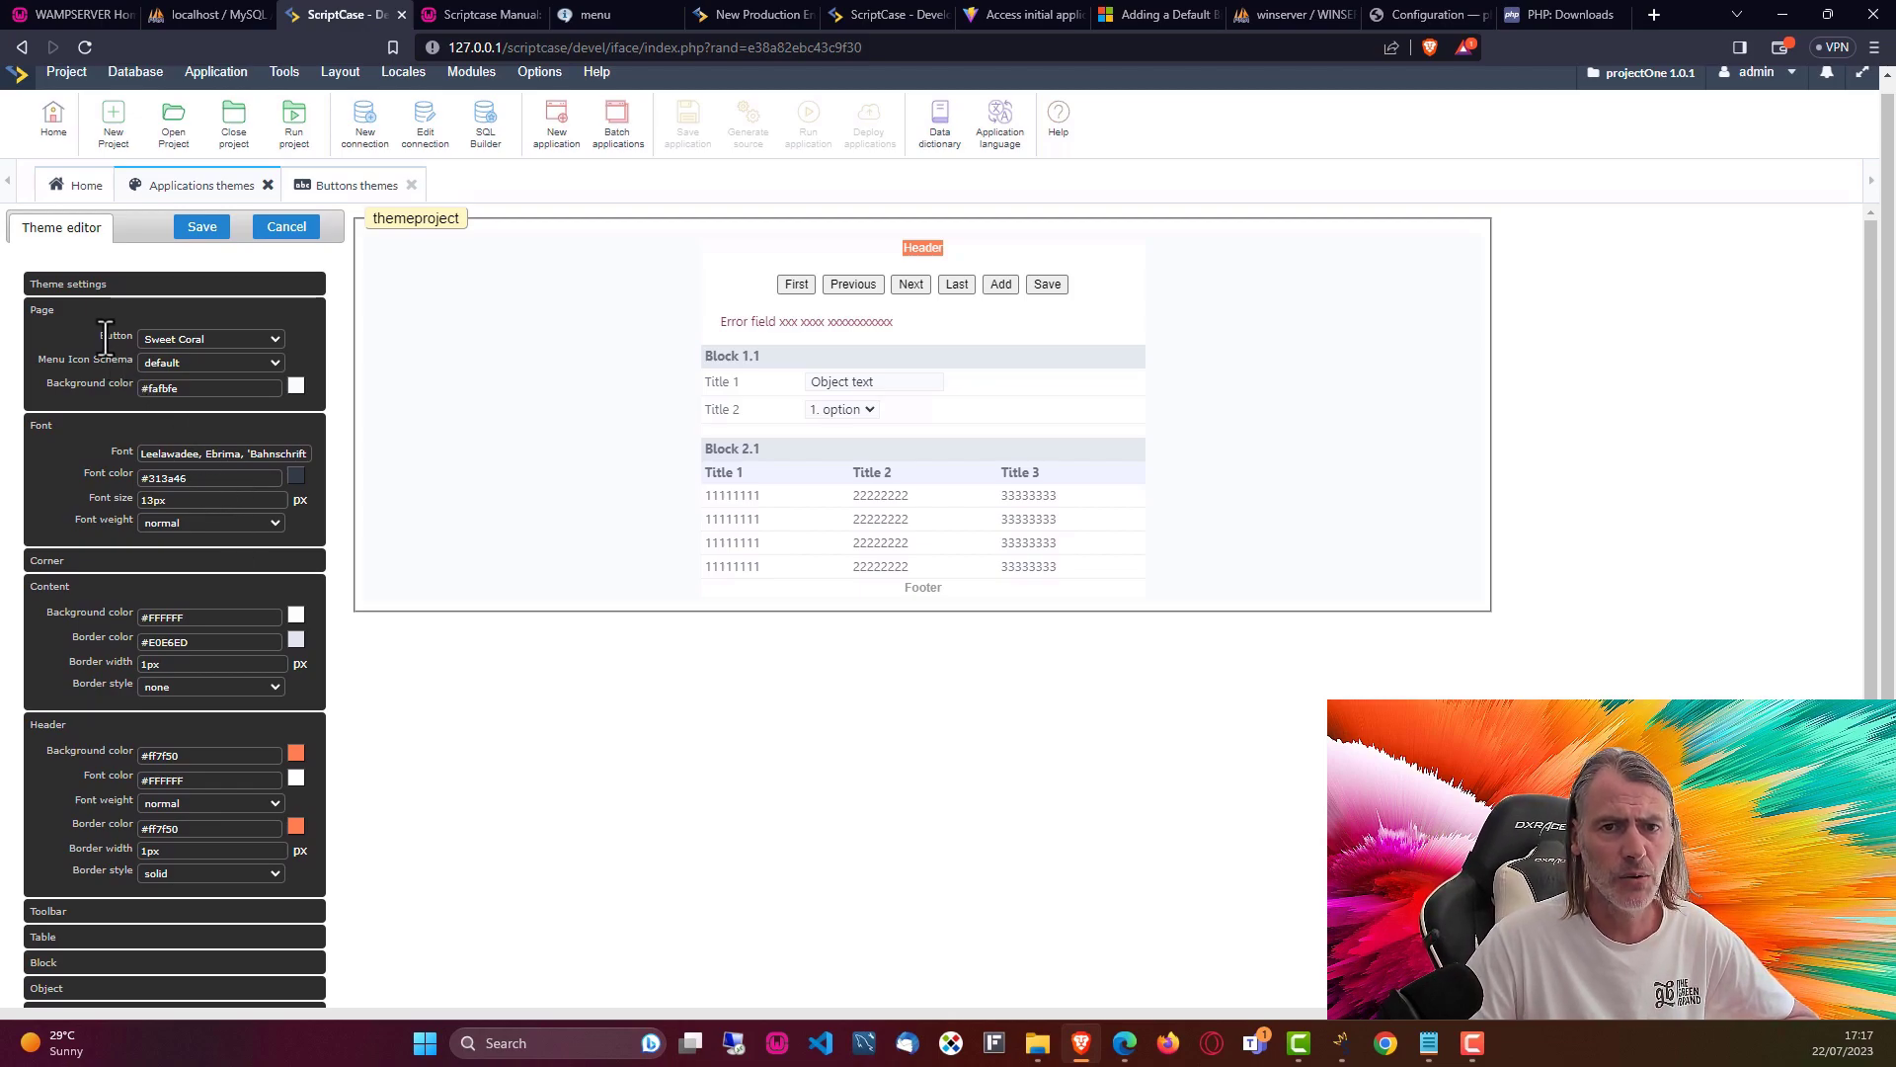
- Set the Page button set of themeproject to projectButtons and save the theme
{"action": "left_click", "coordinate": [271, 339]}
{"action": "scroll", "coordinate": [279, 444], "scroll_direction": "down", "scroll_amount": 5}
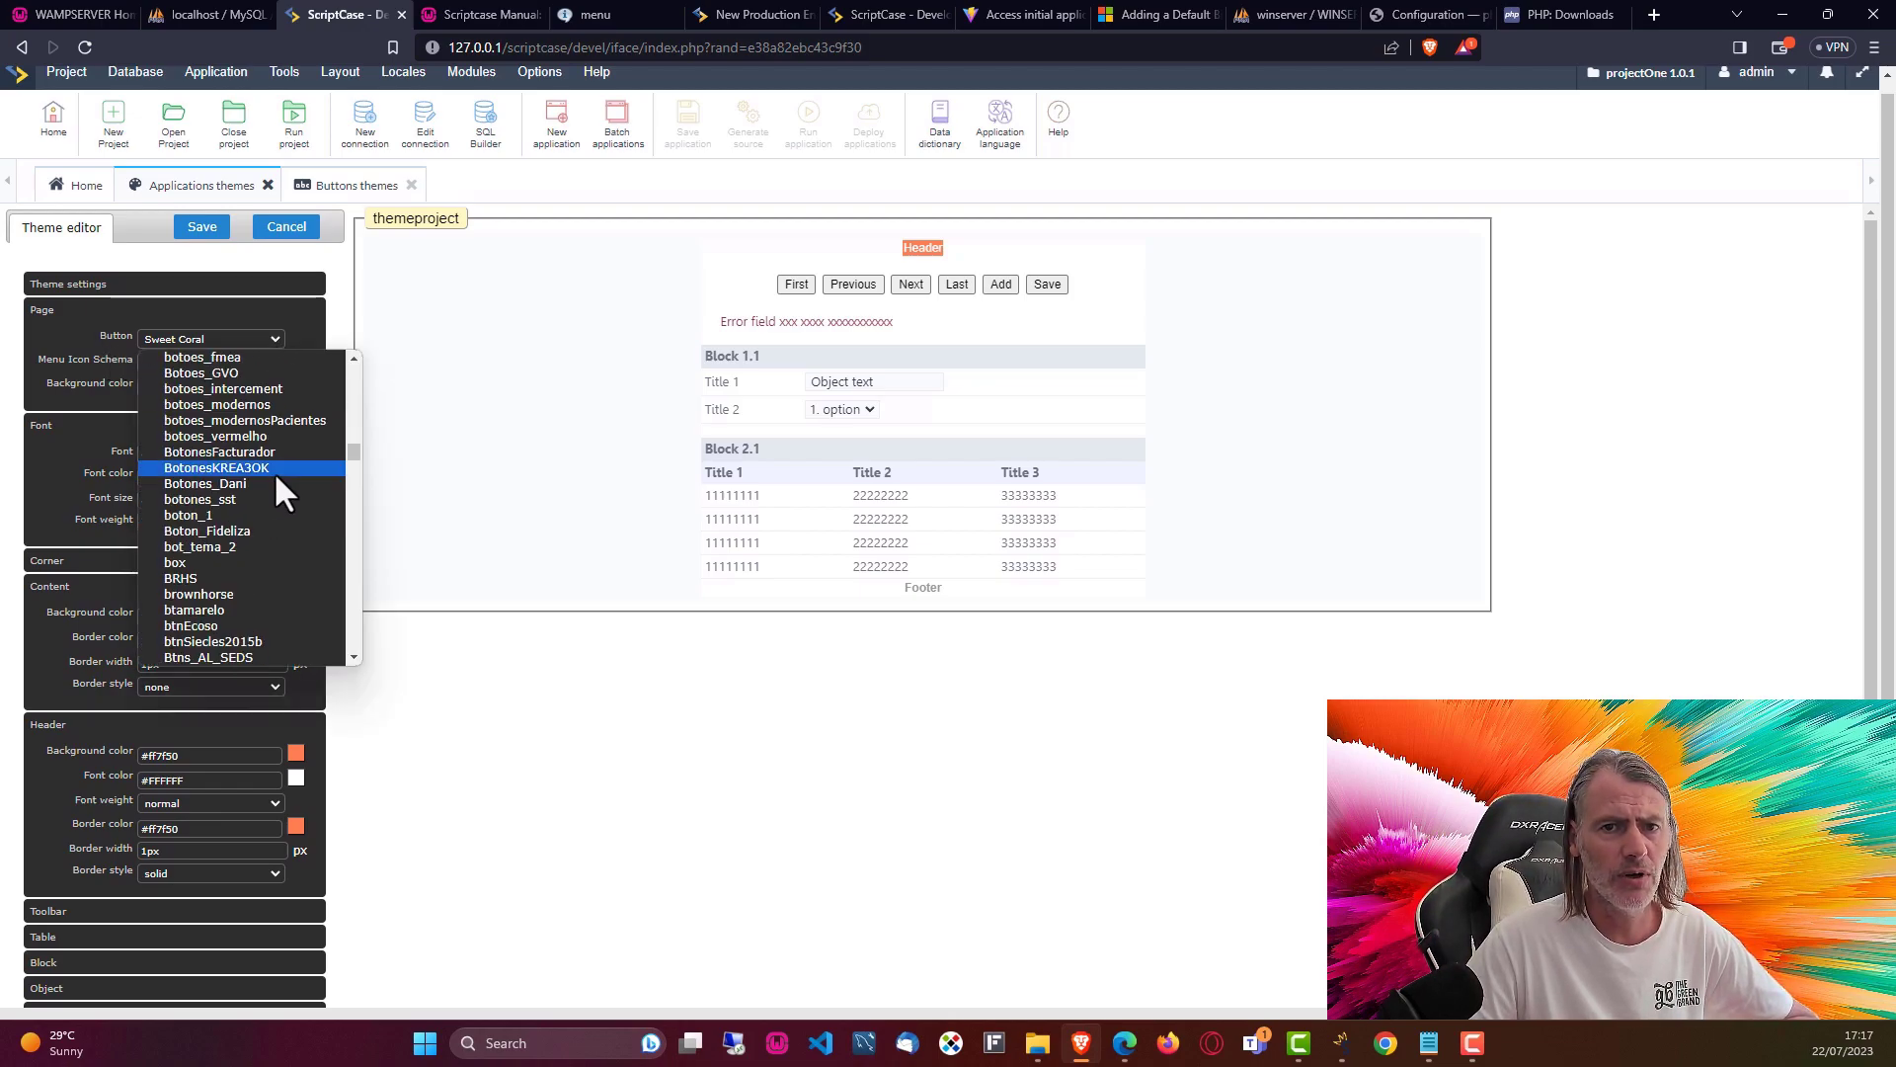
{"action": "scroll", "coordinate": [270, 472], "scroll_direction": "down", "scroll_amount": 20}
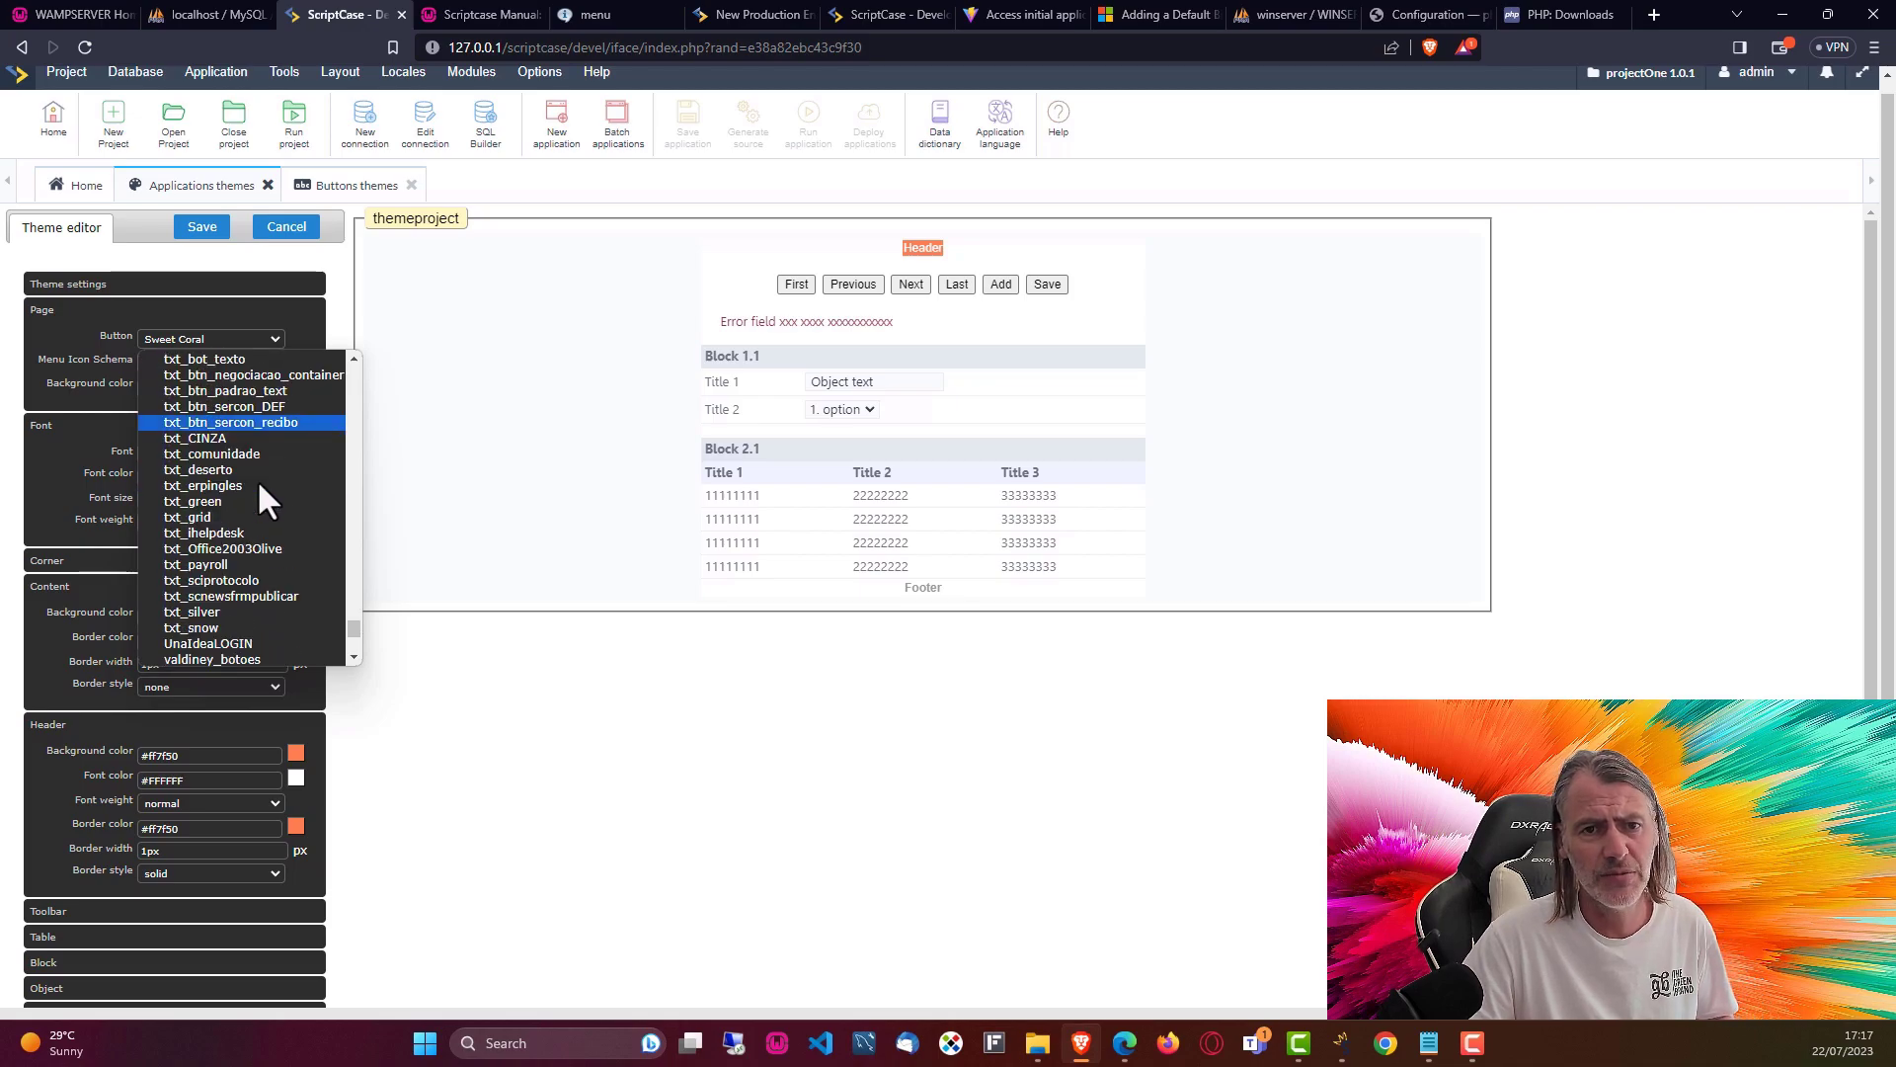
{"action": "scroll", "coordinate": [256, 478], "scroll_direction": "up", "scroll_amount": 3}
{"action": "left_click", "coordinate": [192, 546]}
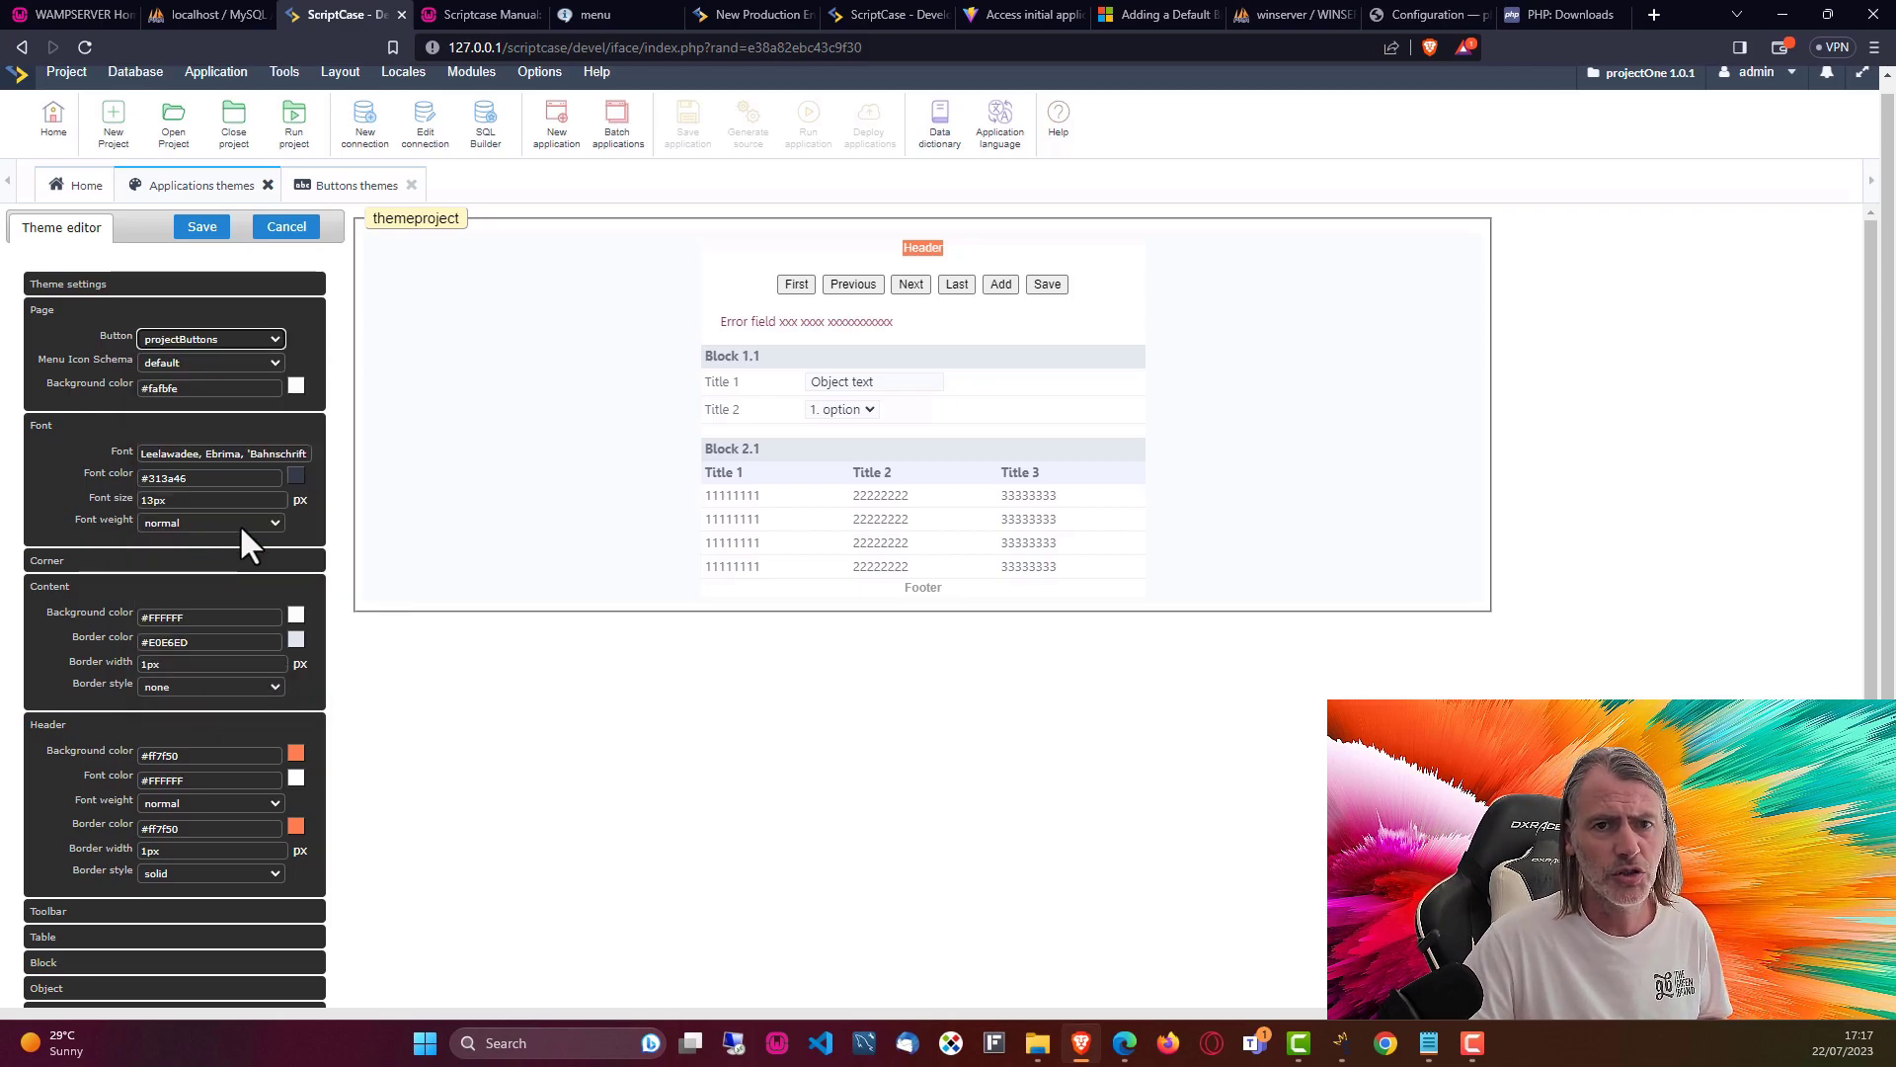
{"action": "left_click", "coordinate": [200, 230]}
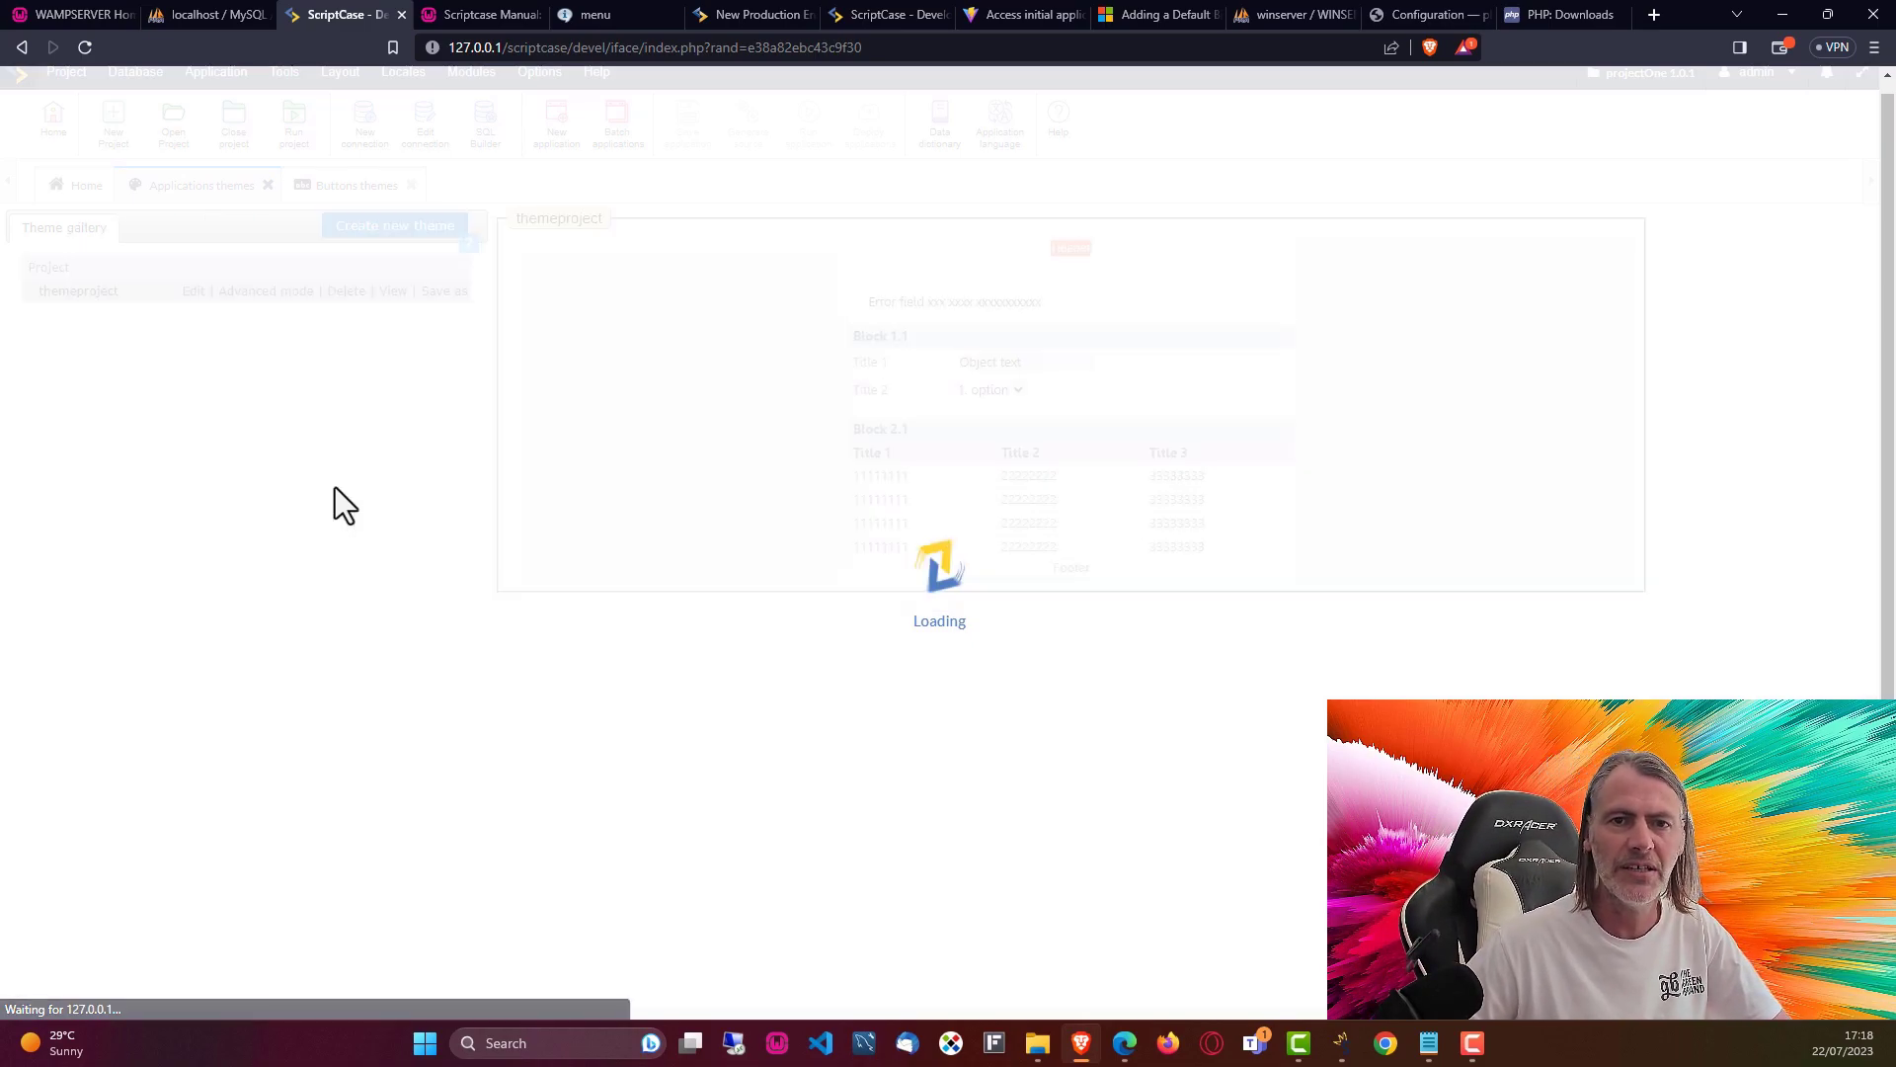
- Open themeproject in advanced mode and check the Buttons setting of the Grid's Page section
{"action": "left_click", "coordinate": [261, 294]}
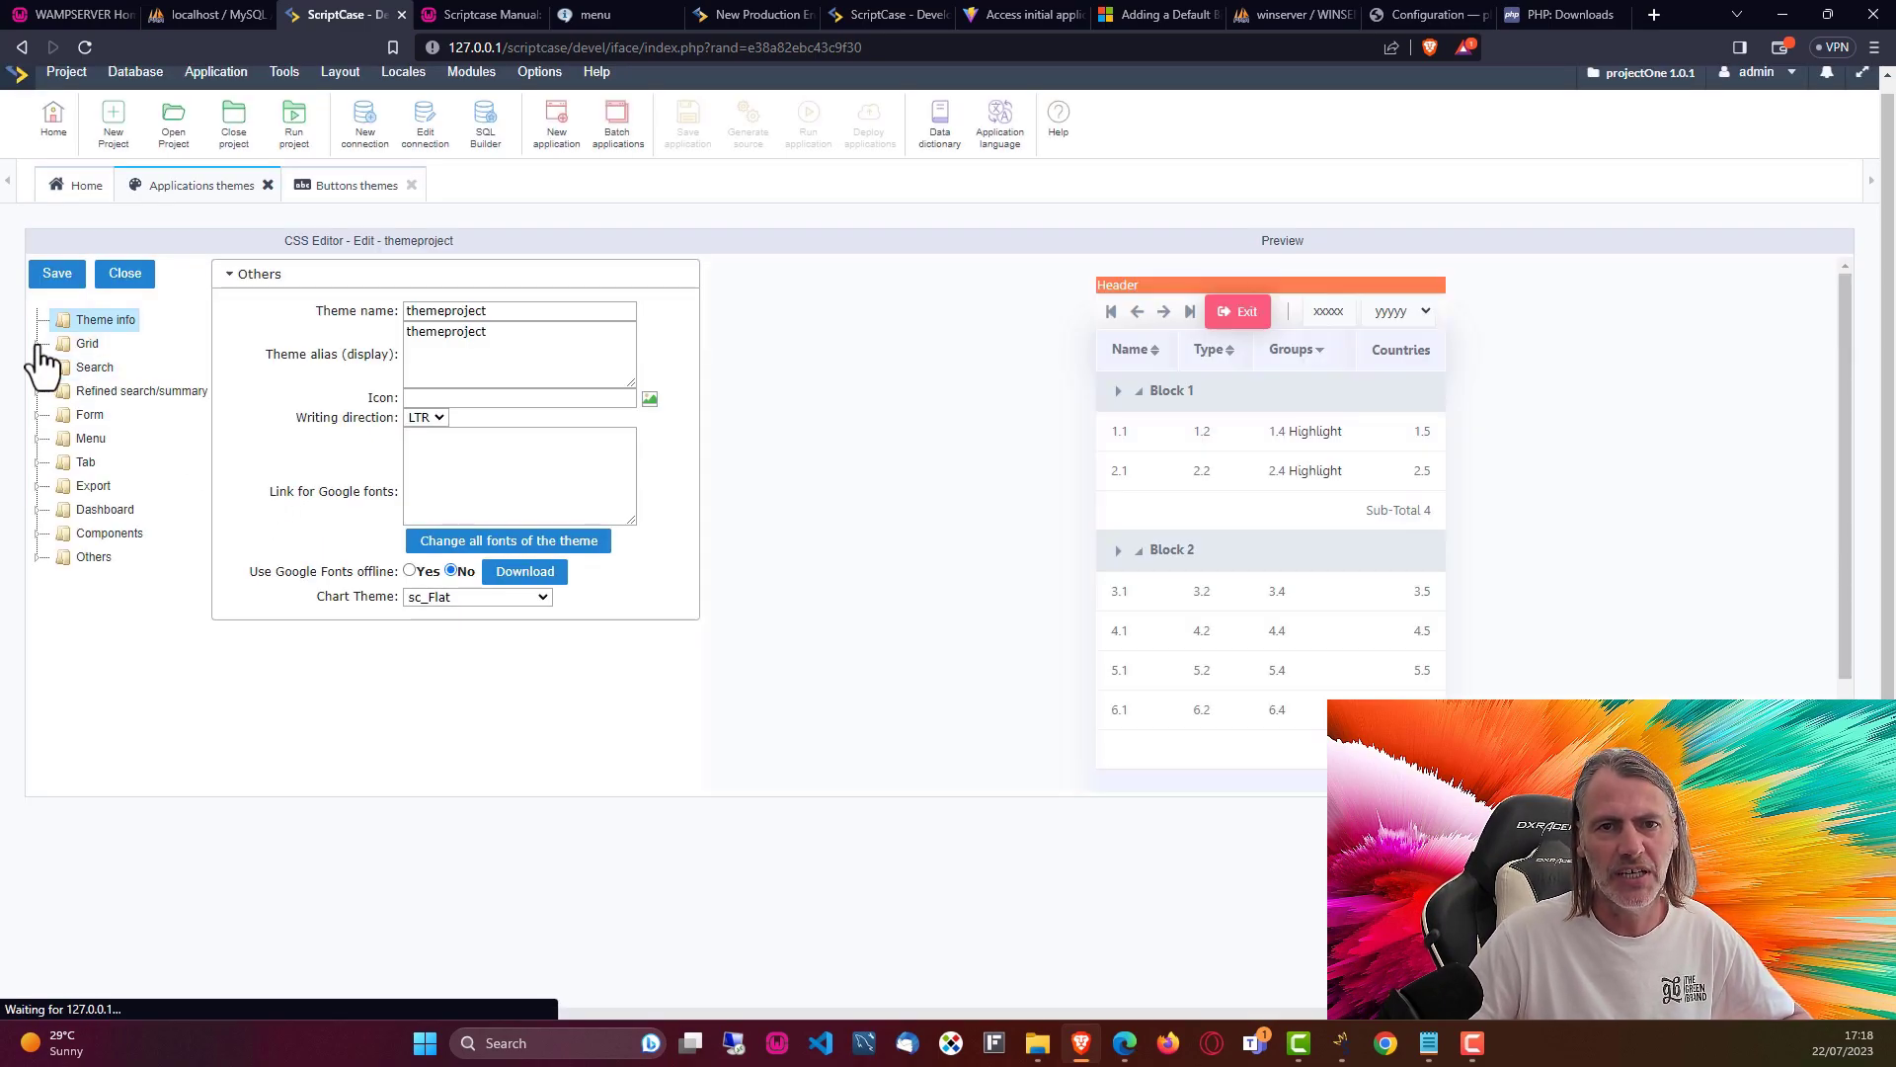
{"action": "left_click", "coordinate": [39, 345]}
{"action": "left_click", "coordinate": [114, 368]}
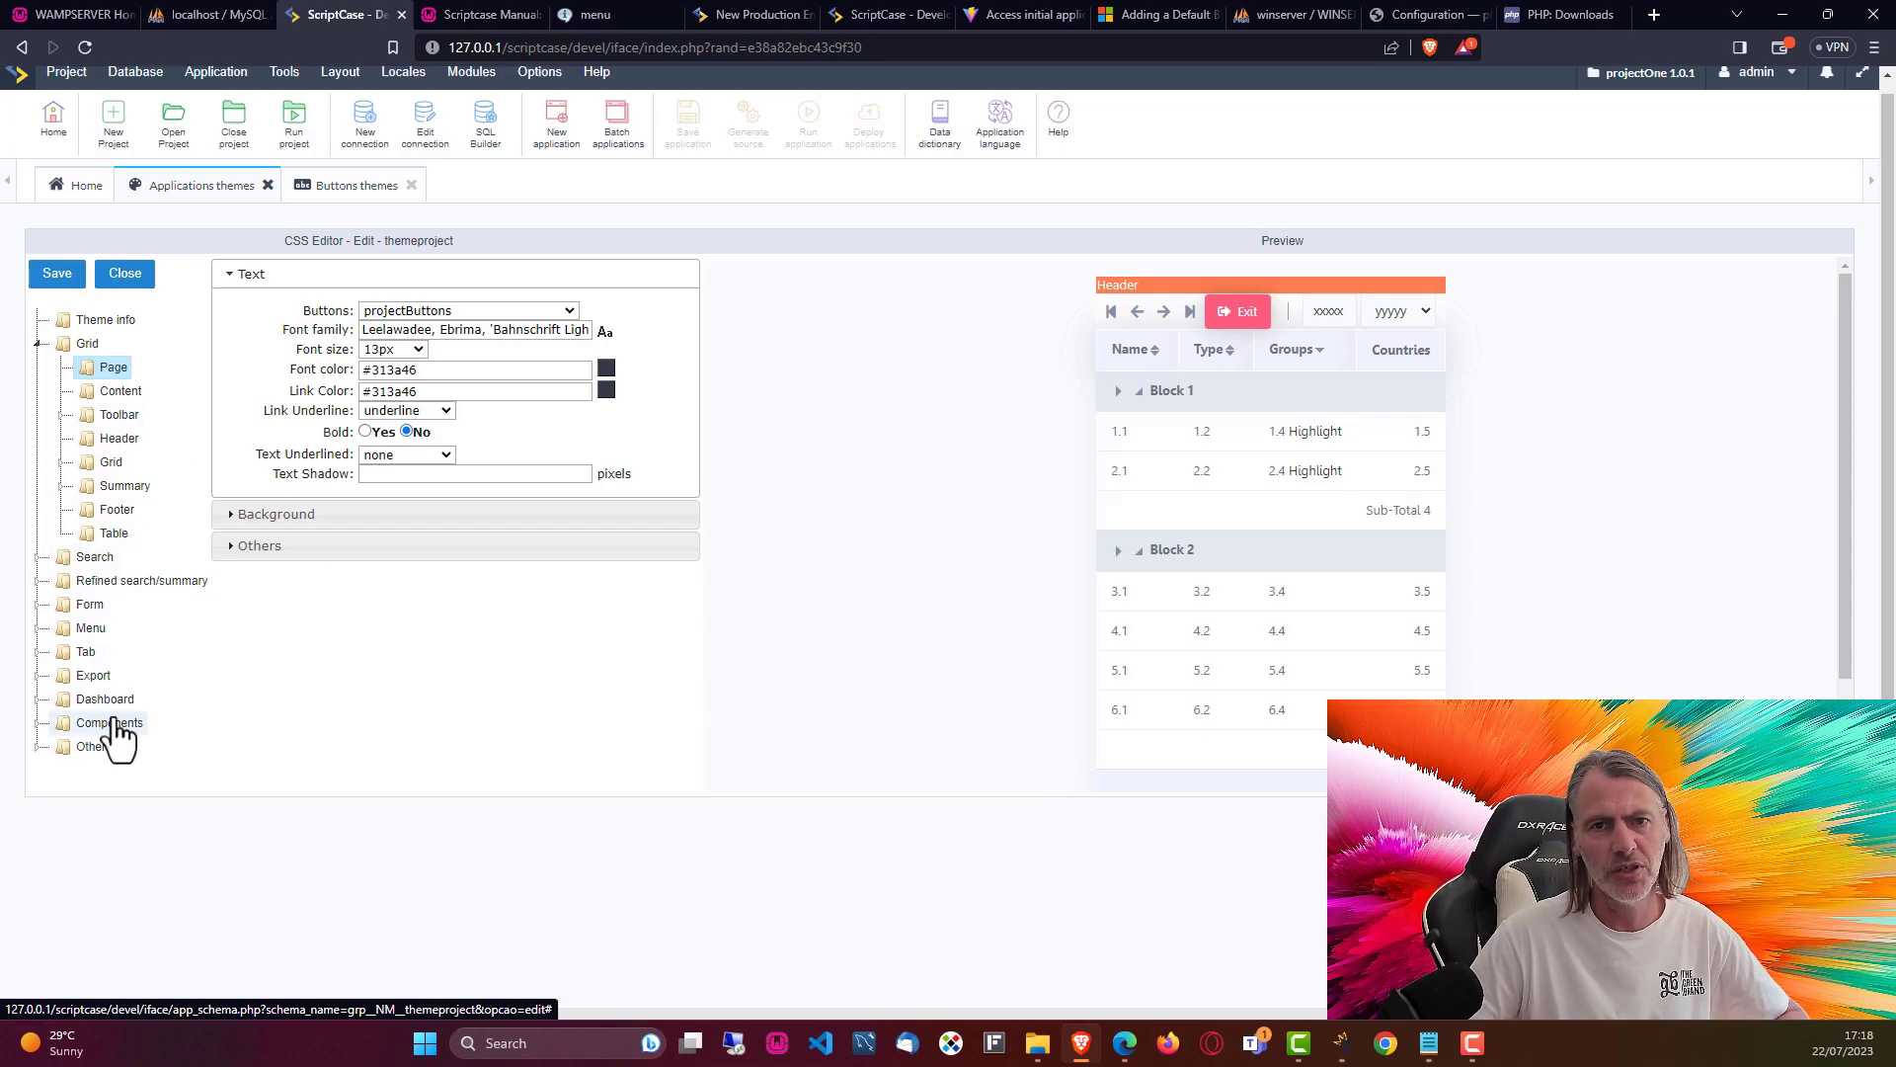
{"action": "double_click", "coordinate": [309, 309]}
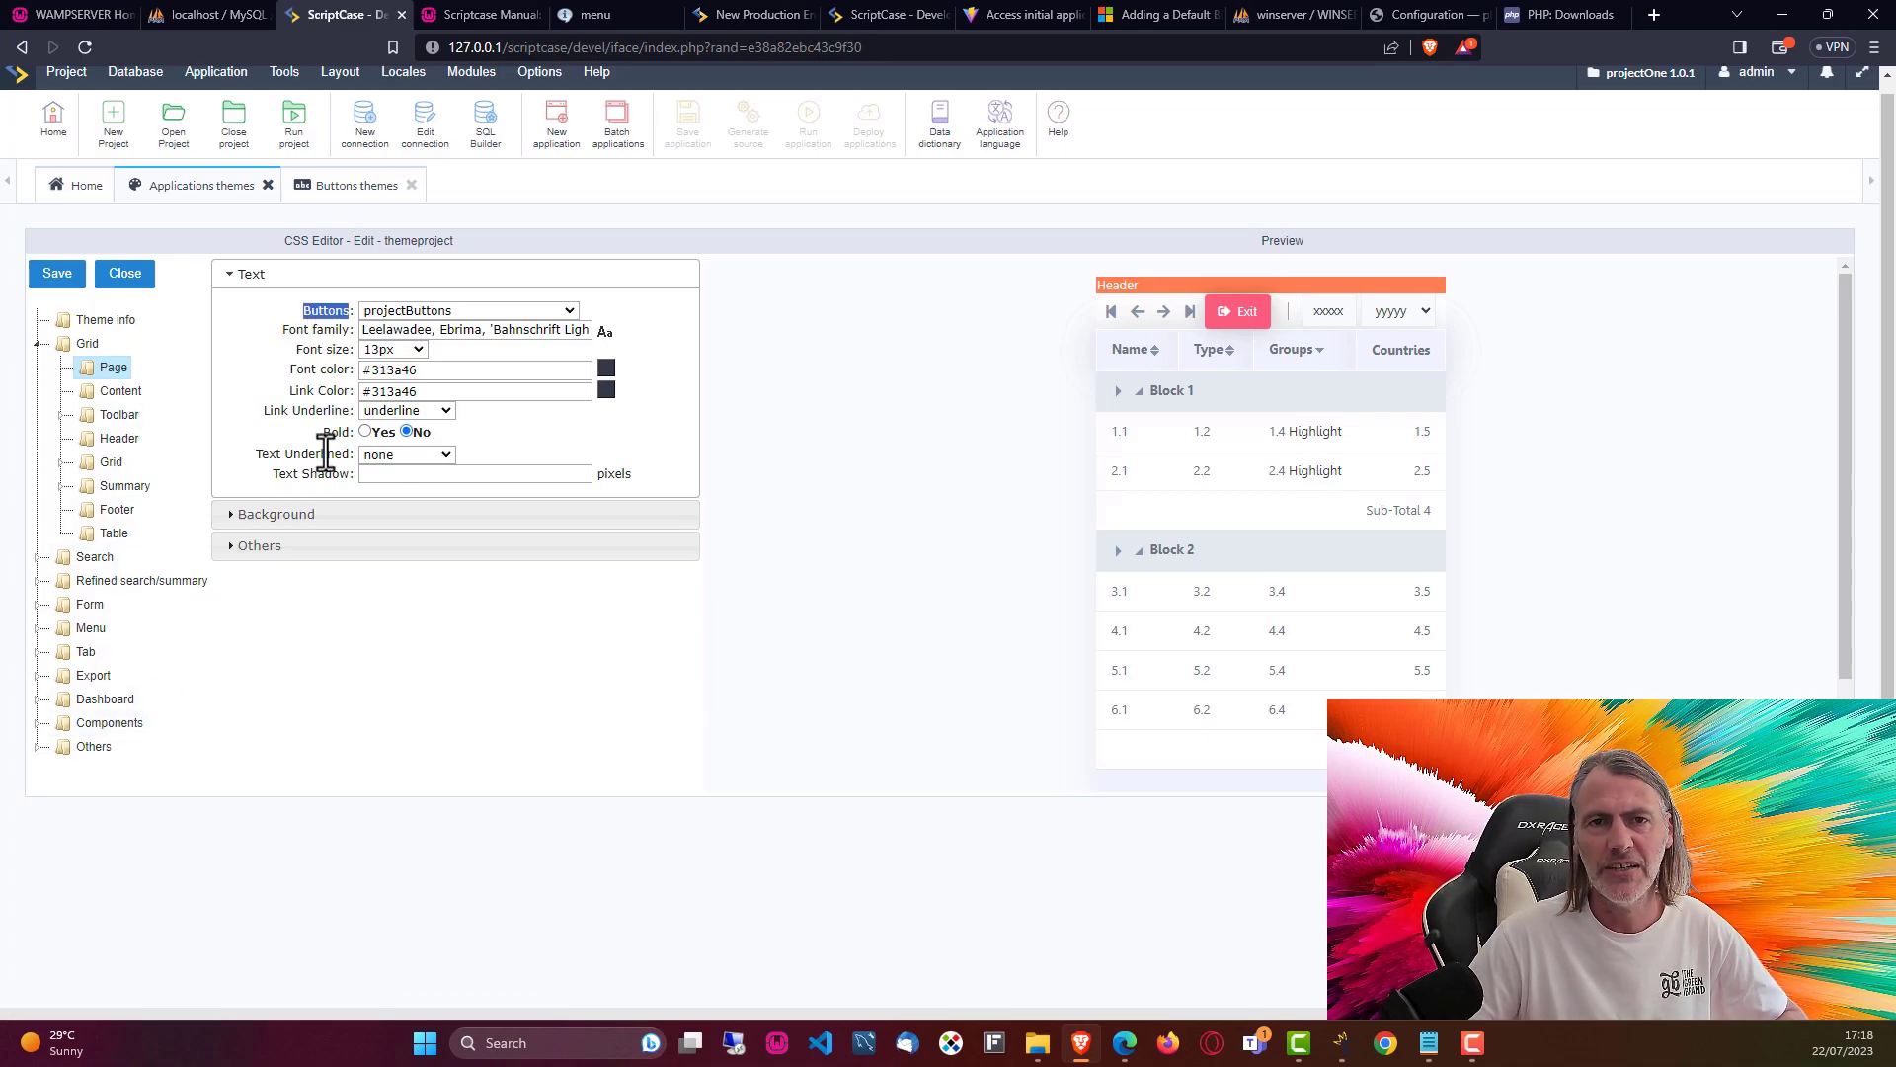
- Keep projectButtons as the button set of the Grid's Page section, save themeproject, and close the theme editors
{"action": "left_click", "coordinate": [572, 308]}
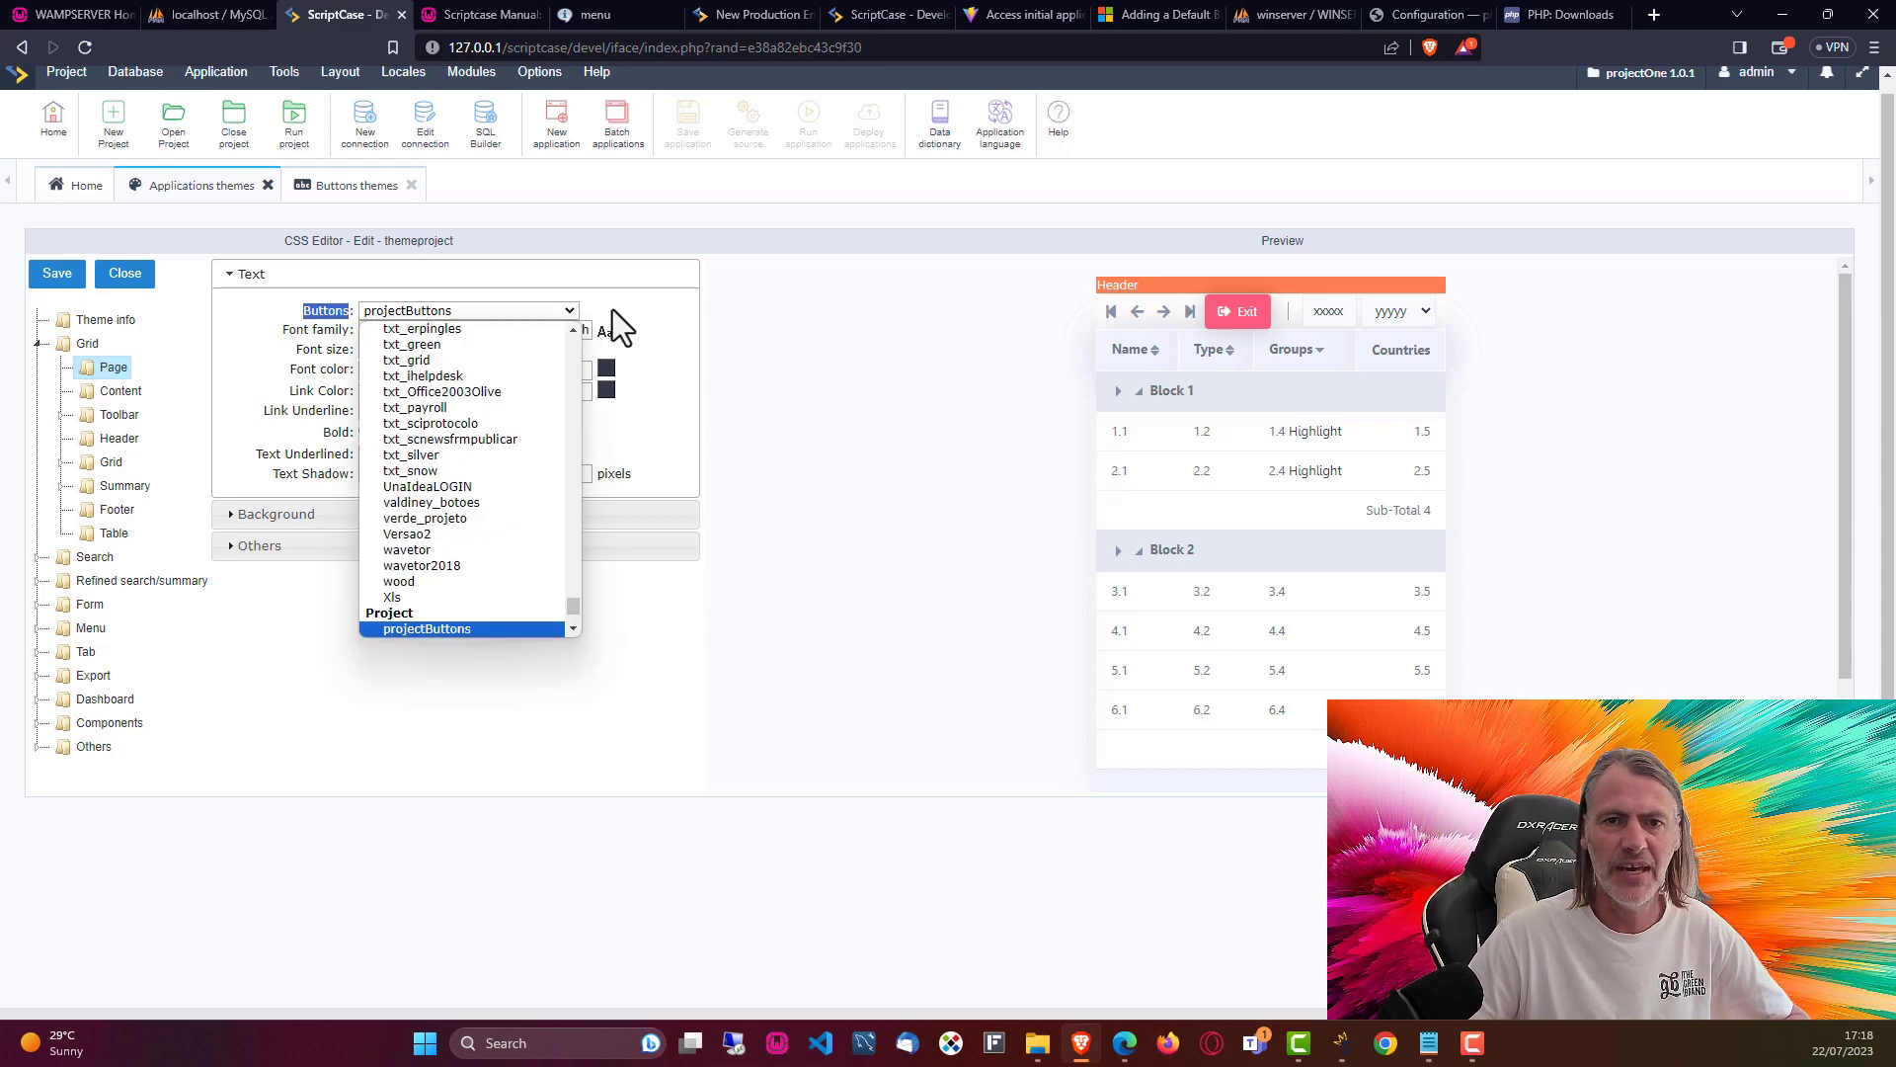
{"action": "left_click", "coordinate": [632, 310]}
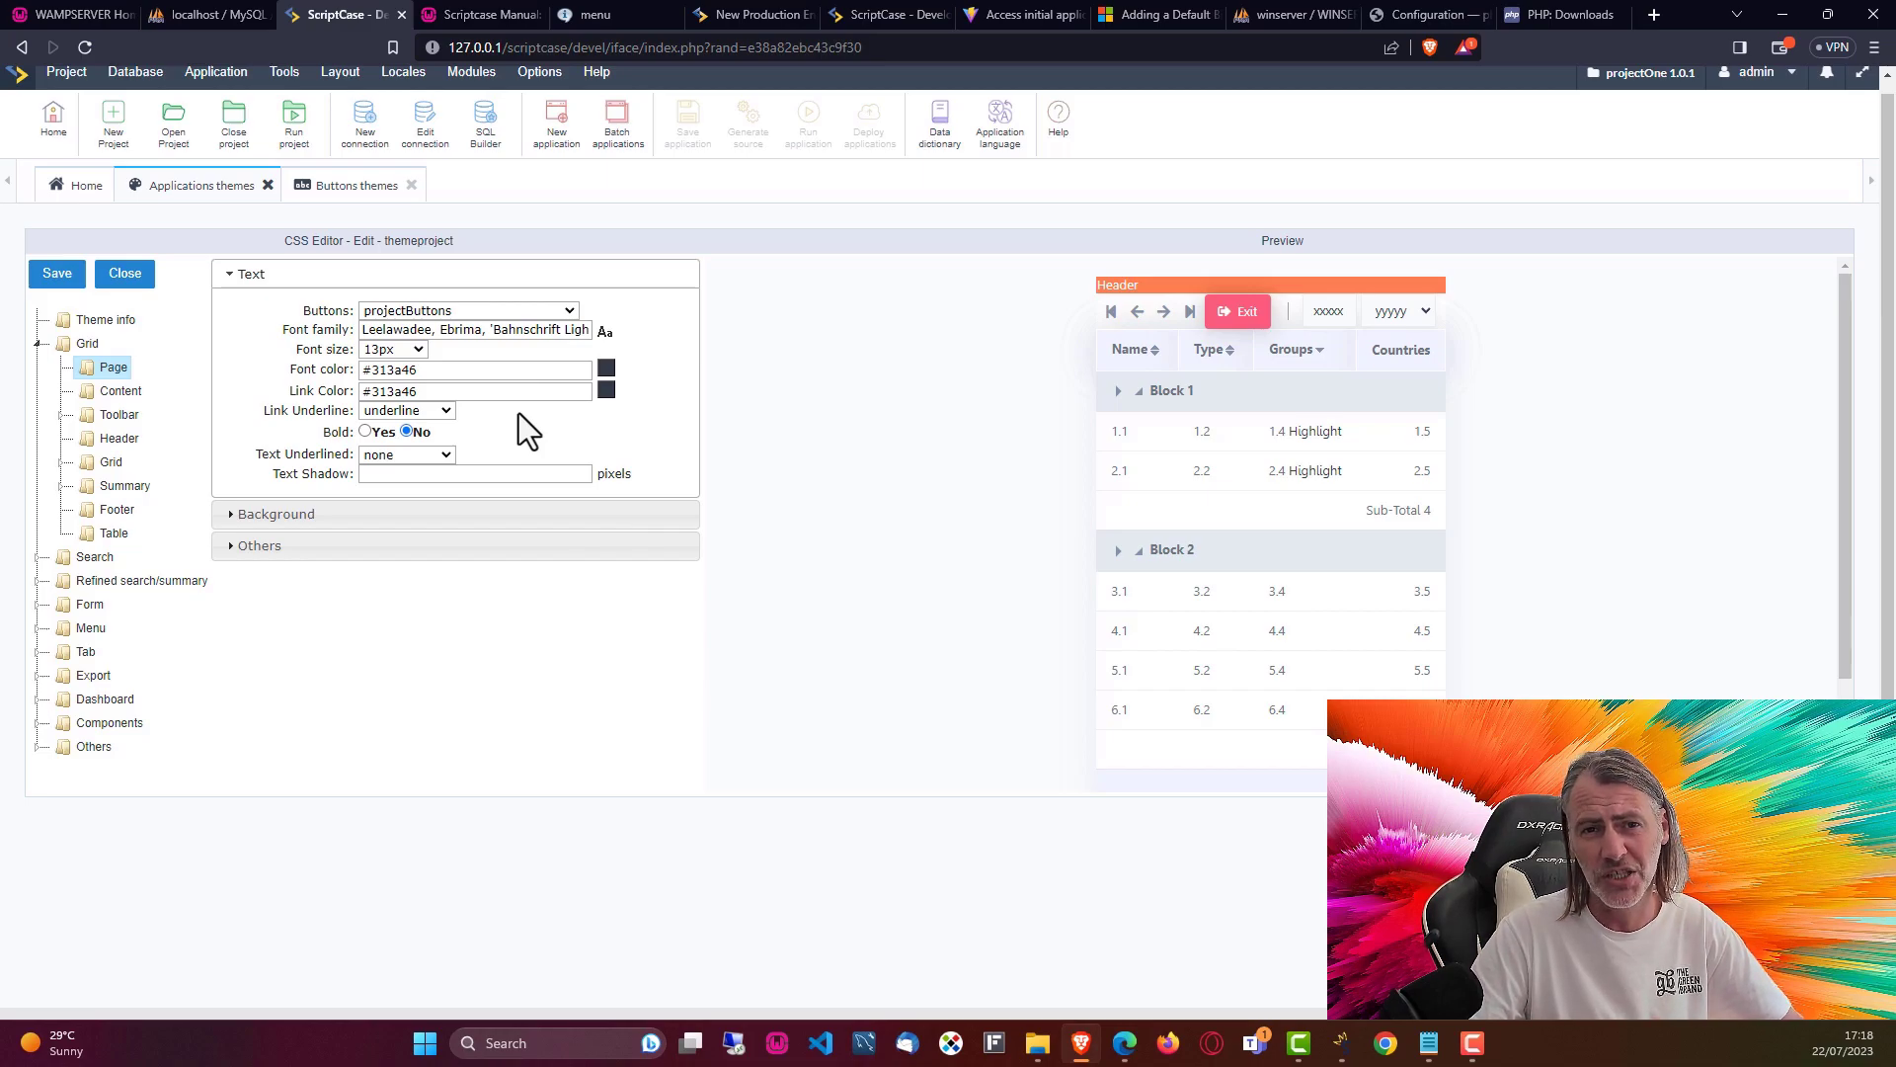
{"action": "left_click", "coordinate": [57, 278]}
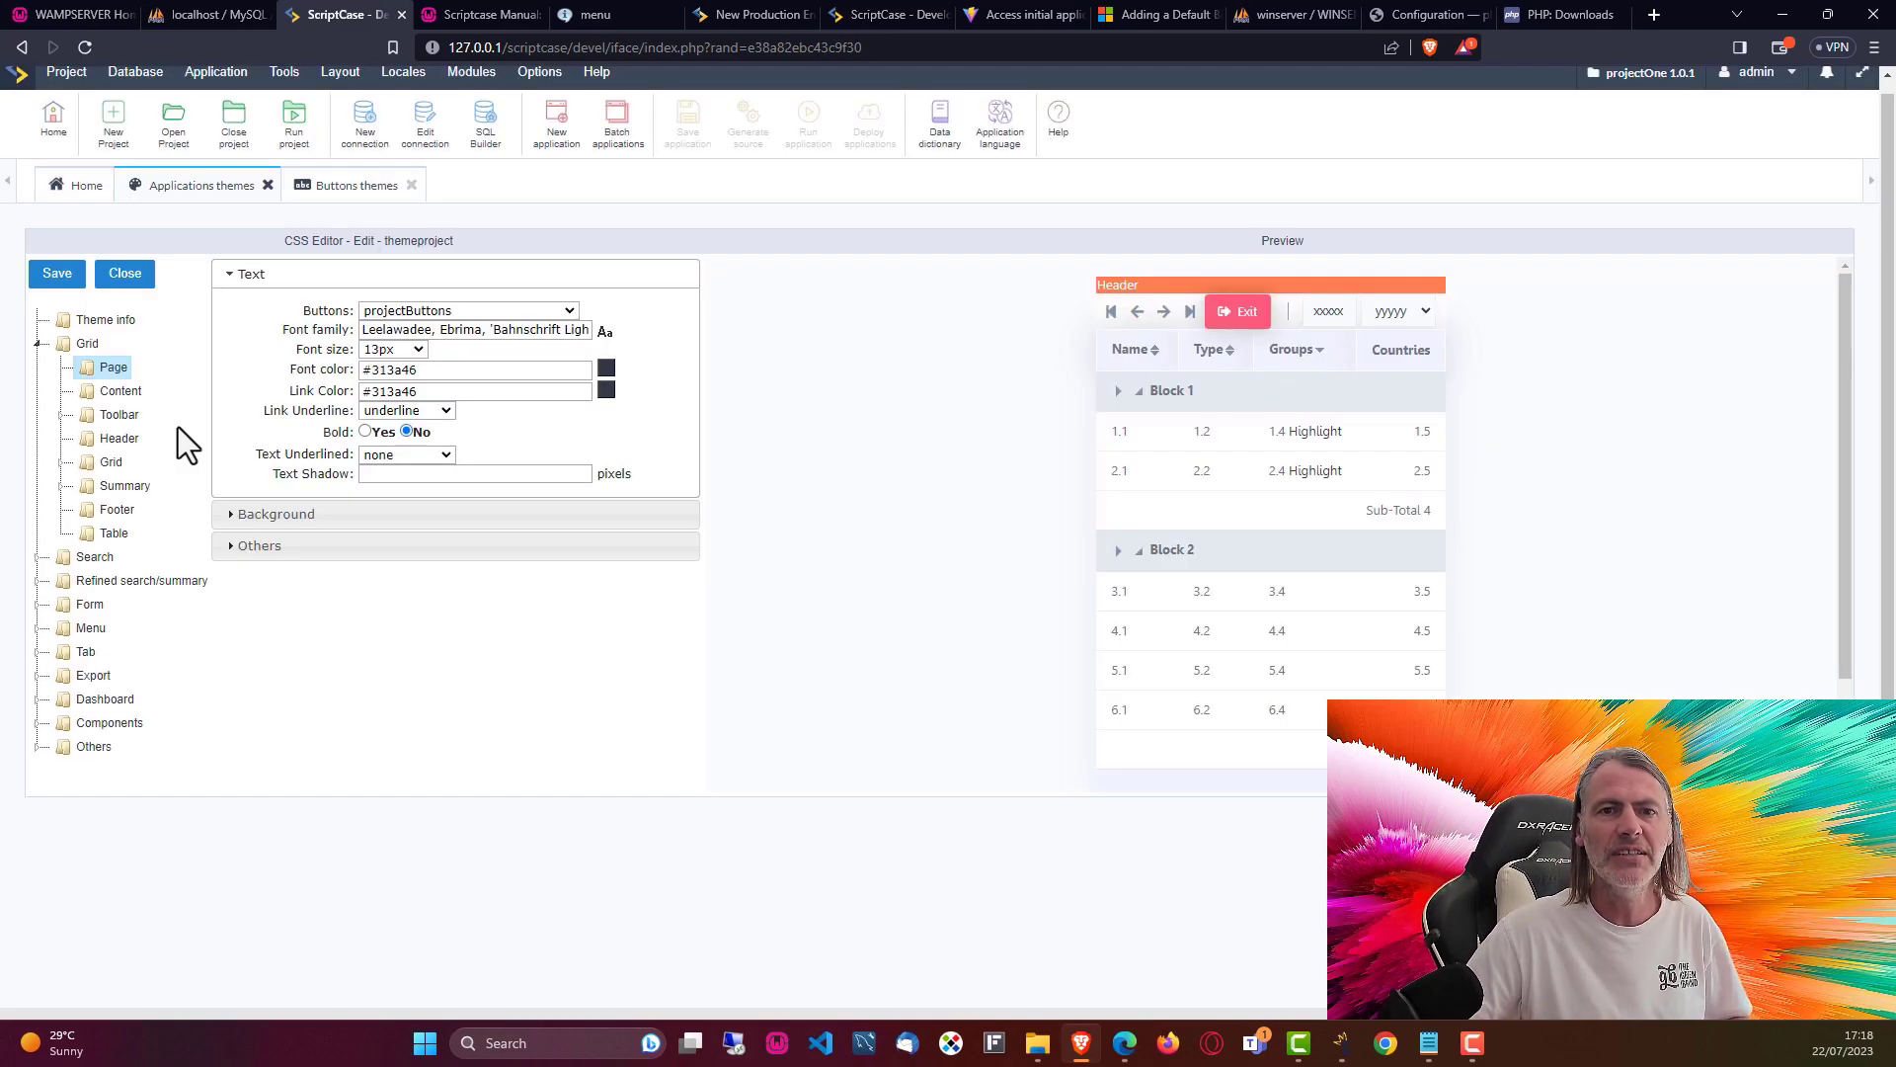
{"action": "left_click", "coordinate": [73, 276]}
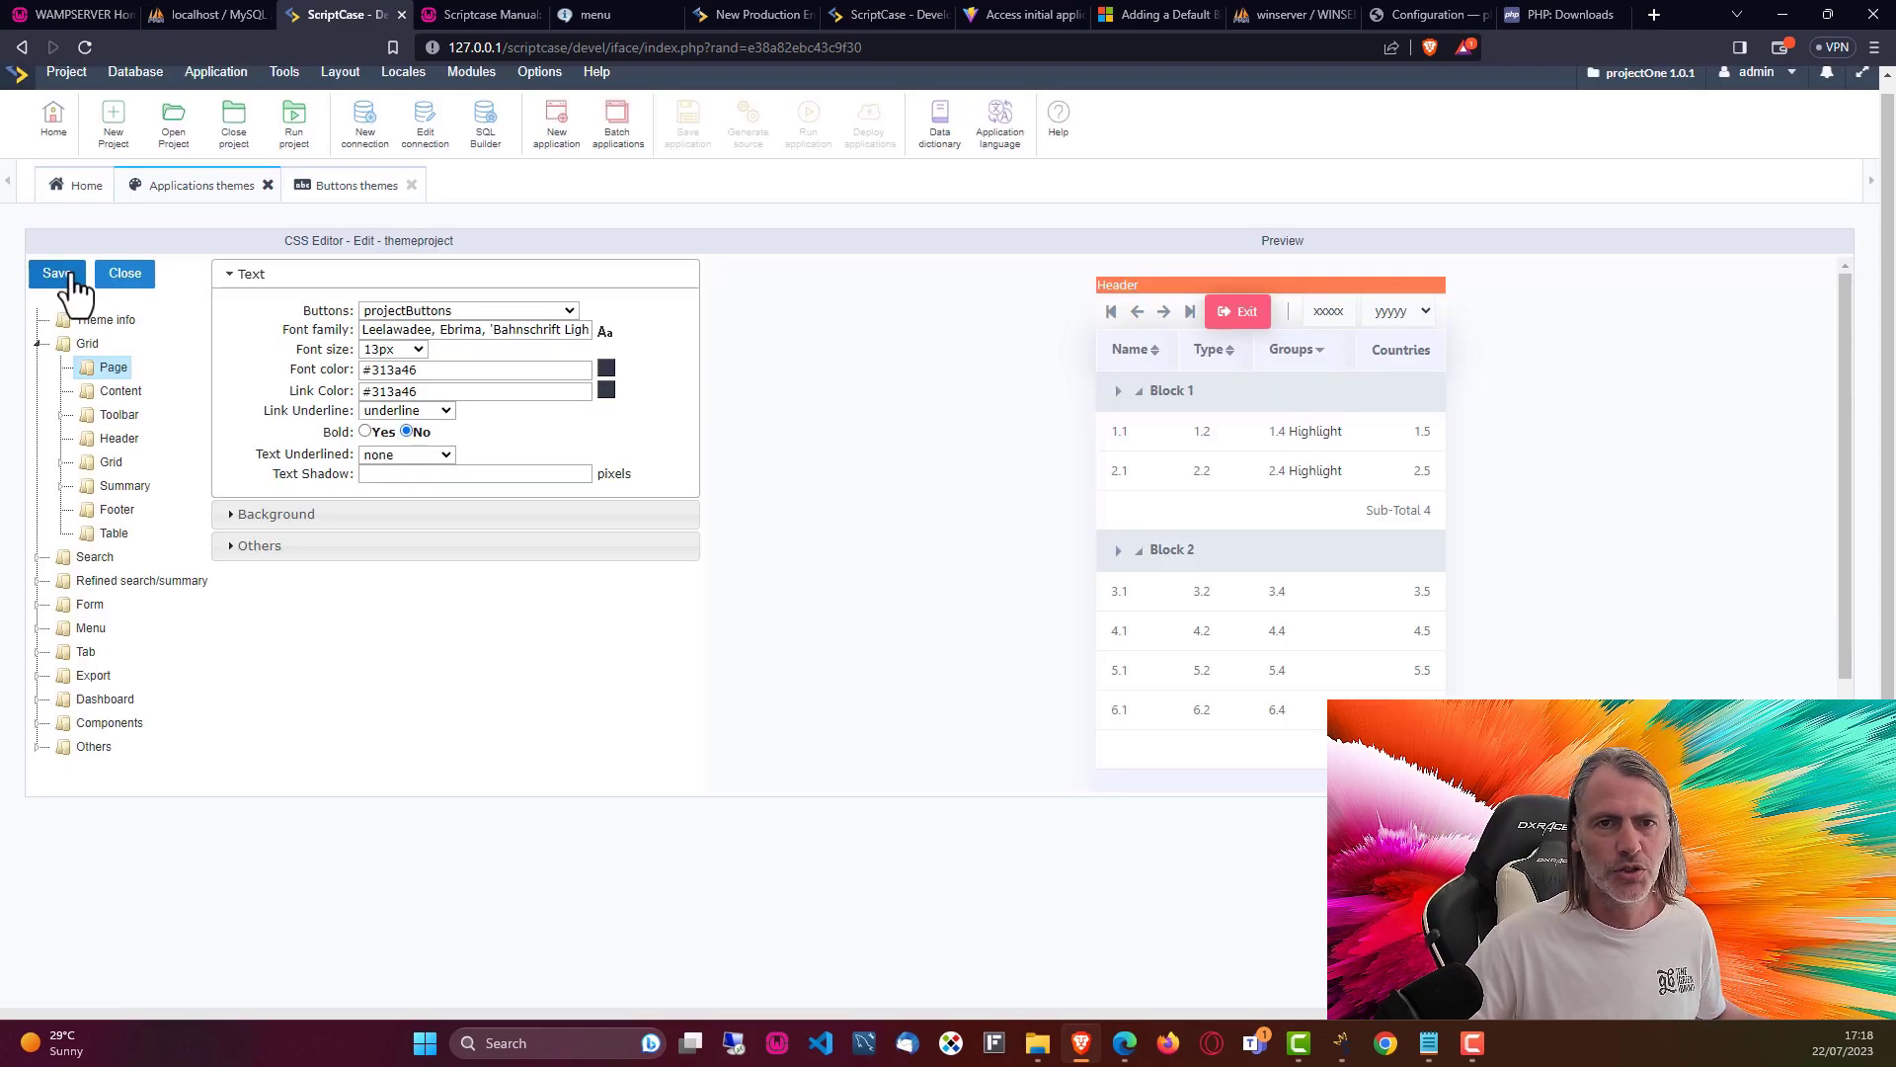
{"action": "left_click", "coordinate": [51, 282]}
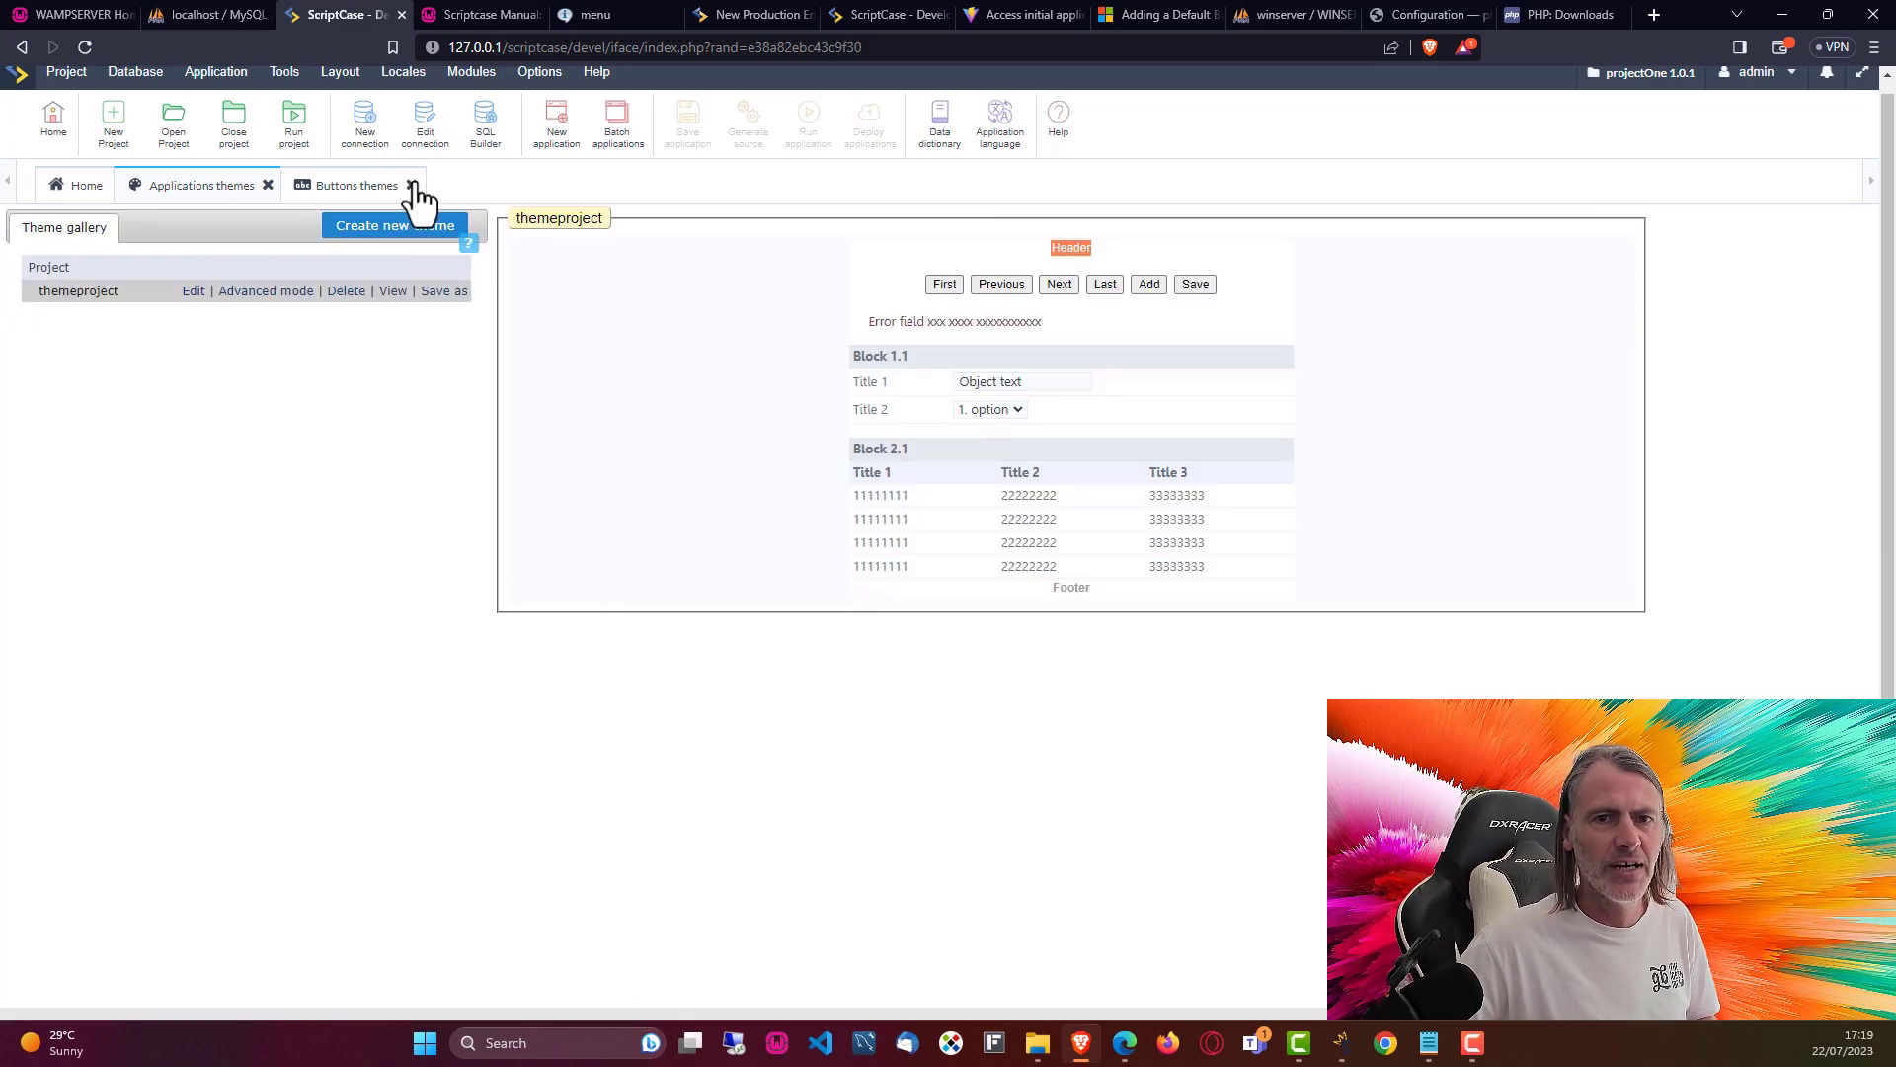
{"action": "left_click", "coordinate": [268, 184]}
- Generate the source code for all applications in the project and run the project
{"action": "left_click", "coordinate": [66, 71]}
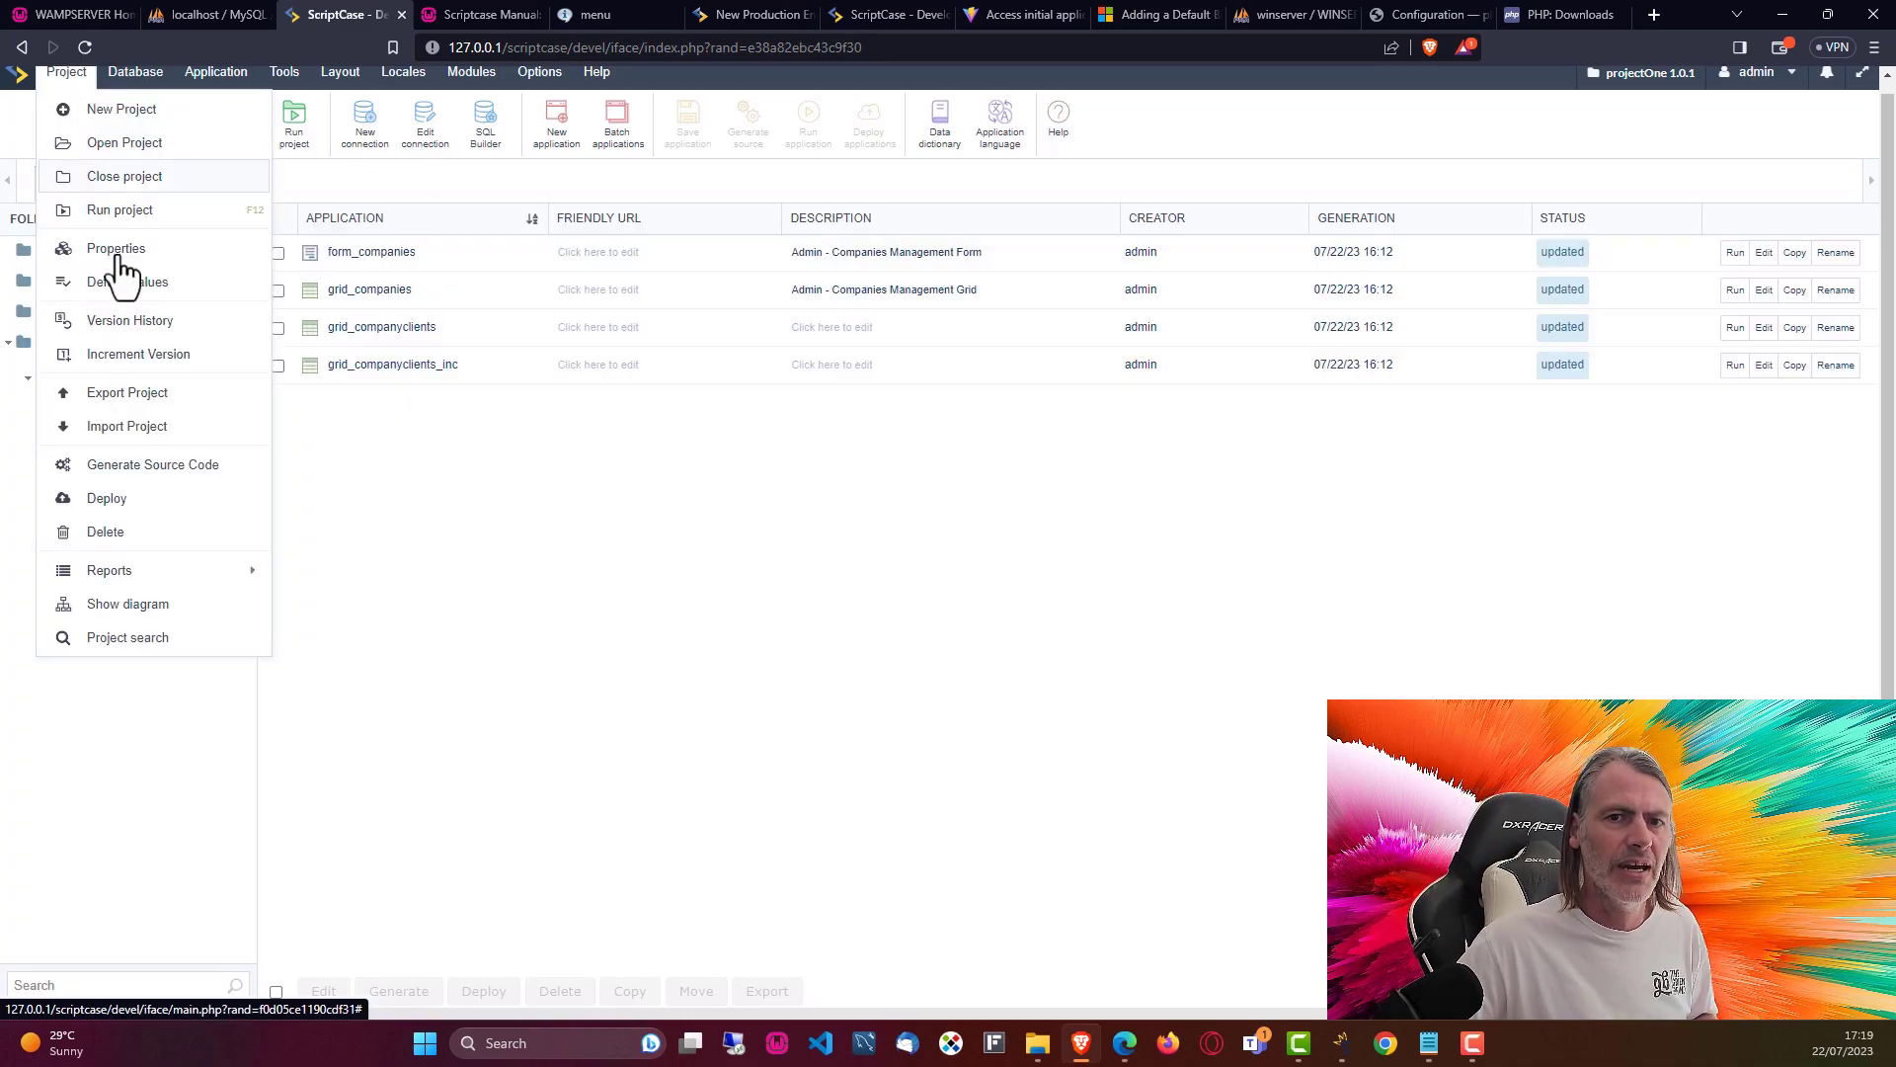
{"action": "left_click", "coordinate": [141, 470]}
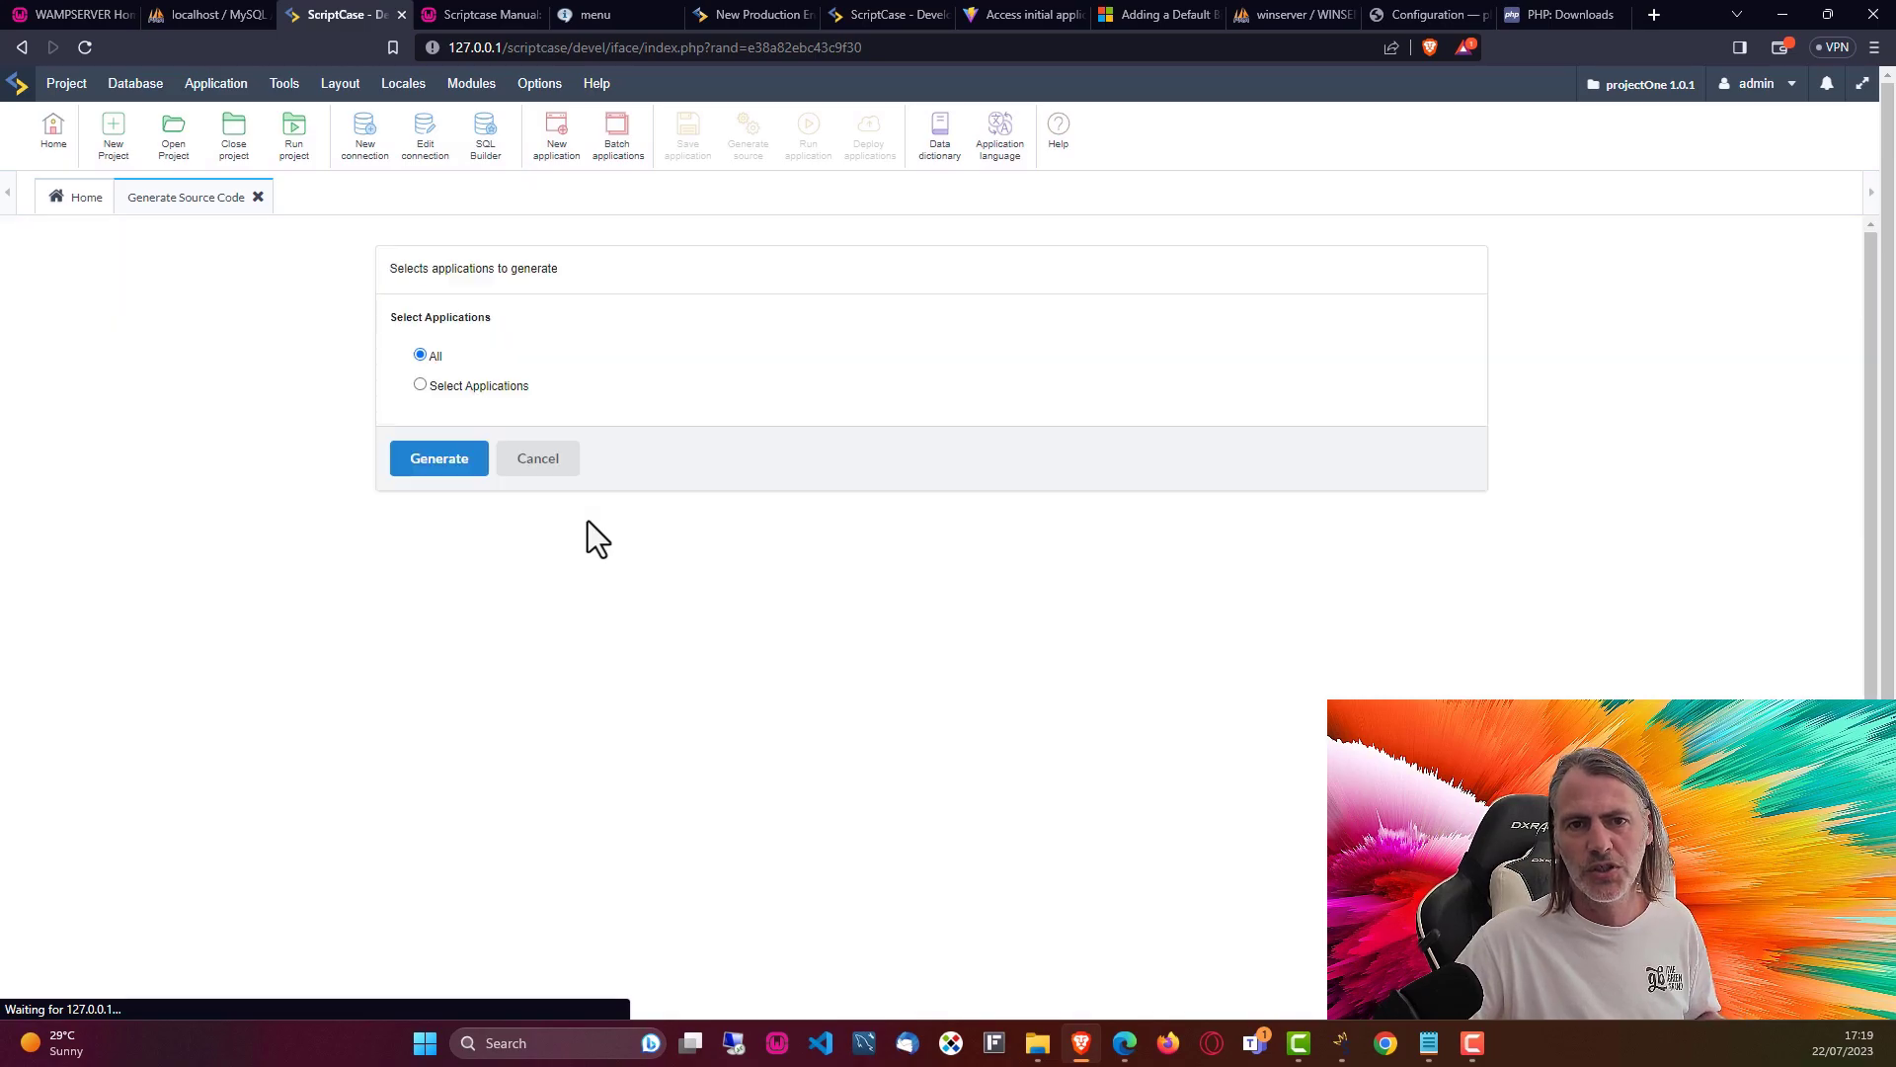
{"action": "left_click", "coordinate": [451, 462]}
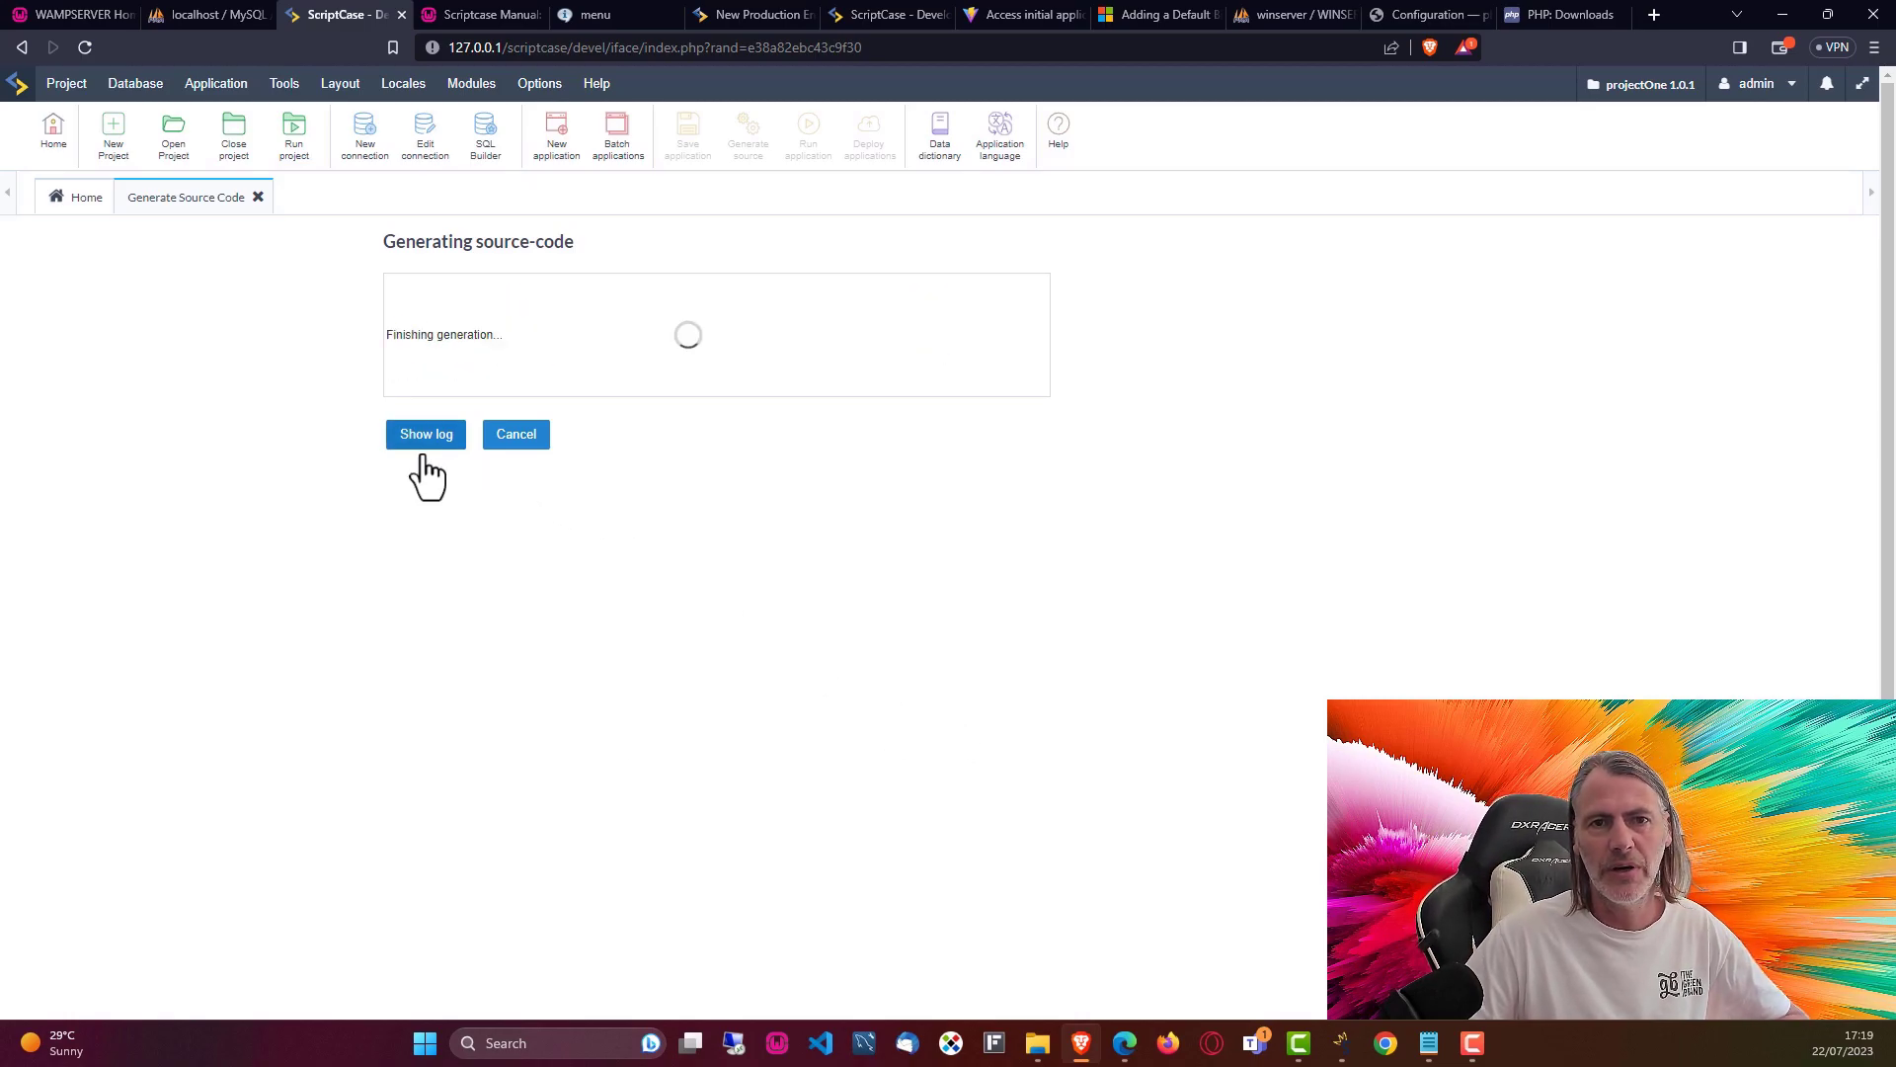
{"action": "left_click", "coordinate": [736, 442]}
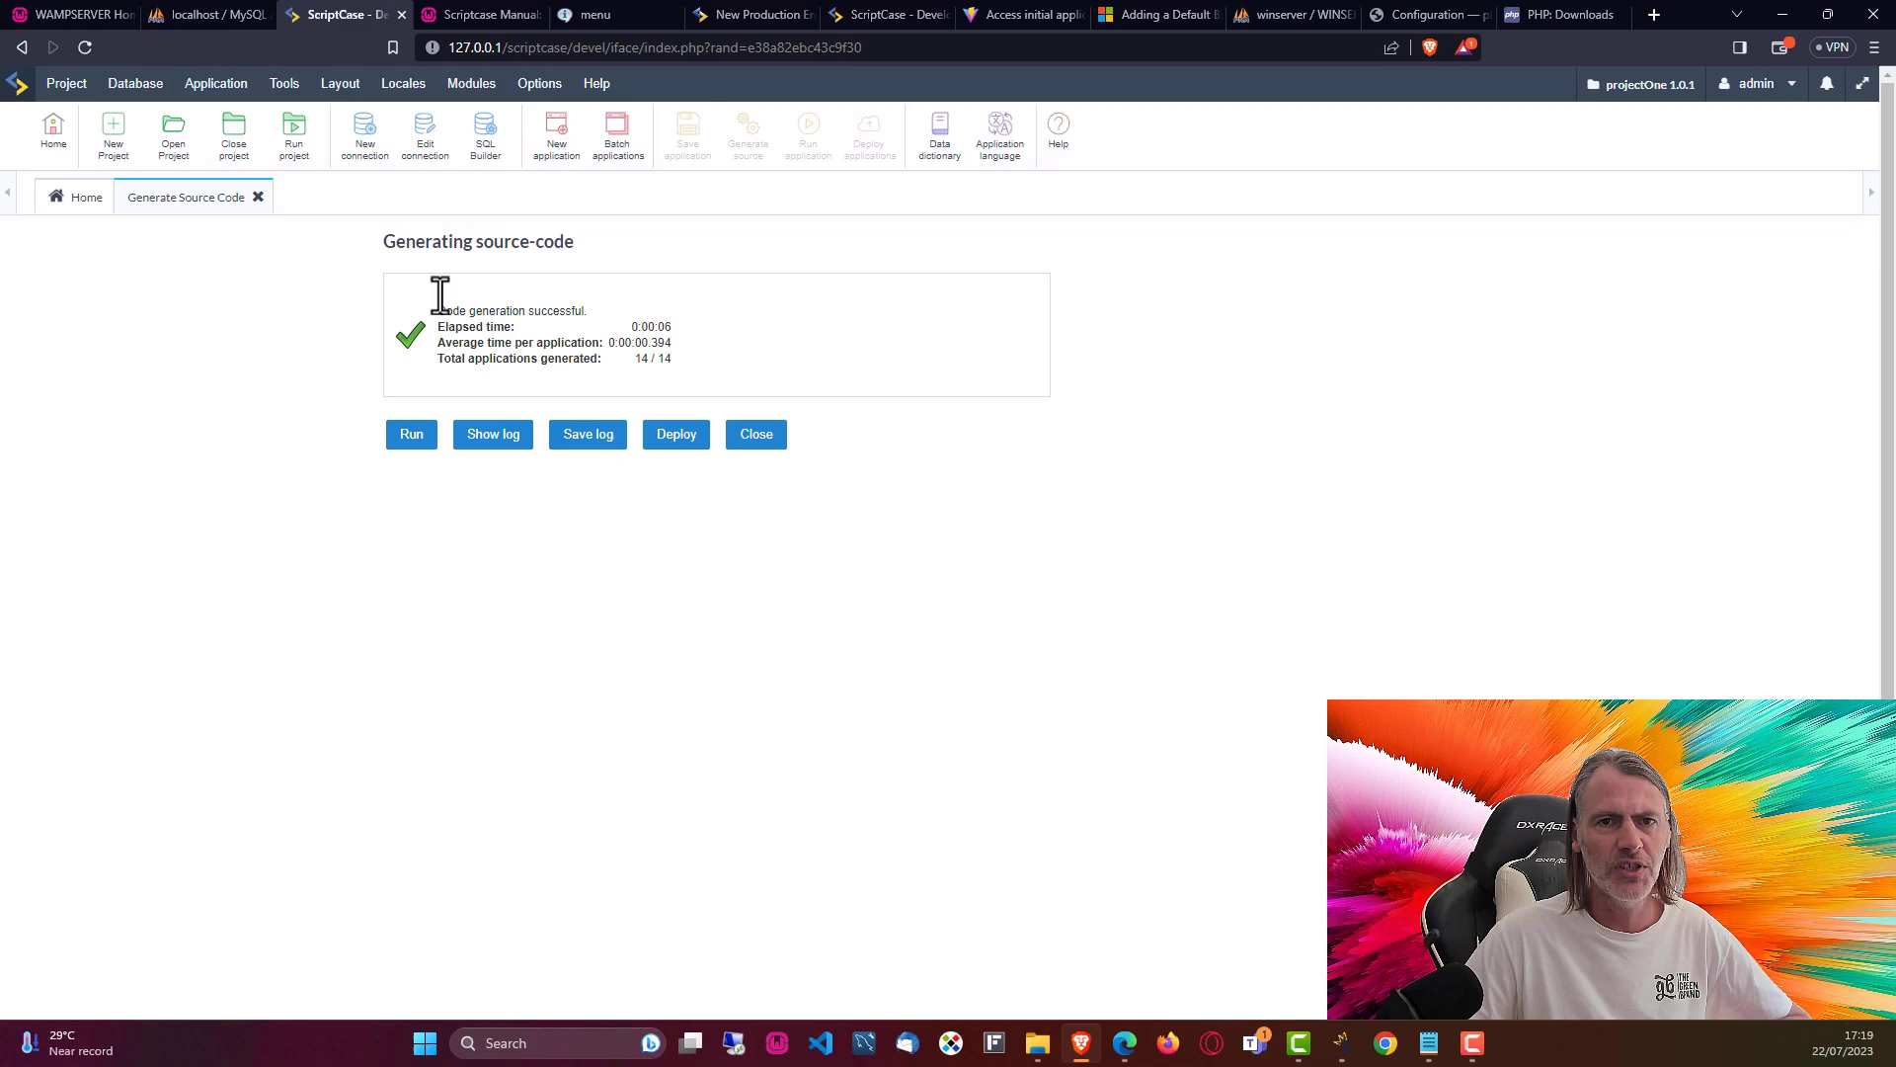
{"action": "left_click", "coordinate": [294, 138]}
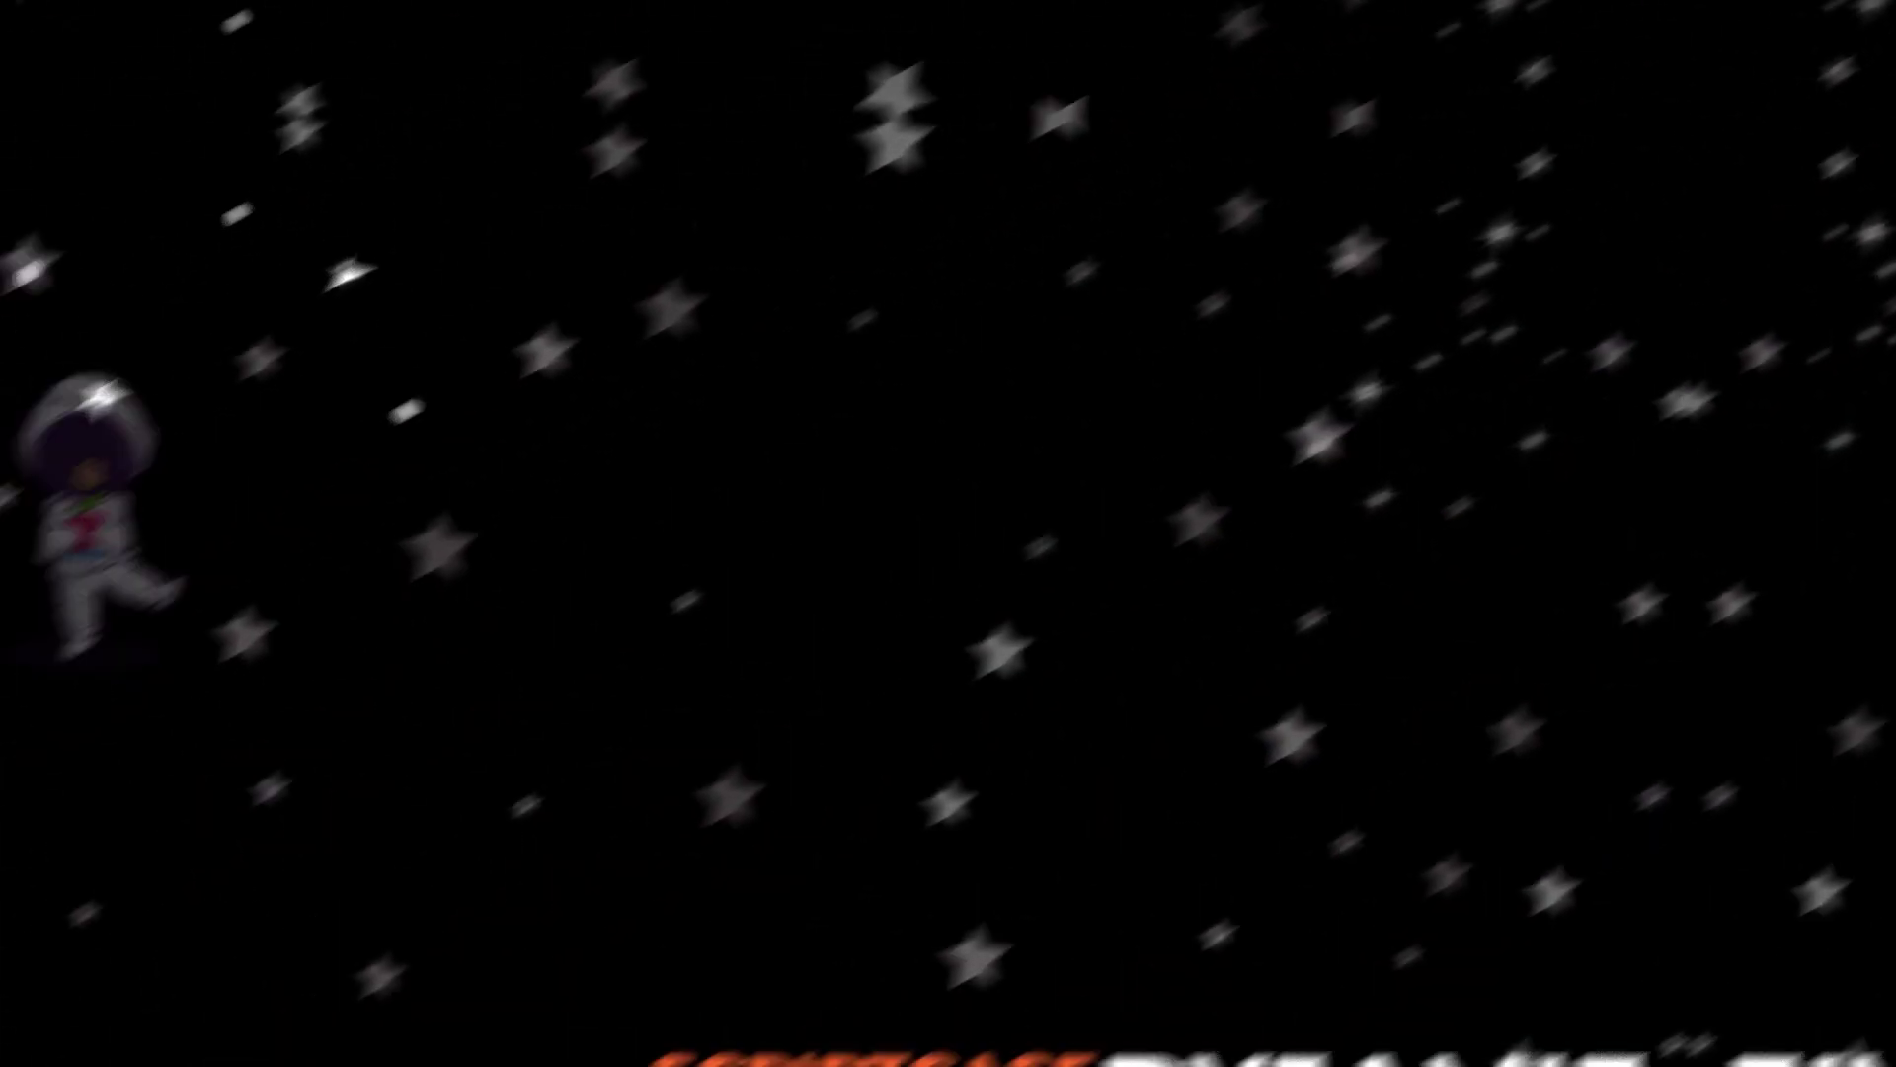